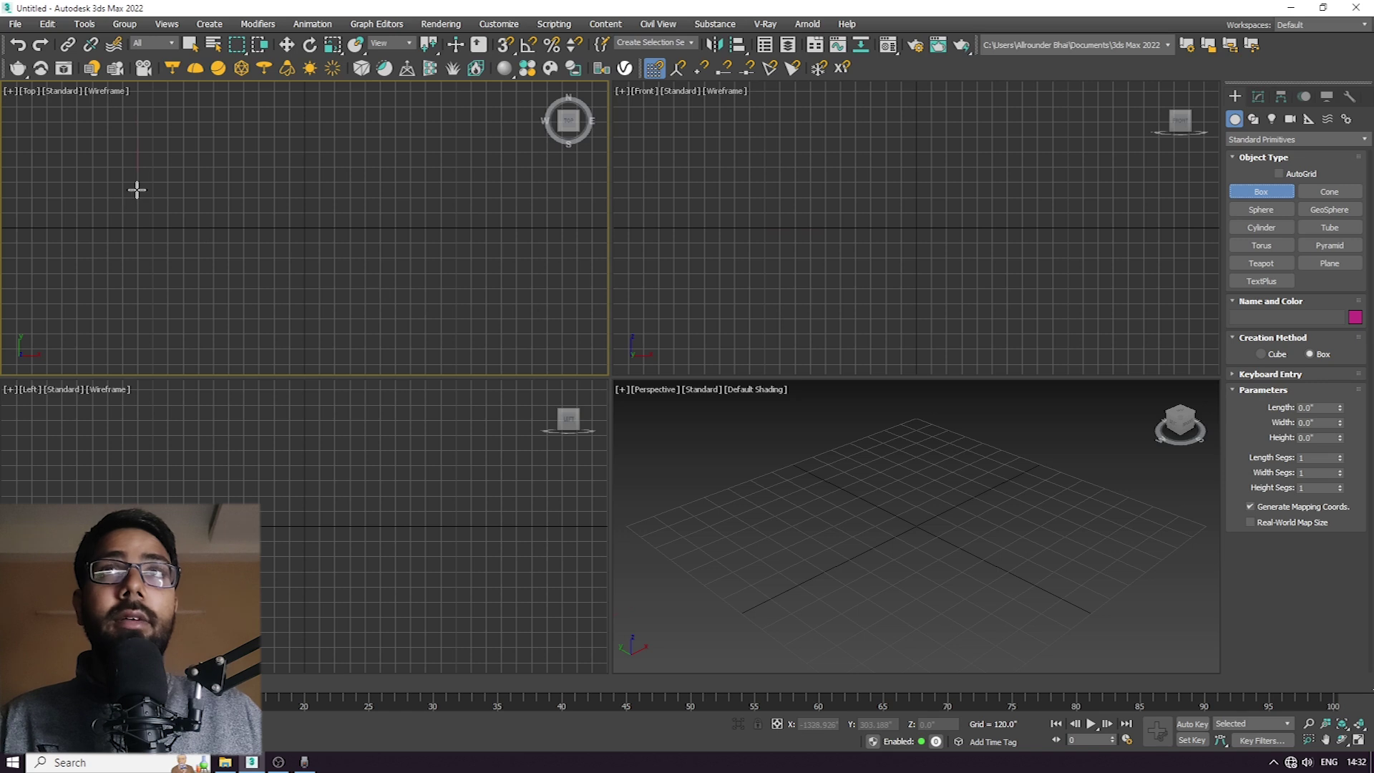
Draw a long, narrow box in the Top viewport, about 2505 inches wide, 193 inches long and 363 inches high.
left_click(458, 169)
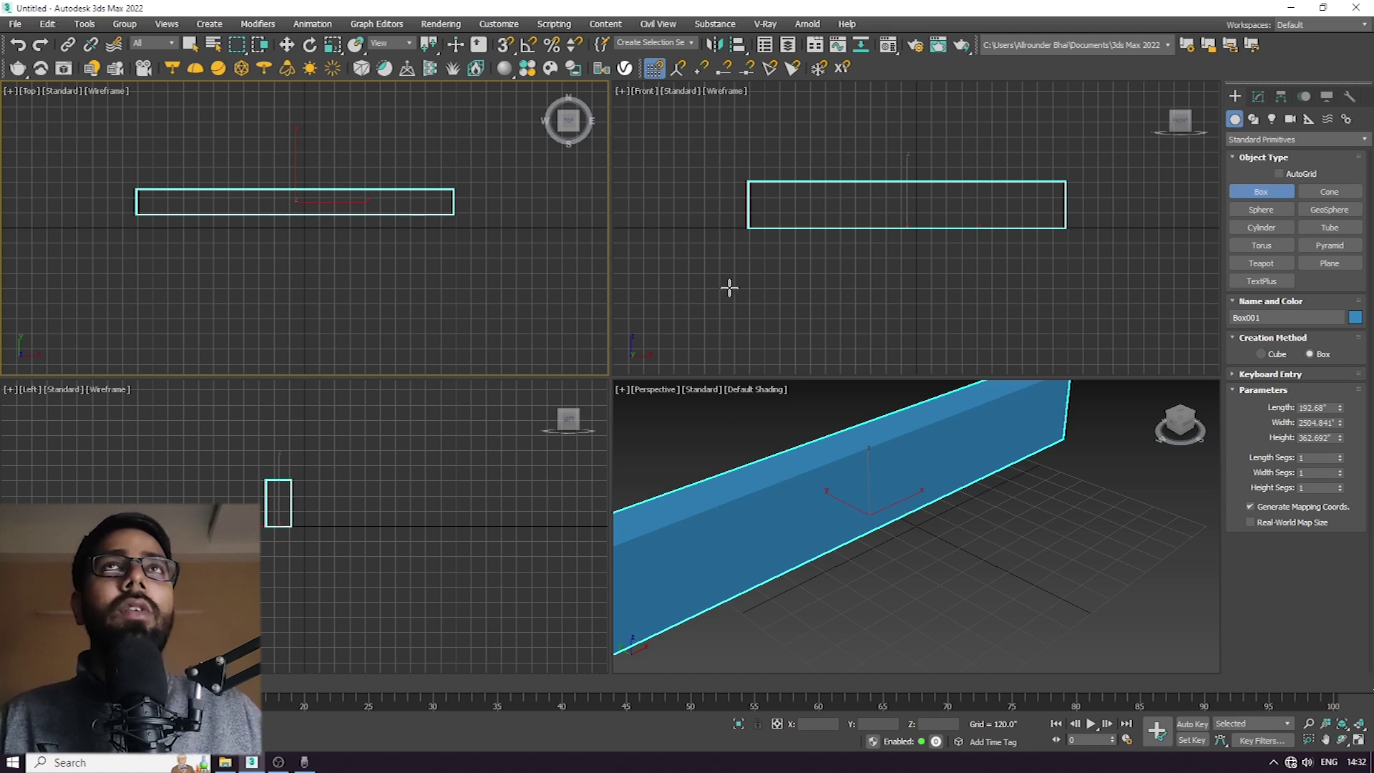
Set the display units to US Standard Decimal Inches and the system unit scale to one inch per unit.
left_click(501, 25)
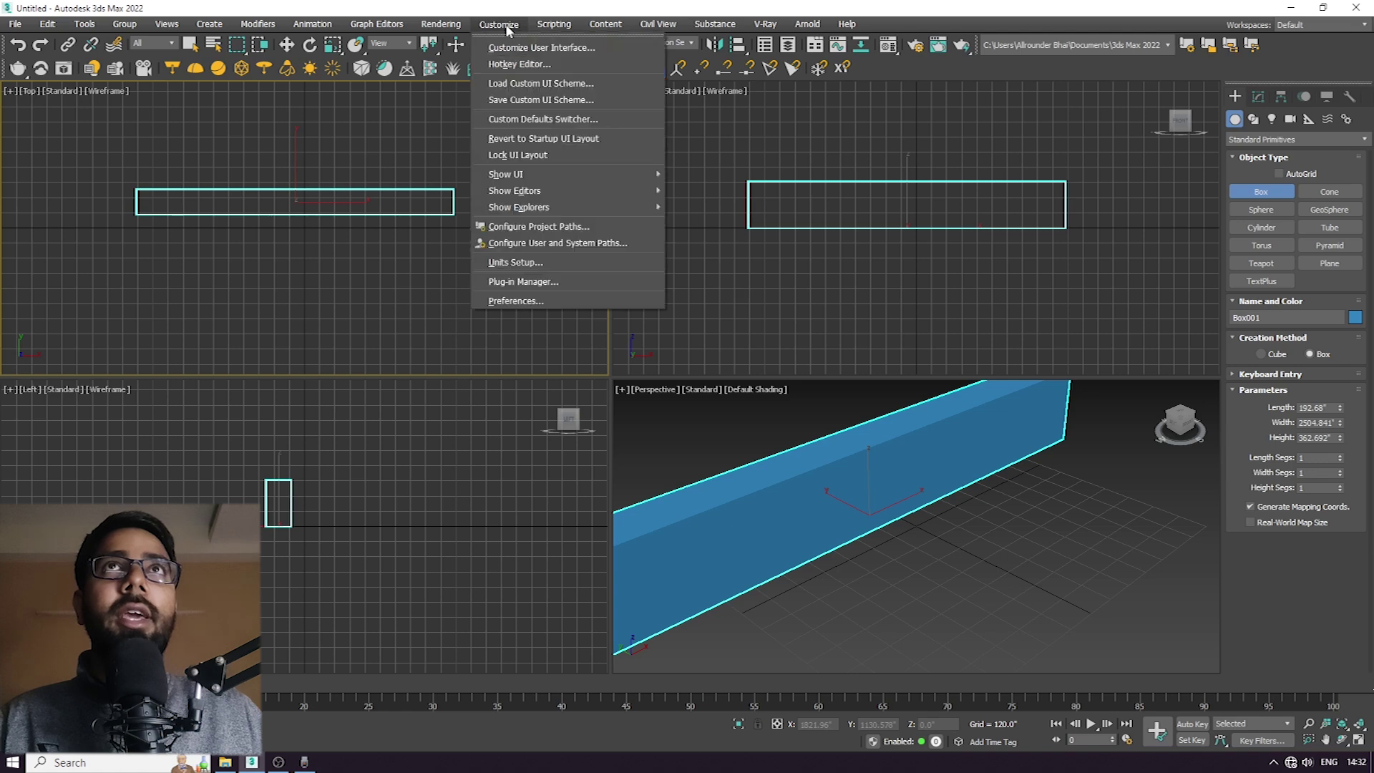
left_click(515, 262)
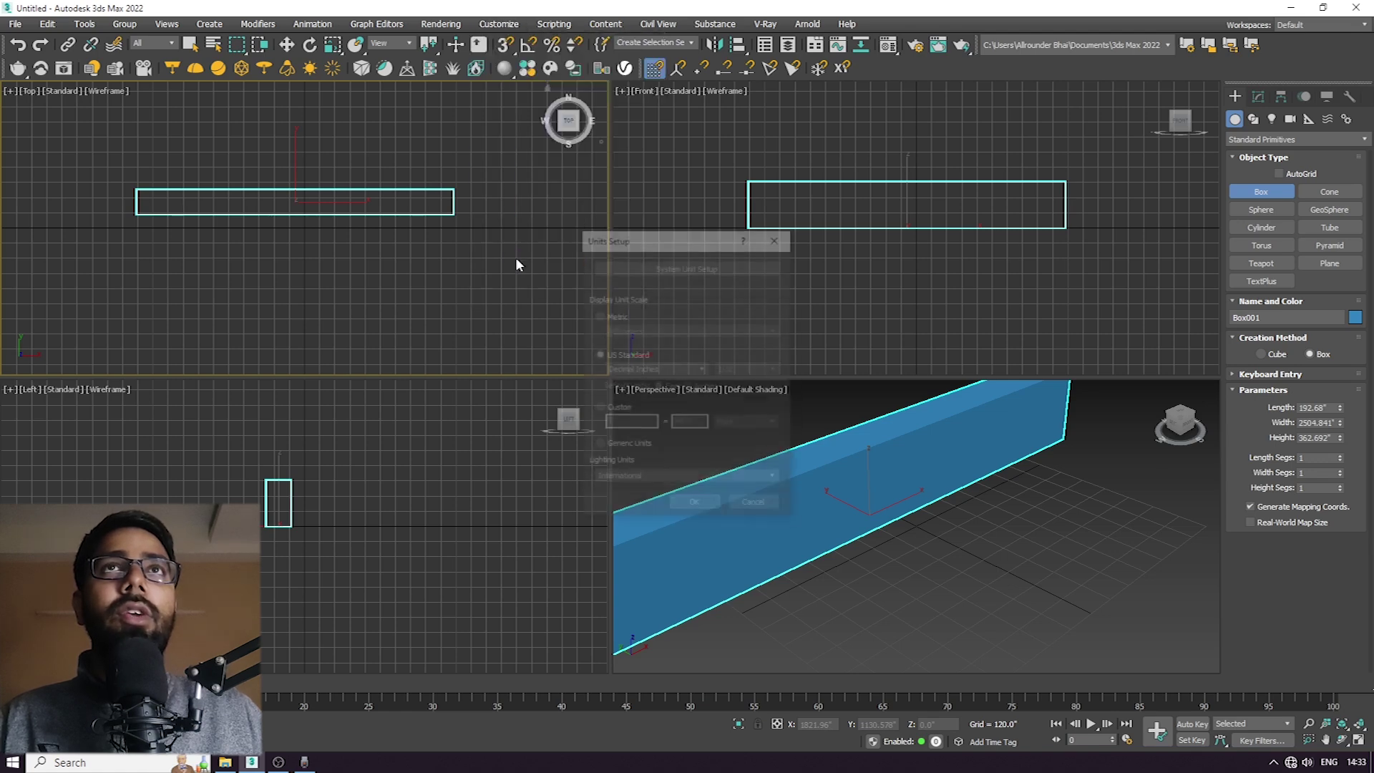
left_click(659, 368)
left_click(662, 391)
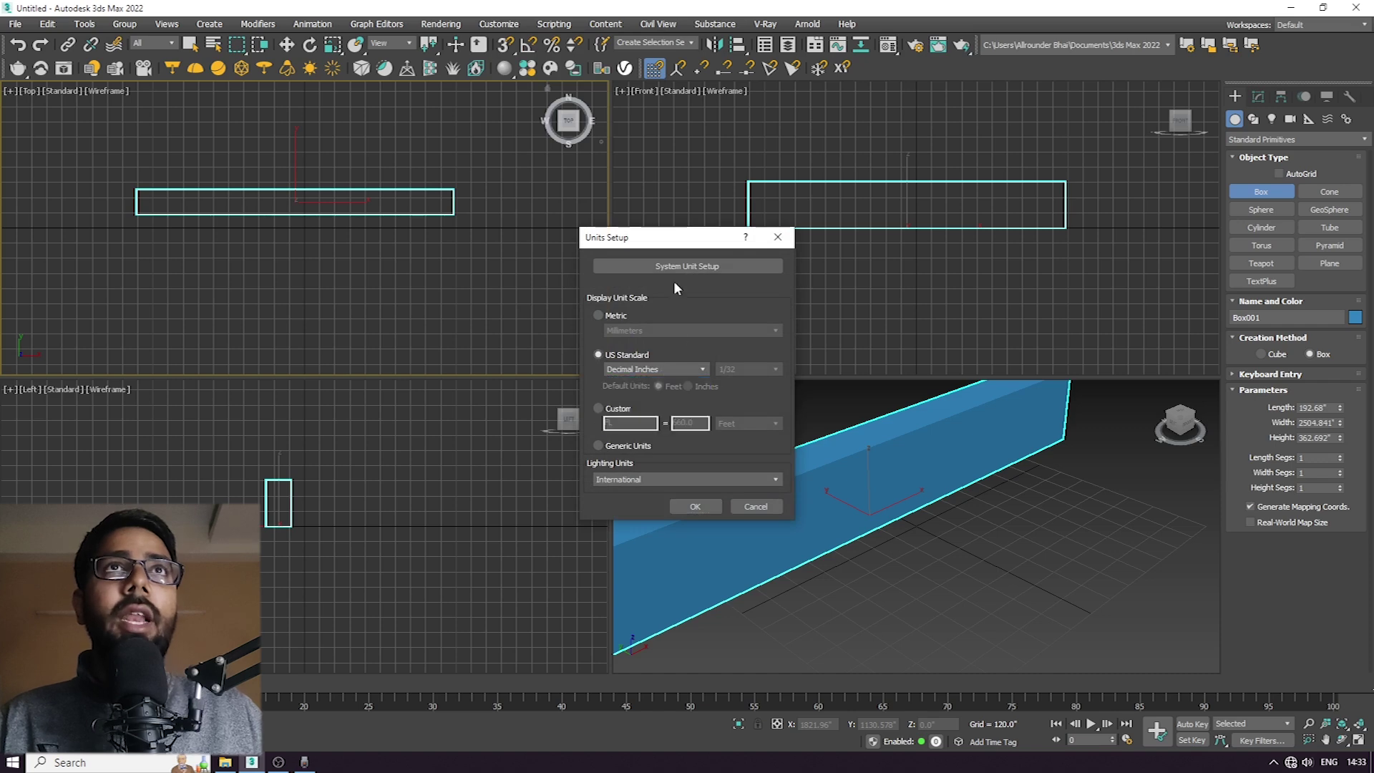
left_click(661, 265)
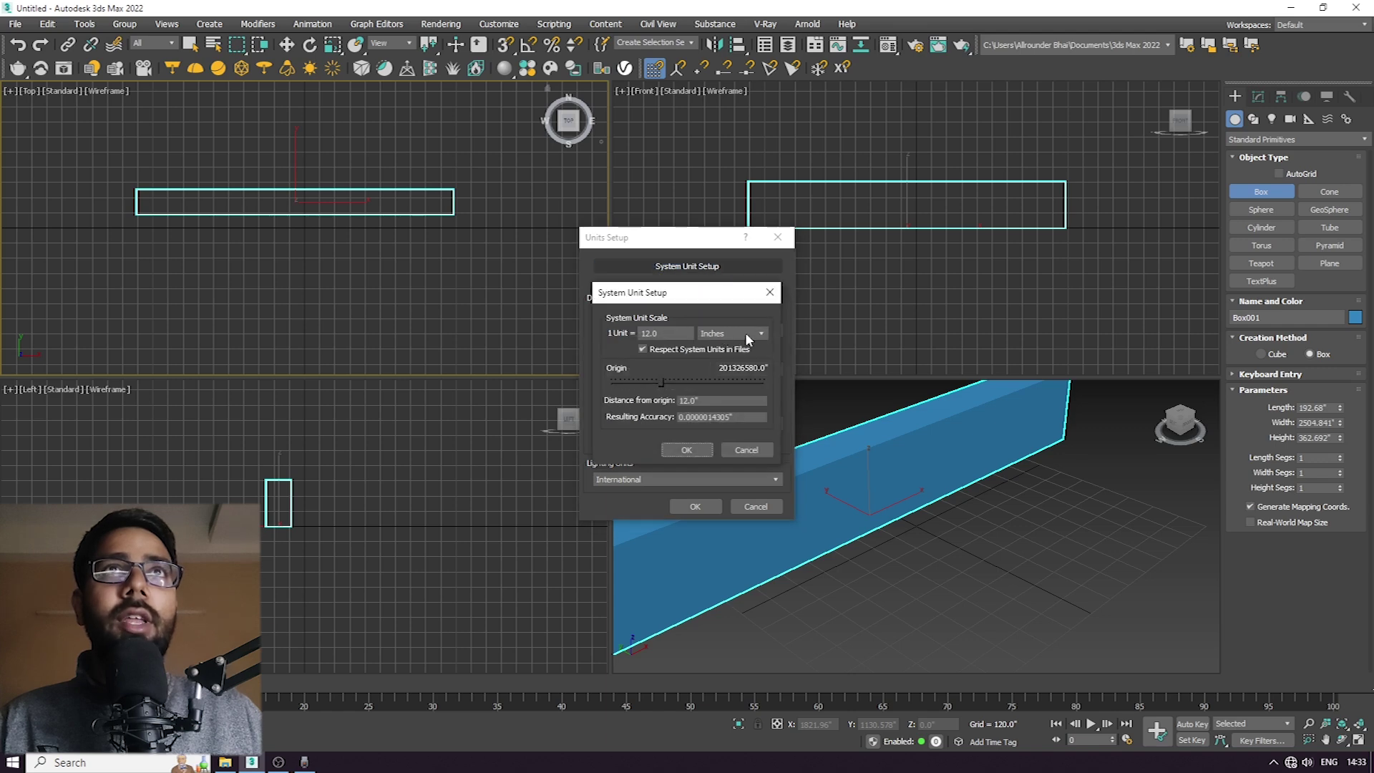
left_click(686, 449)
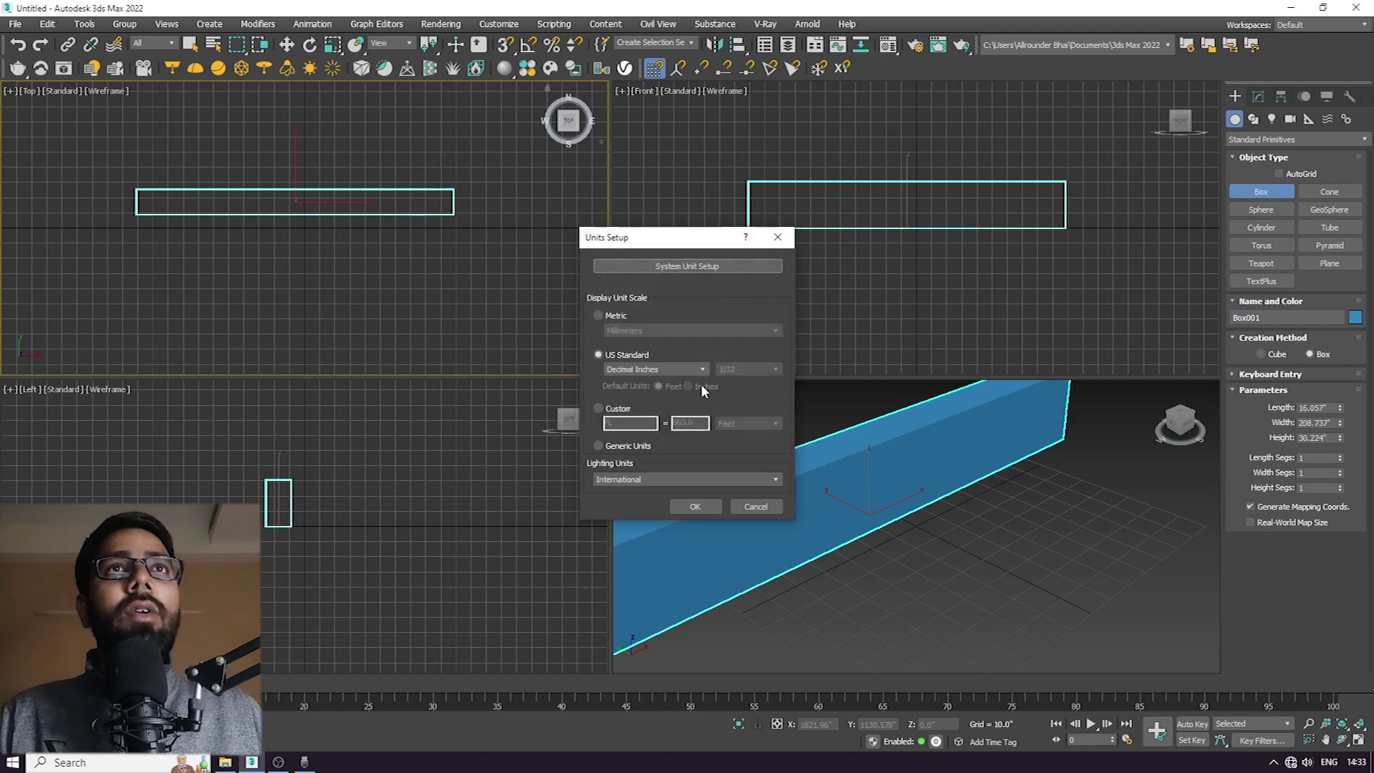
left_click(695, 506)
Set the box's height to 8 inches.
middle_click_drag(377, 226, 429, 267)
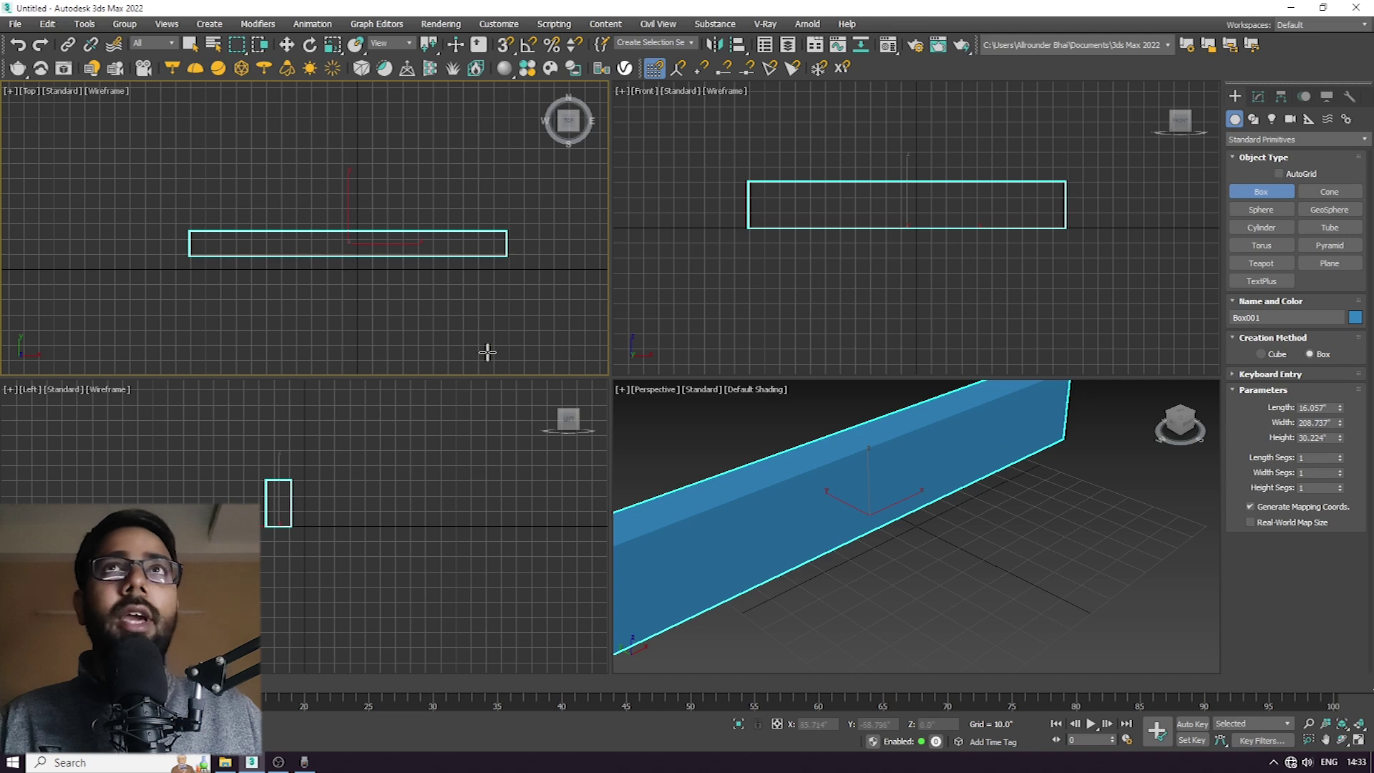
middle_click_drag(485, 328, 516, 337)
key("w")
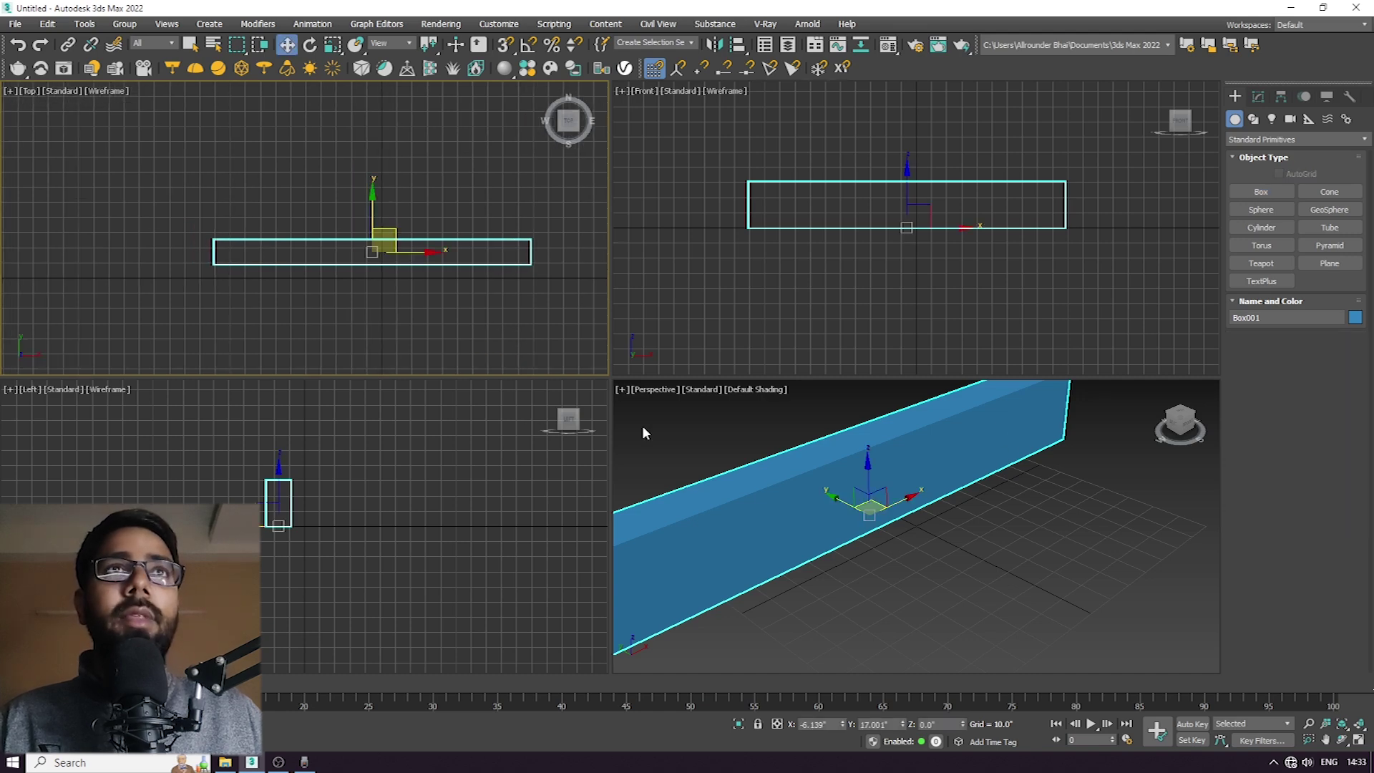
middle_click_drag(759, 517, 817, 529, "alt")
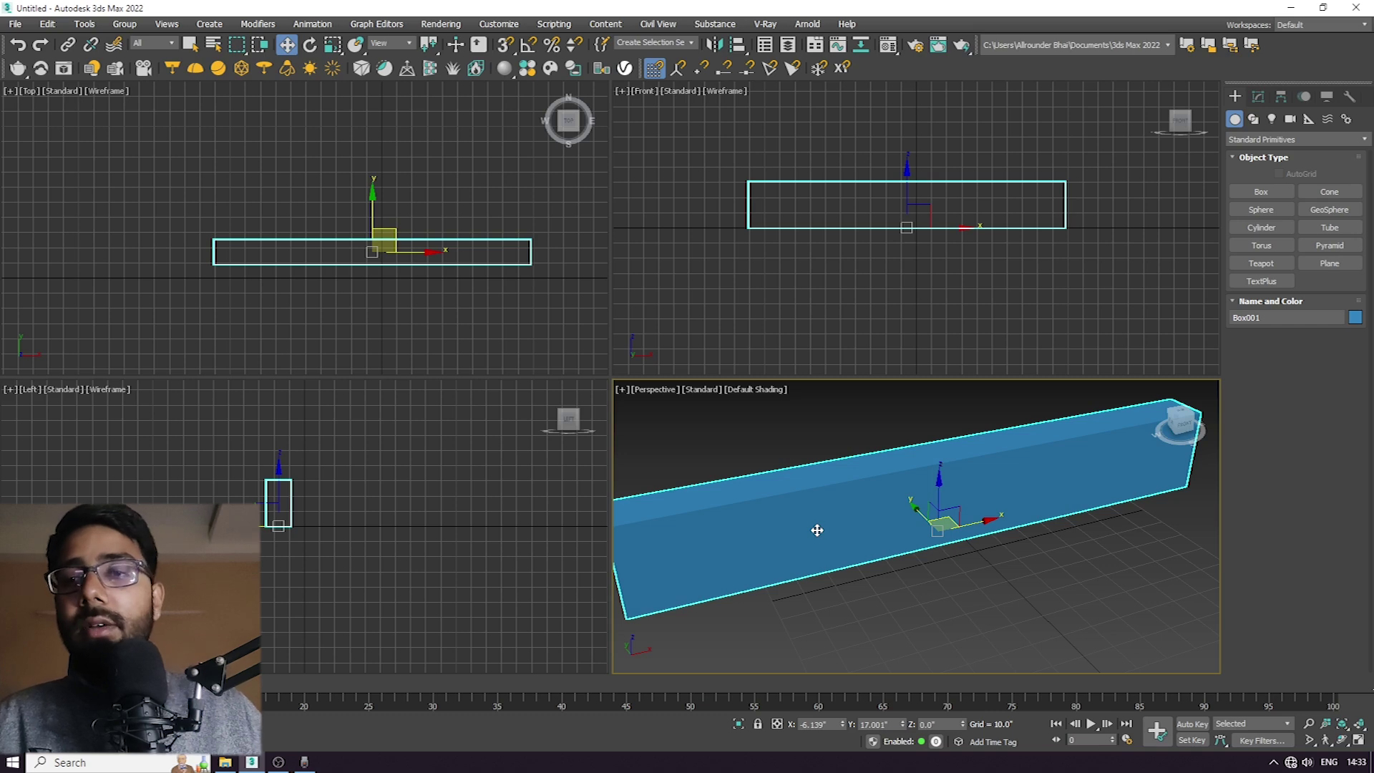
left_click(1258, 95)
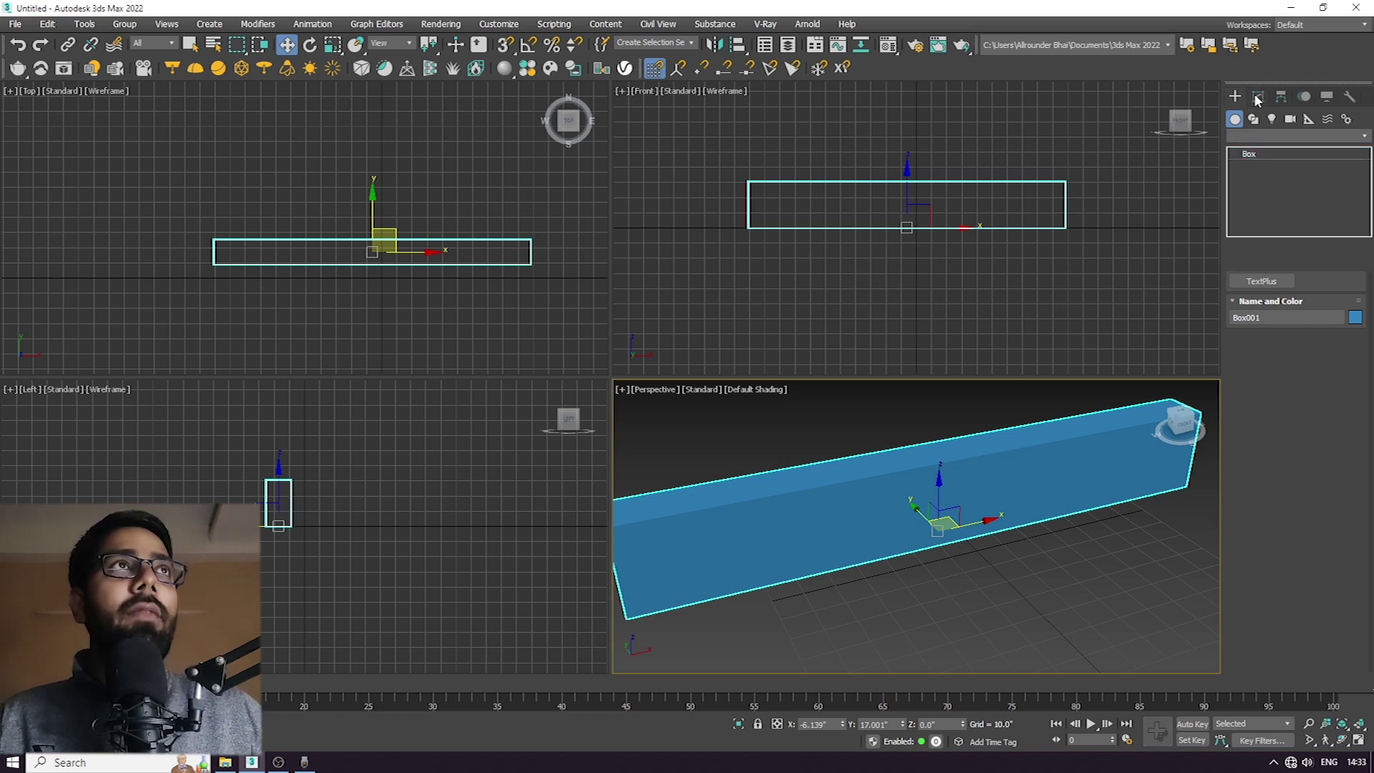
double_click(1332, 338)
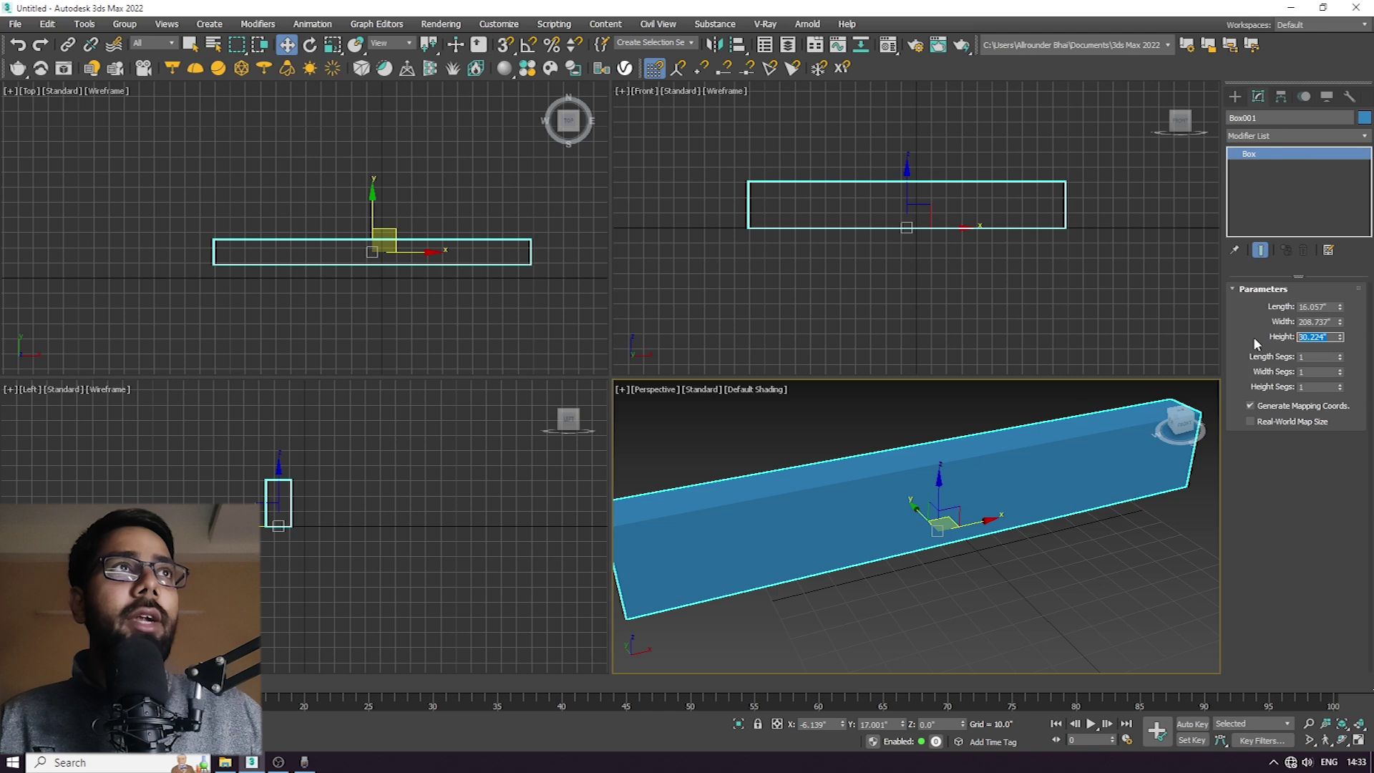
type("8")
key("Return")
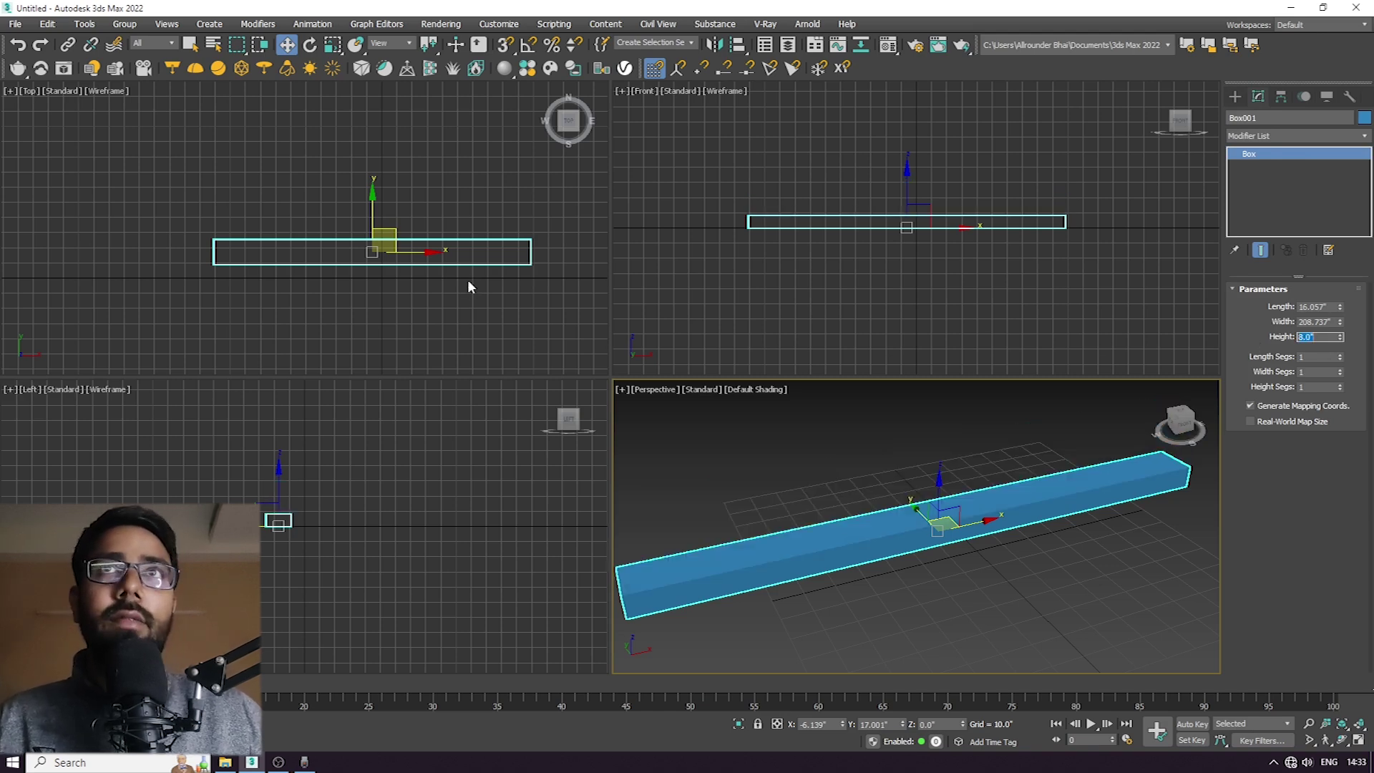
middle_click_drag(469, 285, 395, 296)
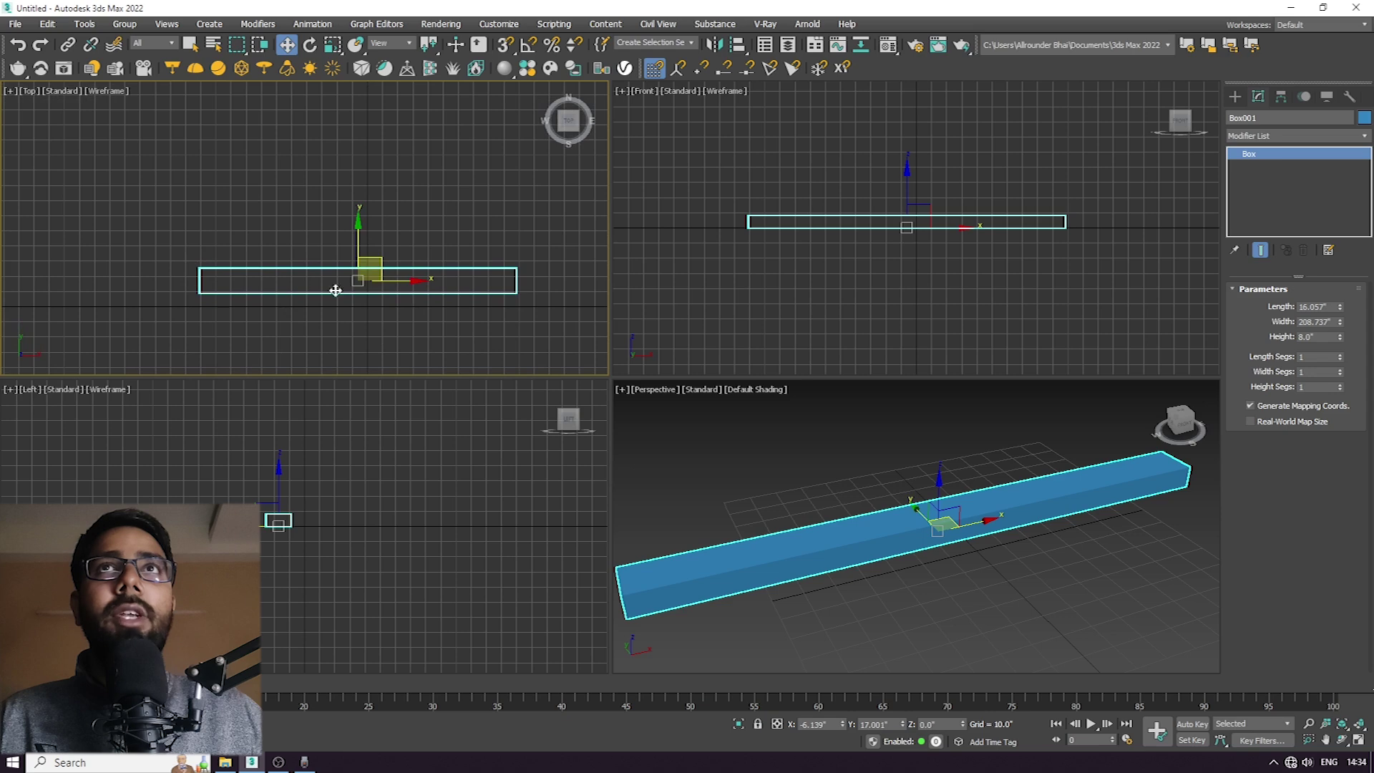
middle_click_drag(399, 316, 408, 282)
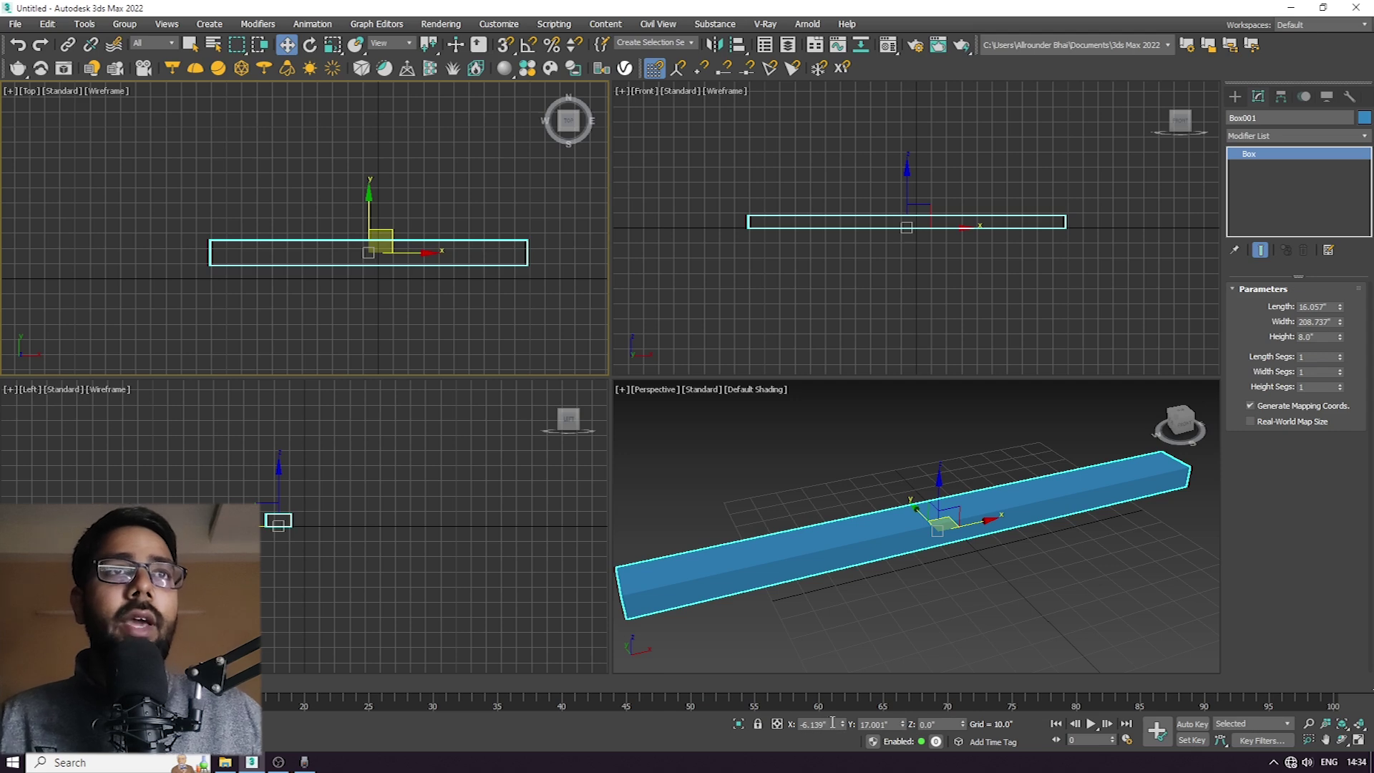
middle_click_drag(383, 258, 397, 230)
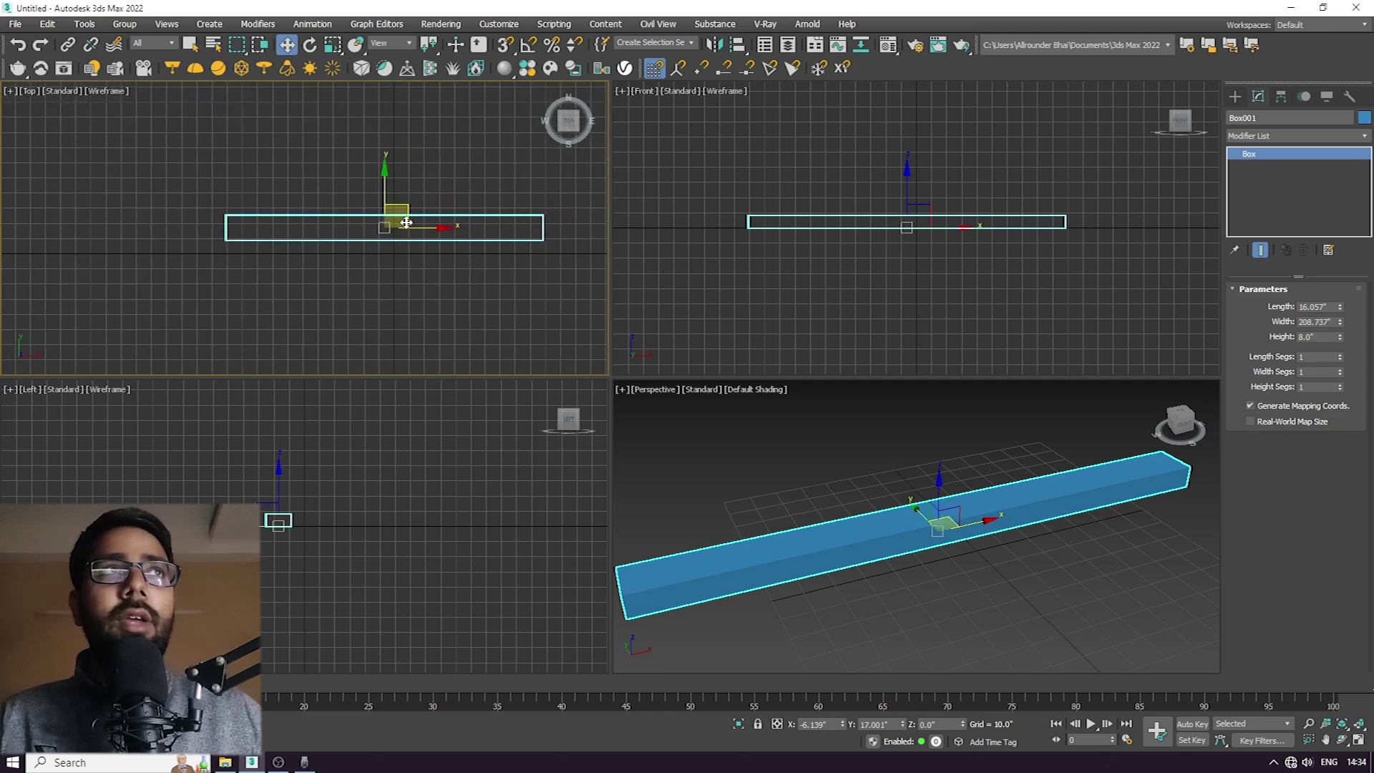
left_click(1327, 337)
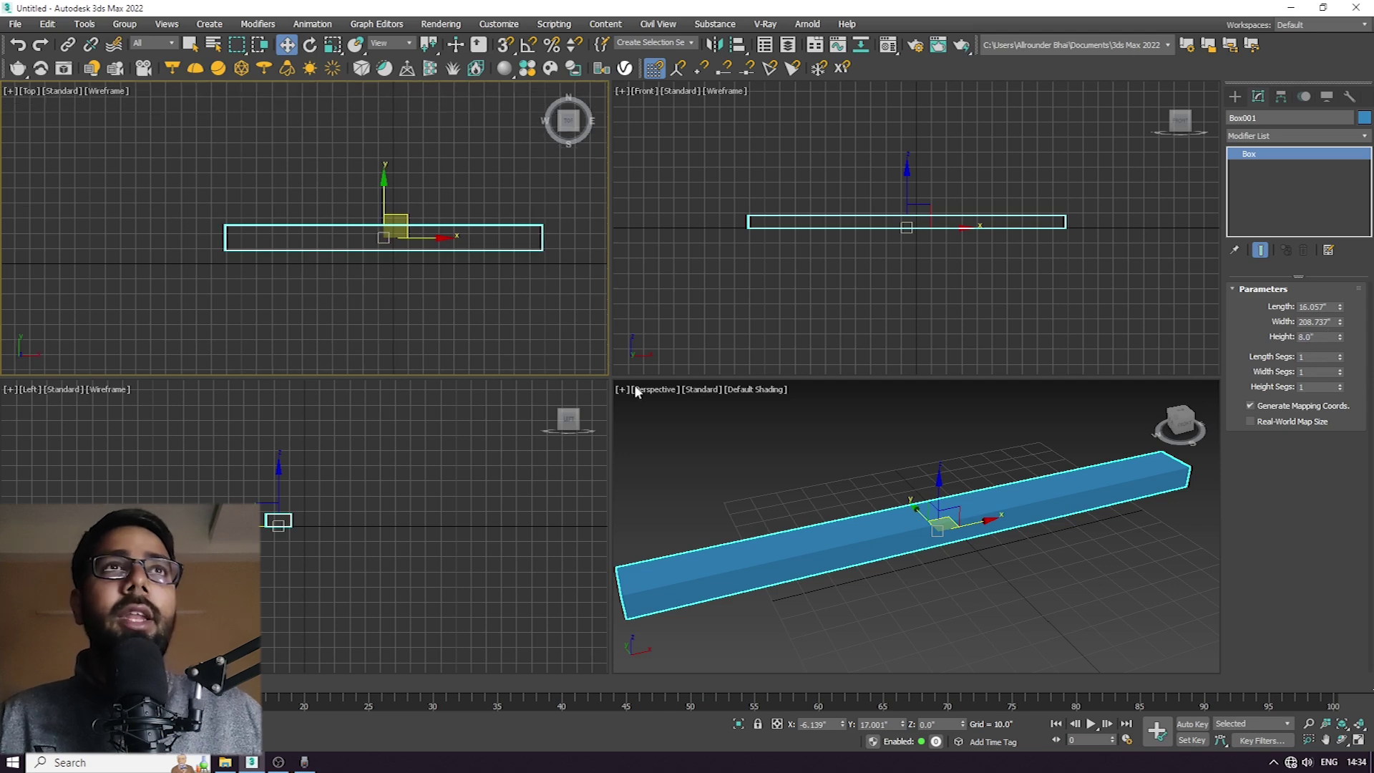
middle_click_drag(865, 525, 754, 549, "alt")
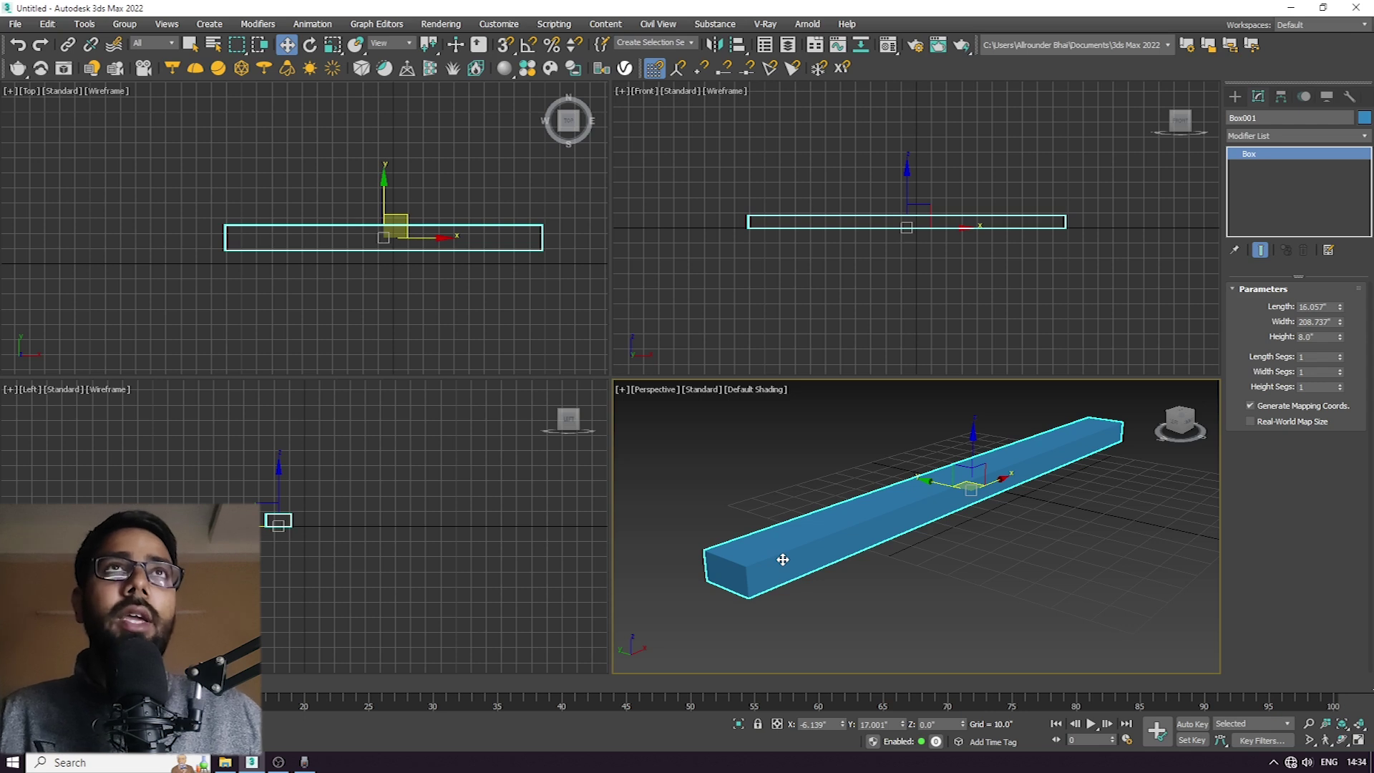
middle_click_drag(774, 581, 766, 587)
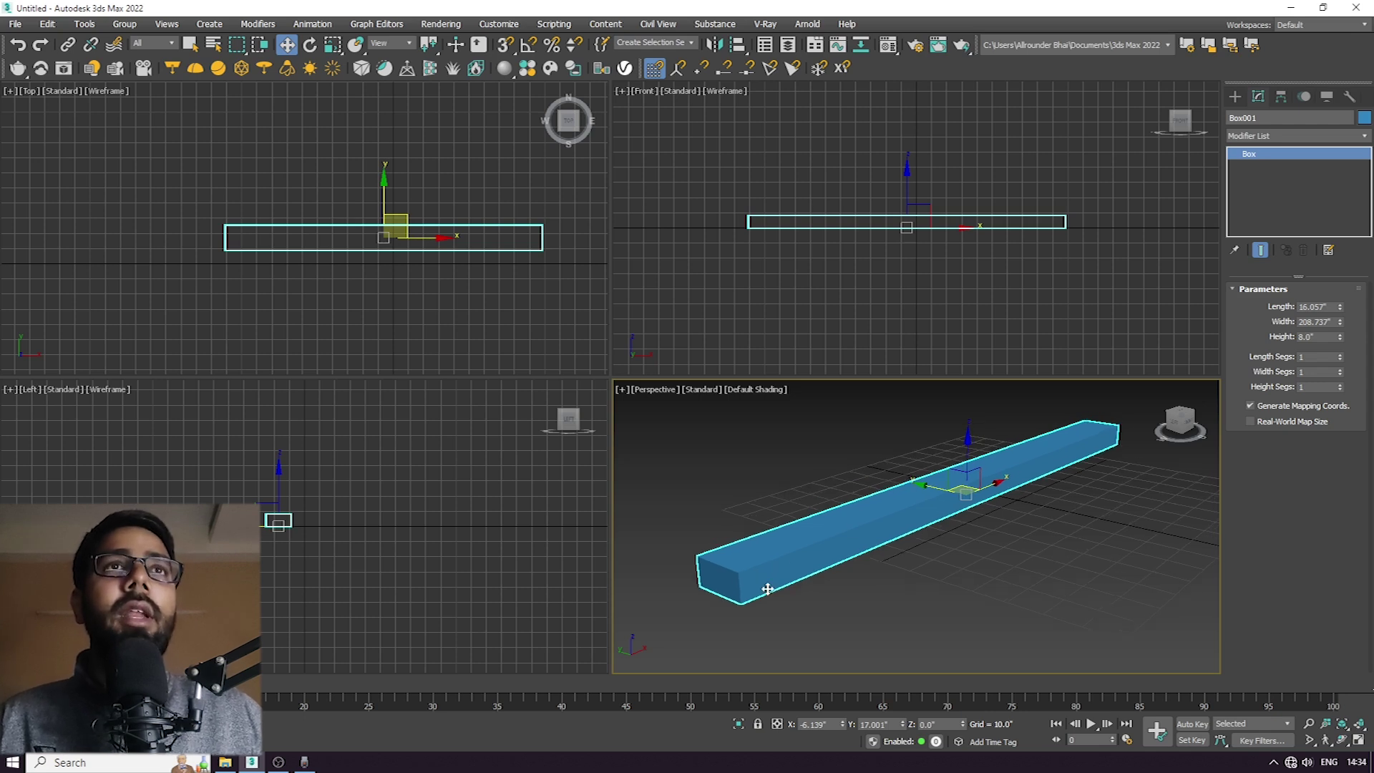
Turn on 3D snapping and make it snap to vertices instead of grid points.
key("s")
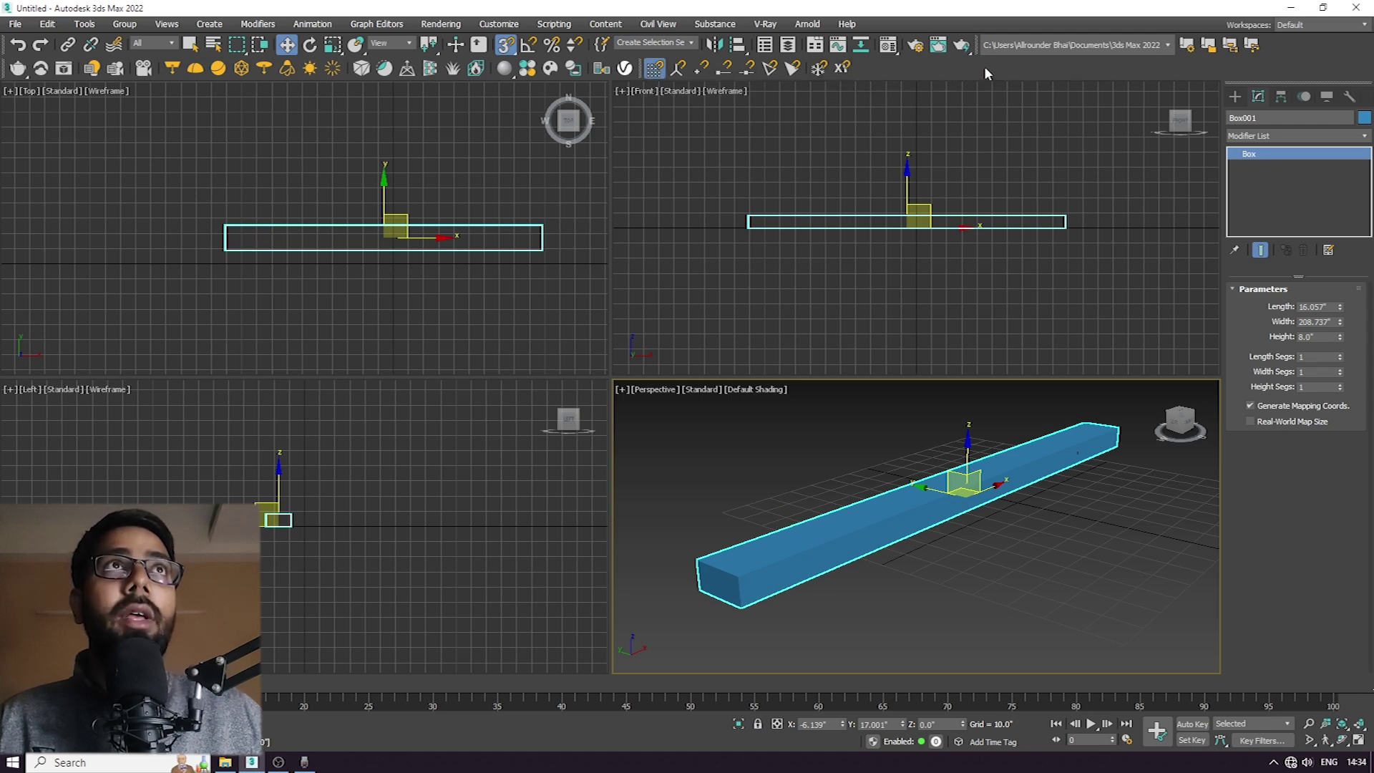
right_click(1062, 70)
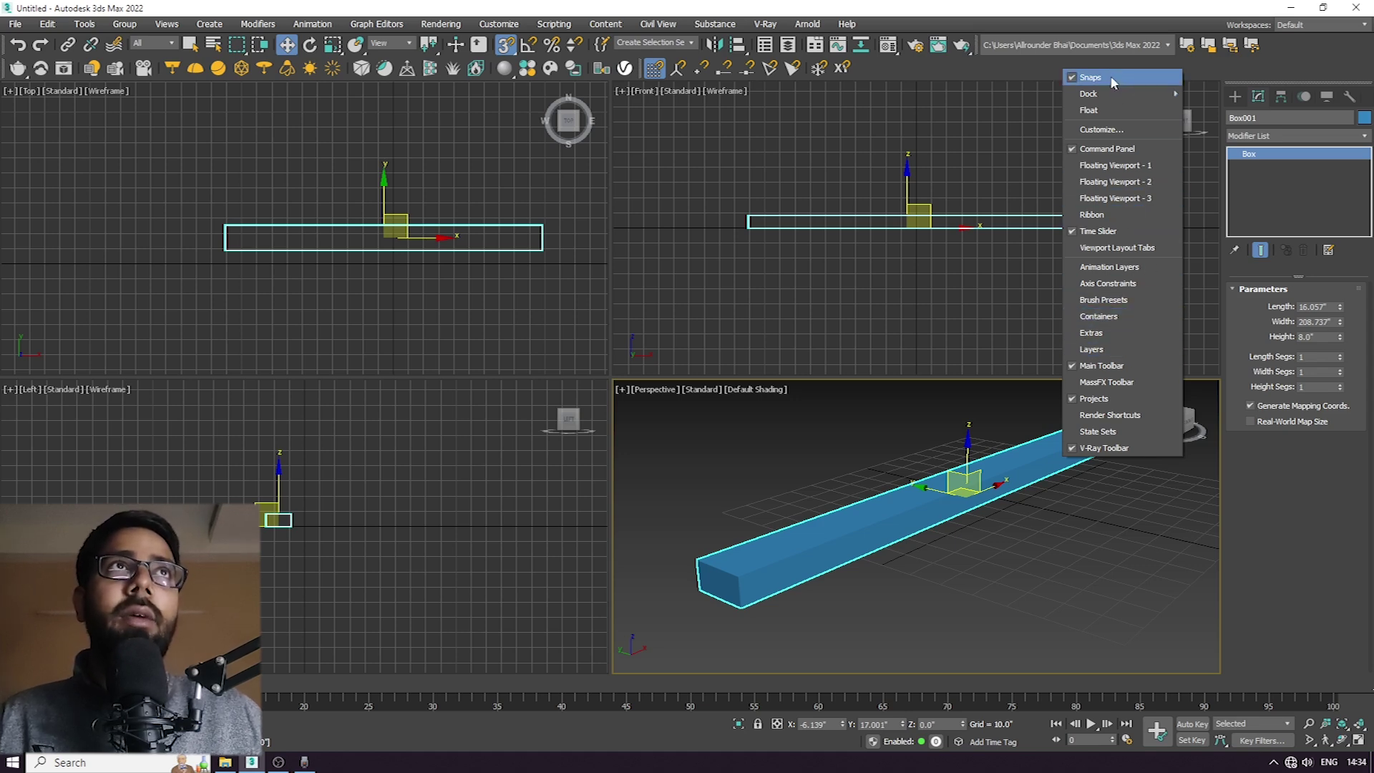
left_click(916, 69)
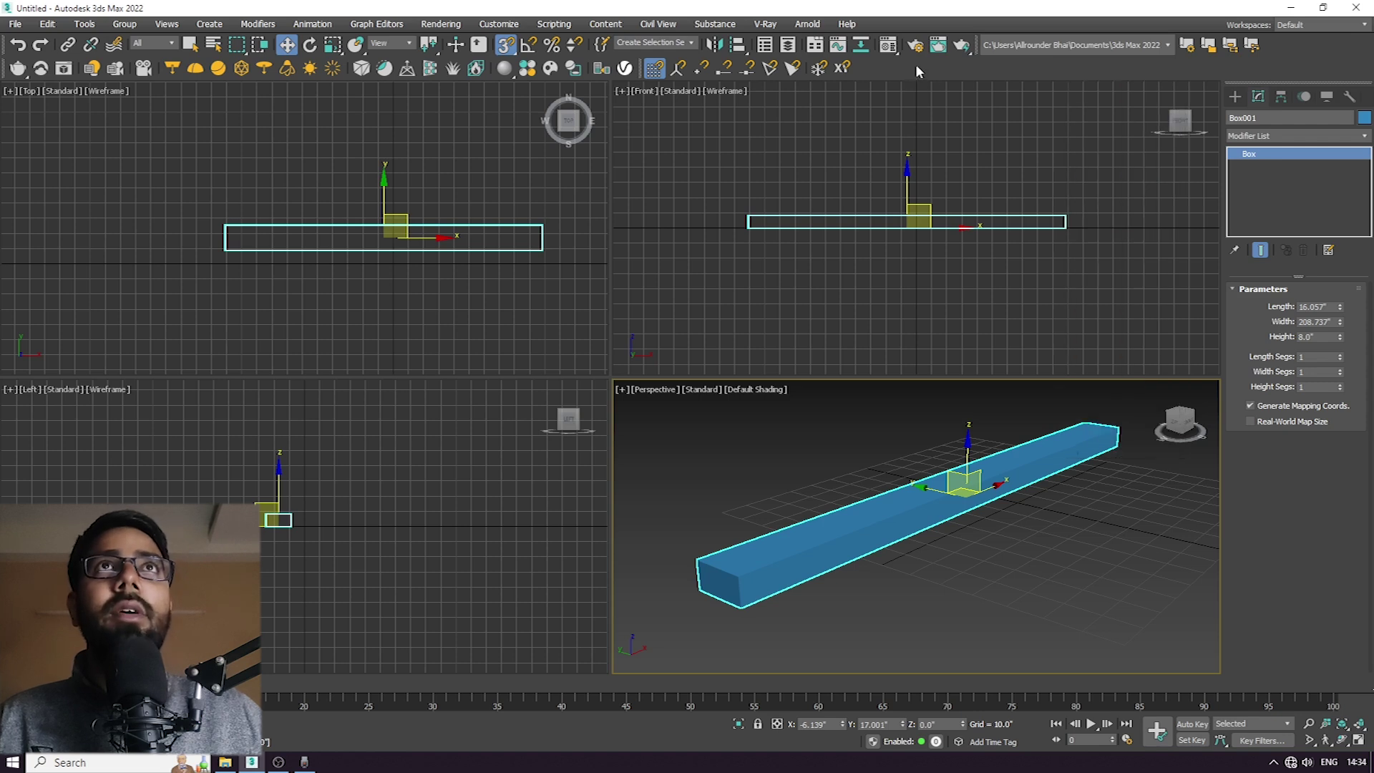
left_click(702, 69)
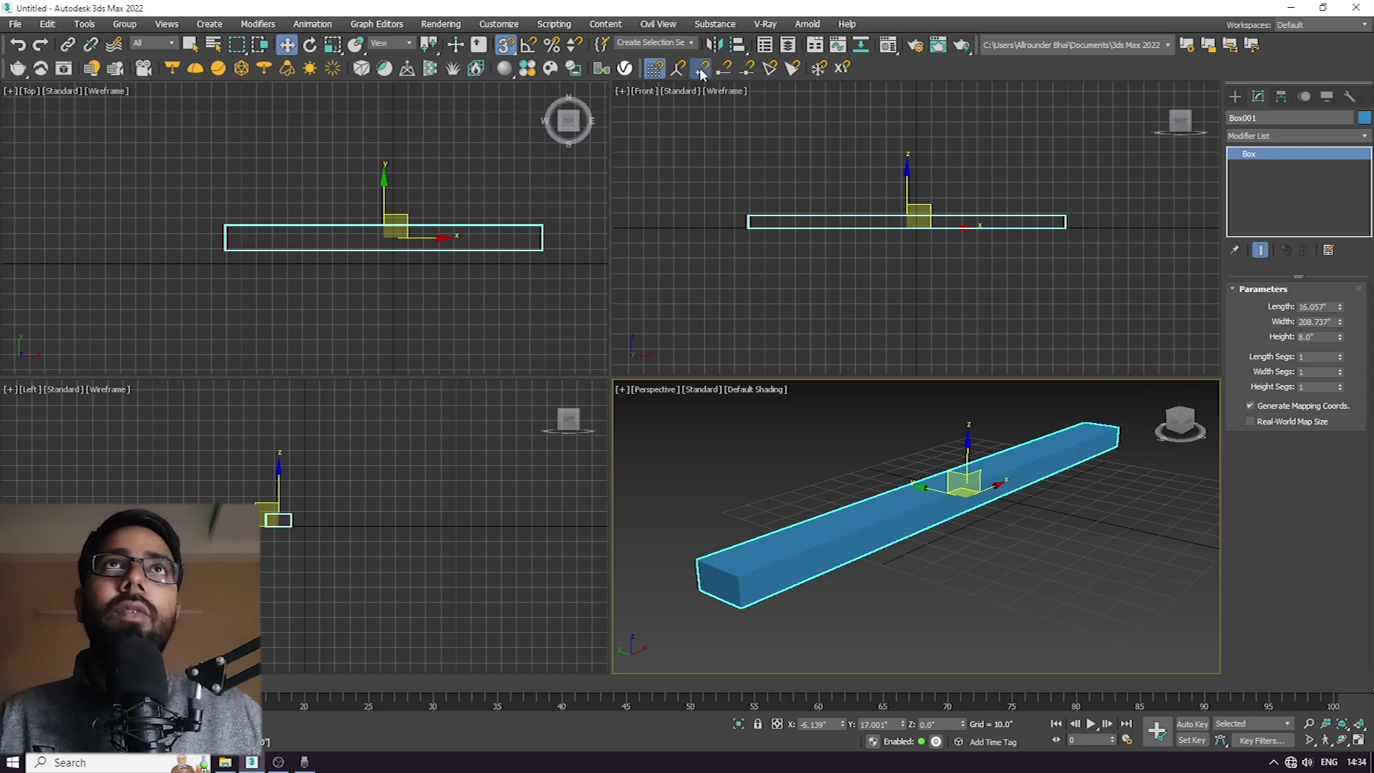
left_click(654, 70)
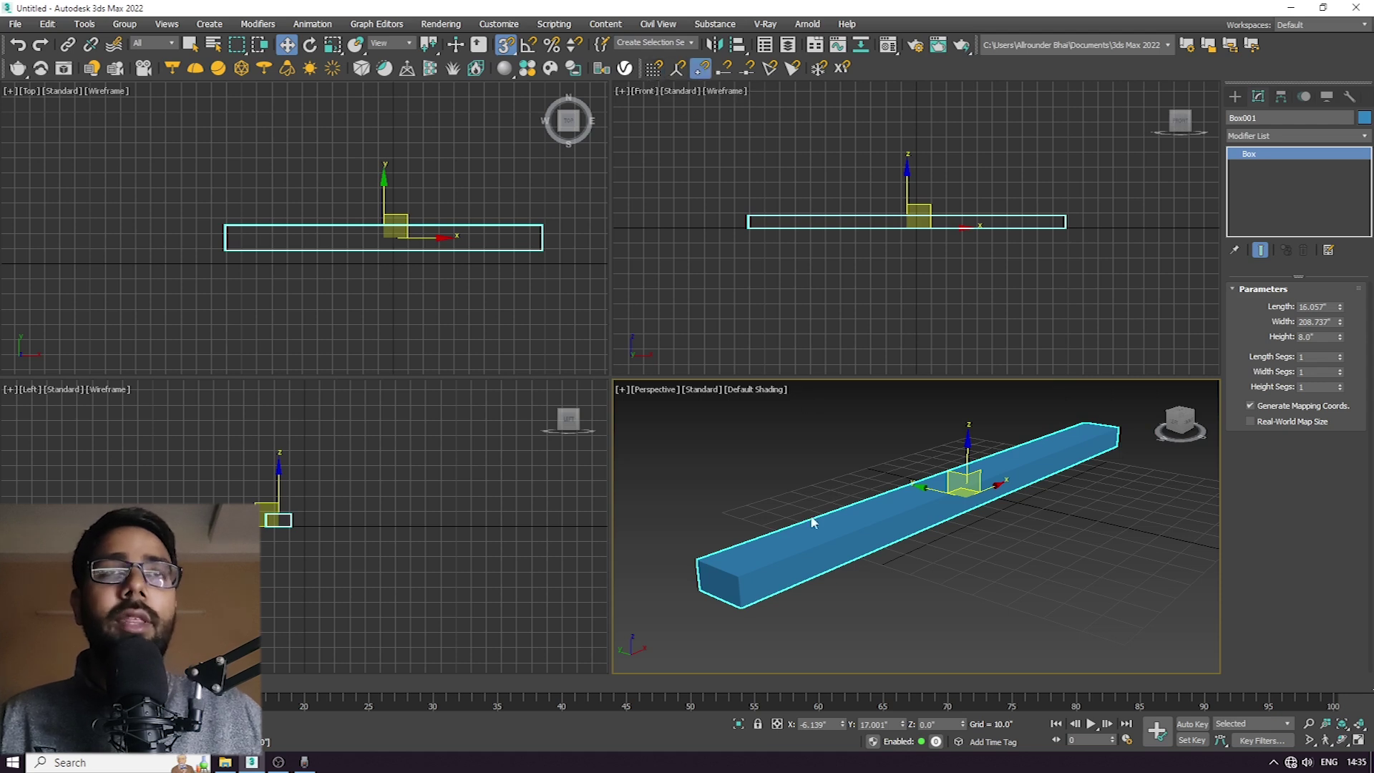
Make one independent copy of the box directly on top of it, snapping the lower front corner to the upper one.
middle_click_drag(780, 558, 760, 545)
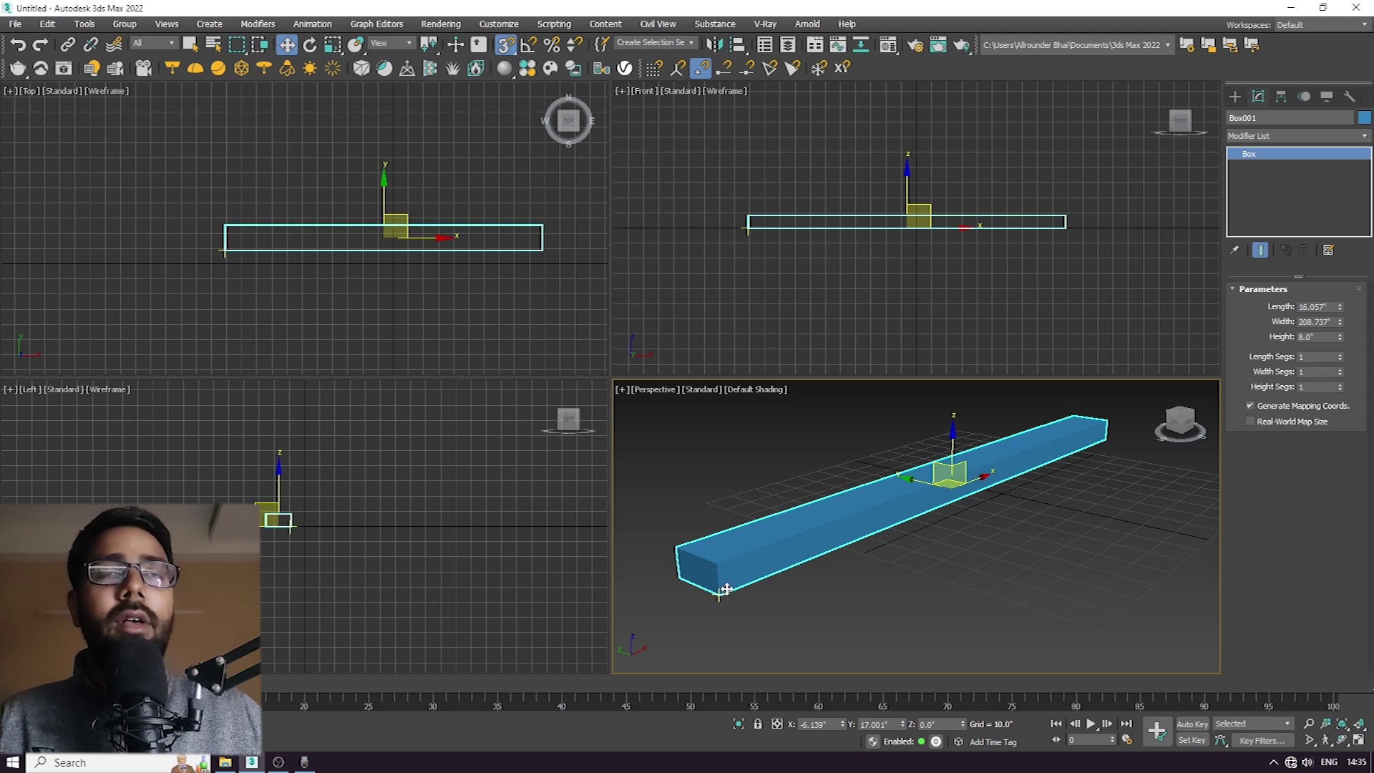
middle_click_drag(715, 593, 722, 598)
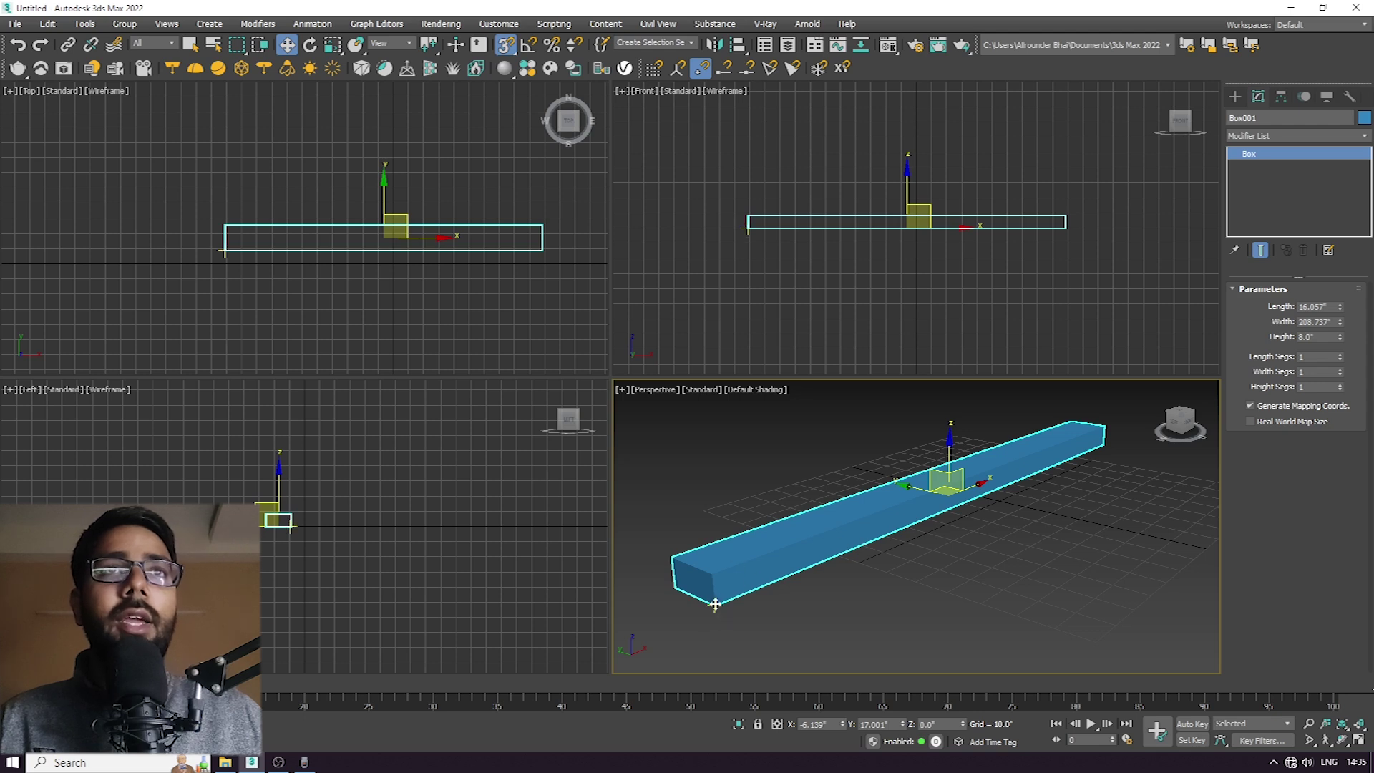
left_click_drag(716, 605, 715, 584, "shift")
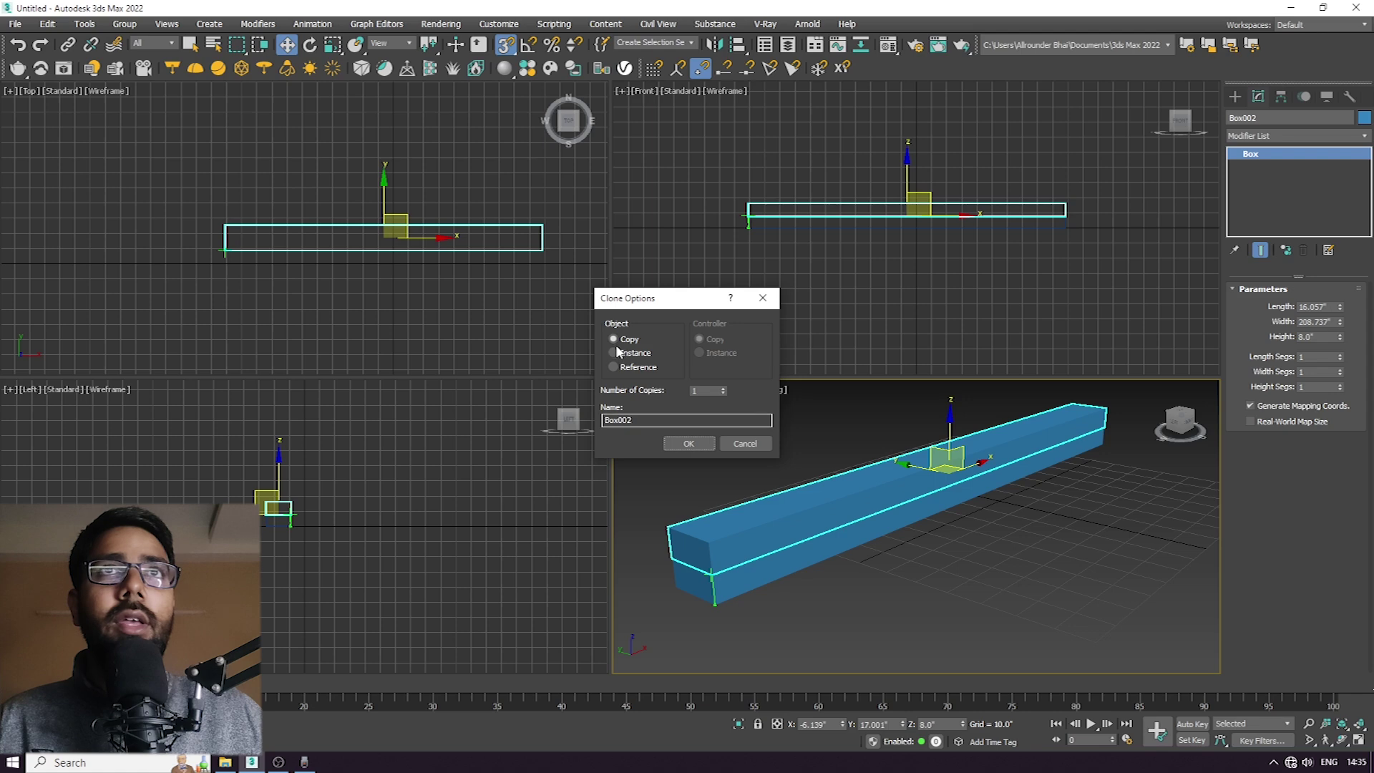
left_click(689, 445)
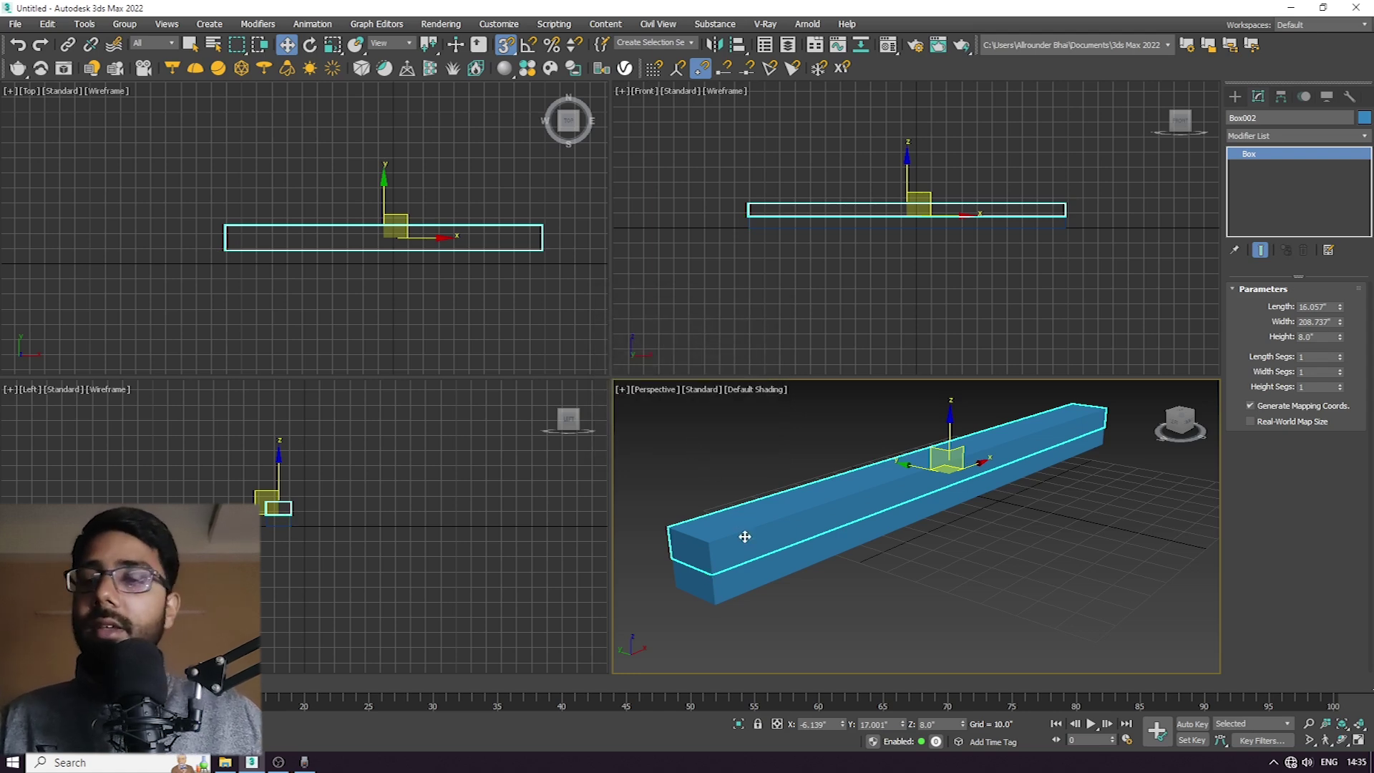
Set the height of the upper box to 85 inches.
double_click(1327, 335)
type("85")
key("Return")
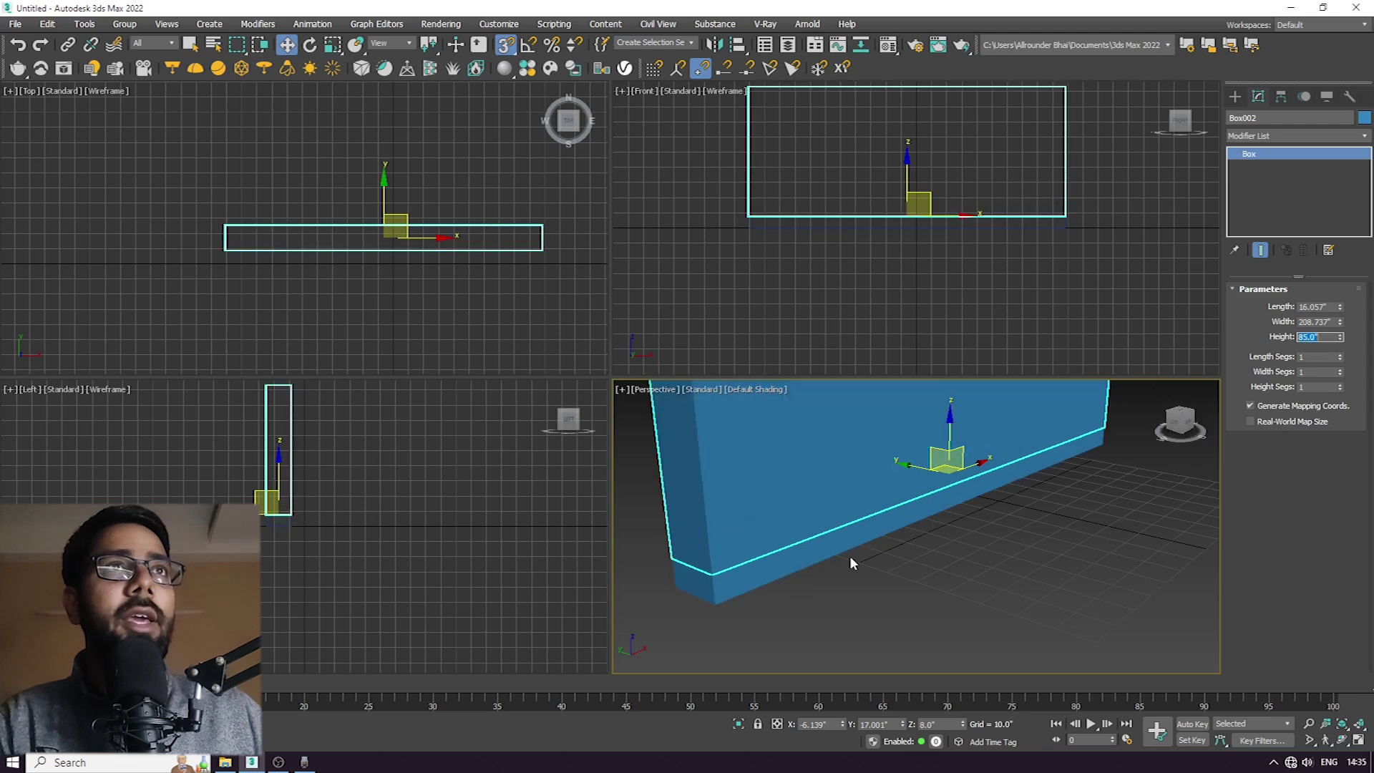
Make one independent copy of the 85-inch box directly above it, snapped from its lower corner to its upper corner.
key("z")
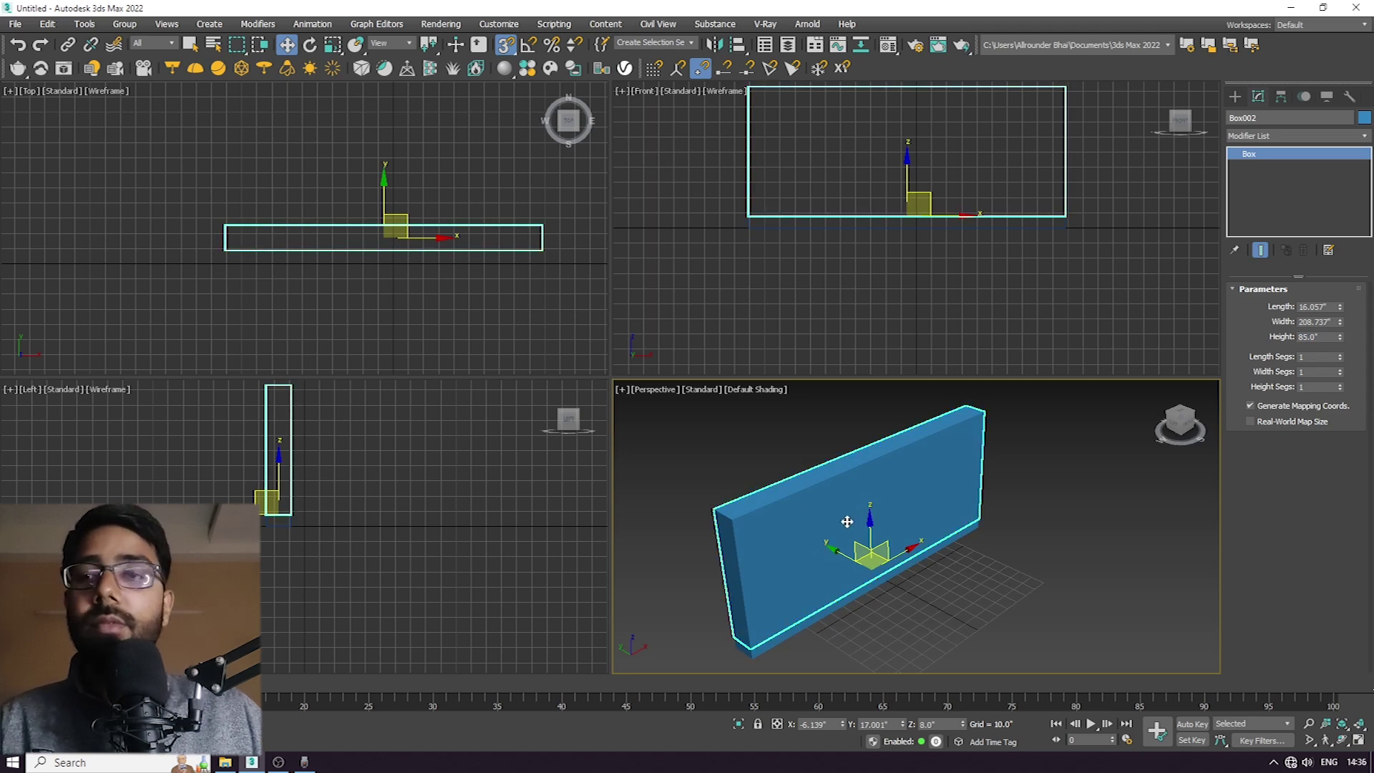
middle_click_drag(847, 522, 795, 632, "alt")
scroll(759, 667, "up", 2)
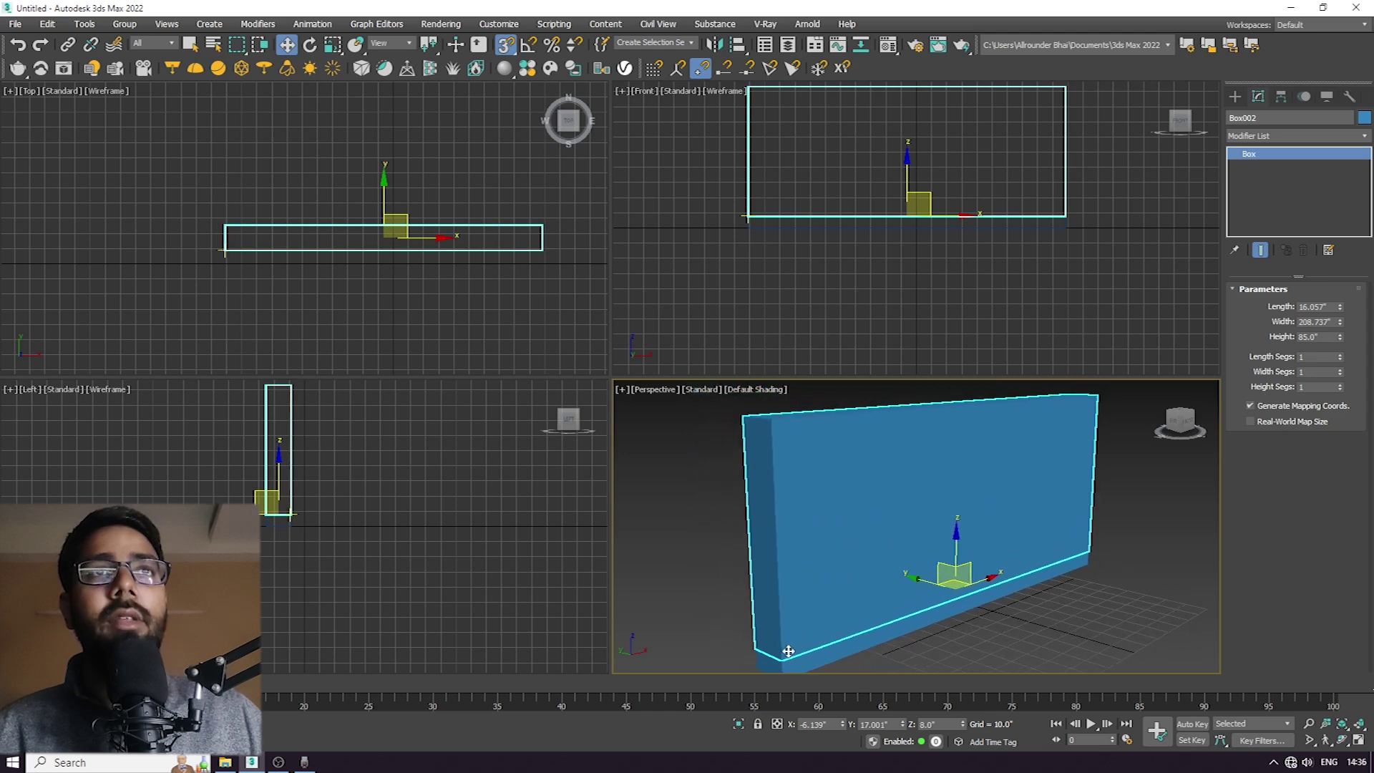
left_click_drag(782, 647, 780, 410, "shift")
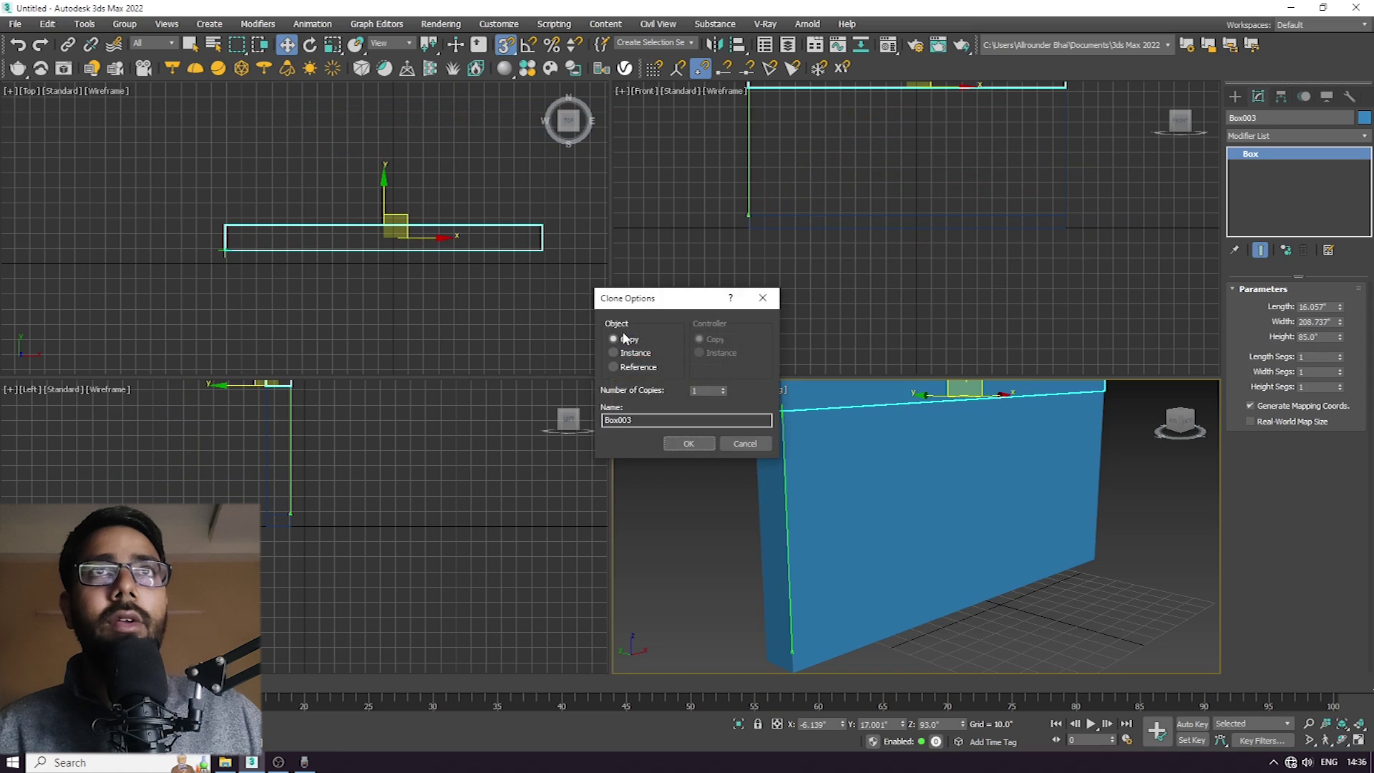
left_click(689, 443)
Set the height of the topmost box to 9.5 inches.
scroll(813, 604, "up", 3)
middle_click_drag(813, 604, 822, 632)
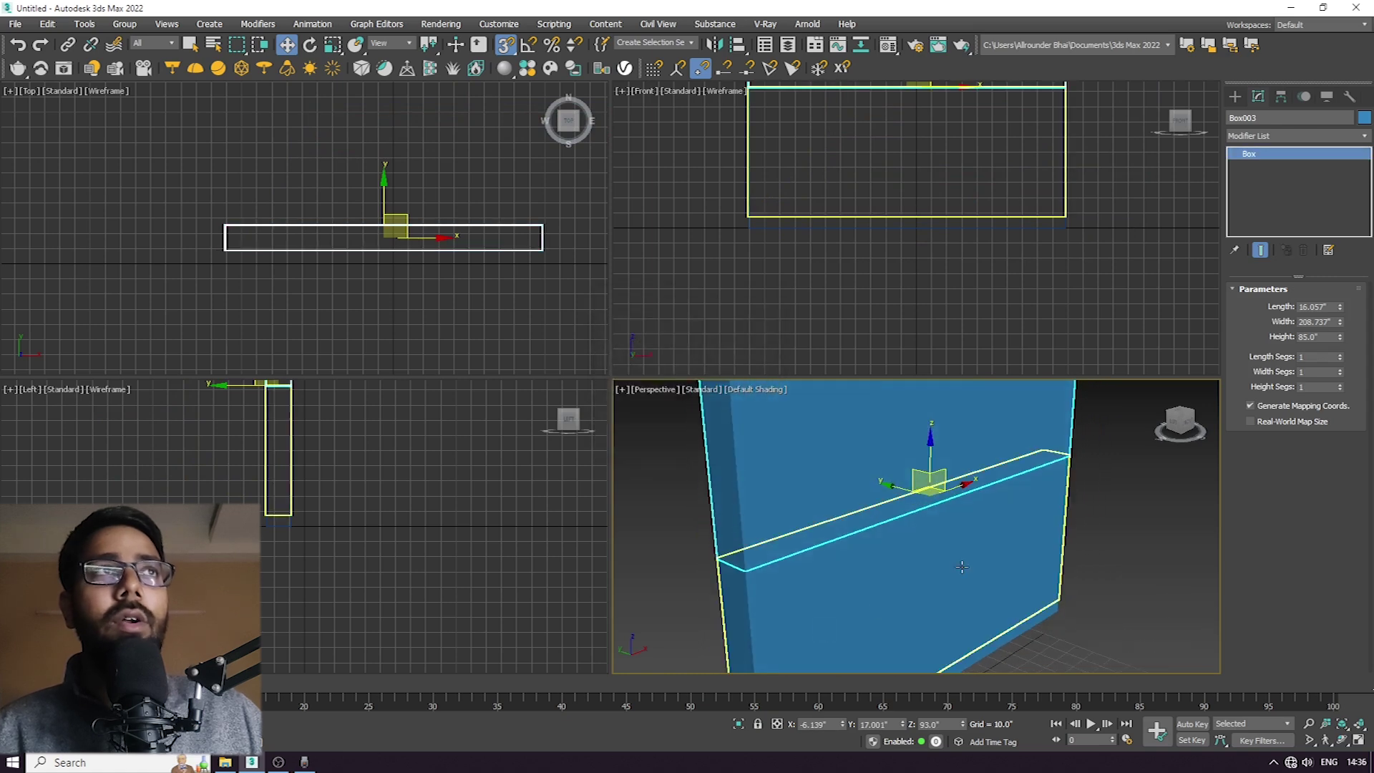
left_click_drag(1324, 337, 1253, 345)
type("9.5")
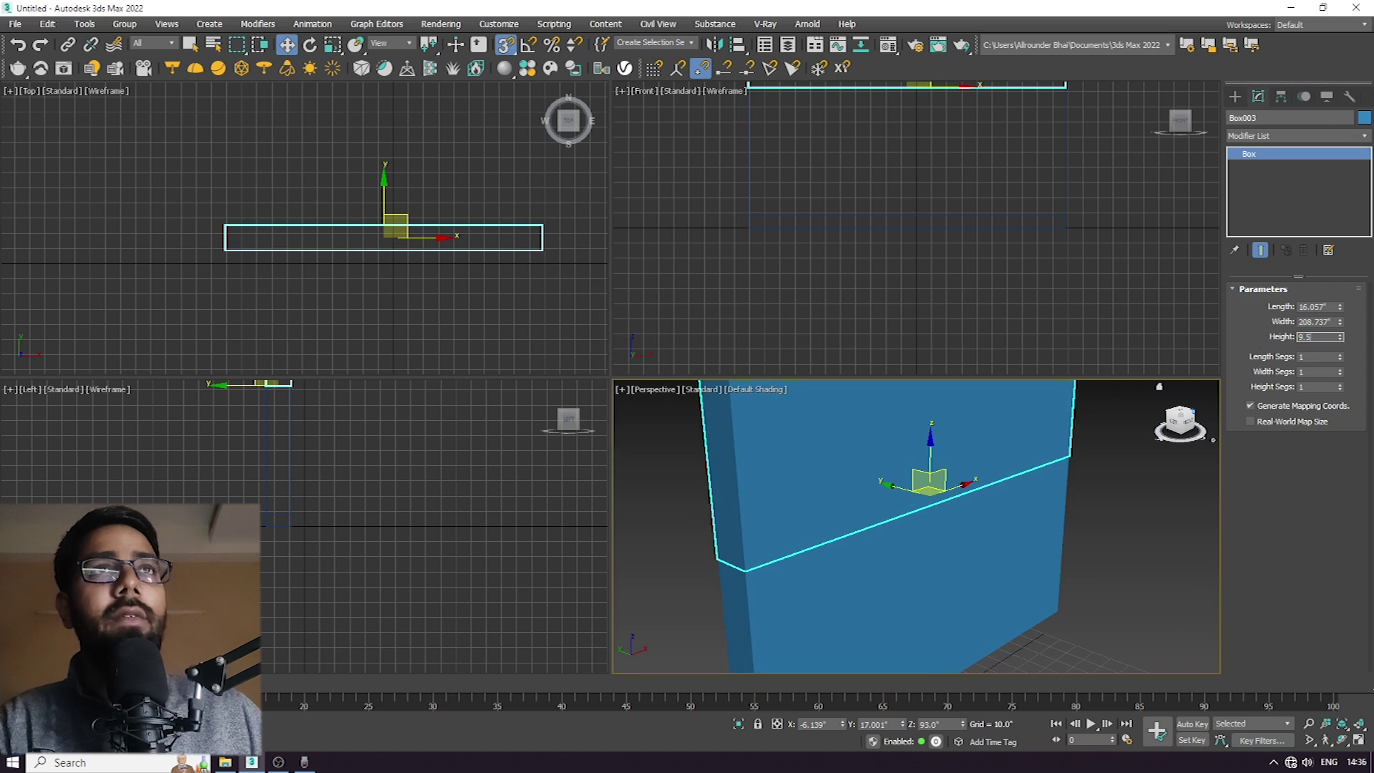
key("Return")
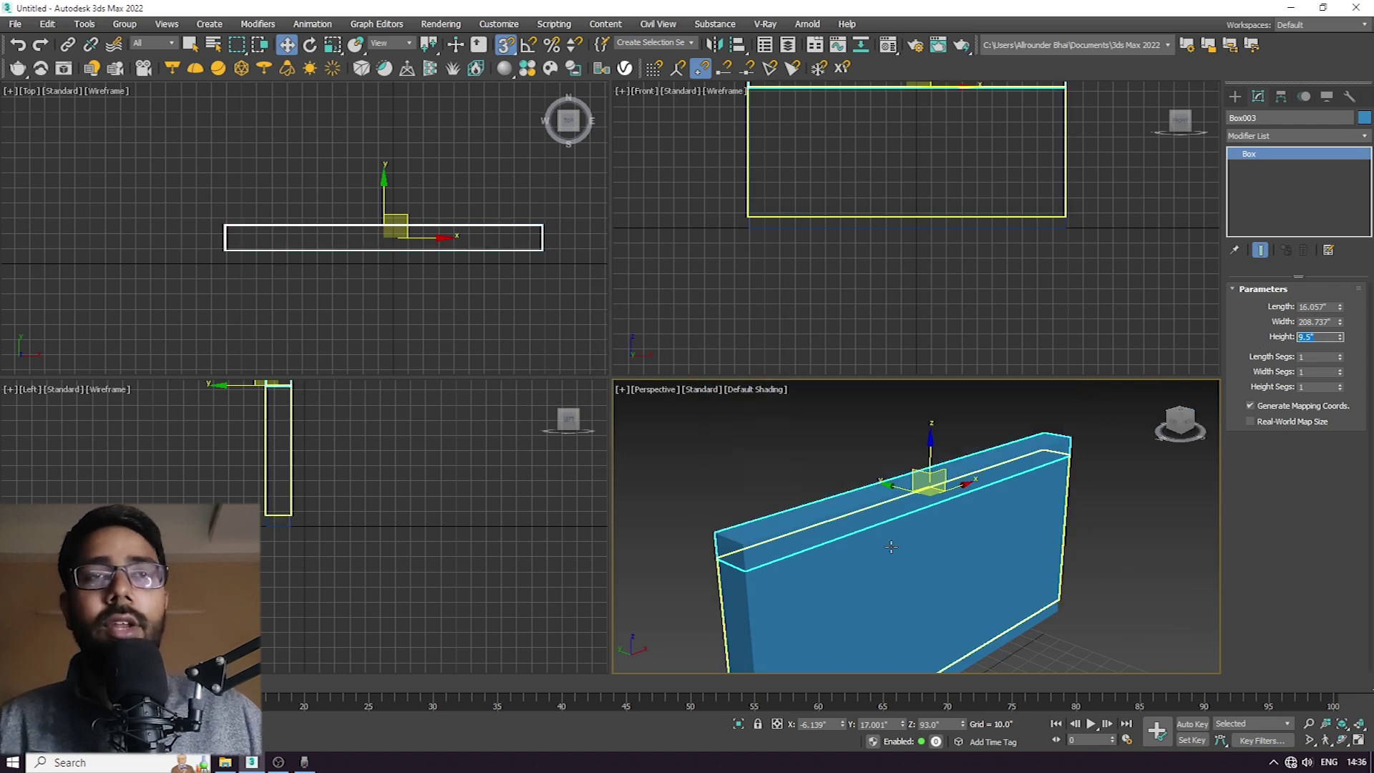
Make one independent copy of the topmost 9.5-inch box directly above it, snapping its lower corner to its upper corner.
middle_click_drag(874, 550, 750, 516, "alt")
left_click_drag(750, 516, 747, 494, "shift")
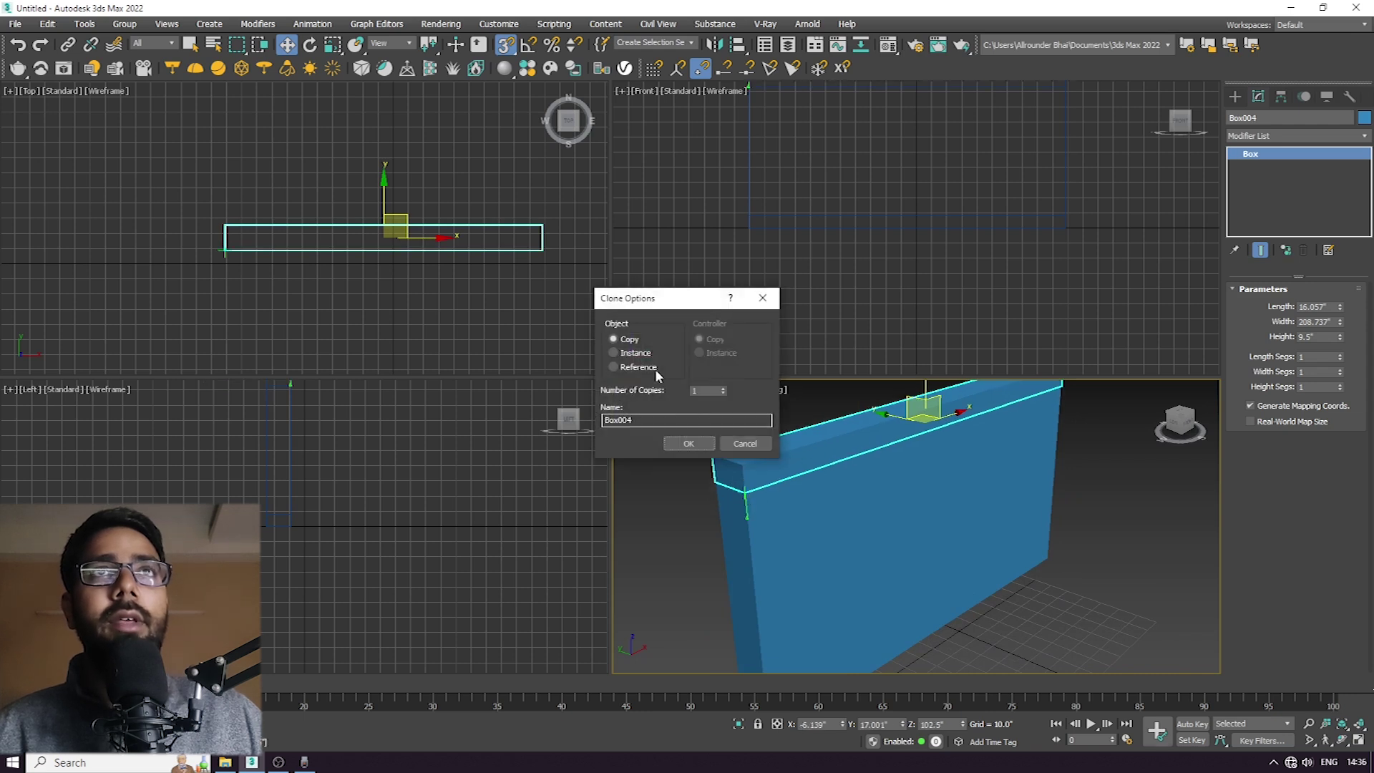
left_click(689, 443)
Show edged faces in the perspective view and give all four boxes a light orange object color.
scroll(737, 497, "down", 3)
middle_click_drag(851, 523, 892, 517, "alt")
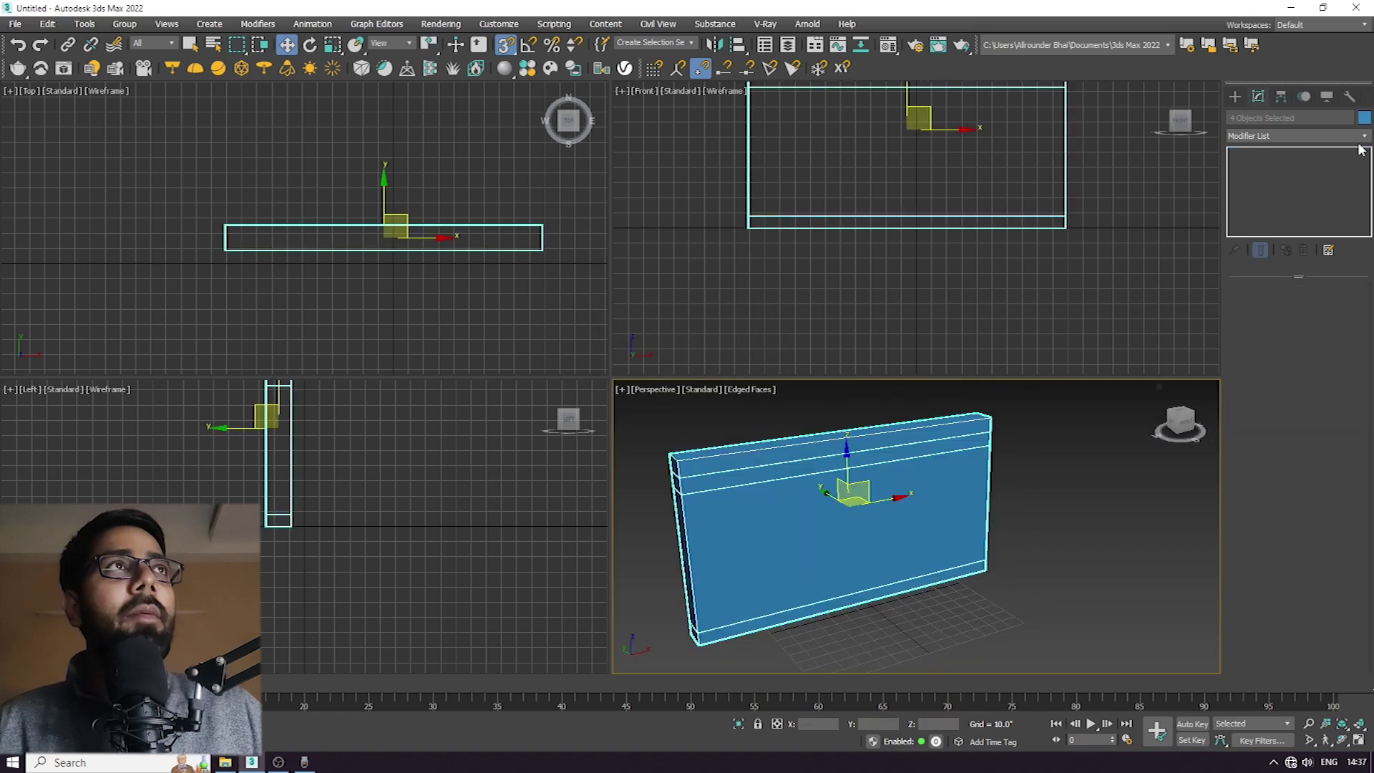
left_click(1365, 118)
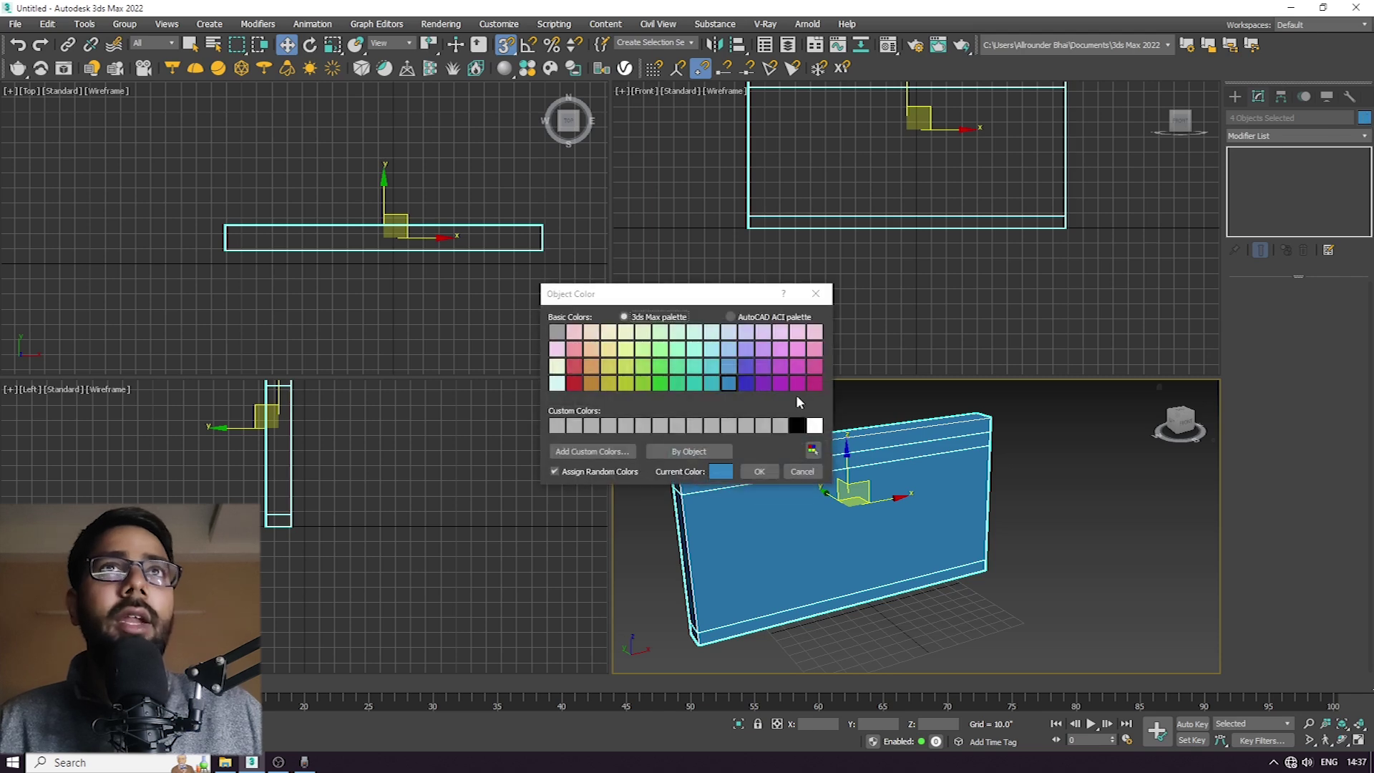
left_click(594, 384)
left_click(592, 365)
left_click(756, 471)
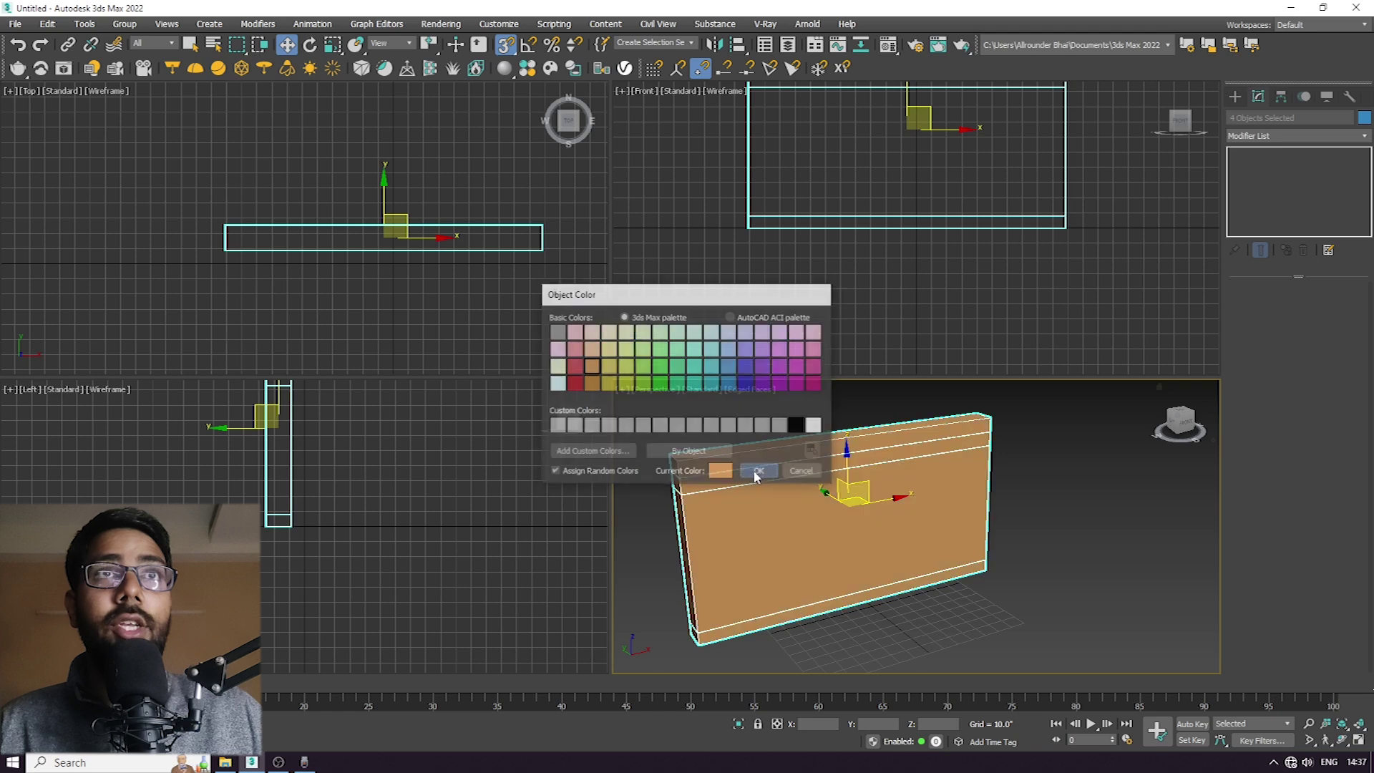
left_click(1076, 506)
Set the length of the bottom box and of the 85-inch box above it to 4 inches.
mouse_move(874, 583)
middle_mouse_down()
mouse_move(903, 599)
mouse_move(883, 598)
middle_mouse_up()
left_click(826, 475)
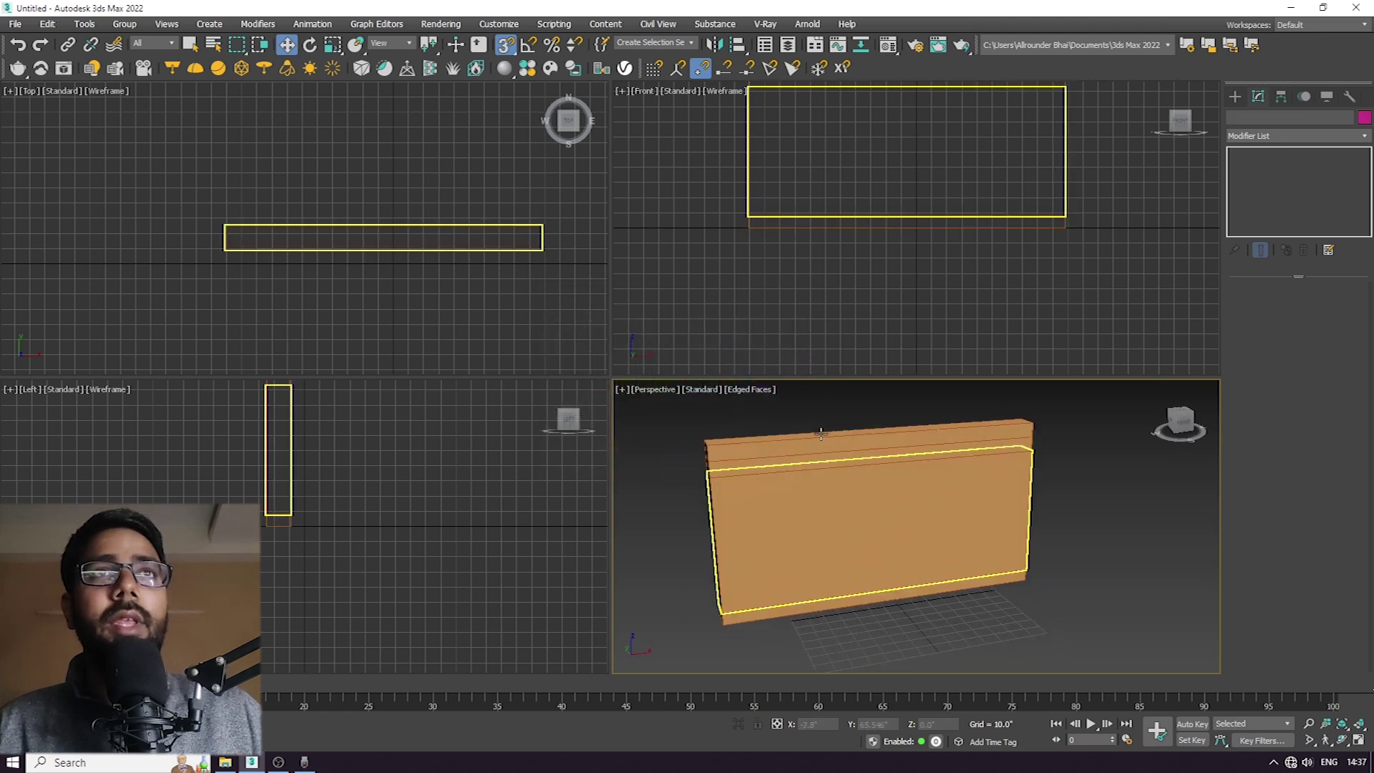
middle_click_drag(795, 564, 863, 552, "alt")
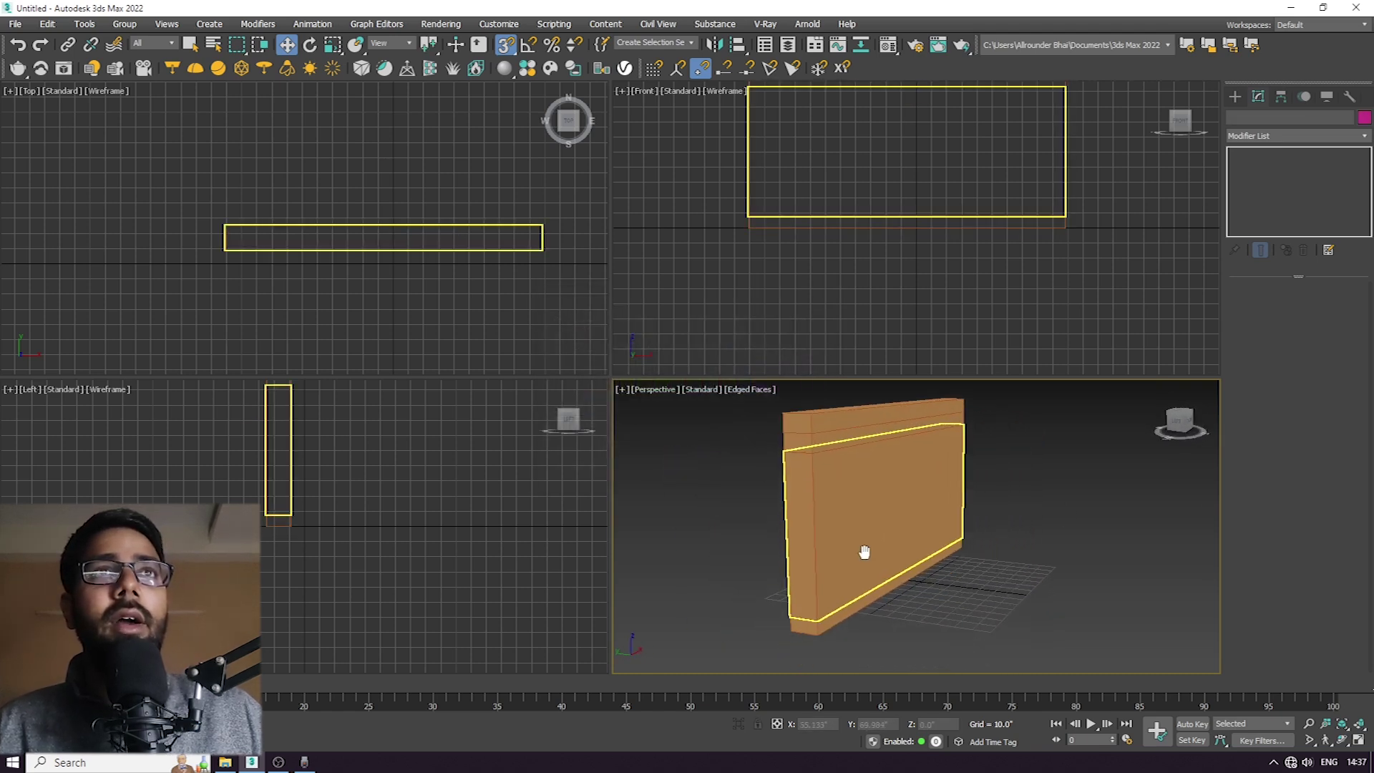
left_click(803, 632)
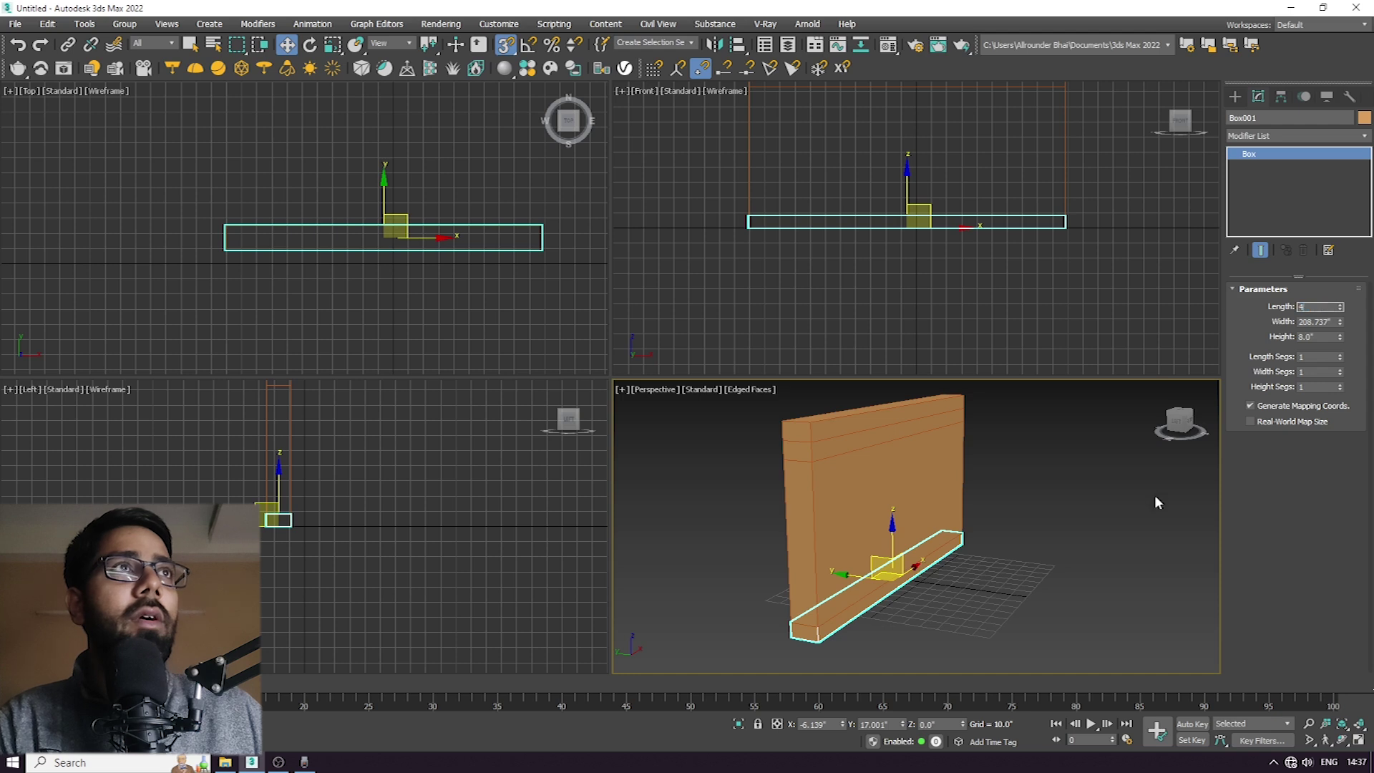
left_click(899, 544)
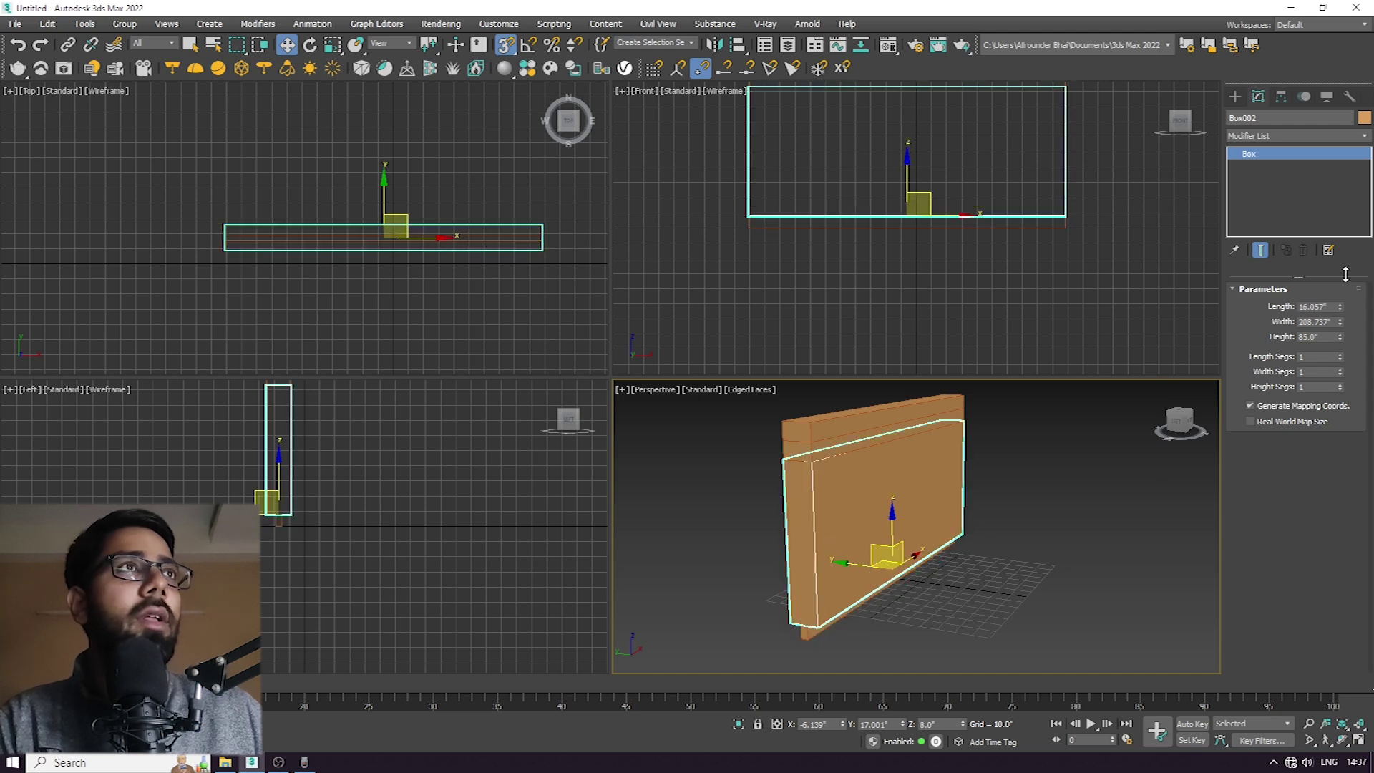
double_click(1317, 306)
type("4")
key("Return")
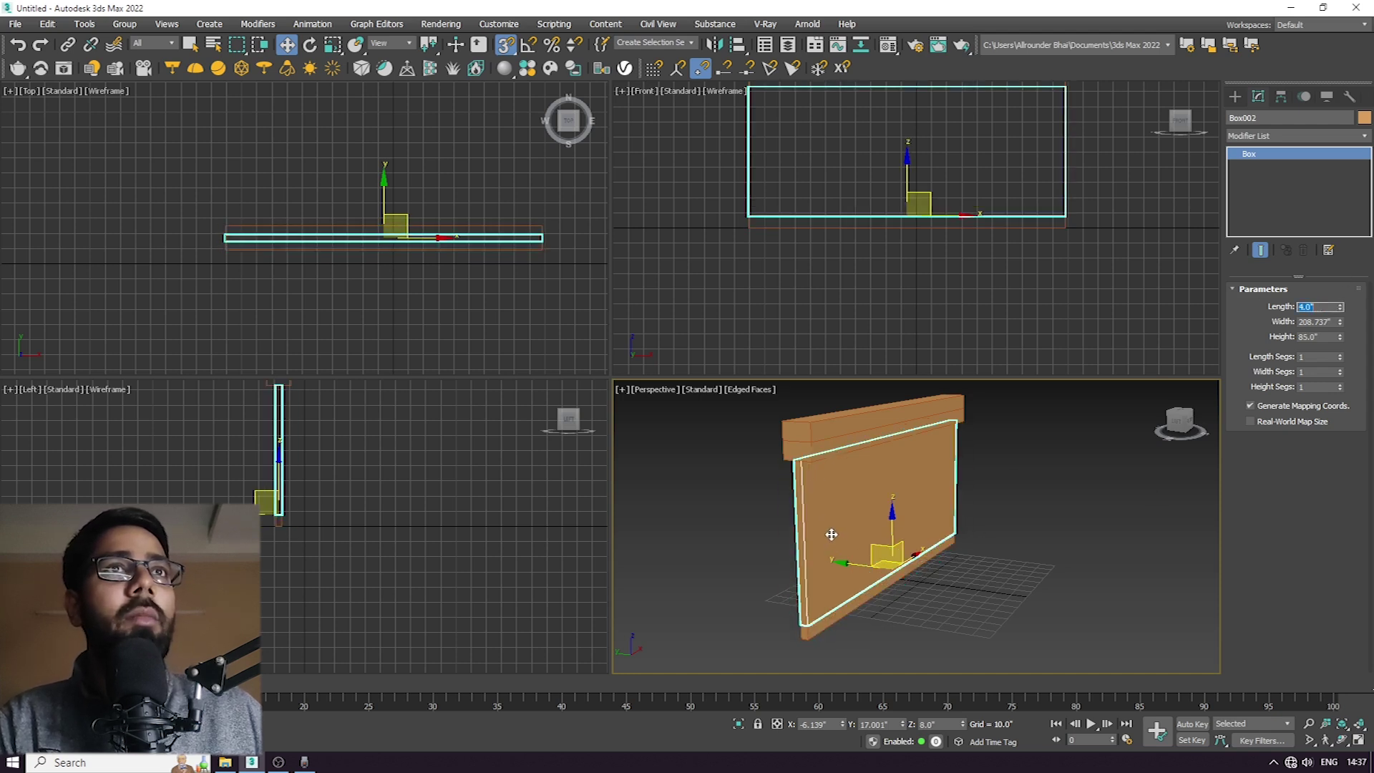
Set the length of the two 9.5-inch boxes at the top of the stack to 4 inches.
left_click(814, 436)
left_click(840, 425)
double_click(1317, 306)
type("4")
key("Return")
scroll(803, 458, "up", 3)
middle_click_drag(803, 458, 847, 534)
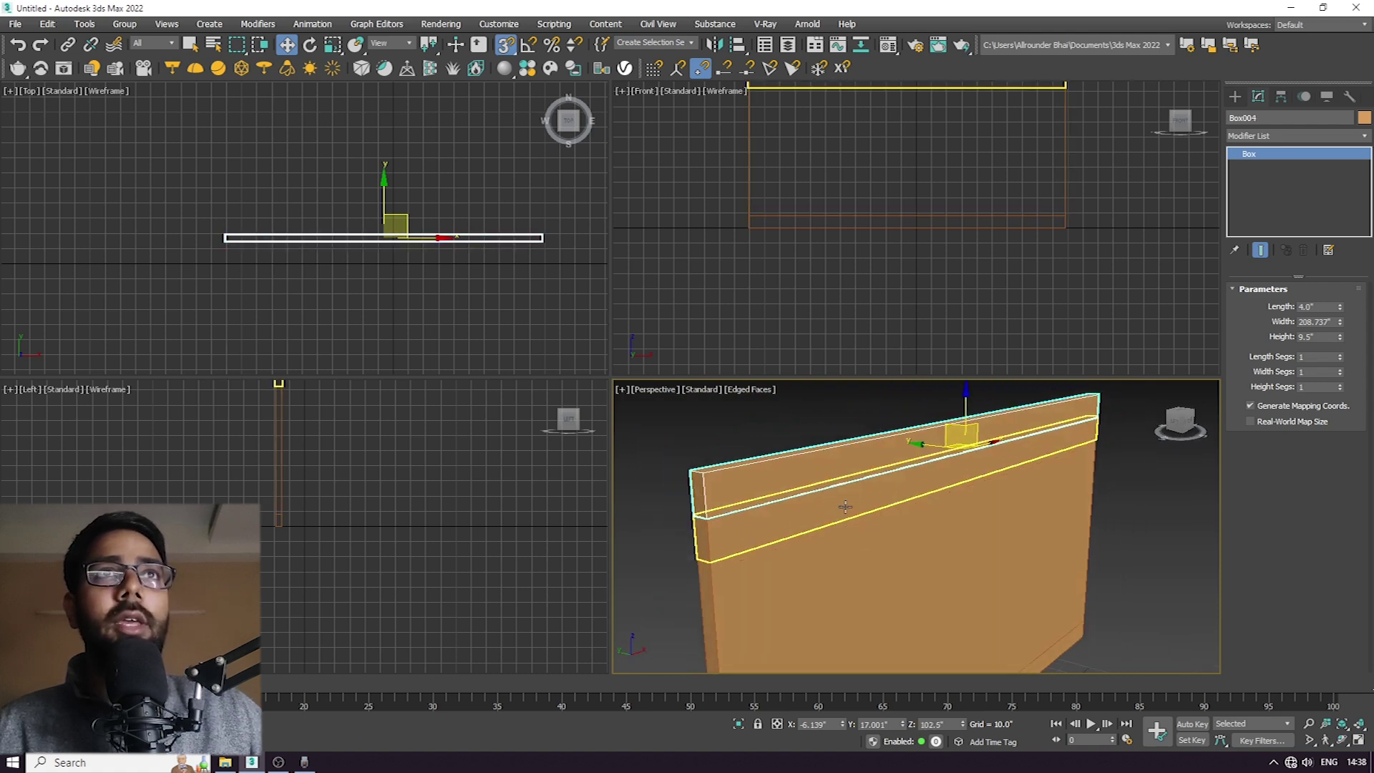
Set the length of the topmost box to 9 inches.
mouse_move(869, 475)
middle_mouse_down()
mouse_move(835, 485)
mouse_move(867, 494)
middle_mouse_up()
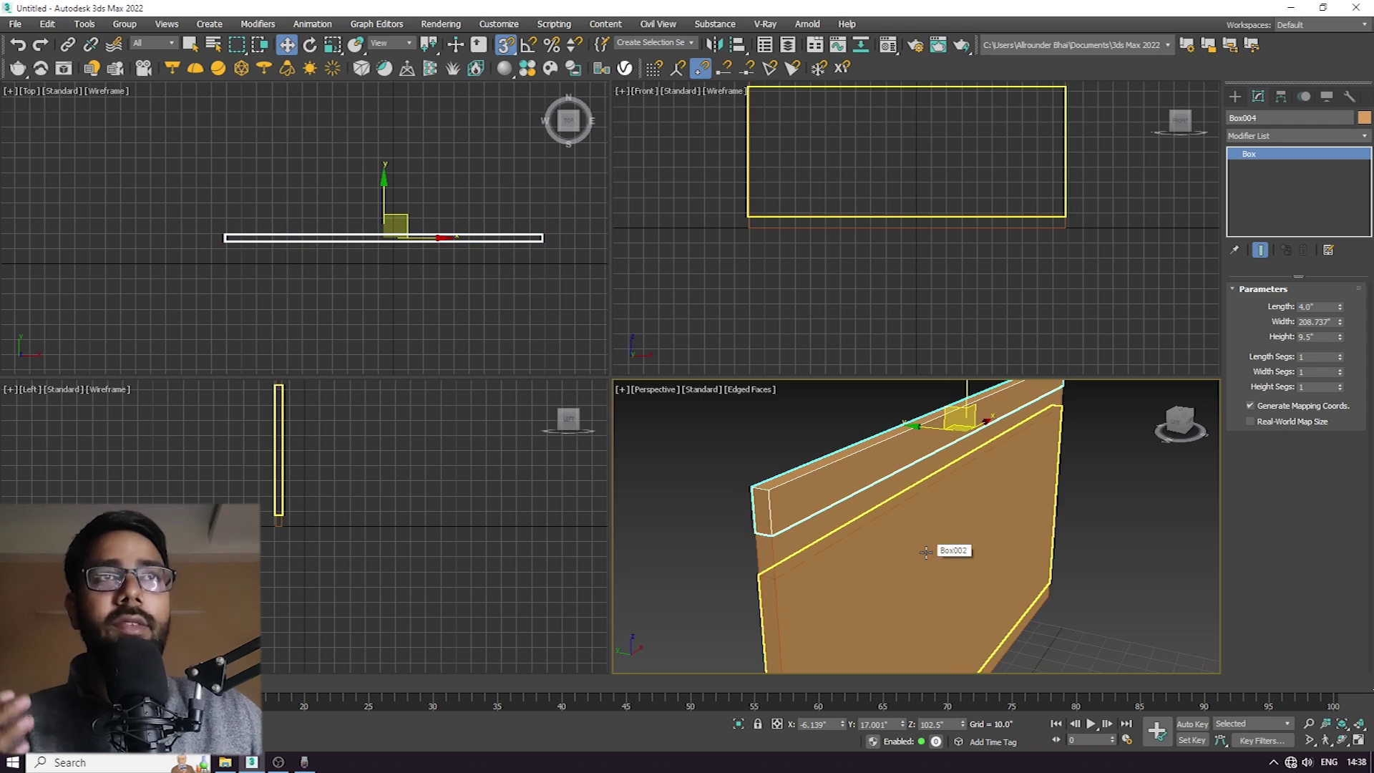
middle_click_drag(896, 553, 979, 543, "alt")
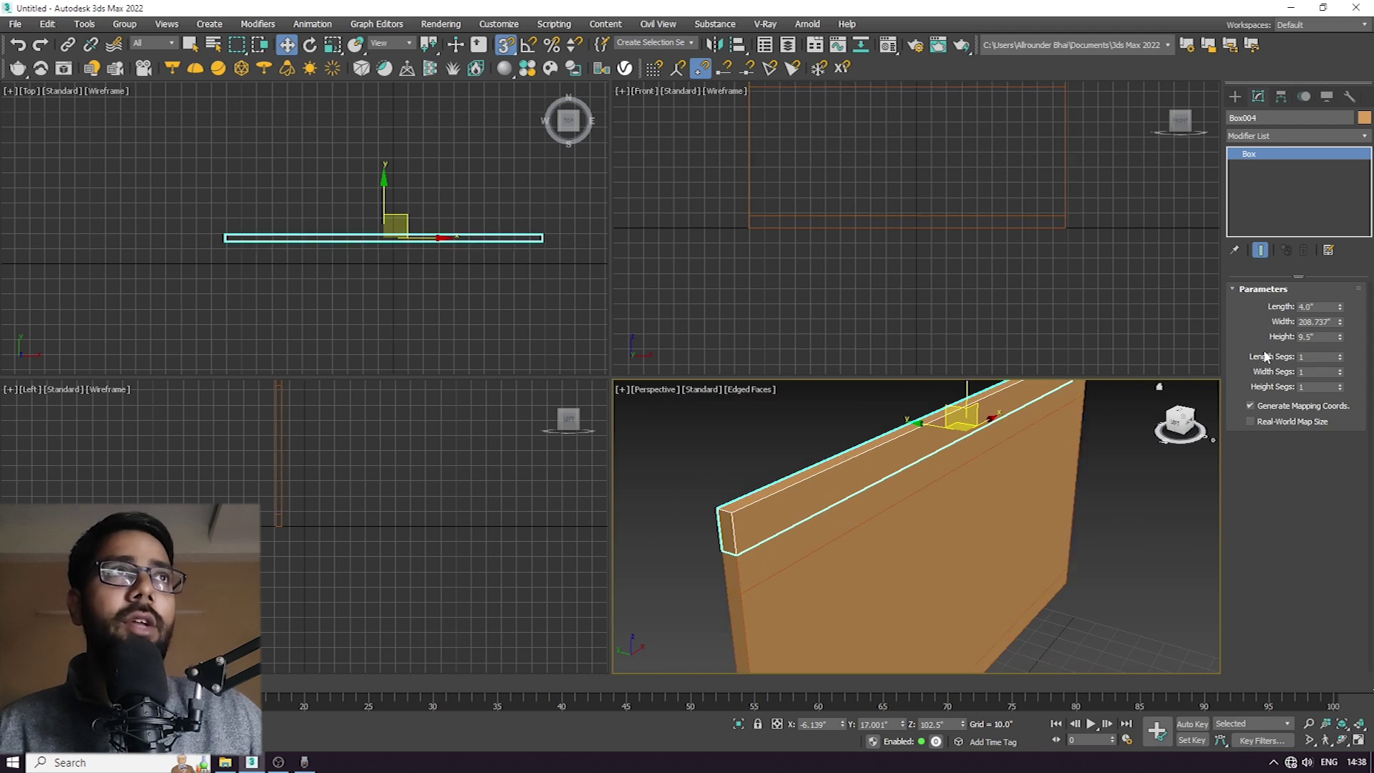
double_click(1323, 306)
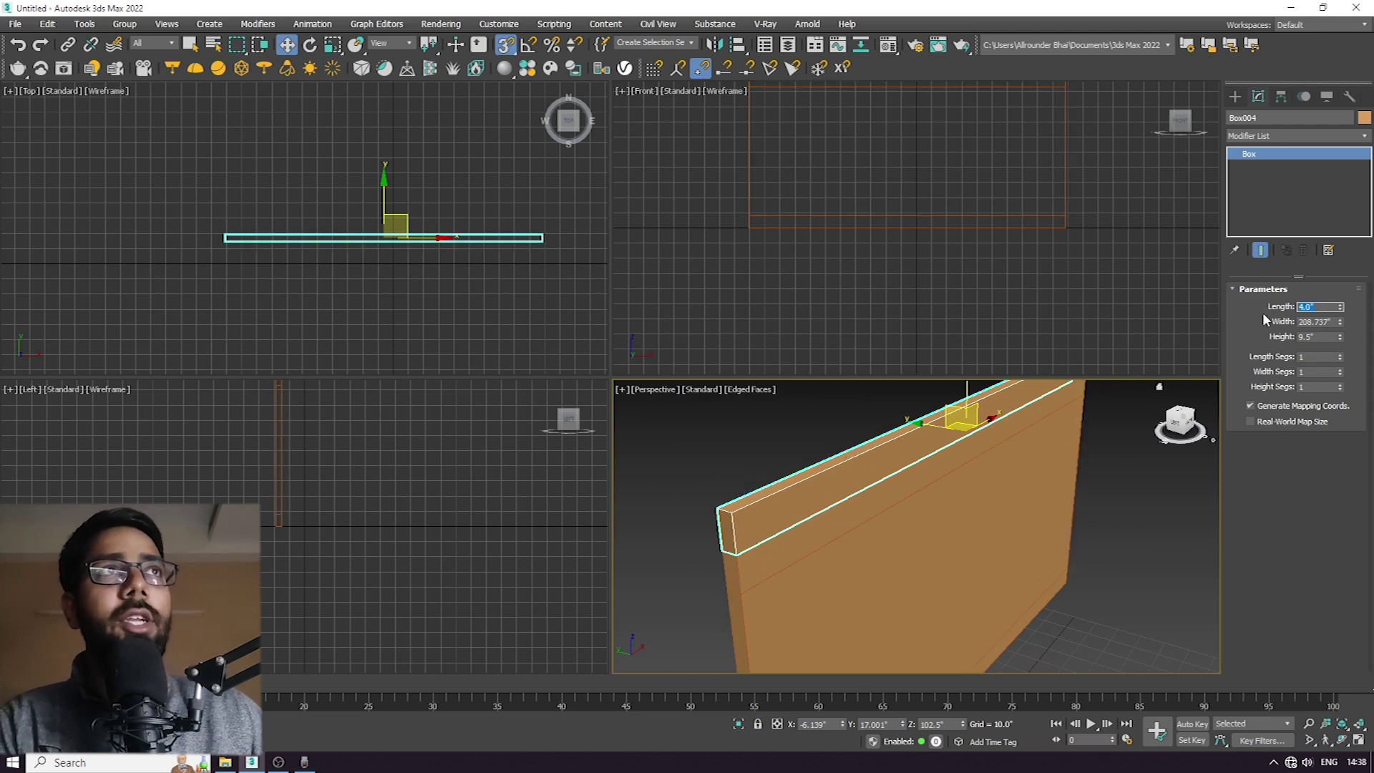
type("9")
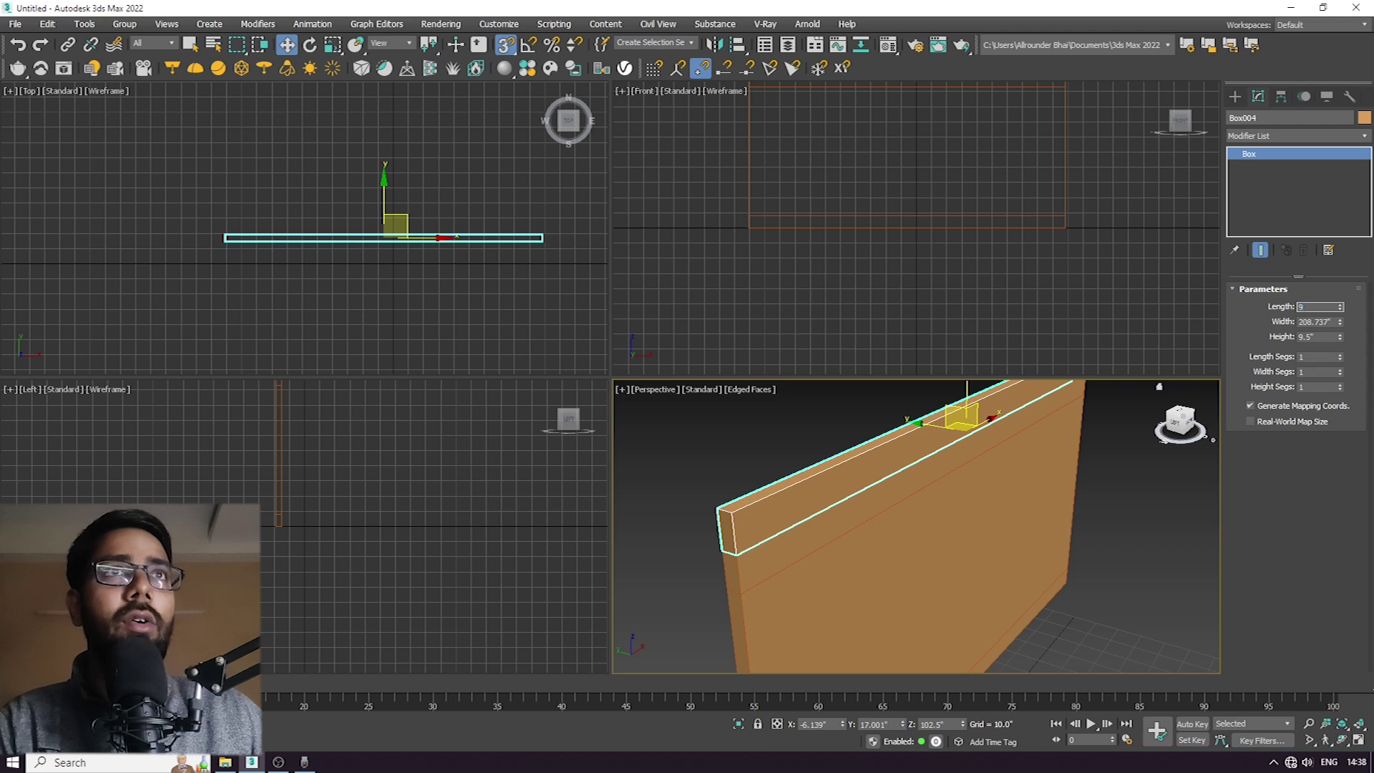
key("Return")
Snap the topmost box's lower back corner to the back corner of the box below, leaving the overhang at the front.
middle_click_drag(827, 530, 831, 482, "alt")
scroll(813, 492, "up", 3)
scroll(805, 523, "up", 2)
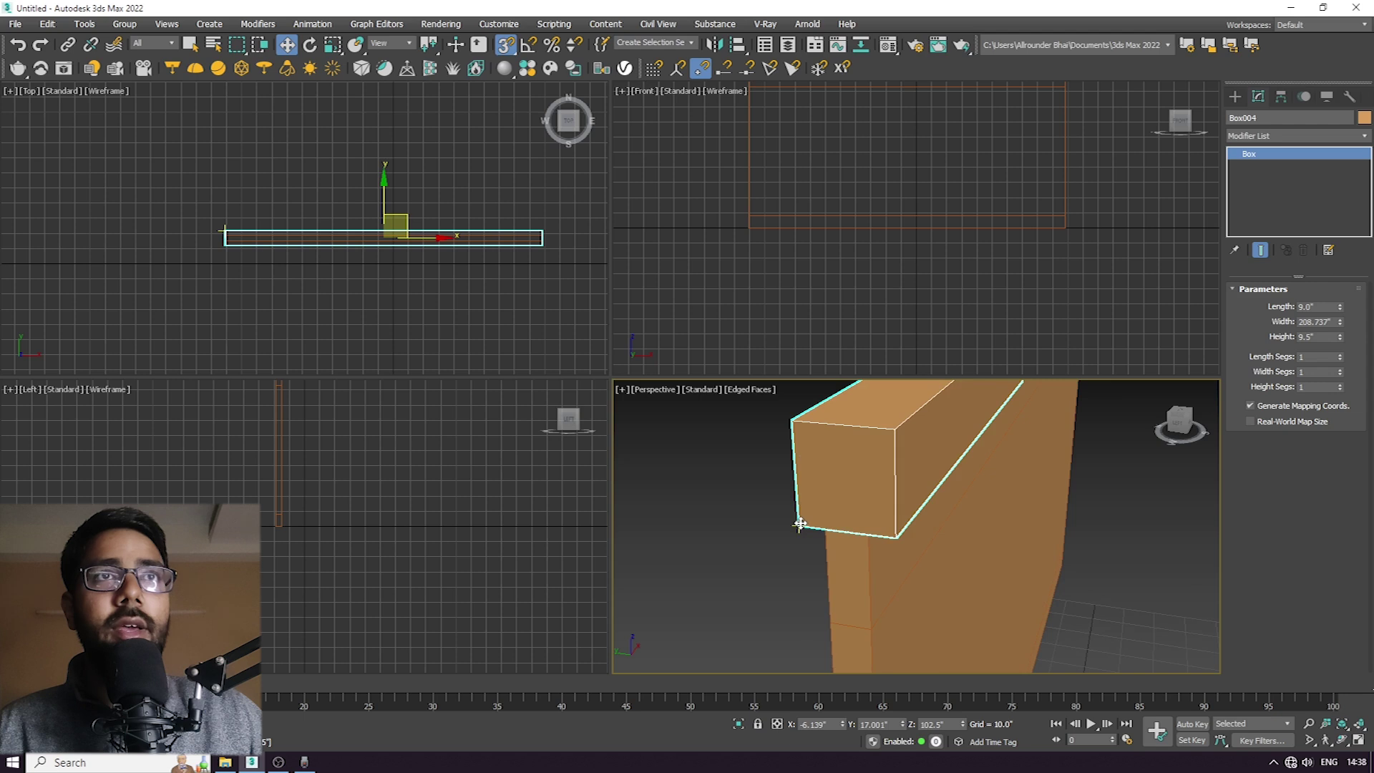
left_click_drag(800, 525, 819, 526)
scroll(815, 548, "down", 3)
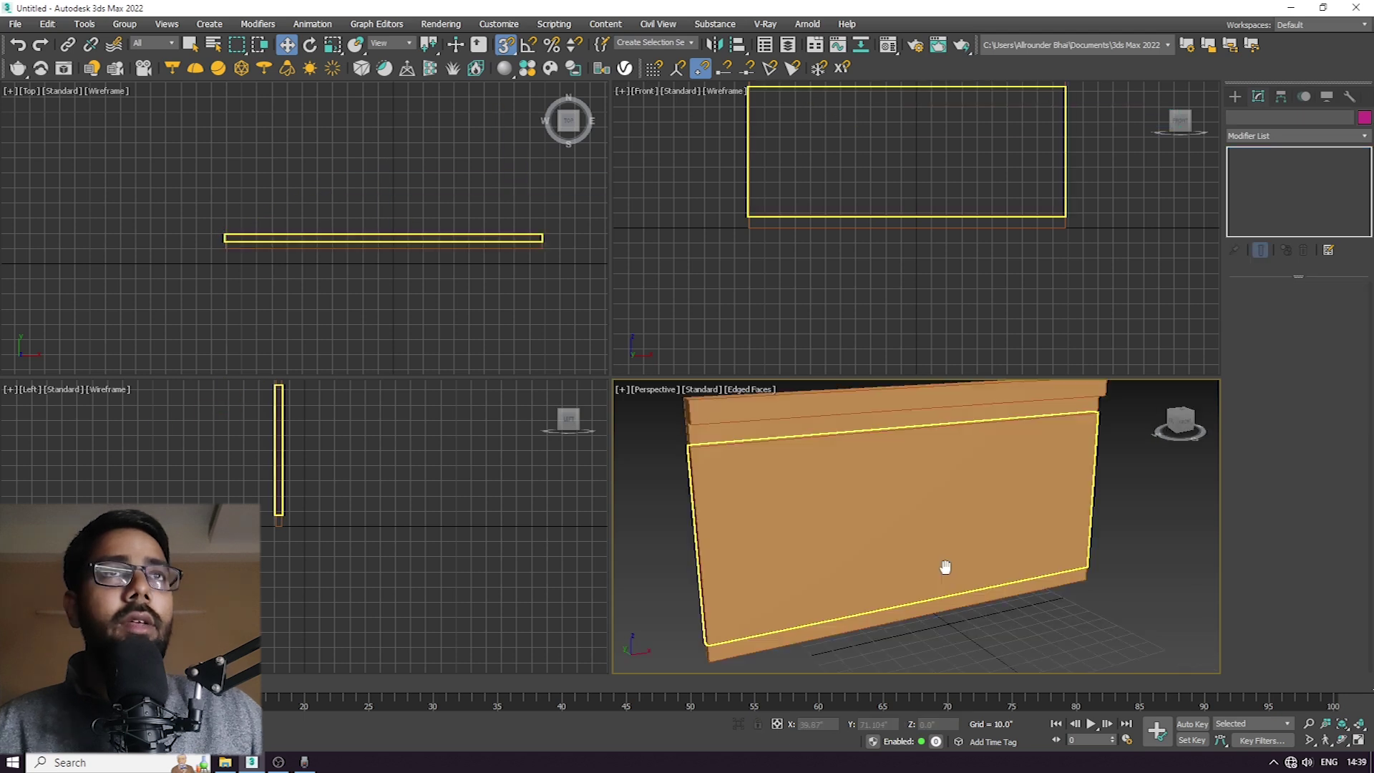
Set the width of the 85-inch-high box to 49 inches.
middle_click_drag(945, 567, 896, 564, "alt")
left_click(895, 562)
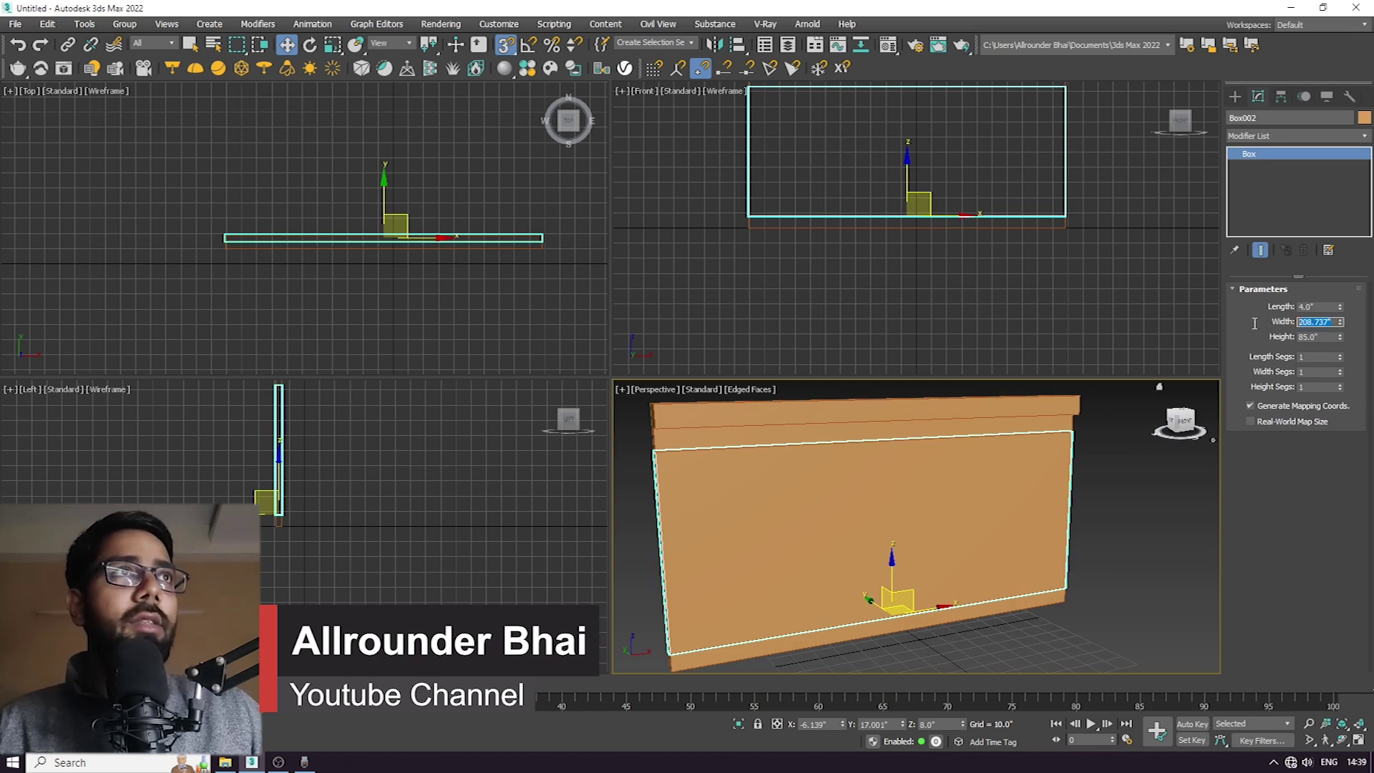
type("4")
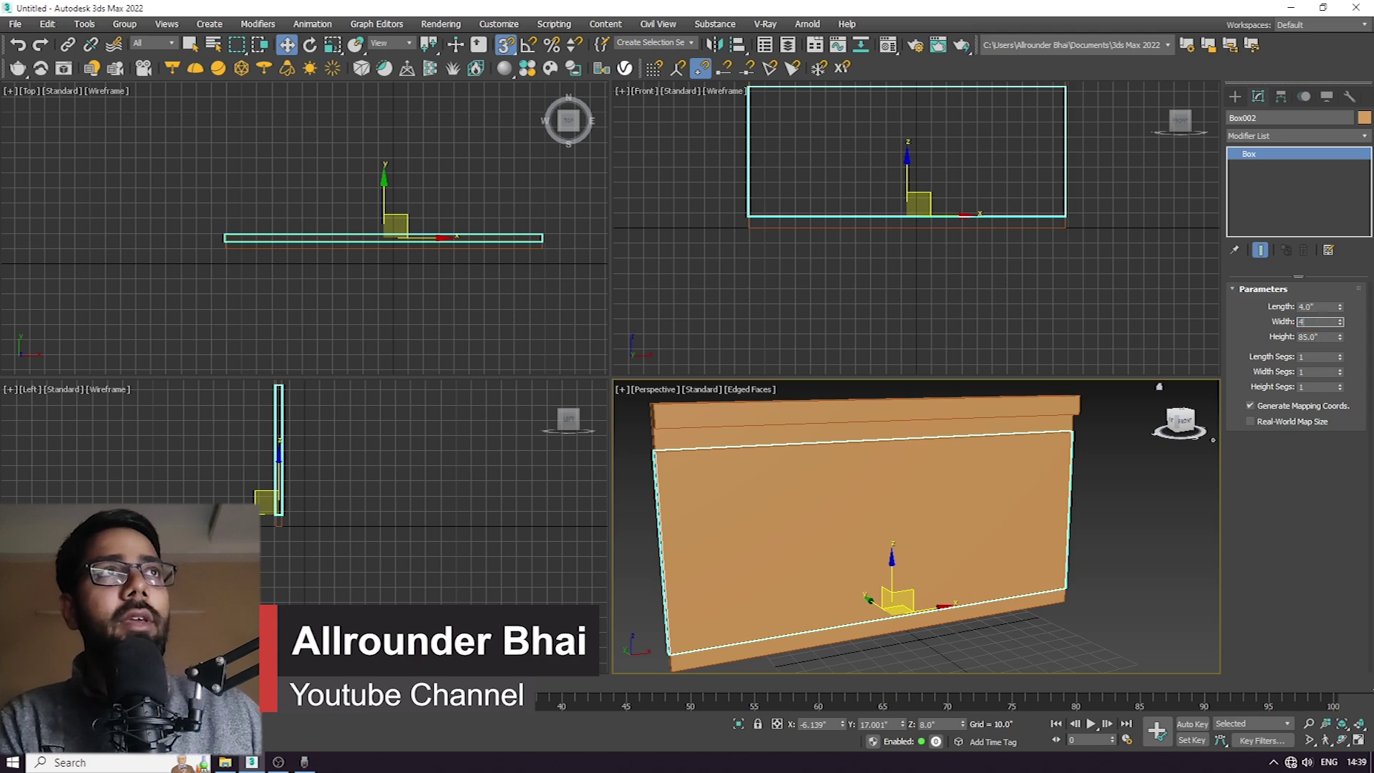
left_click(823, 578)
middle_click_drag(871, 468, 889, 516)
scroll(888, 516, "up", 2)
left_click(884, 543)
Make one independent copy of the 49-inch-wide panel, moved along the X axis to just beyond its left side.
middle_click_drag(1022, 585, 1022, 548)
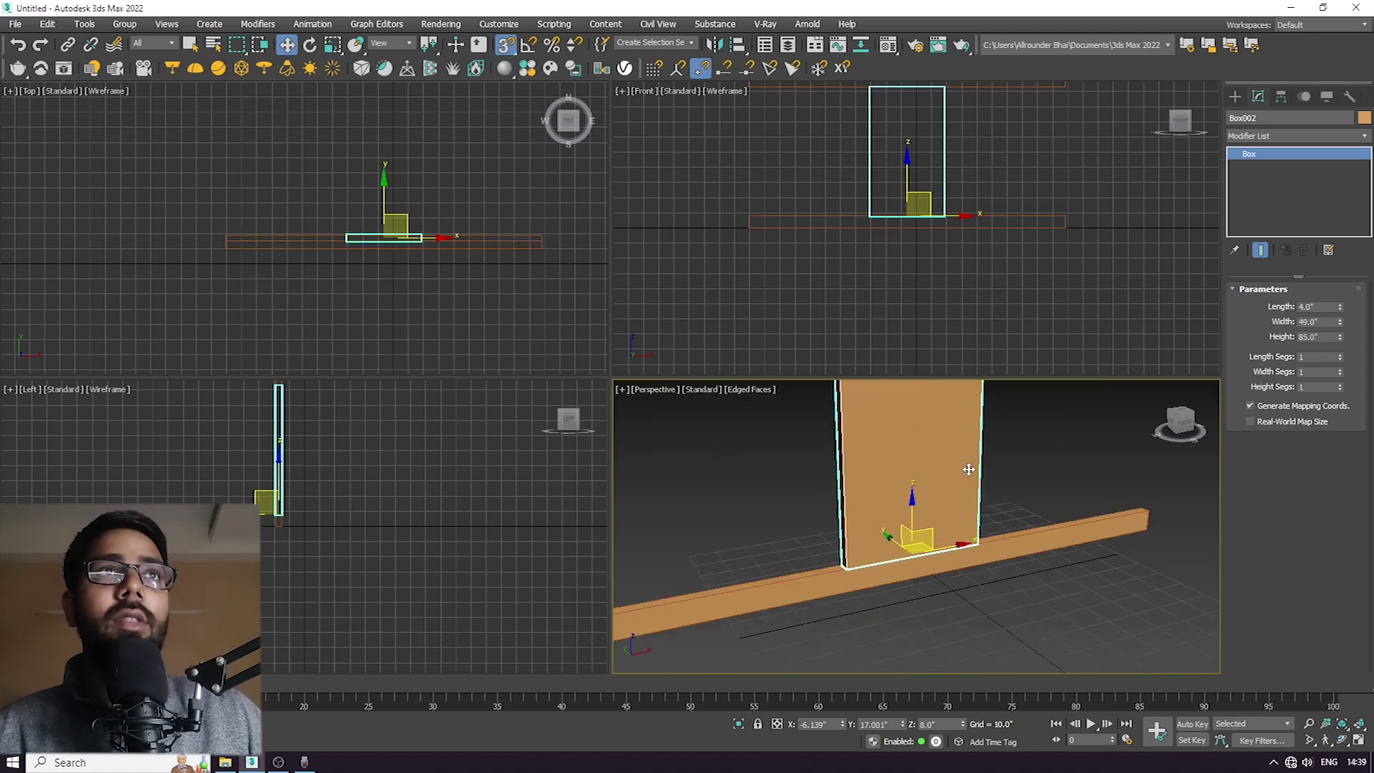
middle_click_drag(940, 493, 927, 512)
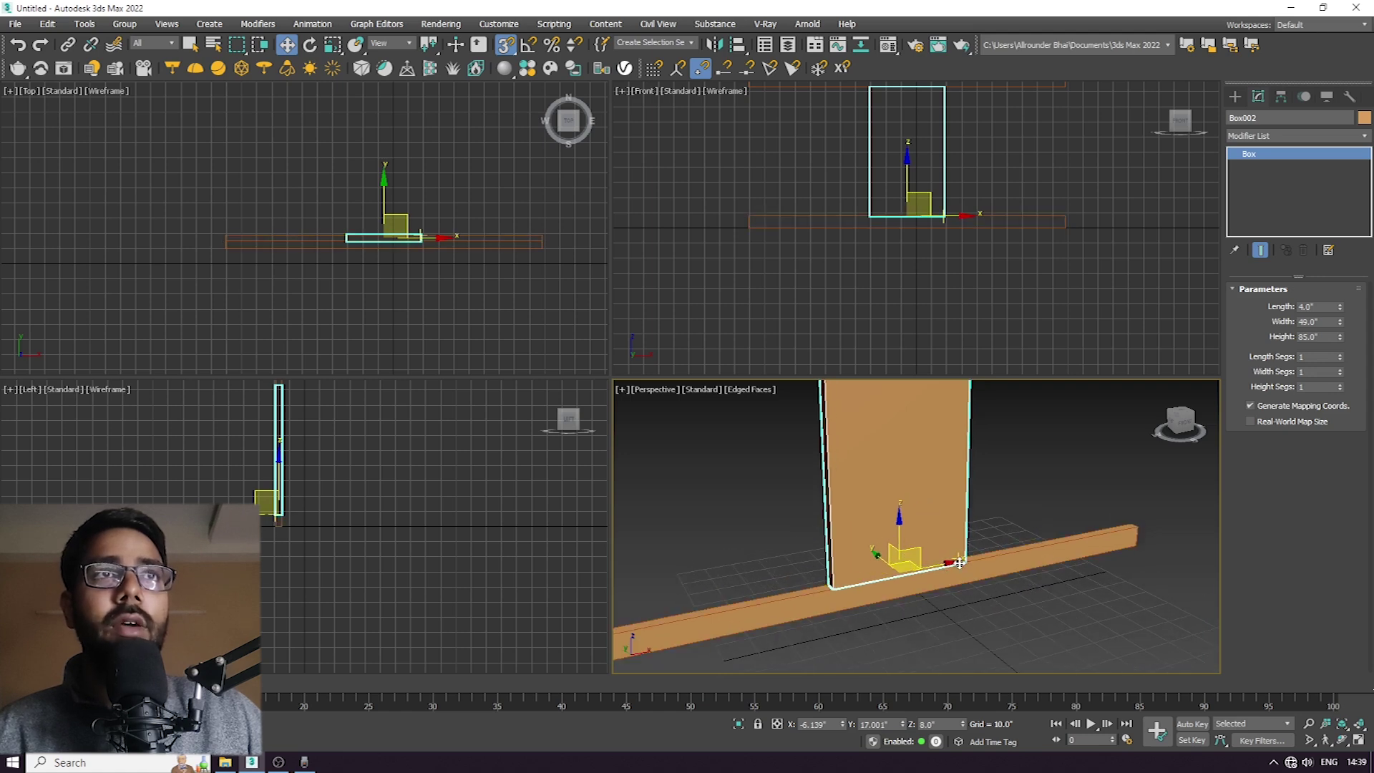
mouse_move(942, 564)
left_mouse_down("shift")
mouse_move(888, 533)
mouse_move(723, 585)
mouse_move(749, 624)
mouse_move(1076, 583)
mouse_move(675, 600)
mouse_move(999, 565)
mouse_move(742, 585)
mouse_move(744, 562)
left_mouse_up("shift")
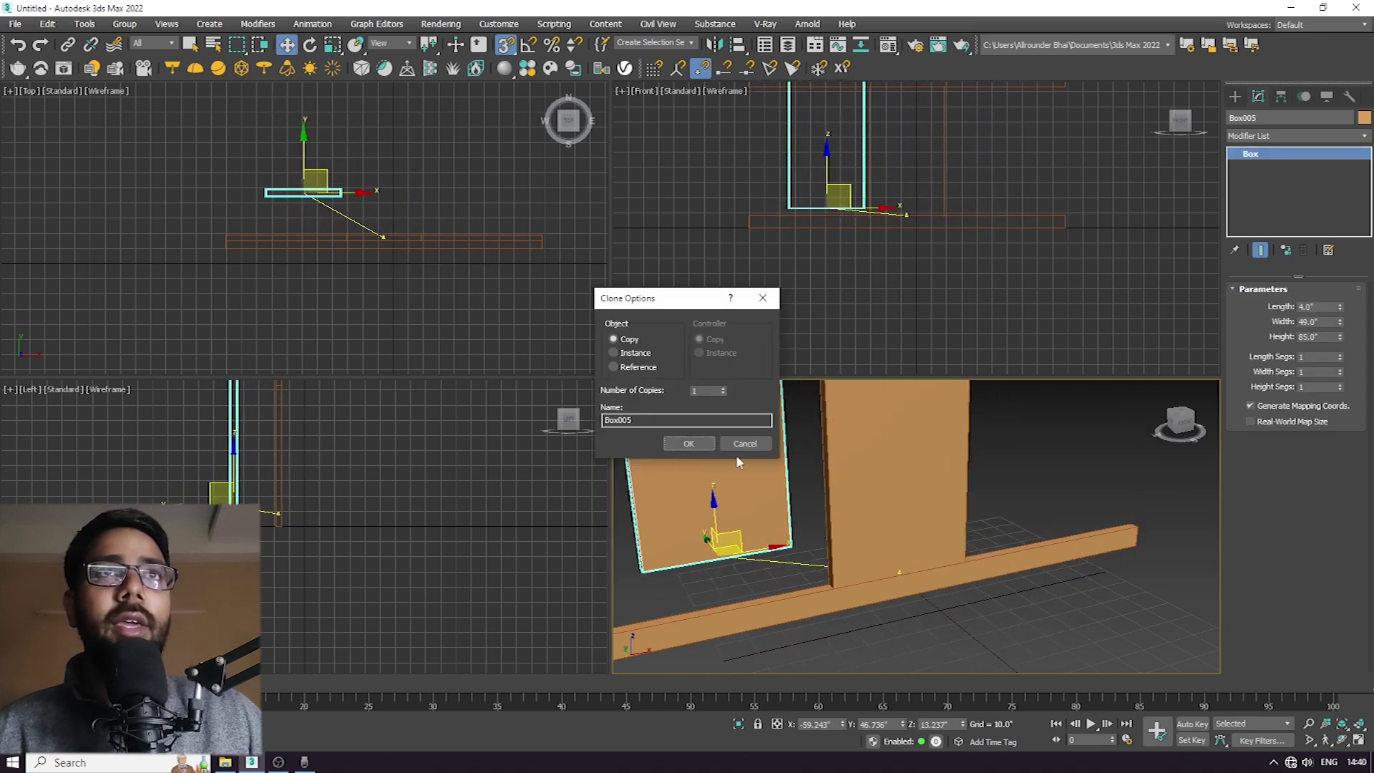
left_click(744, 444)
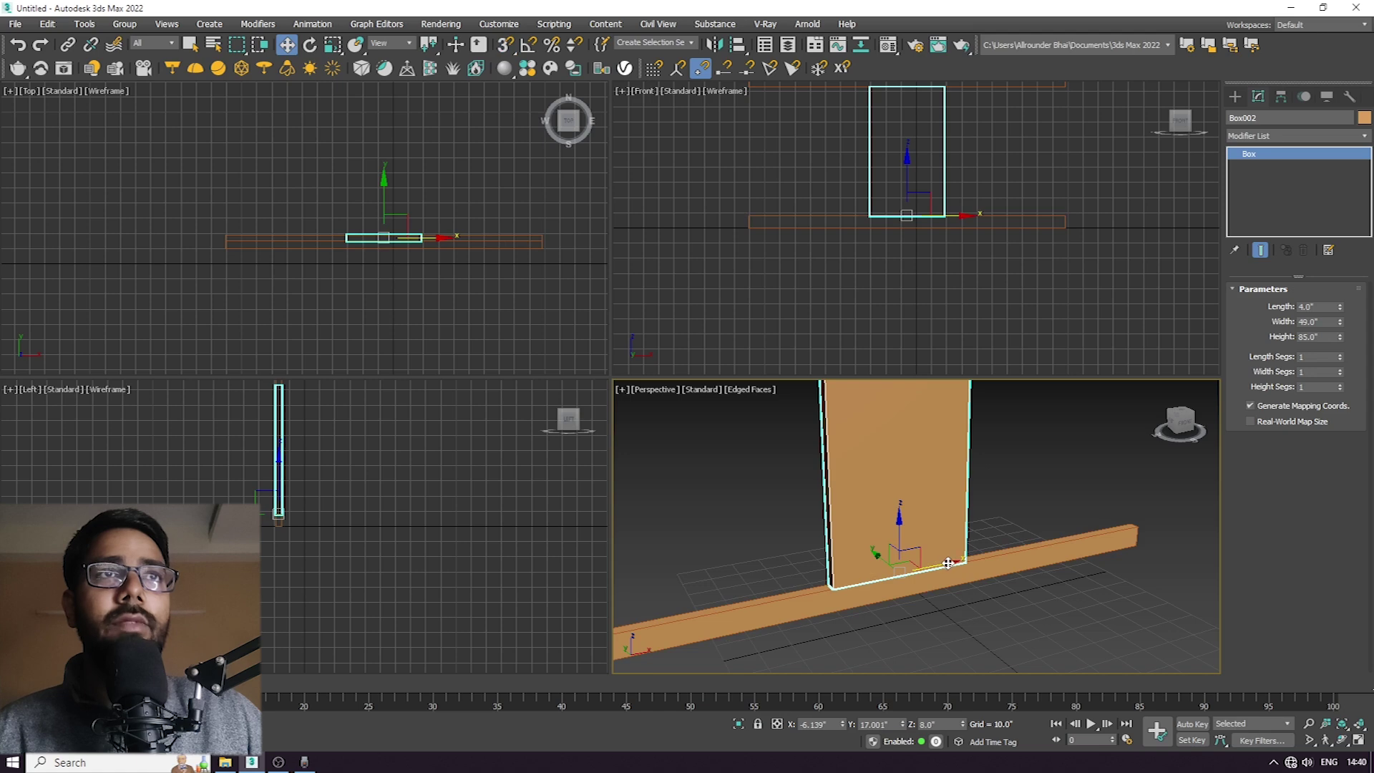
left_click_drag(949, 564, 792, 624, "shift")
left_click(688, 443)
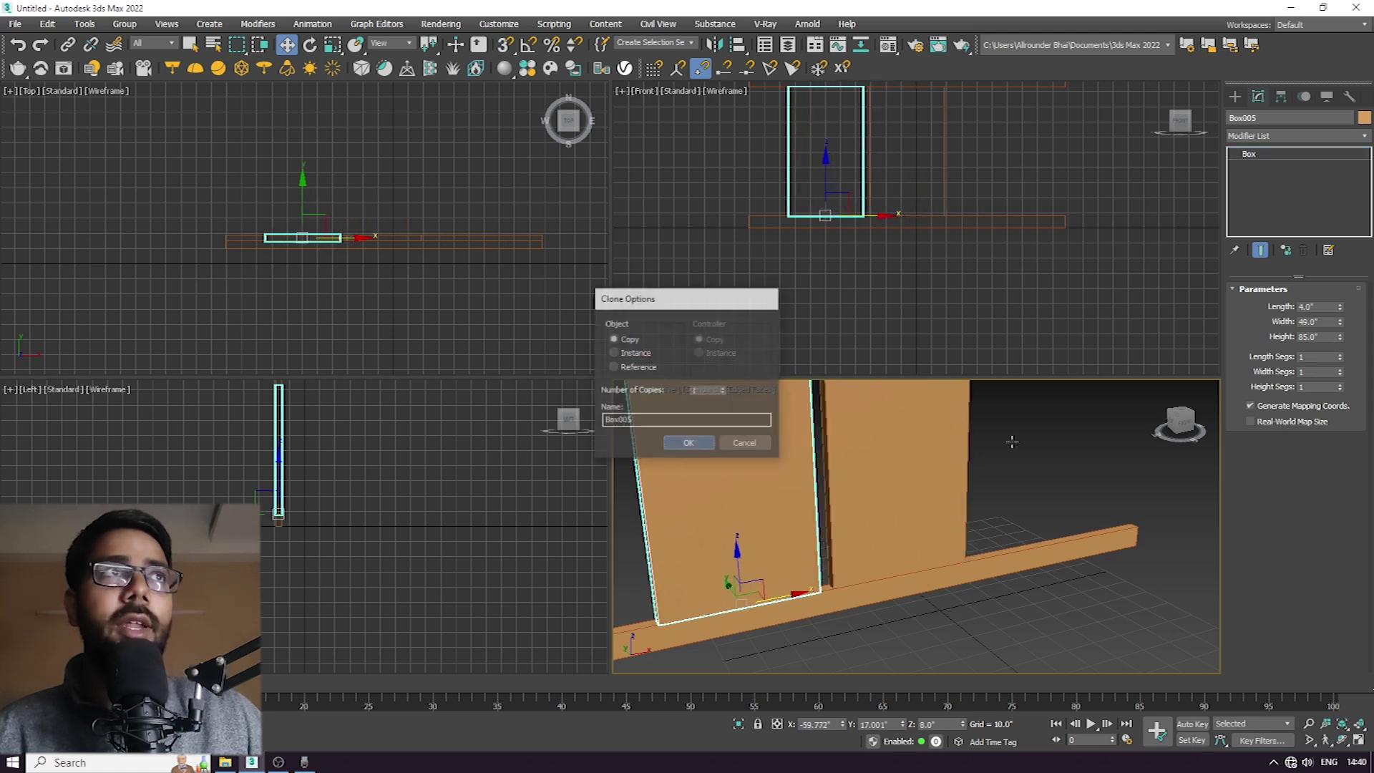
Set the width of the left panel copy to 32 inches.
double_click(1329, 322)
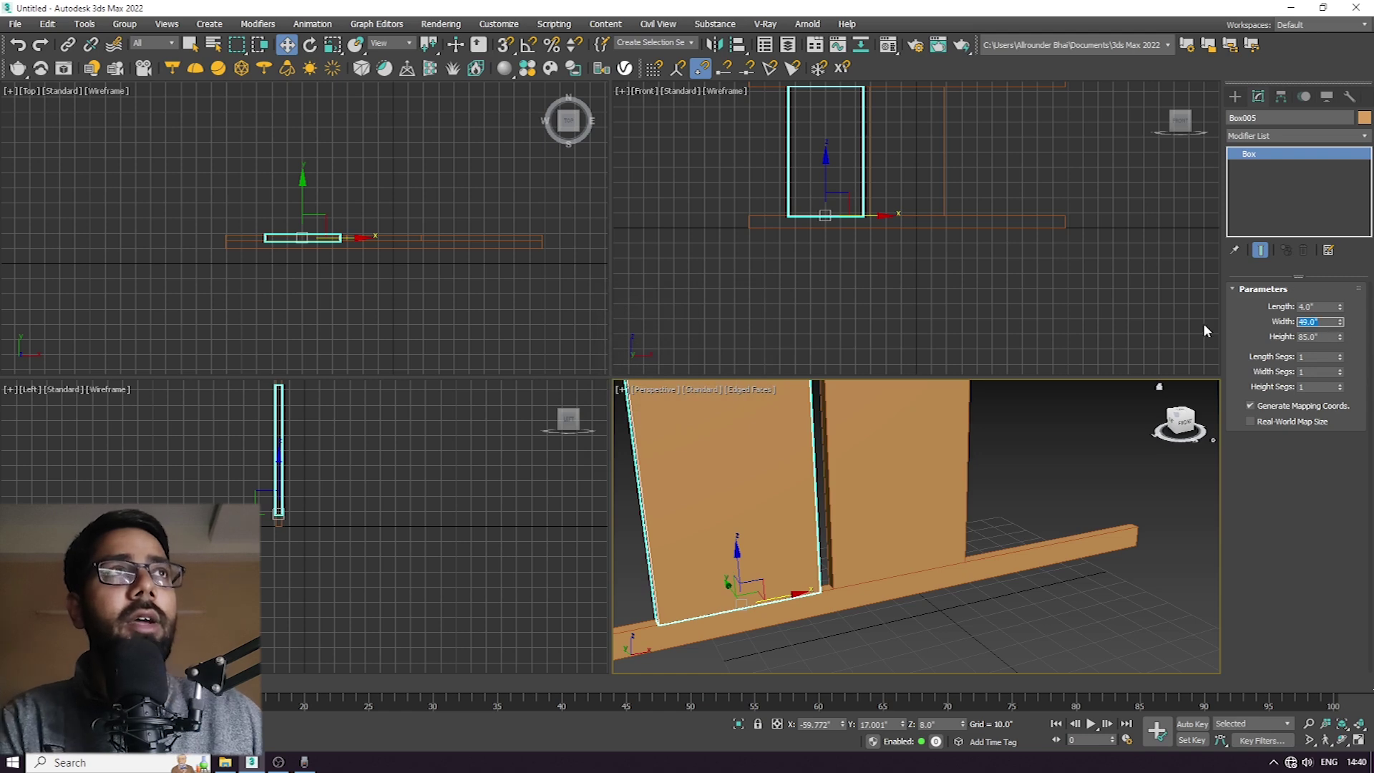
type("32")
key("Return")
Enable snapping and move the 32-inch panel so its lower right corner meets the middle panel's lower left corner.
scroll(800, 501, "up", 5)
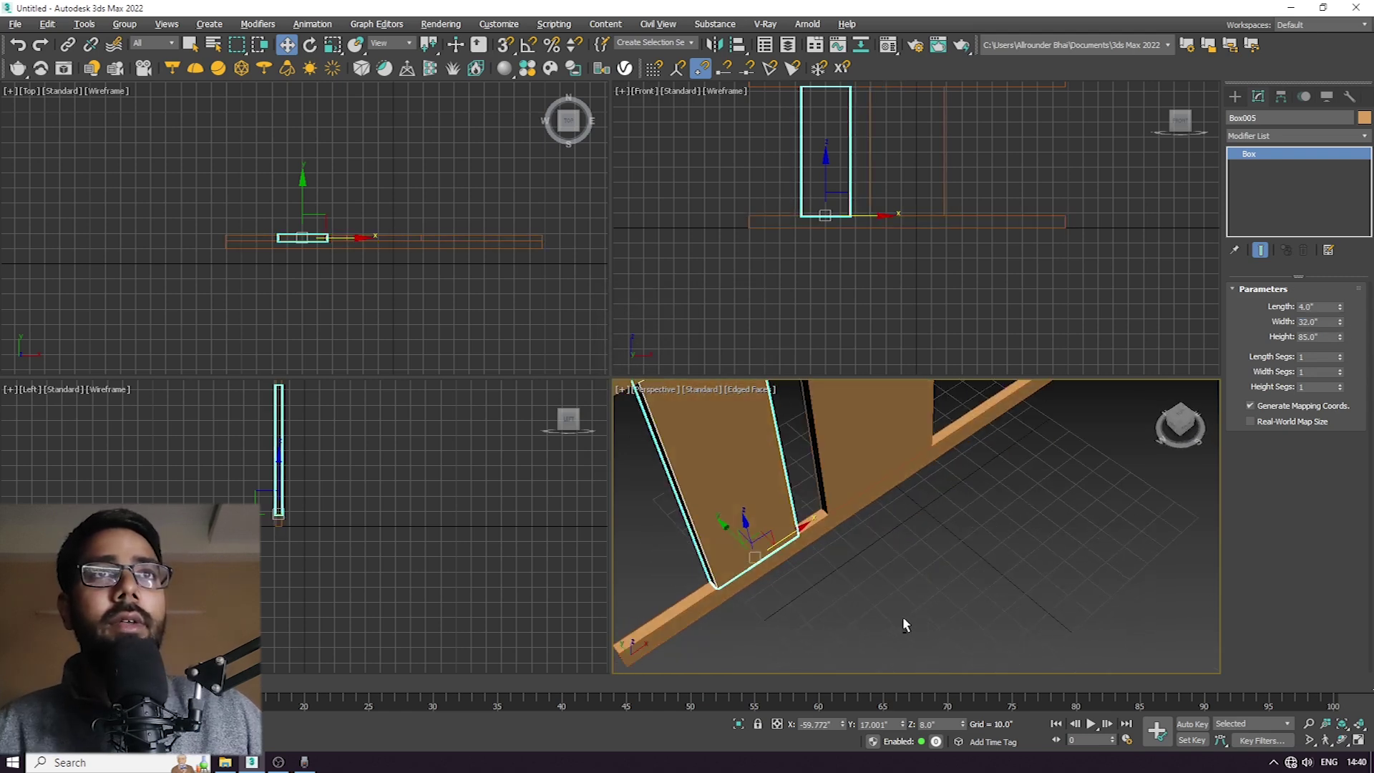
scroll(799, 501, "down", 4)
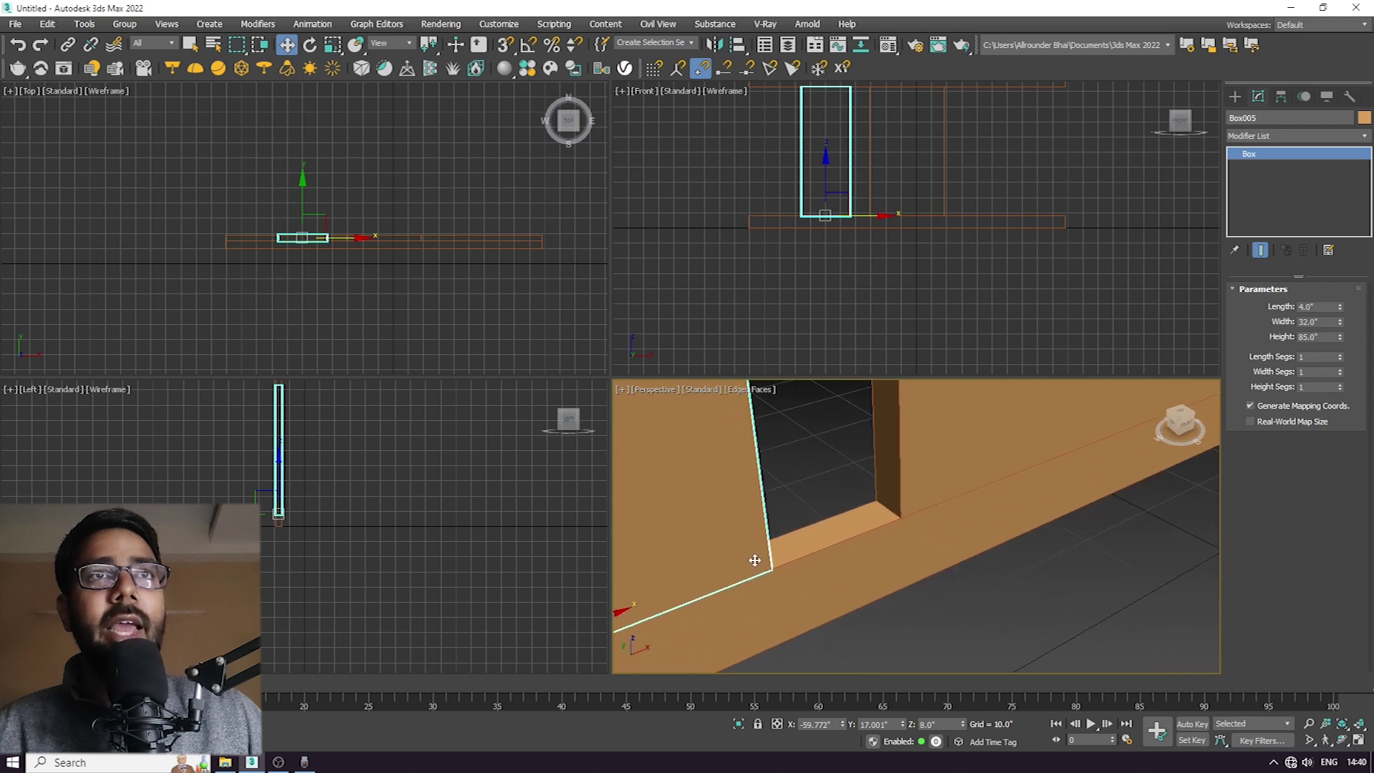
middle_click_drag(818, 557, 835, 551)
key("s")
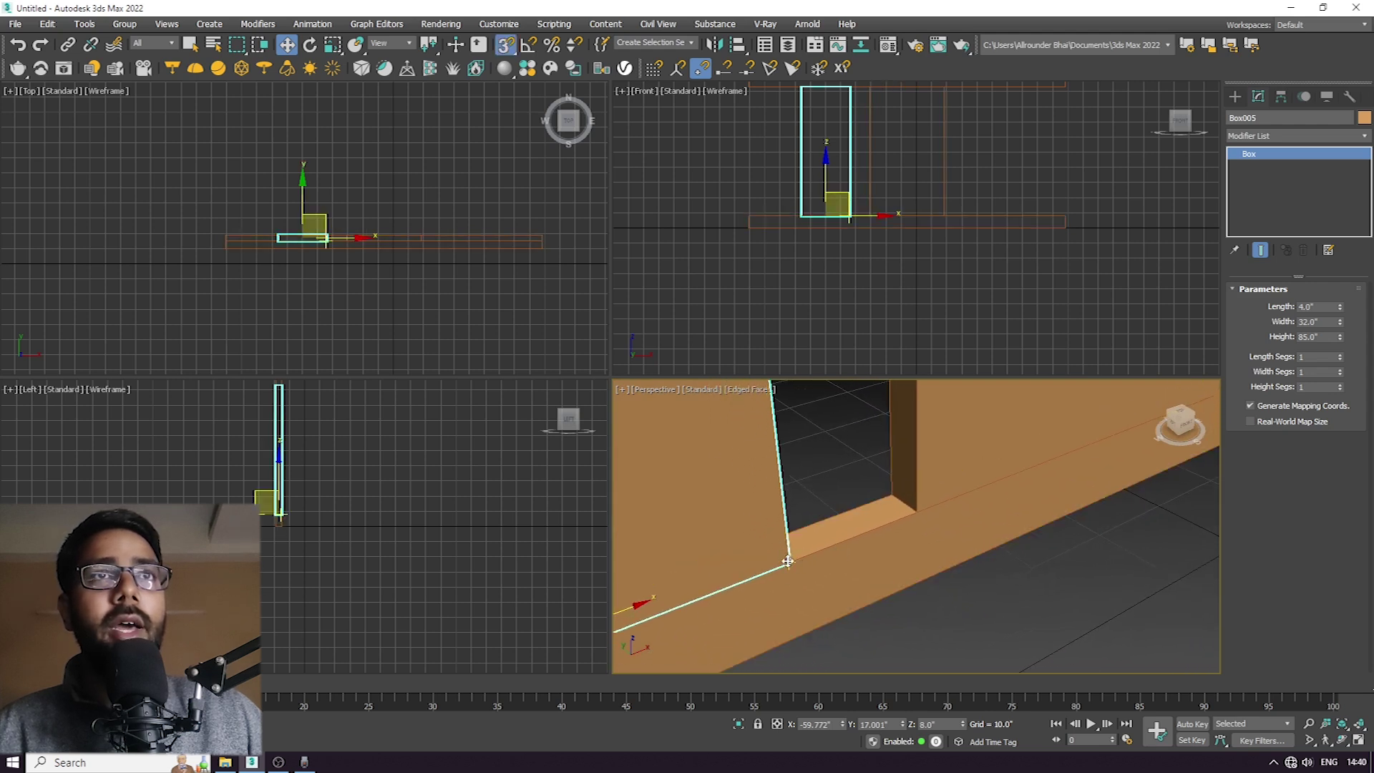
left_click_drag(788, 561, 909, 509)
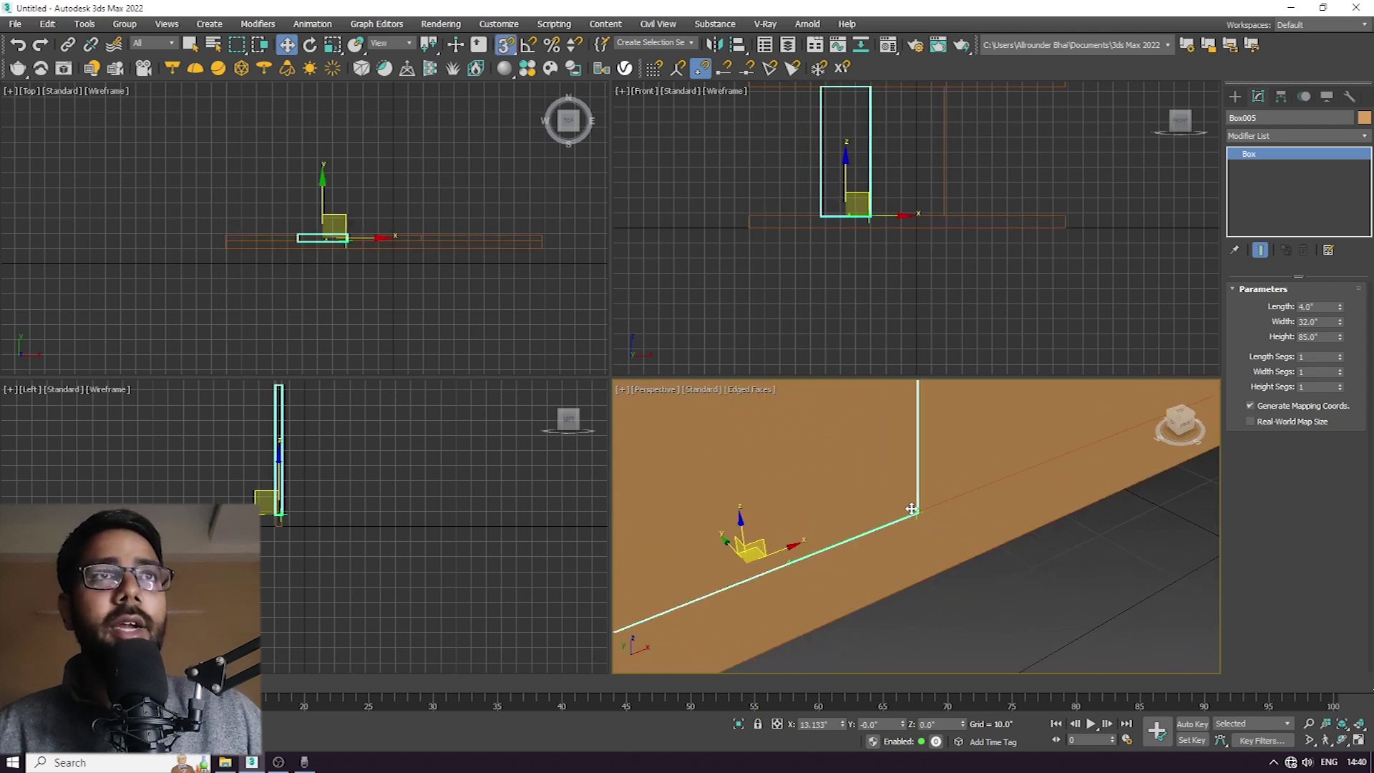
scroll(916, 604, "down", 5)
Make one independent copy of the 49-inch middle panel on its right side, snapped from its lower left to its lower right corner.
left_click(965, 531)
middle_click_drag(981, 536, 935, 530, "alt")
scroll(921, 552, "up", 3)
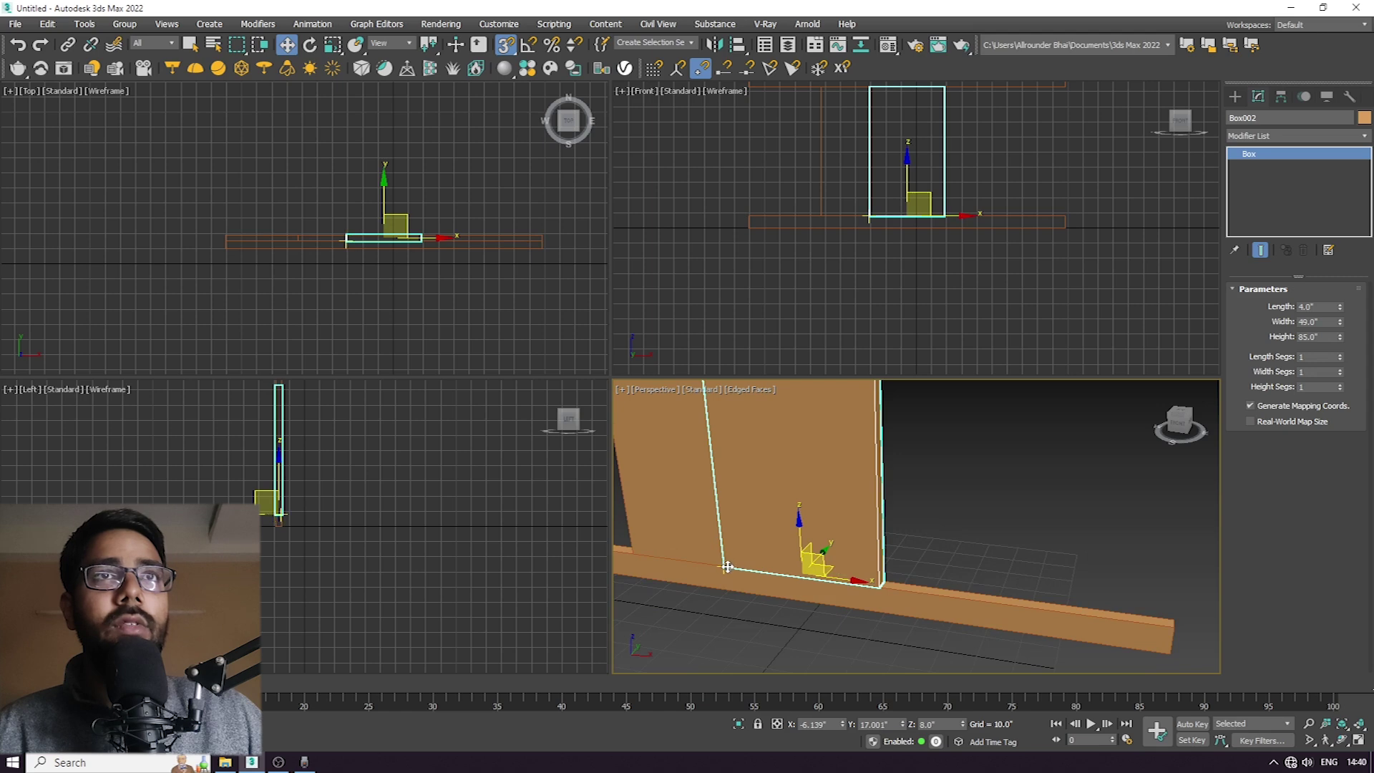
mouse_move(727, 567)
left_mouse_down("shift")
mouse_move(888, 572)
mouse_move(879, 589)
left_mouse_up("shift")
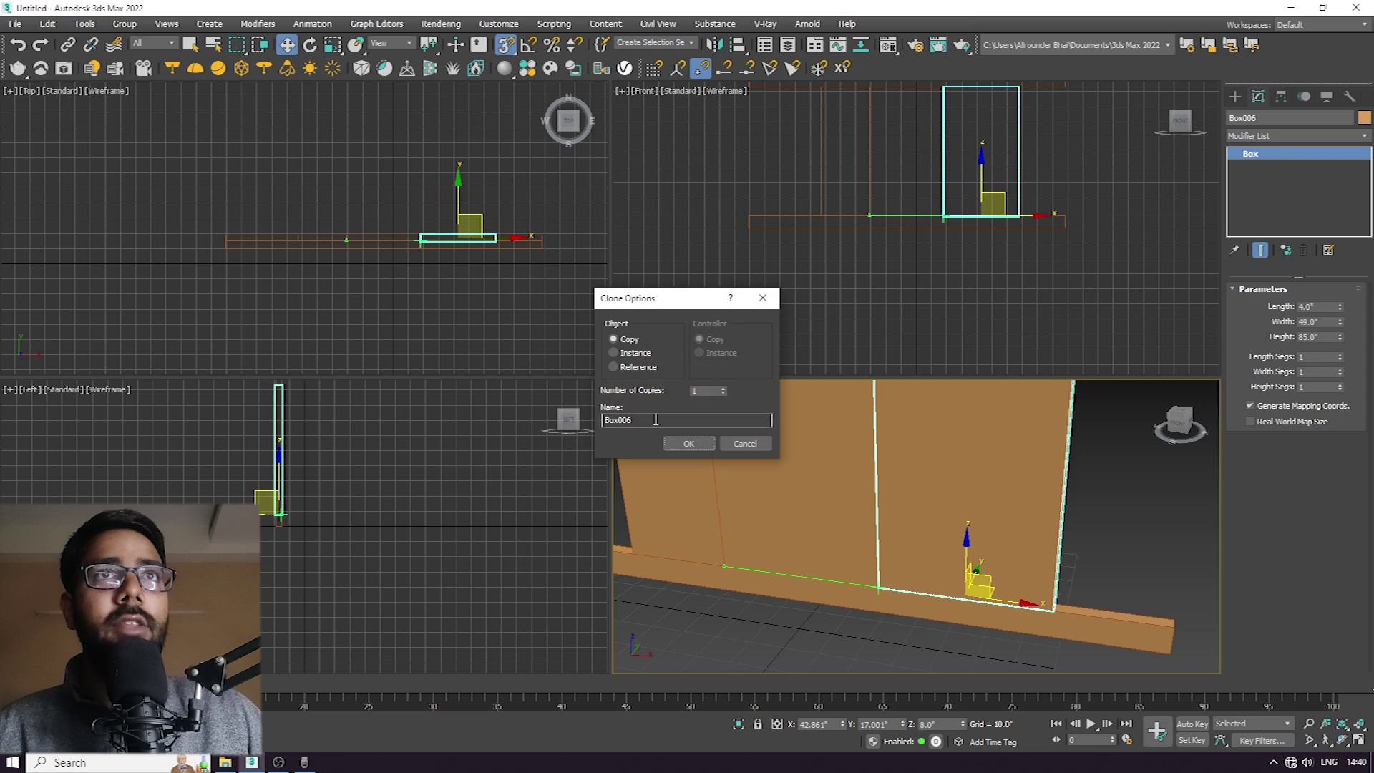
left_click(683, 443)
Set the width of the right panel copy to 29 inches.
double_click(1319, 321)
type("29")
key("Return")
Snap the 29-inch panel's lower left corner to the middle panel's lower right corner.
scroll(904, 501, "up", 3)
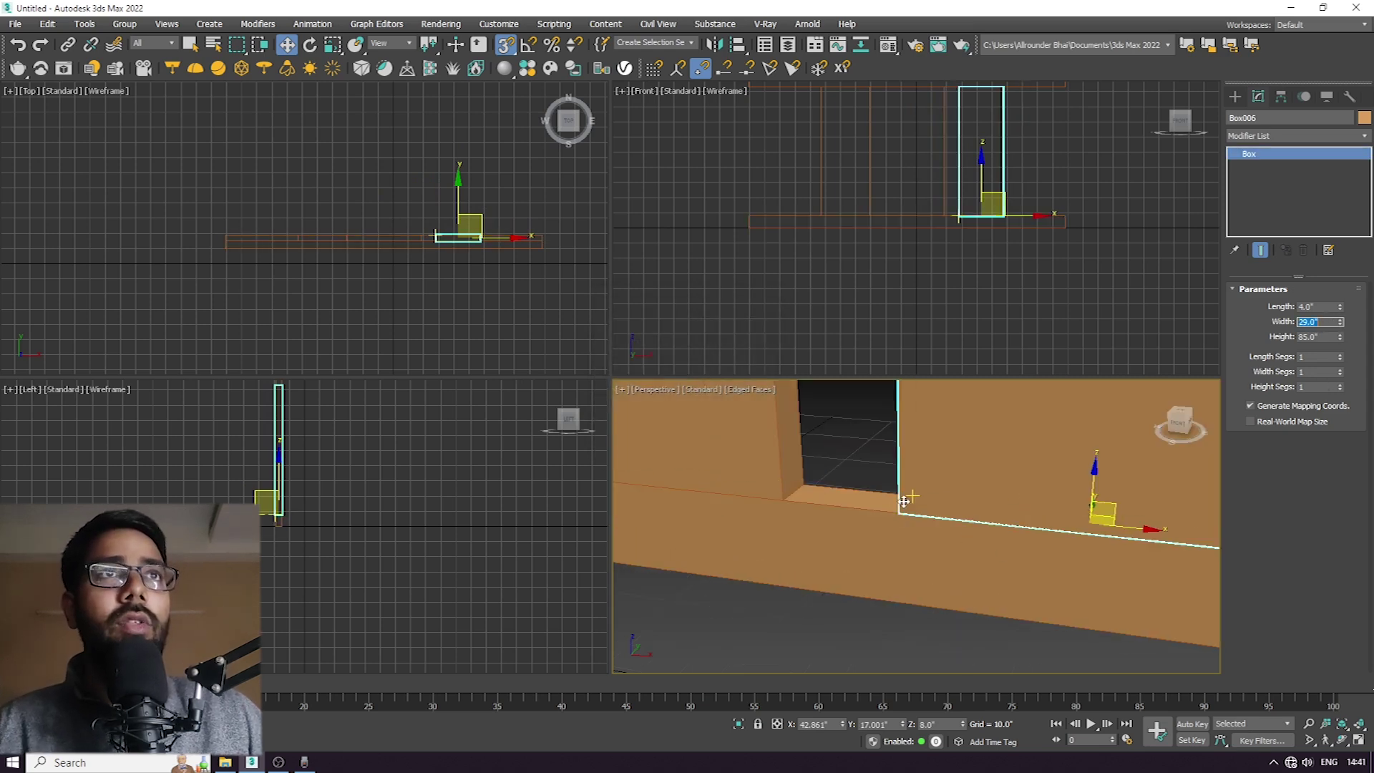
left_click_drag(906, 506, 777, 495)
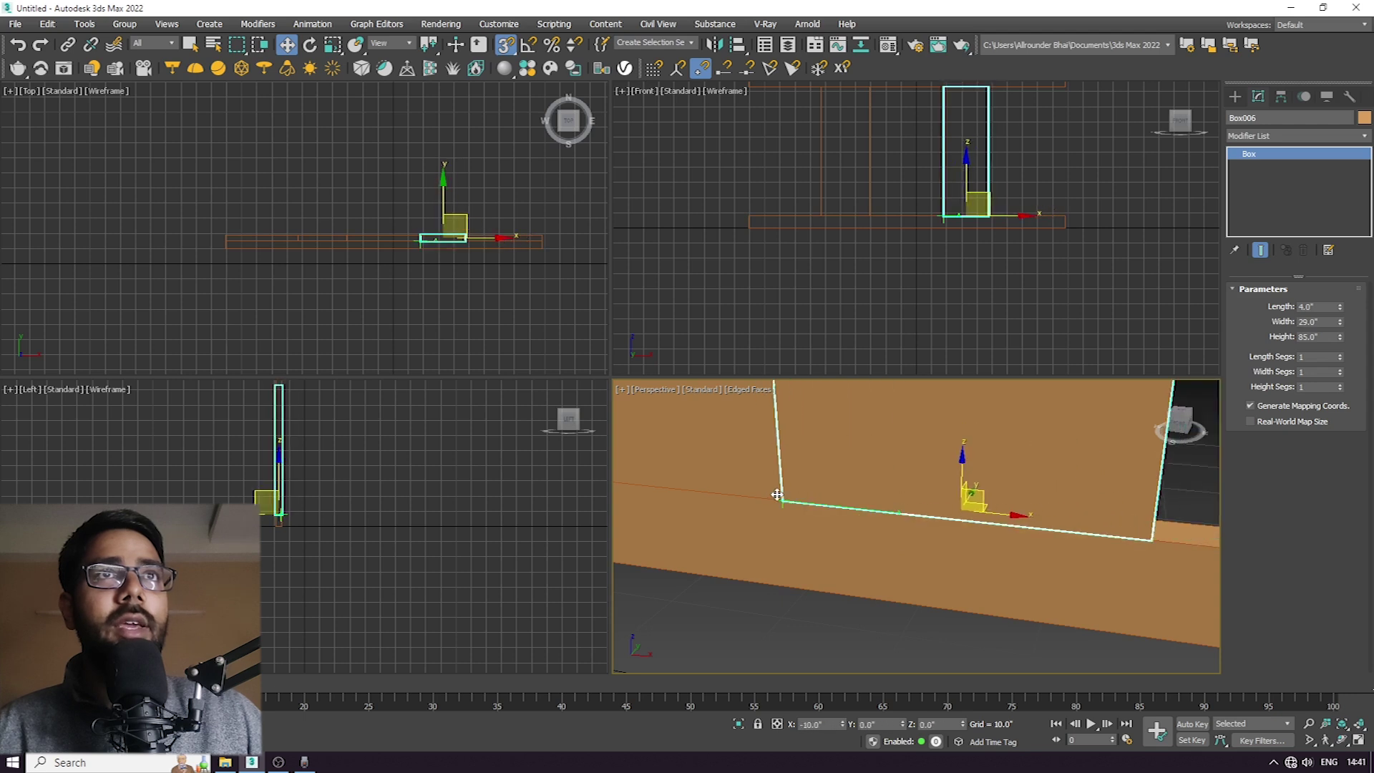
scroll(787, 500, "down", 5)
Reduce the bottom box's width to about 114.8 inches, roughly the combined span of the three panels above it.
middle_click_drag(840, 594, 918, 548, "alt")
left_click_drag(817, 516, 712, 526)
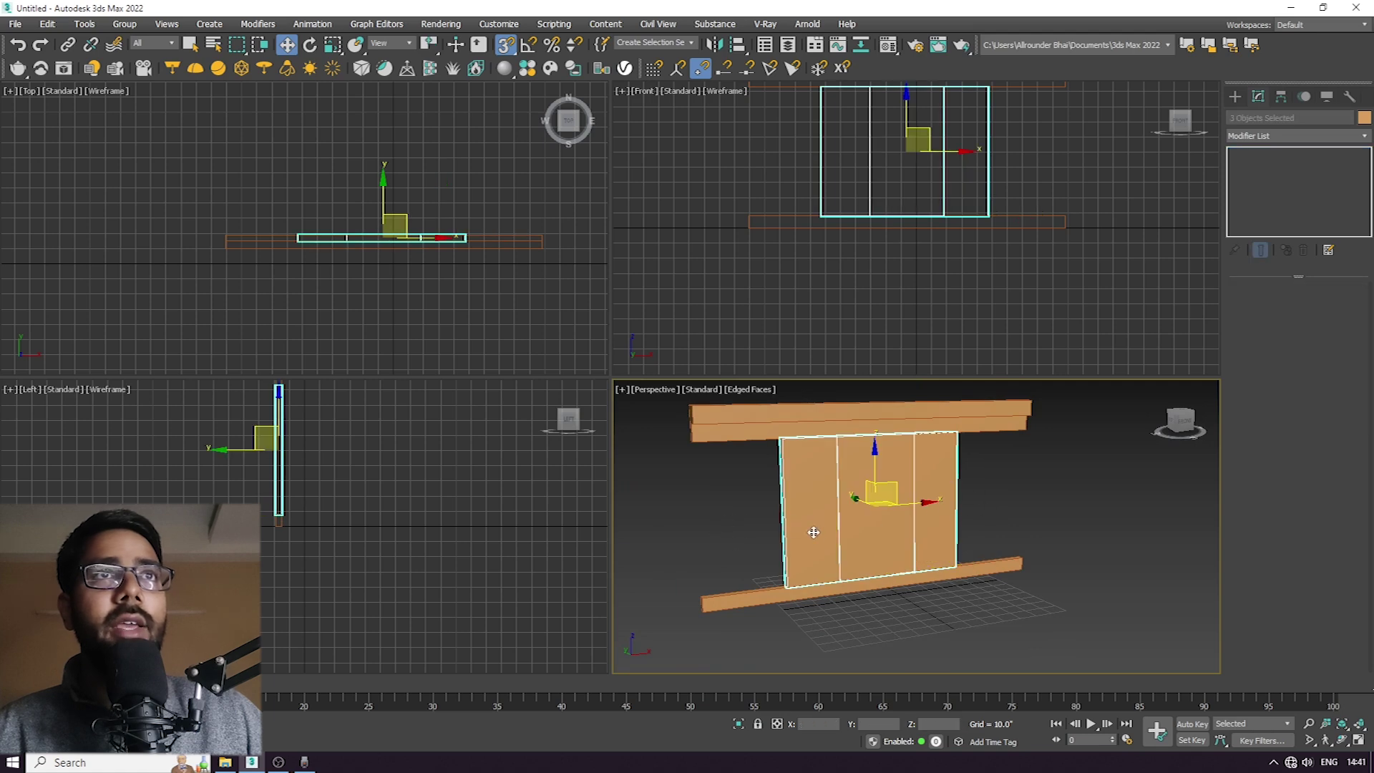
scroll(861, 564, "up", 3)
left_click(985, 632)
middle_click_drag(985, 631, 999, 574, "alt")
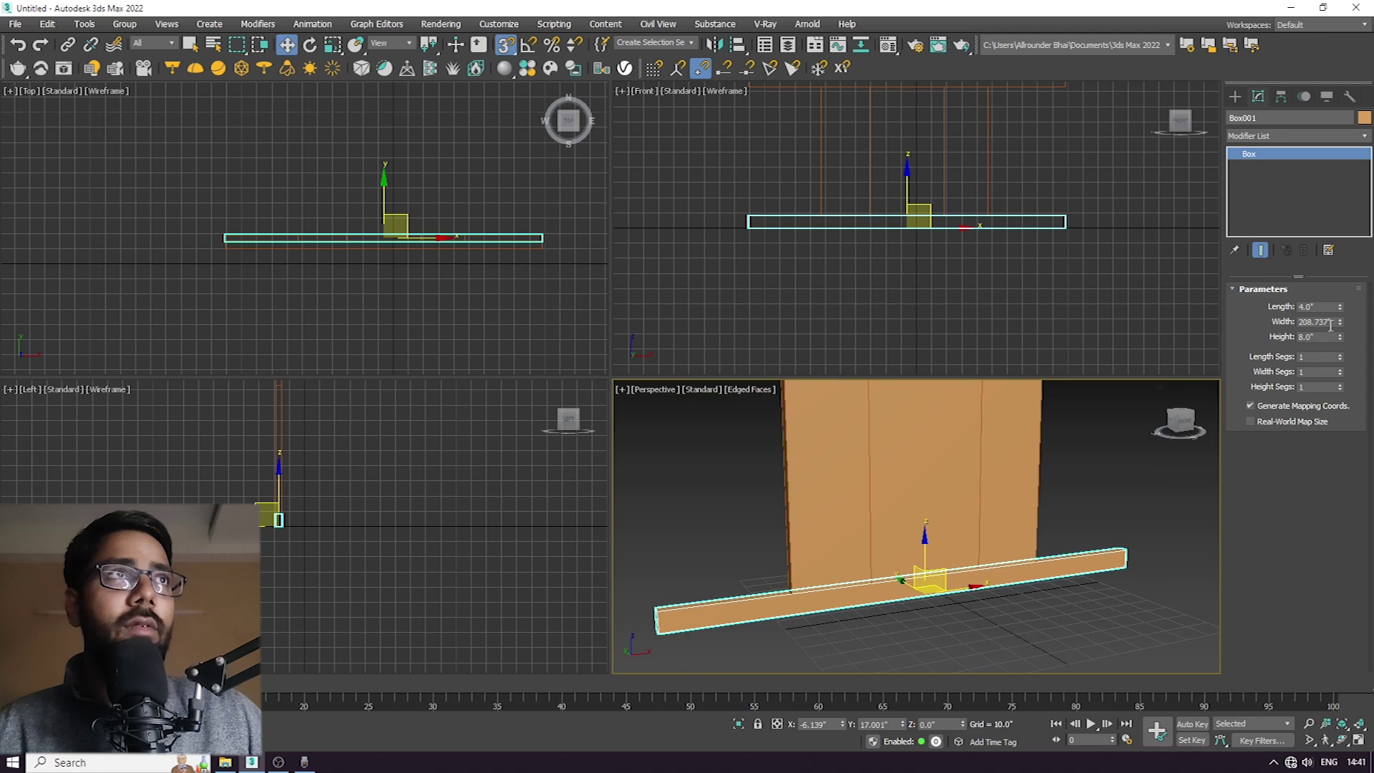
left_click_drag(1340, 325, 1340, 353)
scroll(957, 528, "up", 4)
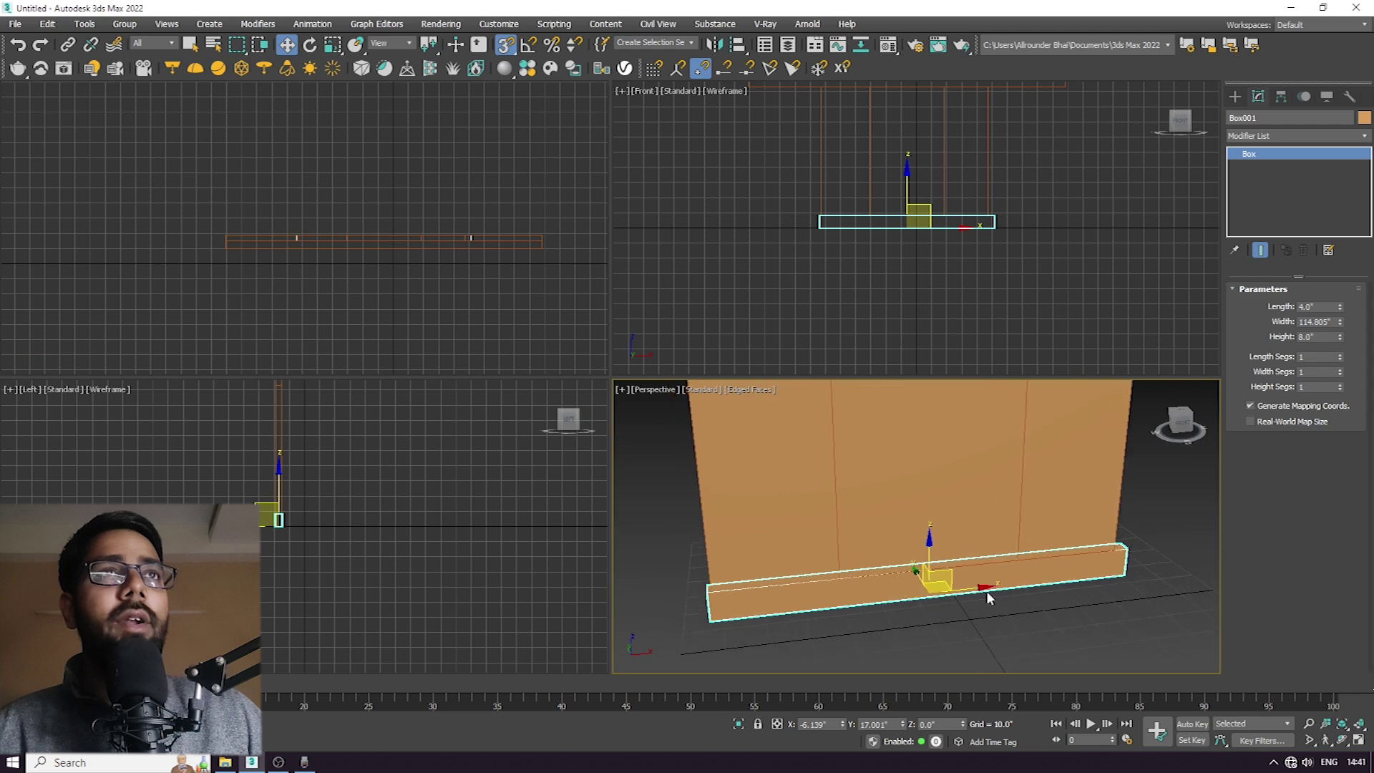
Set the X position of the middle 49-inch panel to 0 inches.
left_click(959, 512)
scroll(959, 512, "up", 2)
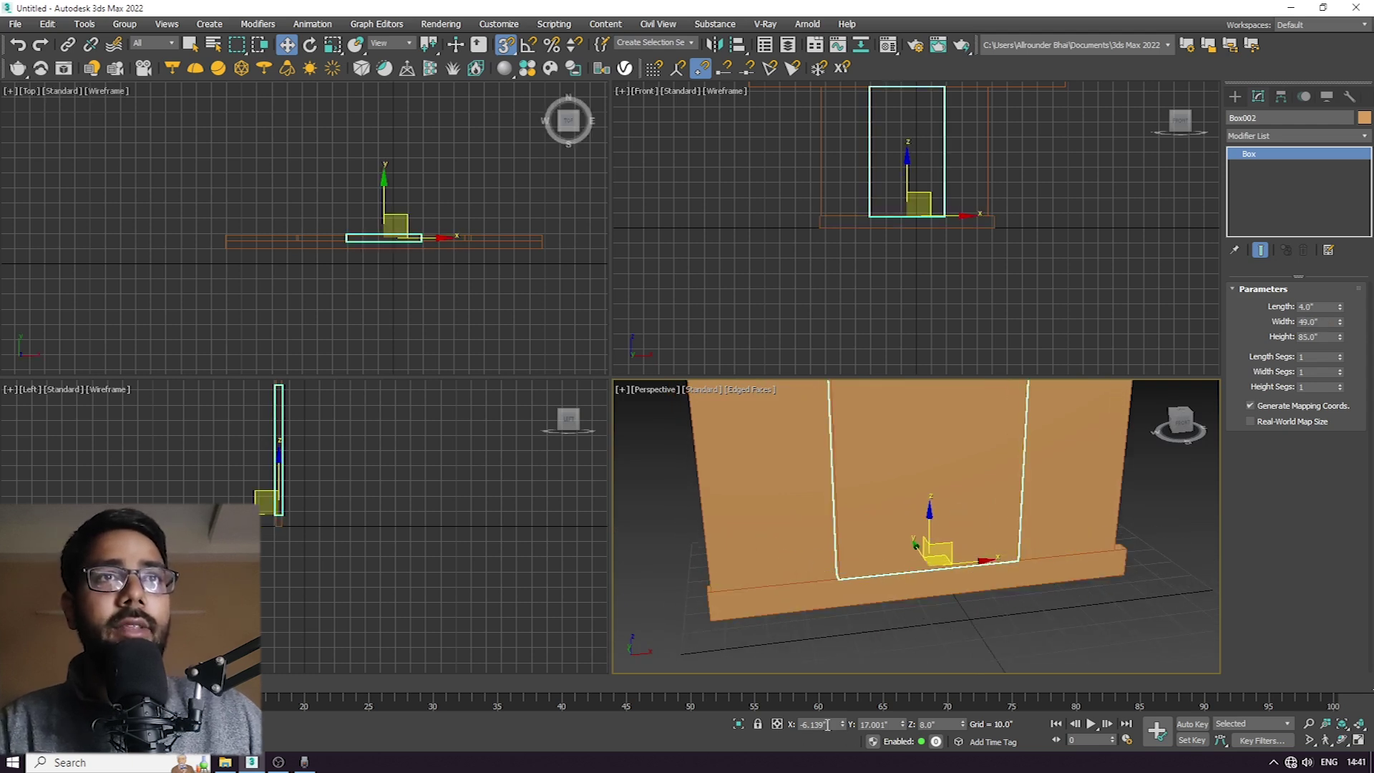
scroll(960, 579, "down", 3)
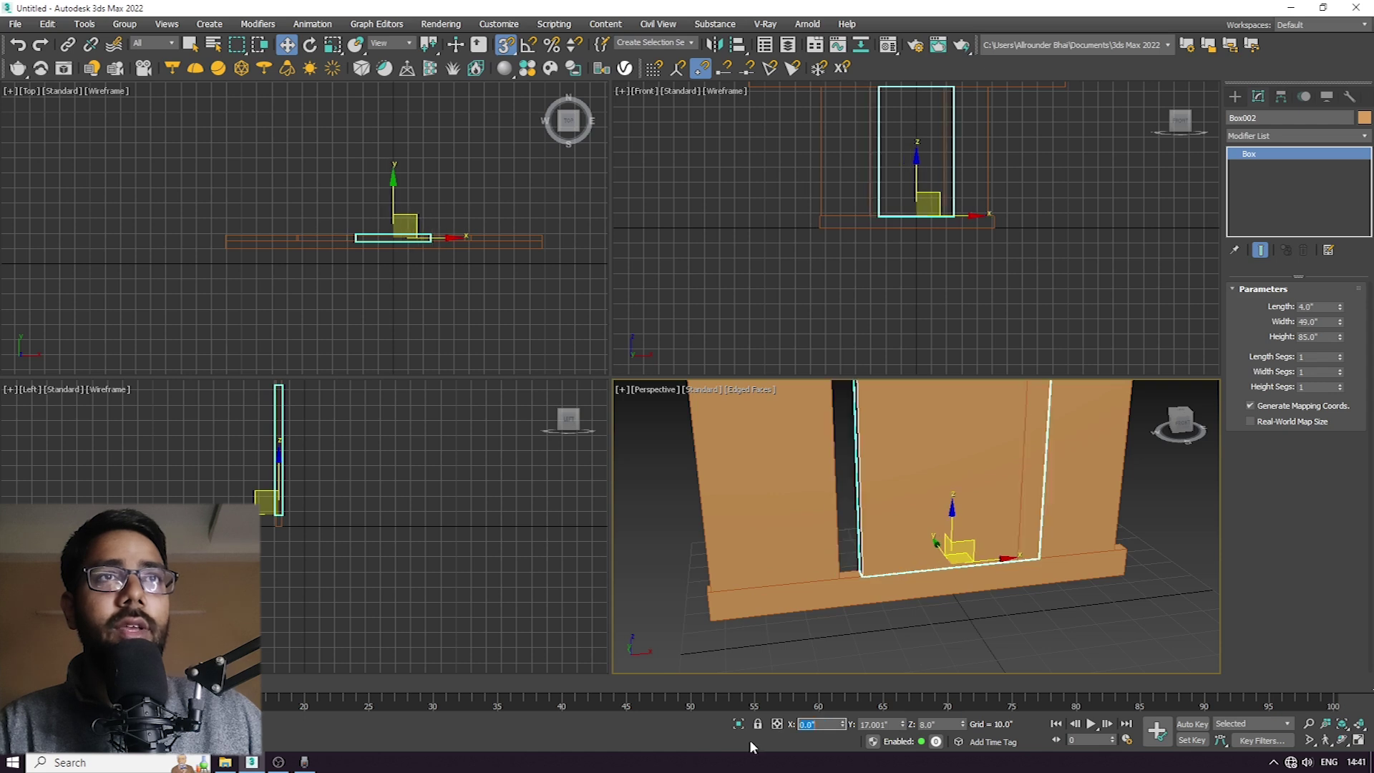
Snap the left and right panels against the lower corners of the repositioned middle panel.
left_click(960, 578)
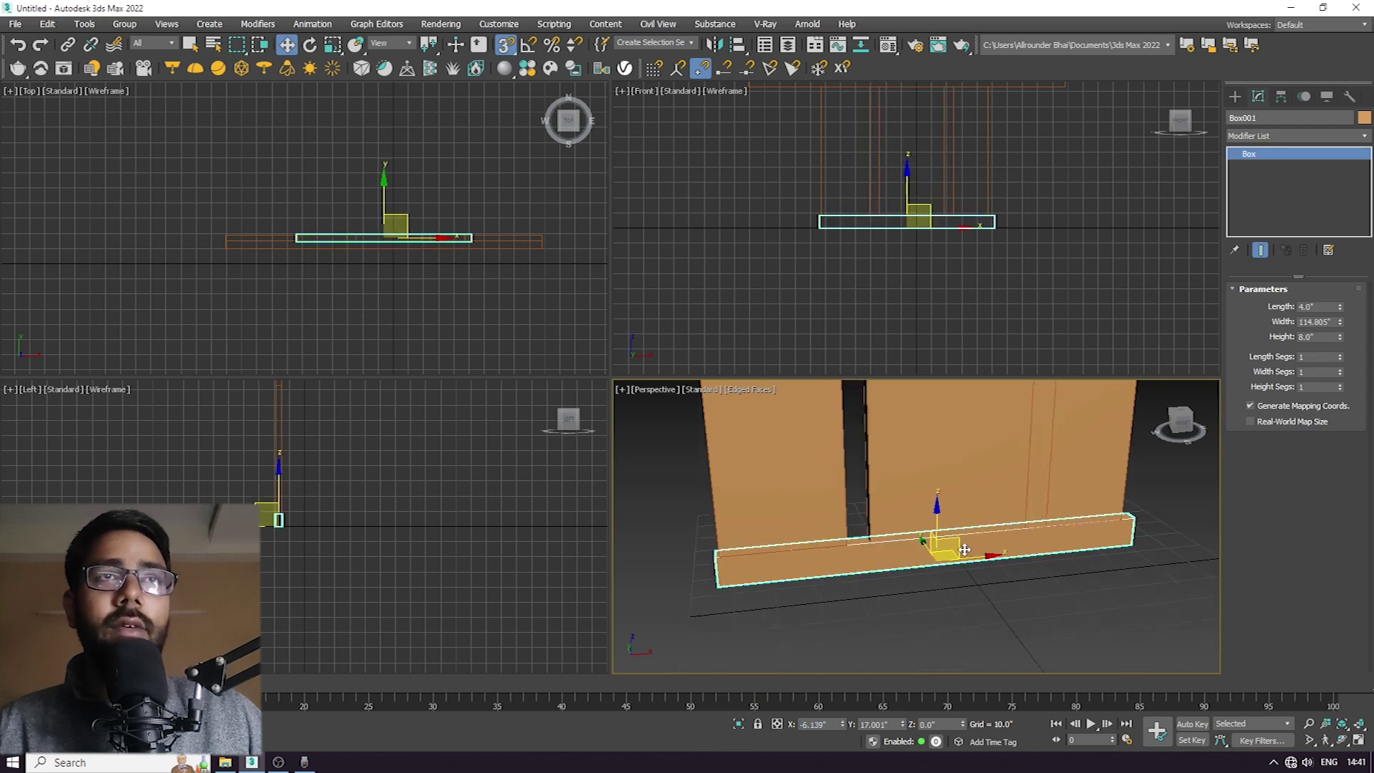
scroll(965, 549, "up", 5)
left_click(823, 501)
left_click_drag(823, 544, 880, 544)
middle_click_drag(1003, 564, 985, 617, "alt")
left_click(986, 610)
scroll(951, 616, "down", 2)
left_click_drag(948, 569, 892, 572)
middle_click_drag(979, 569, 998, 596, "alt")
scroll(999, 596, "up", 3)
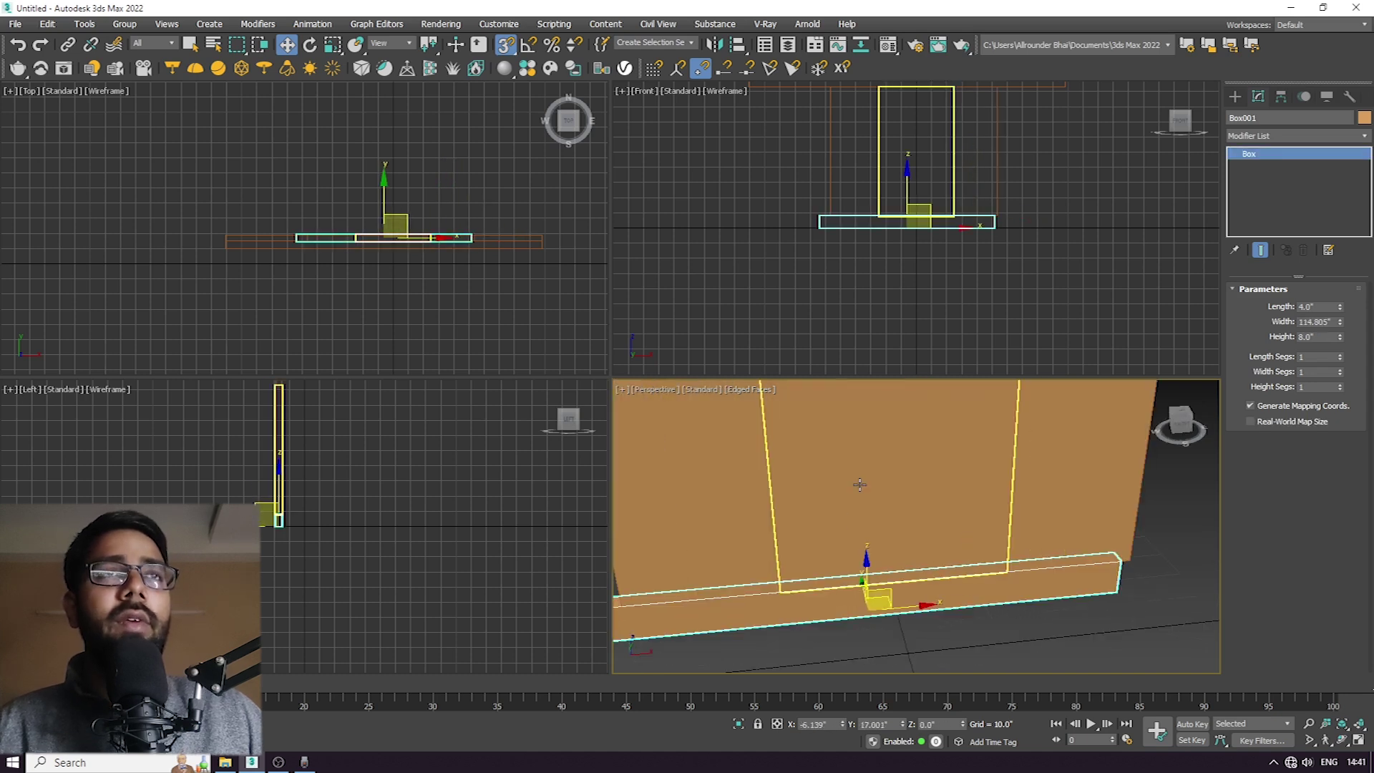
Switch to Calculator, add the three panel widths 49, 32 and 29, and close it.
left_click(861, 484)
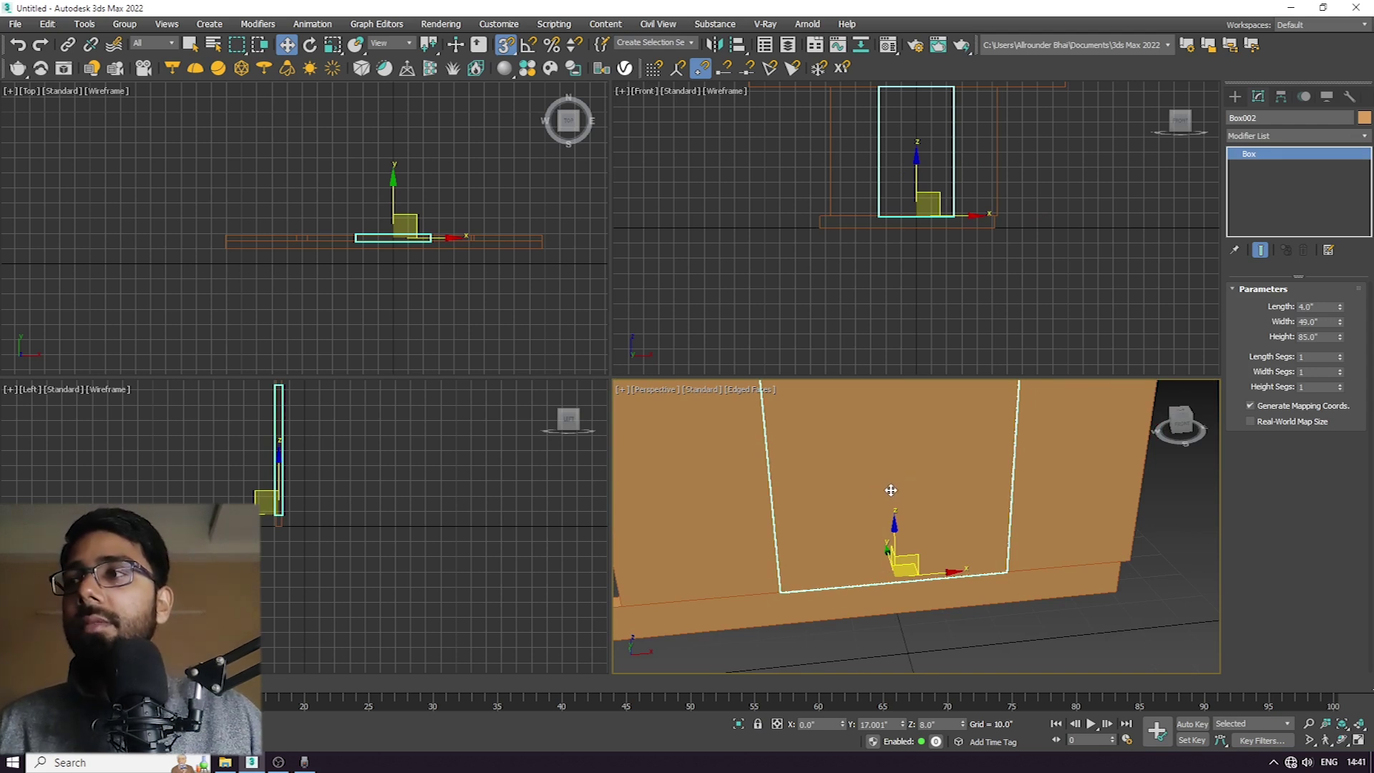
key("super")
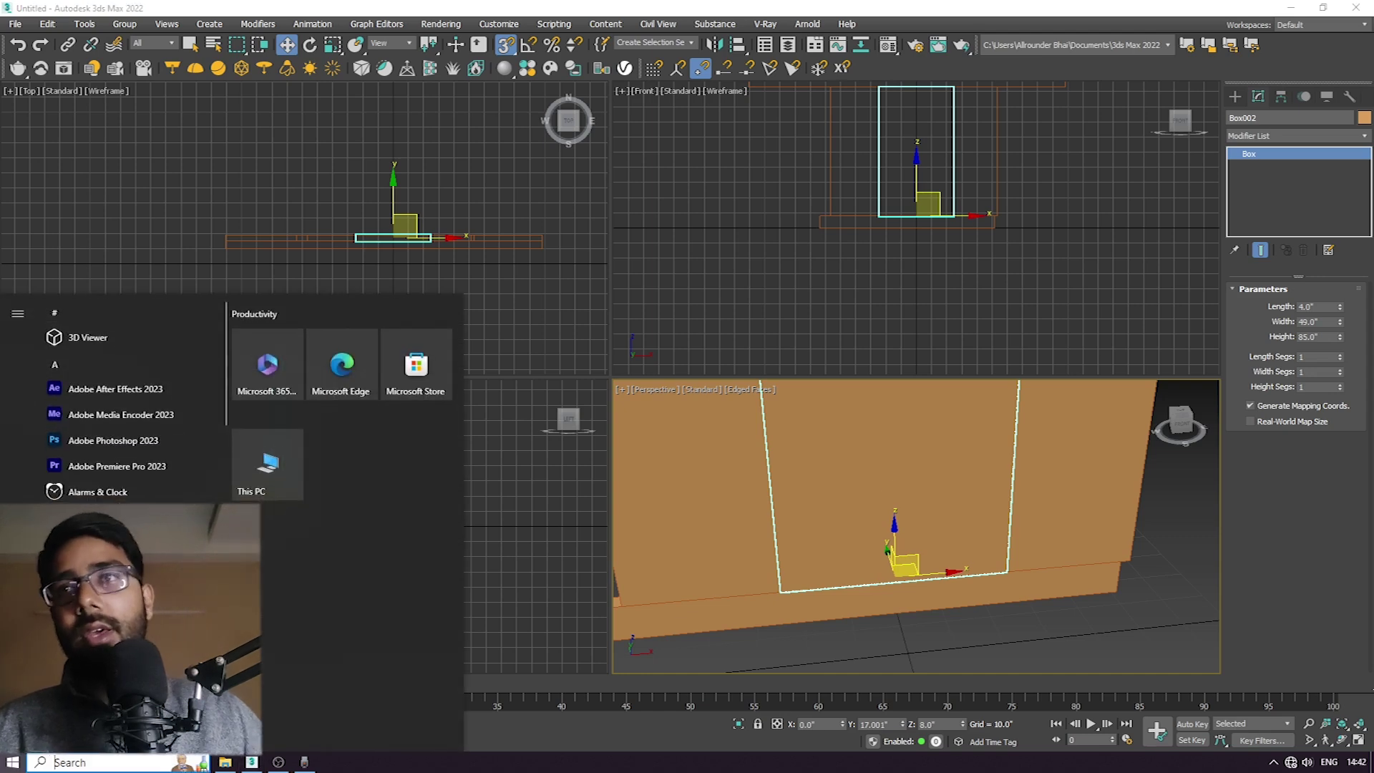
type("calc")
key("Return")
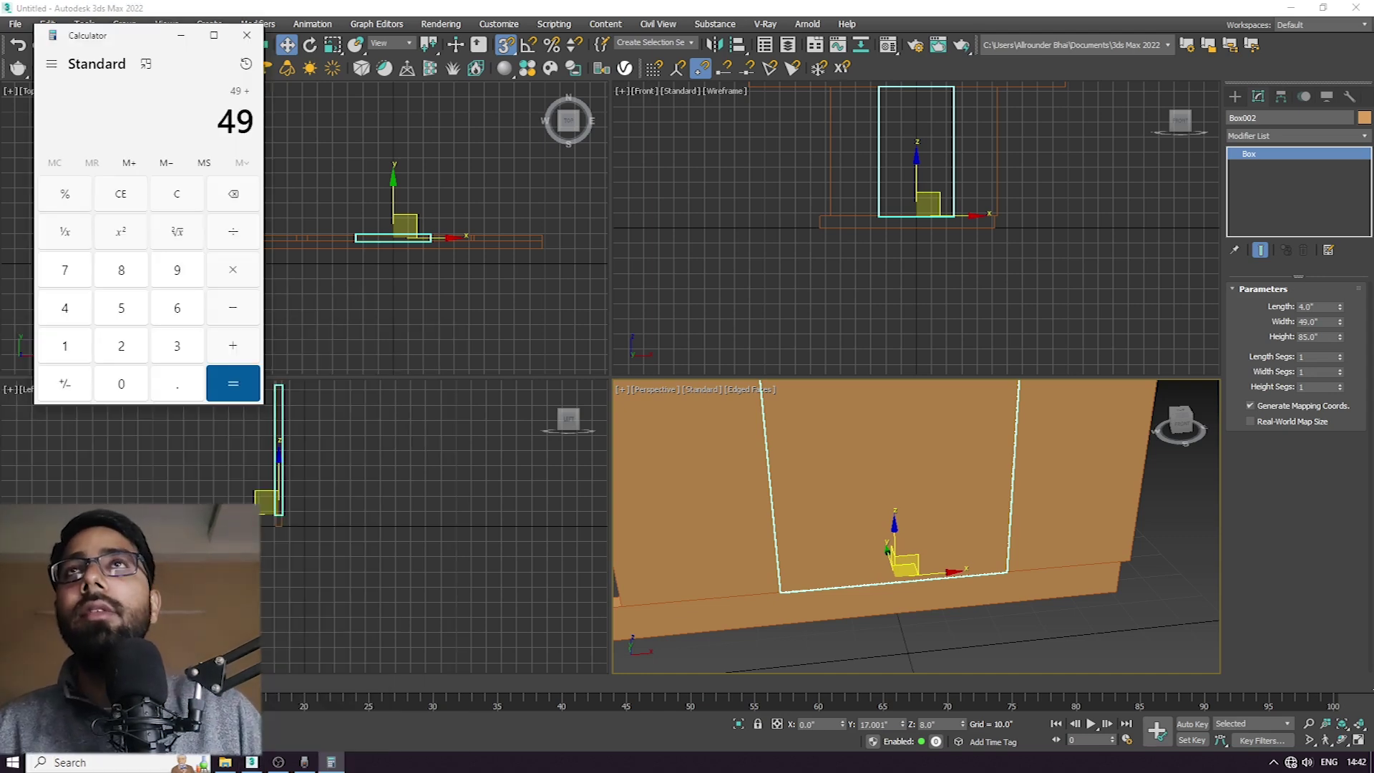
type("3229")
key("Return")
left_click(247, 35)
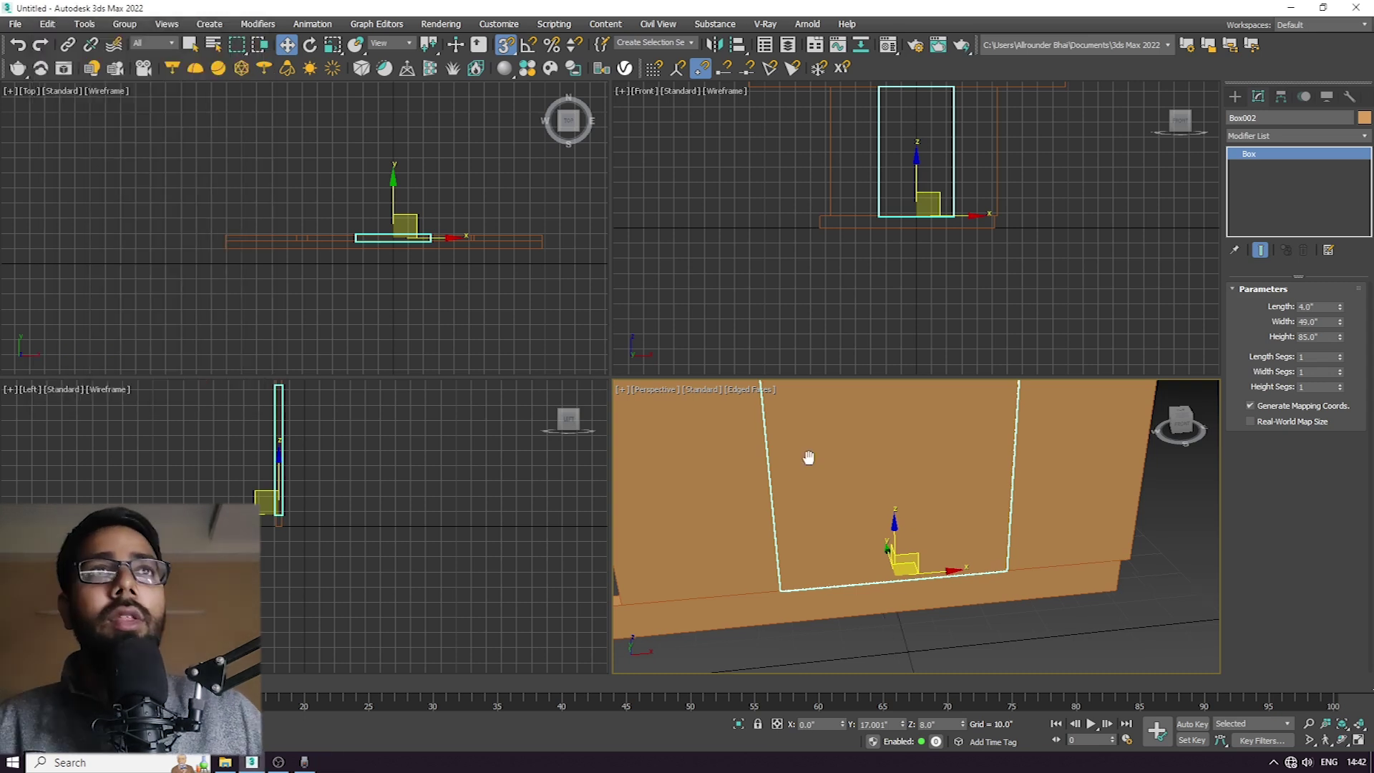
Set the bottom box's width to 110 inches and snap its left end to the left panel's lower corner.
middle_click_drag(804, 460, 819, 509, "alt")
left_click(791, 570)
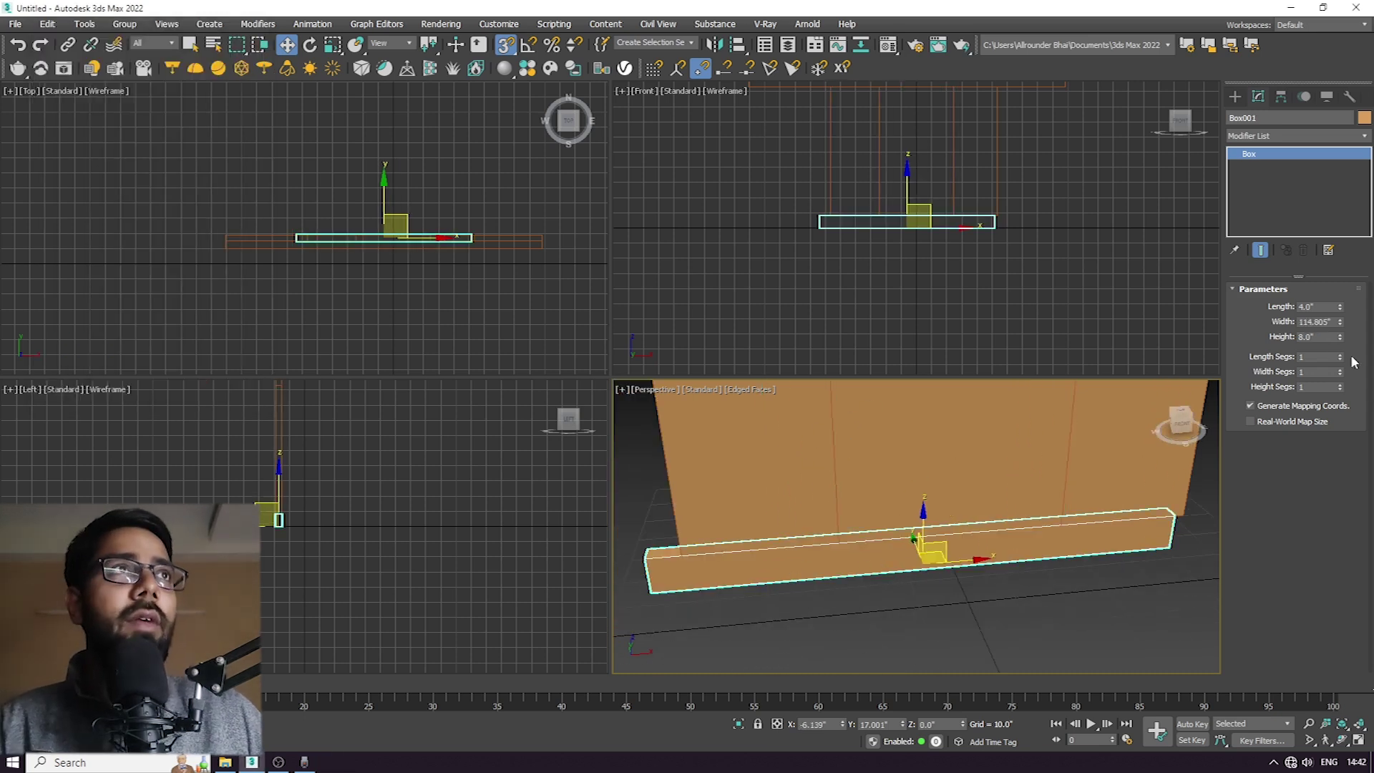
type("110")
key("Return")
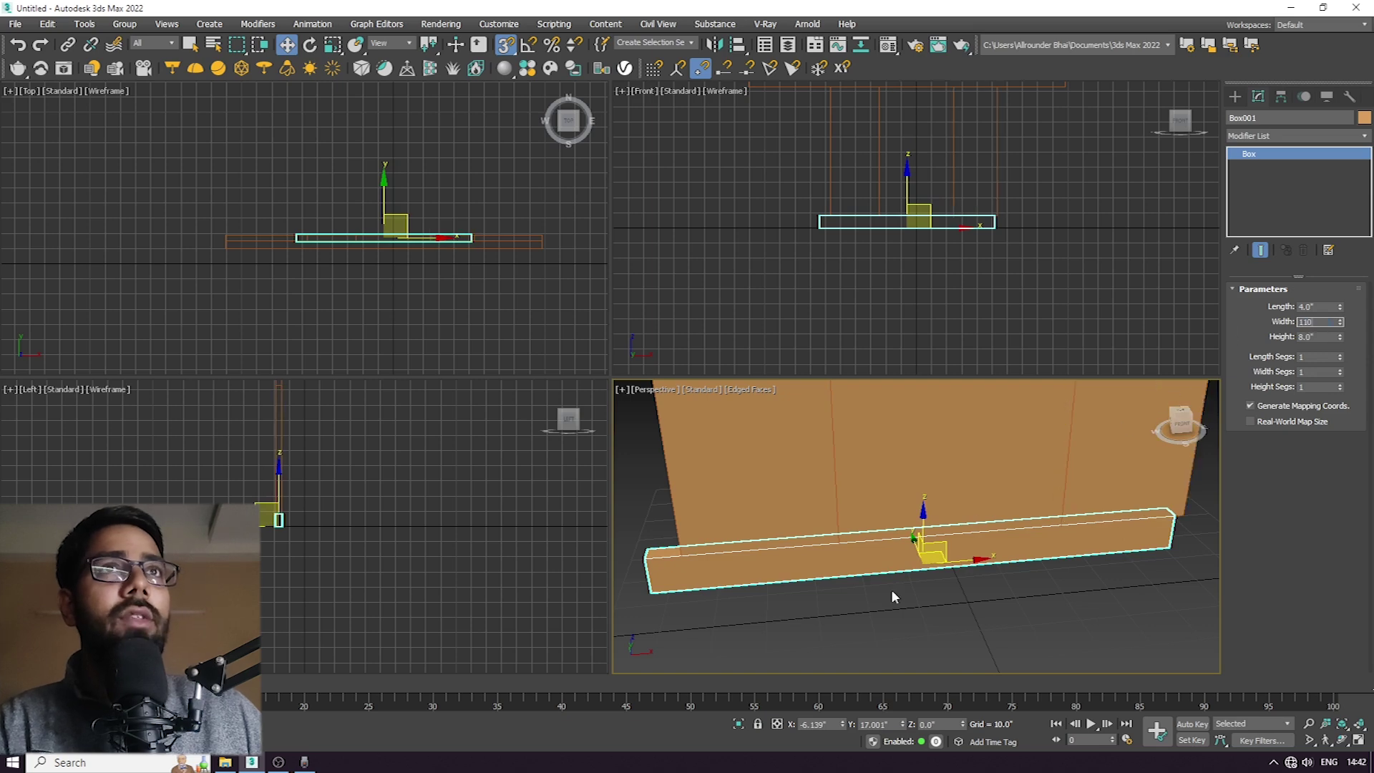
middle_click_drag(699, 611, 709, 565, "alt")
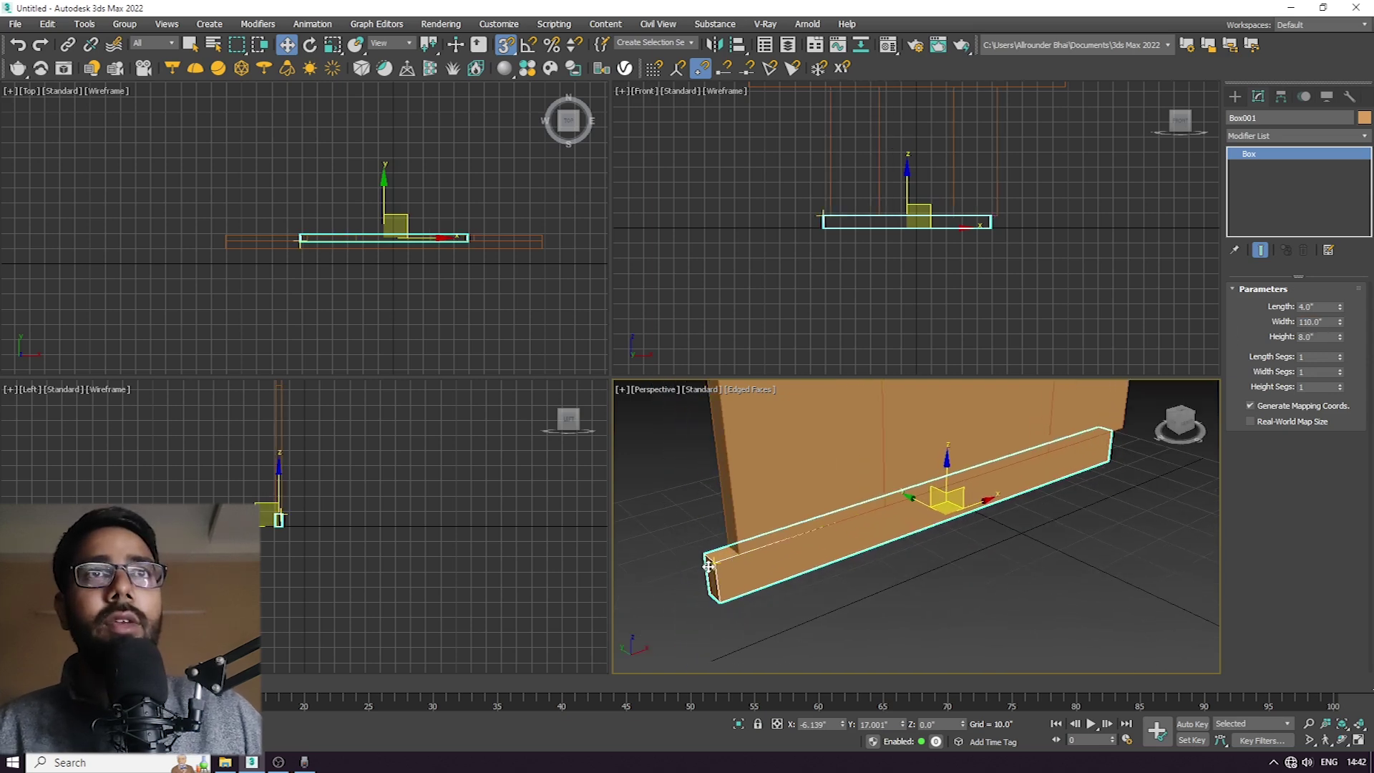
left_click_drag(711, 565, 733, 562)
key("Delete")
Set the width of the 4-inch-deep top strip to 110 inches.
middle_click_drag(1009, 595, 1054, 576, "alt")
middle_click_drag(936, 492, 952, 634)
middle_click_drag(889, 458, 878, 616)
scroll(890, 503, "down", 3)
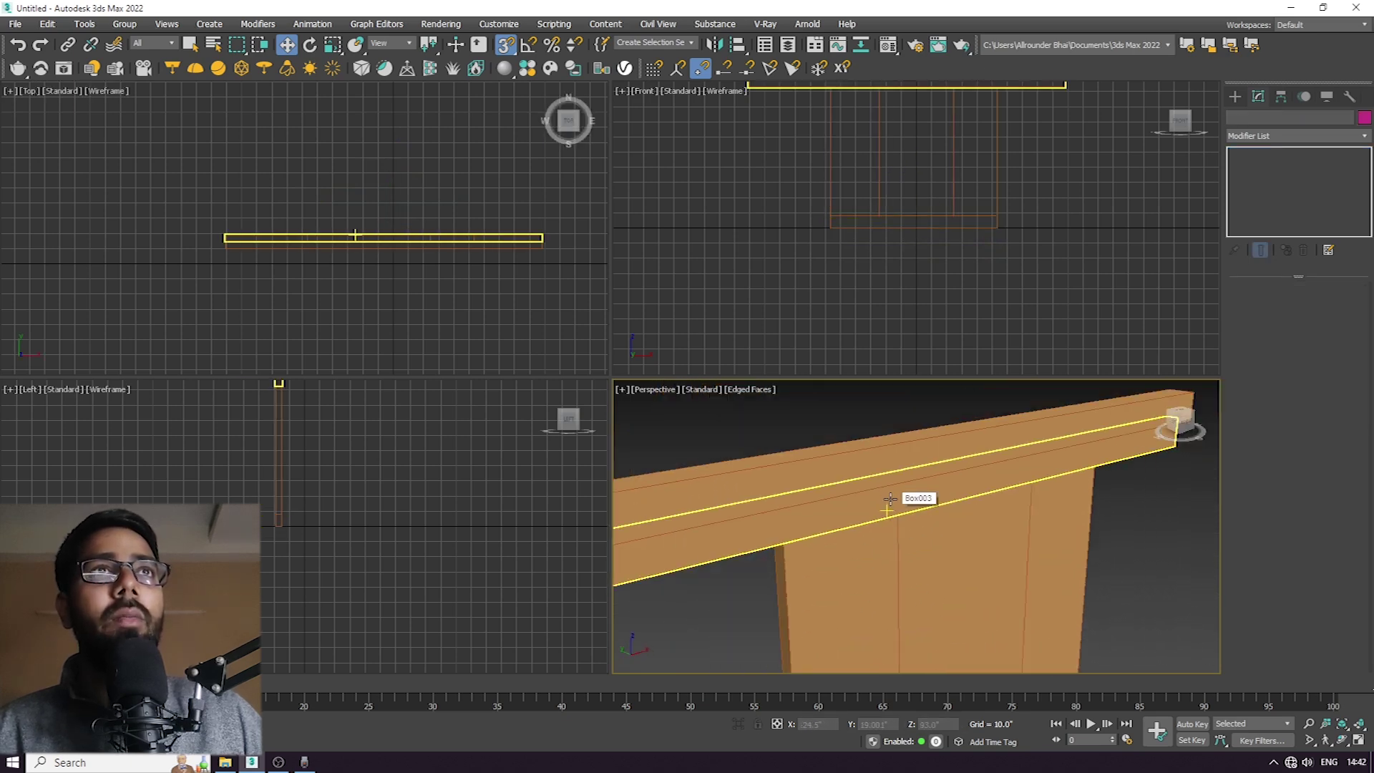
left_click(889, 499)
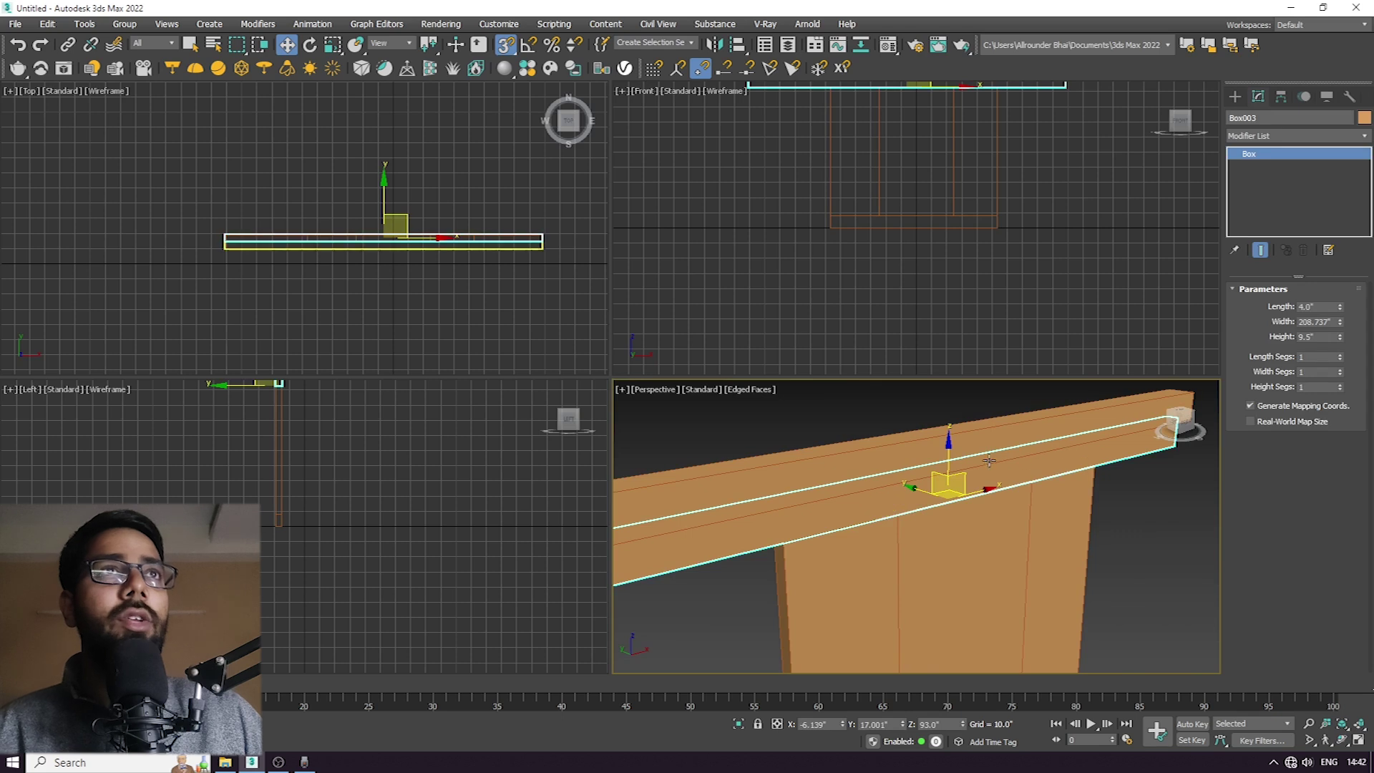
double_click(1317, 322)
type("110")
key("Return")
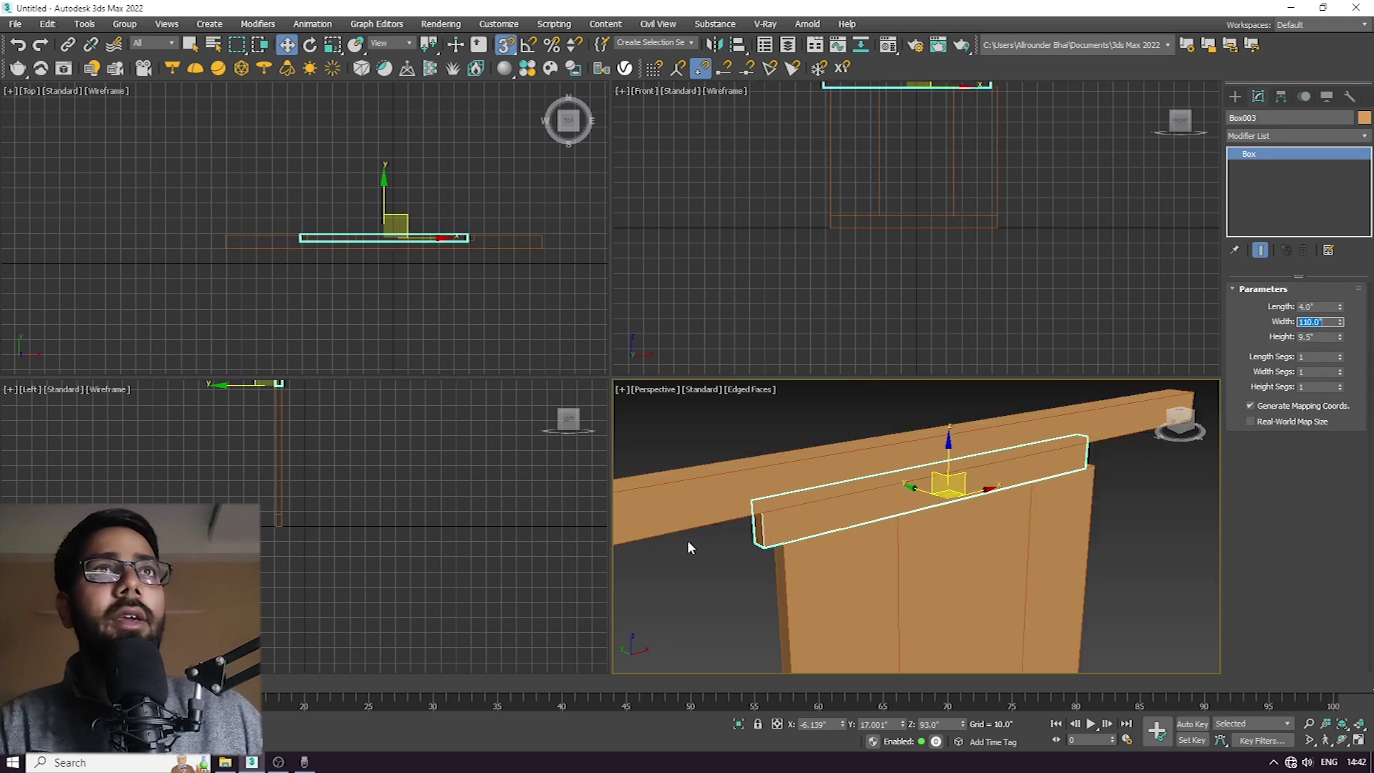
Set the upper 9-inch-deep strip's width to 110 inches and snap the top strips flush with the left panel's outer edge.
middle_click_drag(690, 544, 856, 502)
left_click(838, 412)
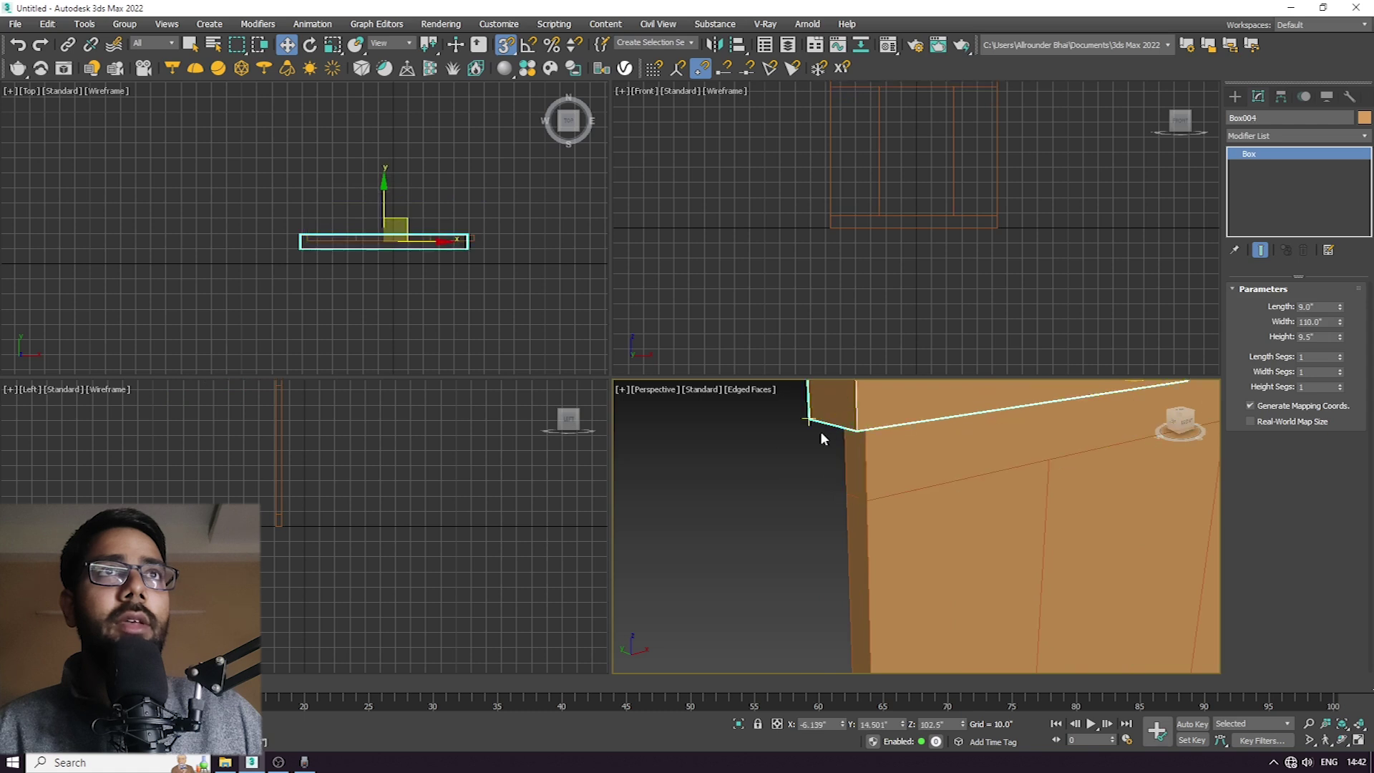
left_click(811, 419)
middle_click_drag(810, 418, 895, 573, "alt")
scroll(868, 527, "down", 5)
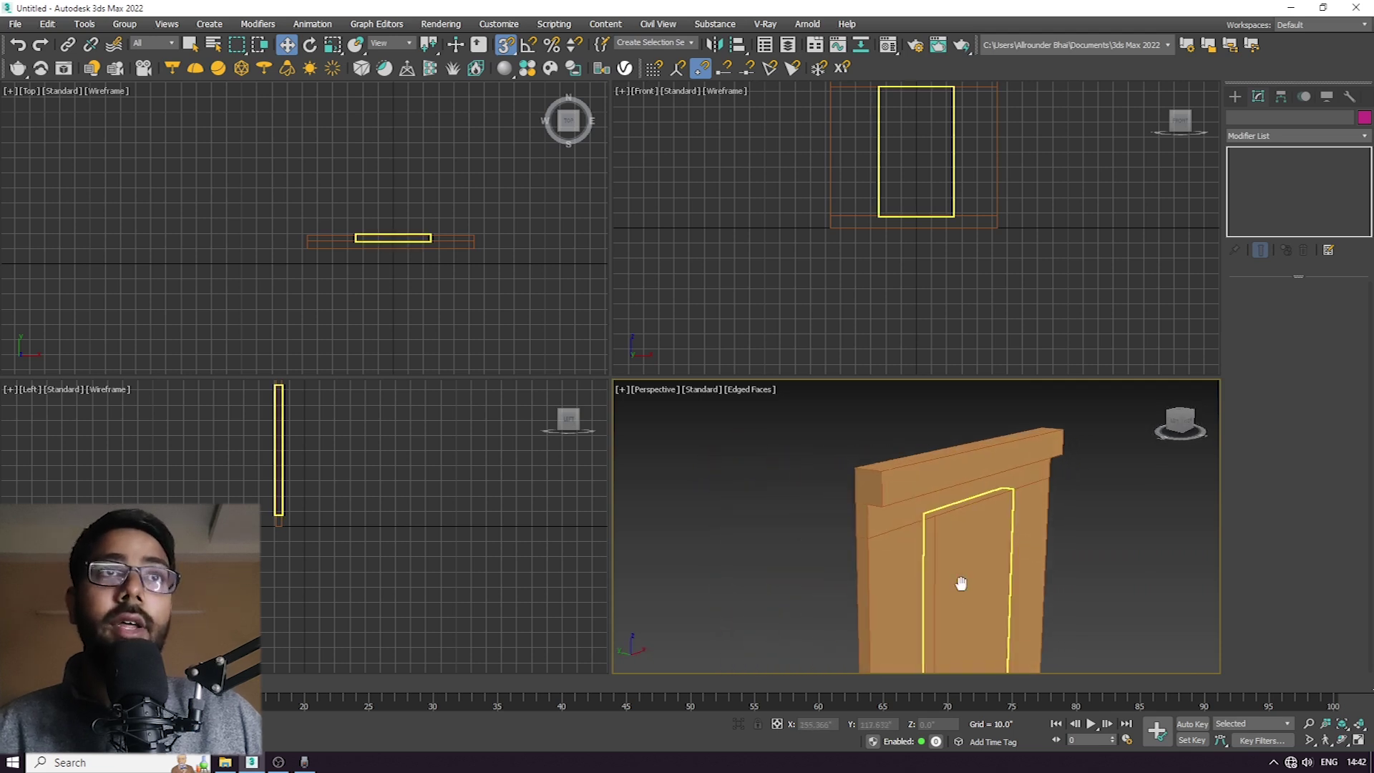
Delete the middle panel to leave an opening between the two side panels.
scroll(944, 467, "up", 4)
middle_click_drag(1012, 583, 949, 517, "alt")
scroll(949, 517, "down", 2)
left_click(929, 516)
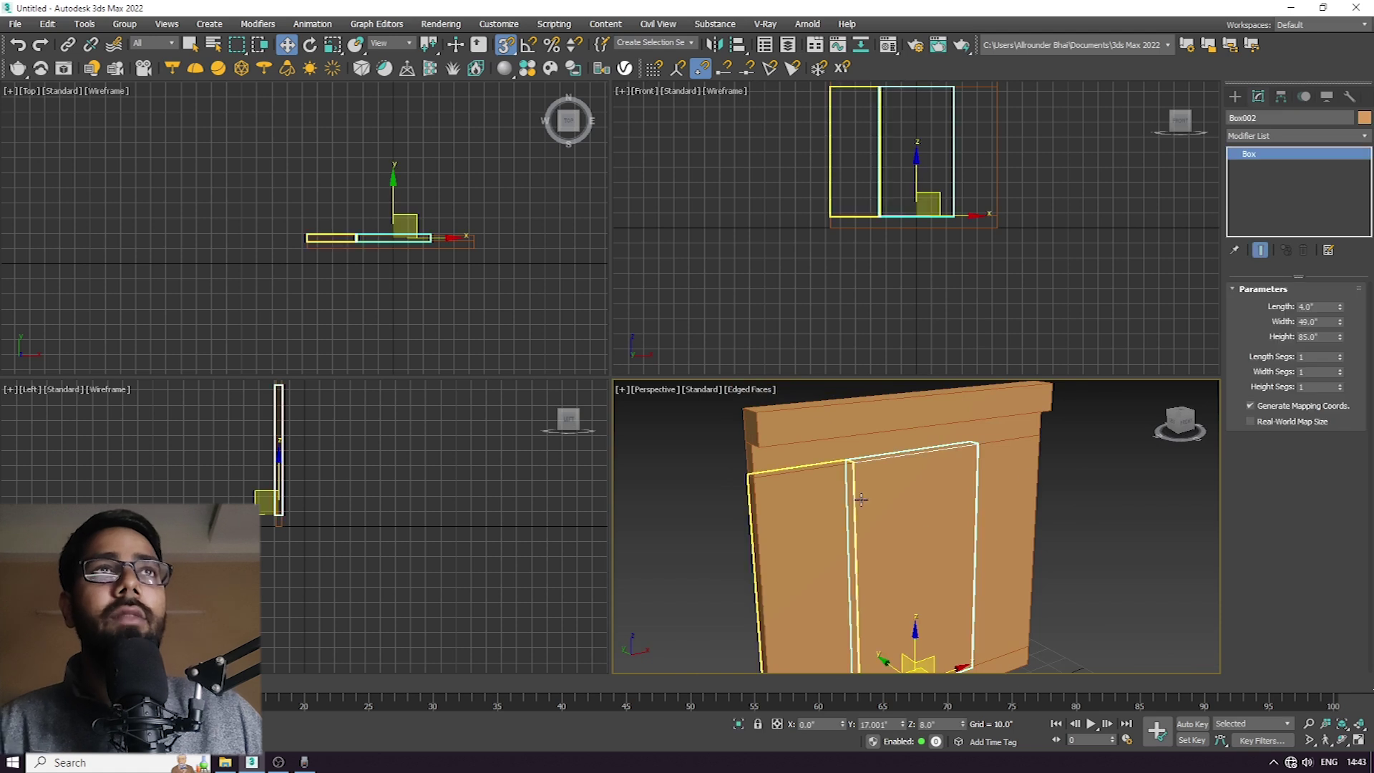
key("Delete")
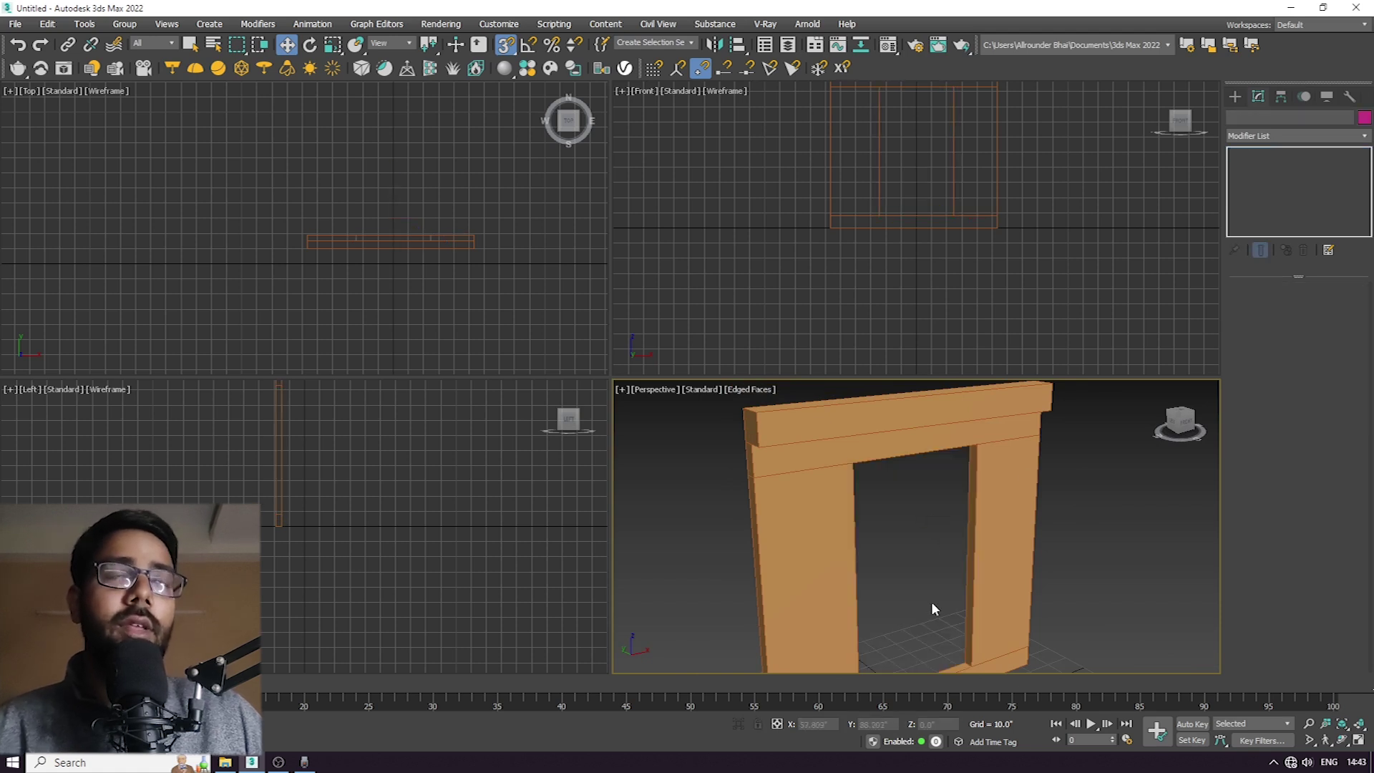
Create a thin upright box about 46.4 inches long and 2.6 inches wide beside the wall's left end.
scroll(888, 558, "down", 2)
middle_click_drag(847, 515, 1252, 320)
left_click(1235, 95)
left_click(1261, 191)
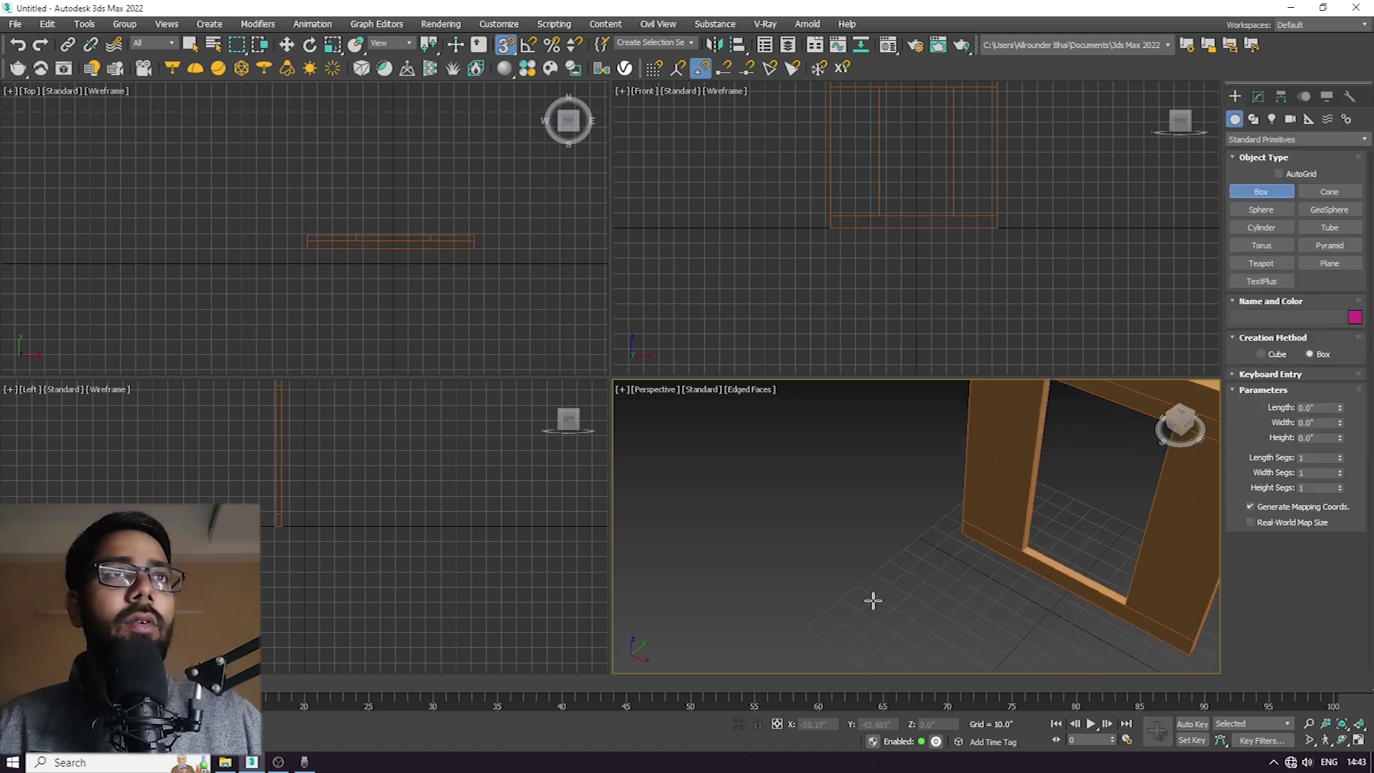
middle_click_drag(871, 601, 878, 578)
left_click_drag(934, 526, 862, 579)
left_click(859, 494)
Set the new box's height to 92 inches and its length to 36 inches.
double_click(1317, 437)
type("50")
key("Return")
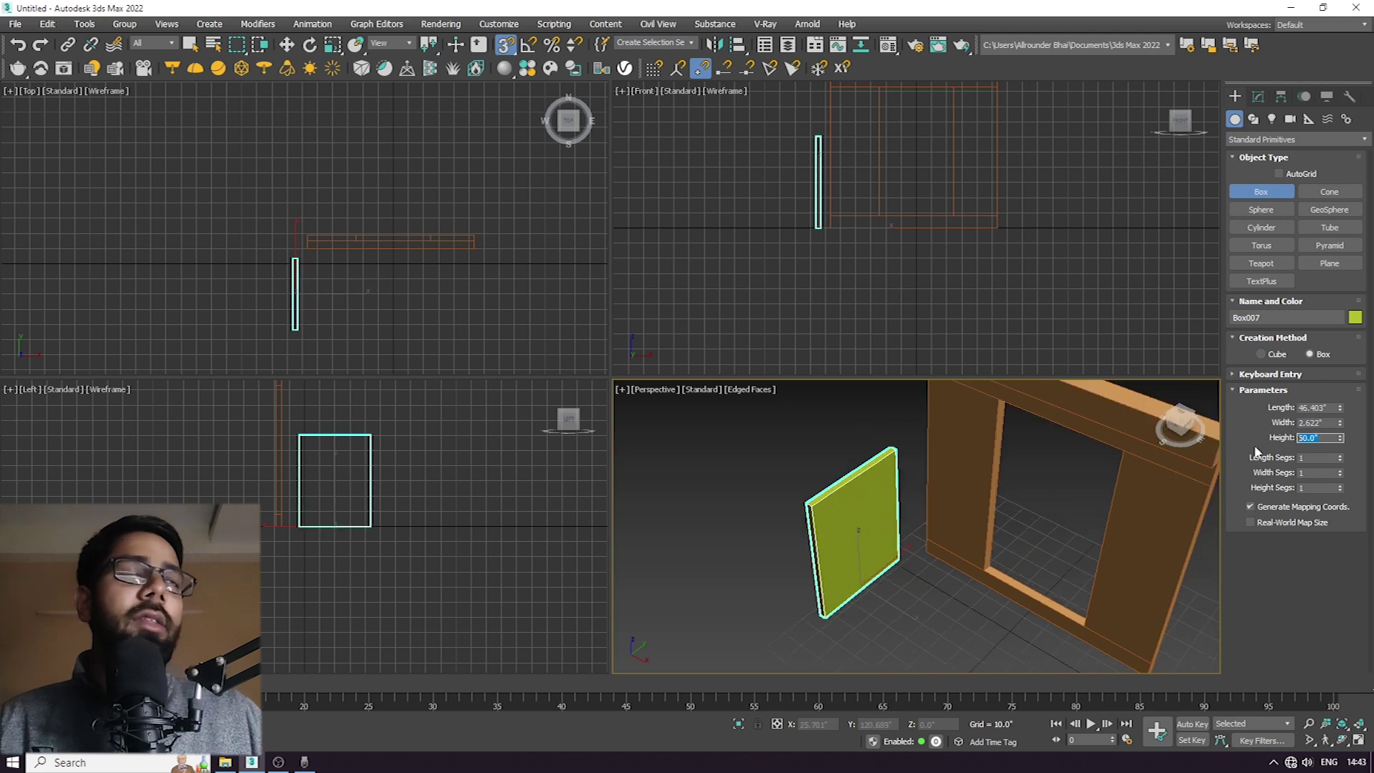
type("50")
key("Return")
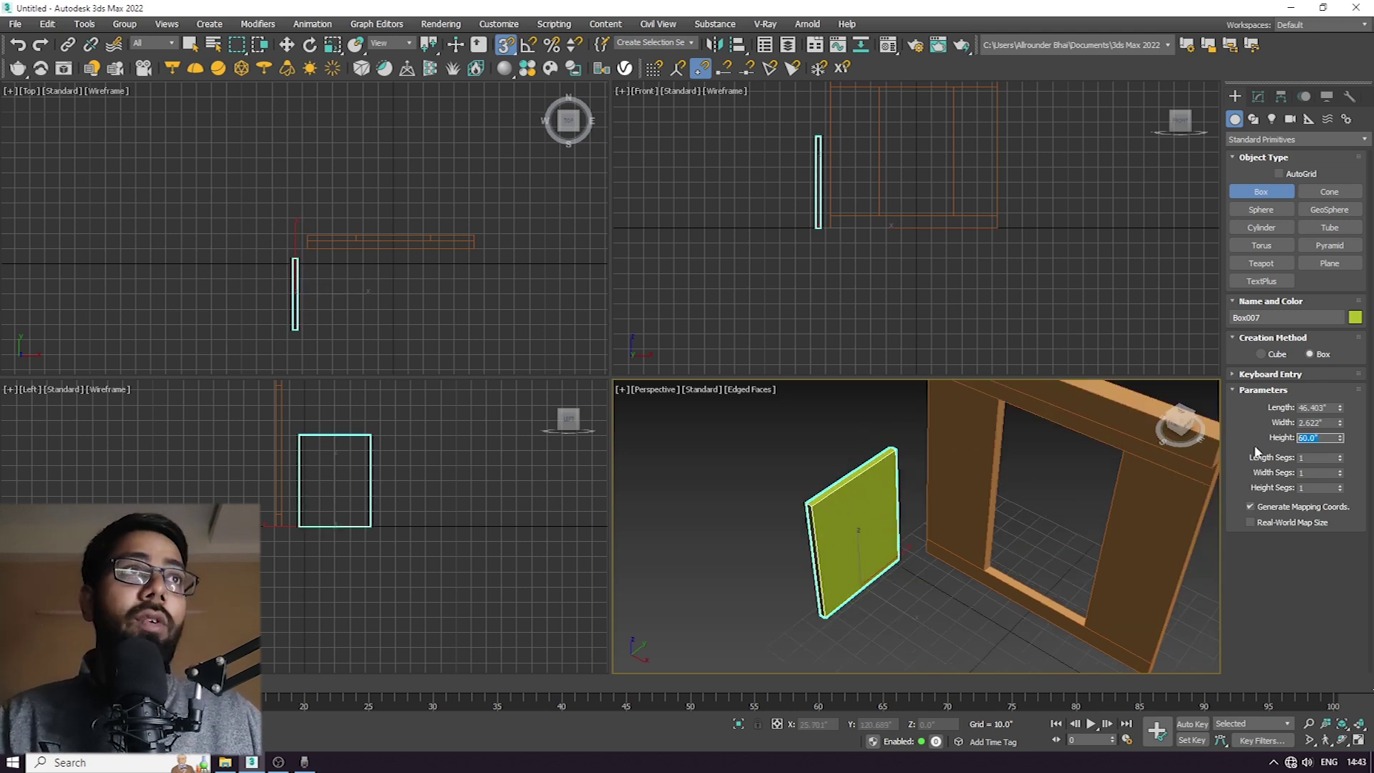
type("92")
key("Return")
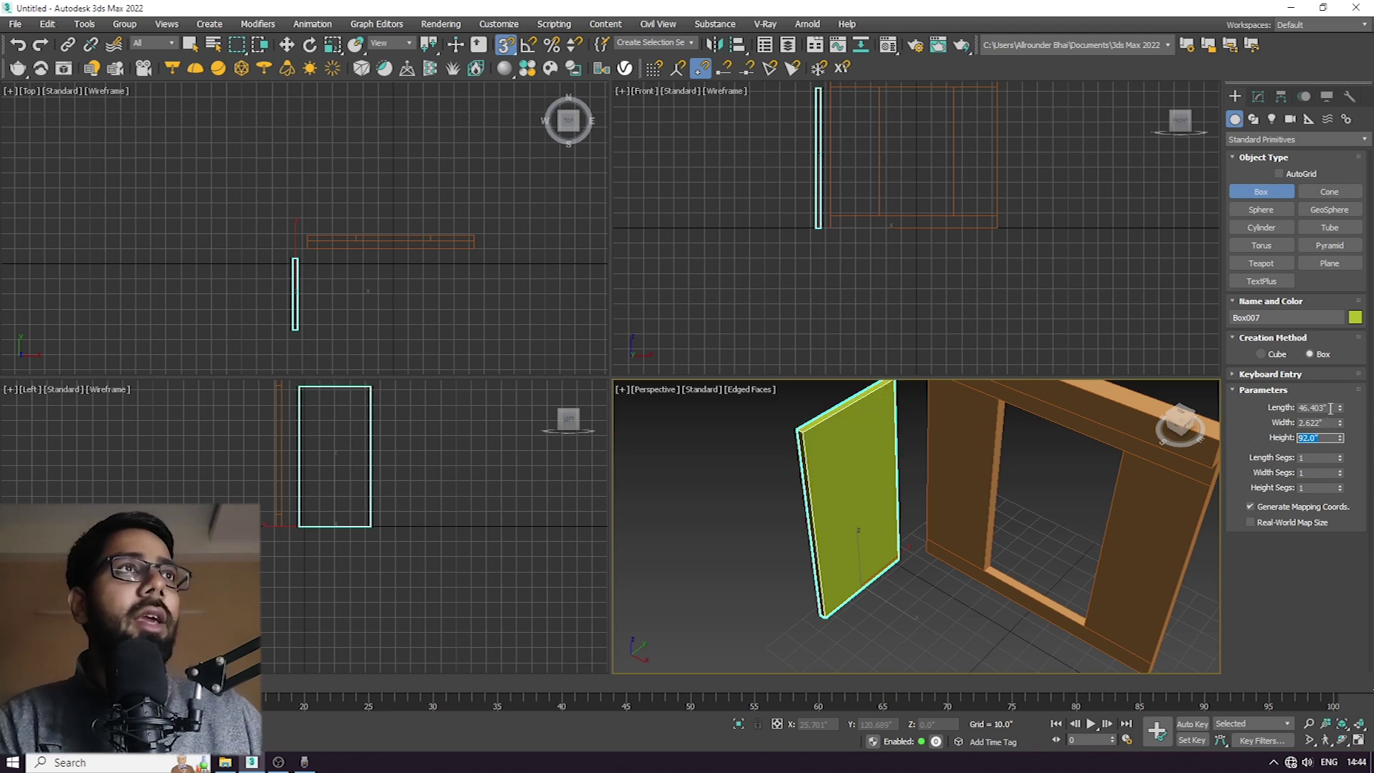
key("Return")
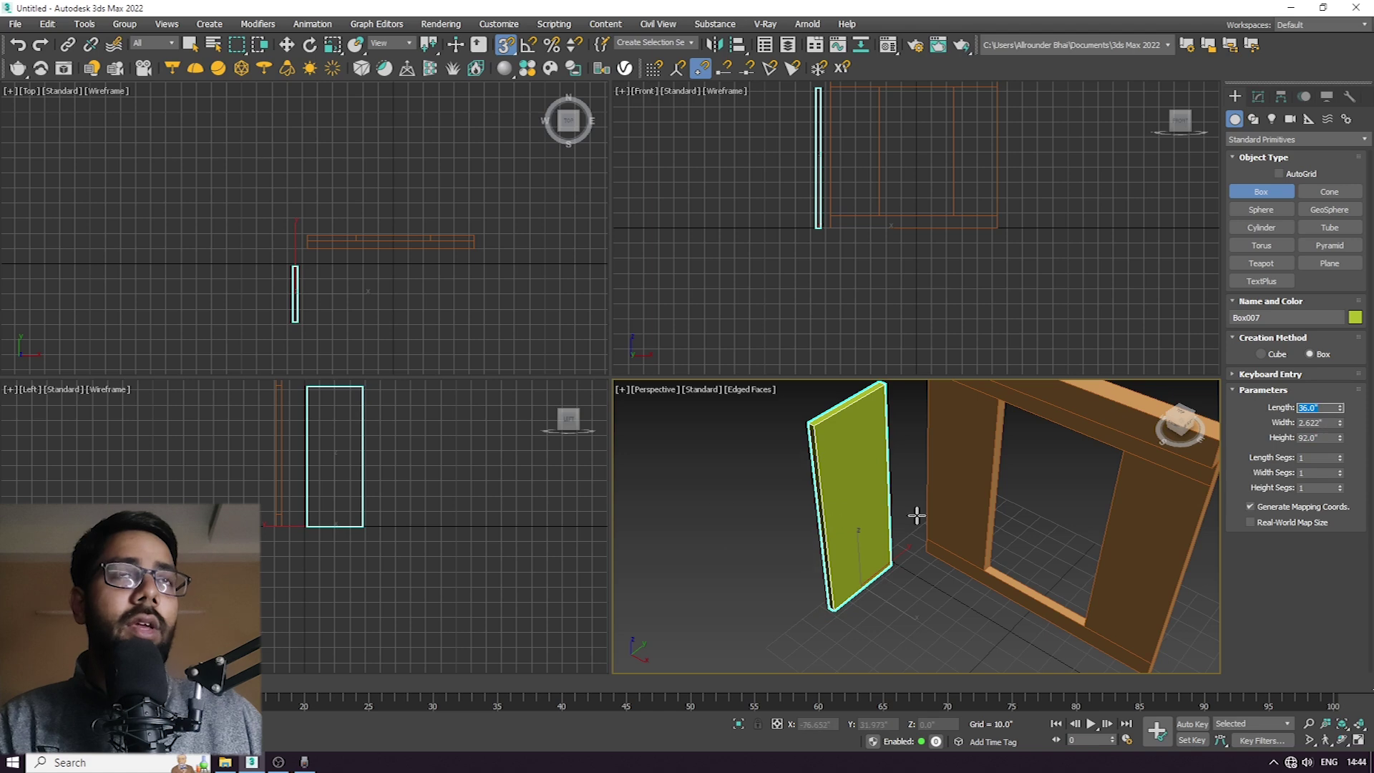
Set the new box's width to 4 inches.
middle_click_drag(965, 547, 765, 536, "alt")
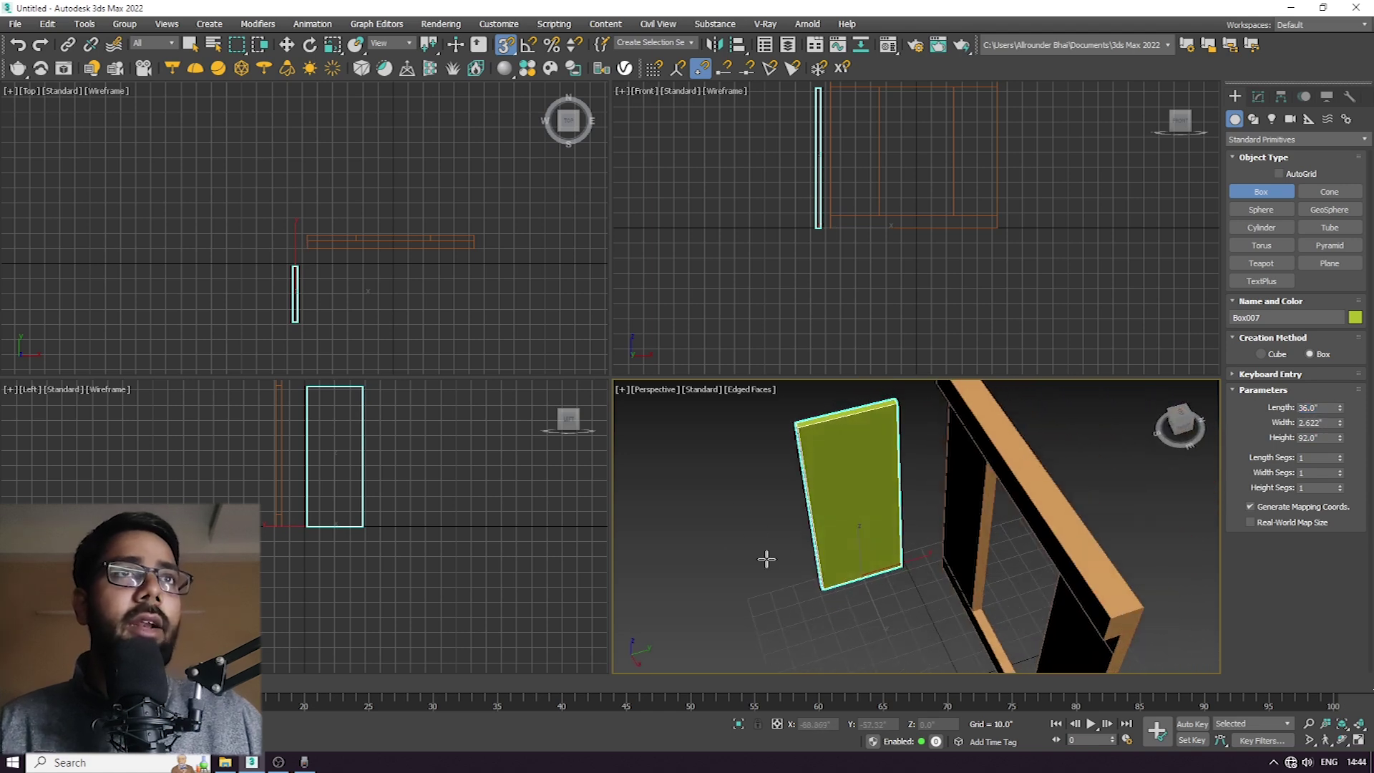
middle_click_drag(871, 584, 952, 561, "alt")
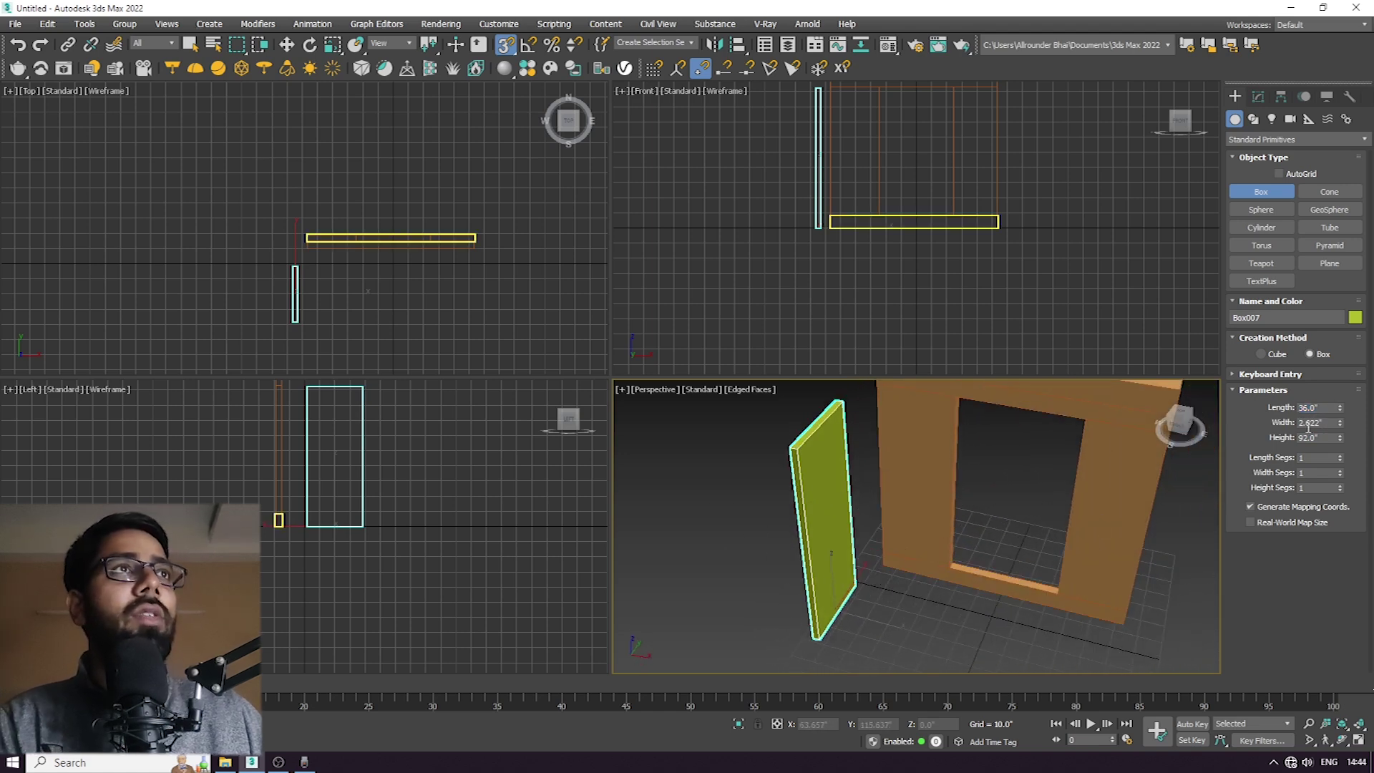
double_click(1331, 422)
type("4")
key("Return")
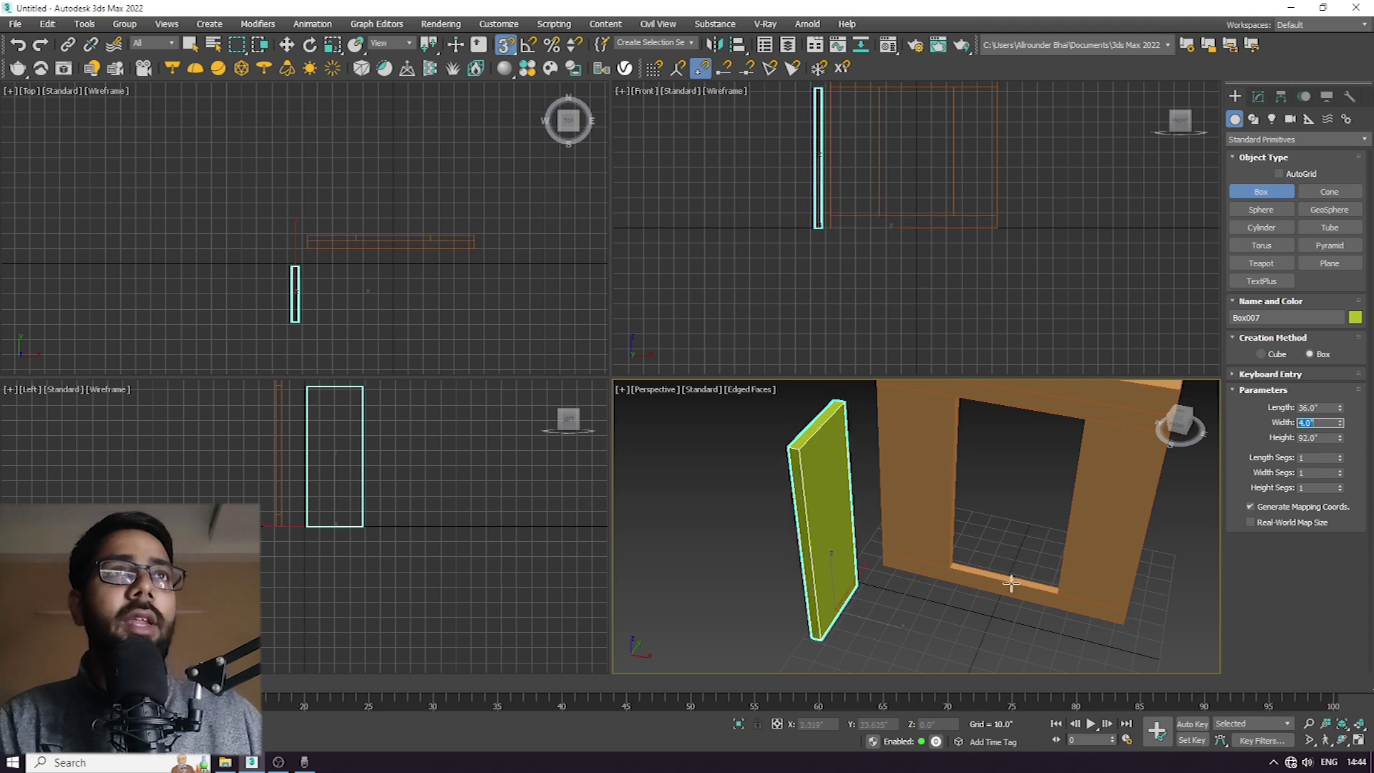
Move the green side box so its lower corner snaps to the corner at the left end of the wall.
middle_click_drag(867, 574, 908, 603, "alt")
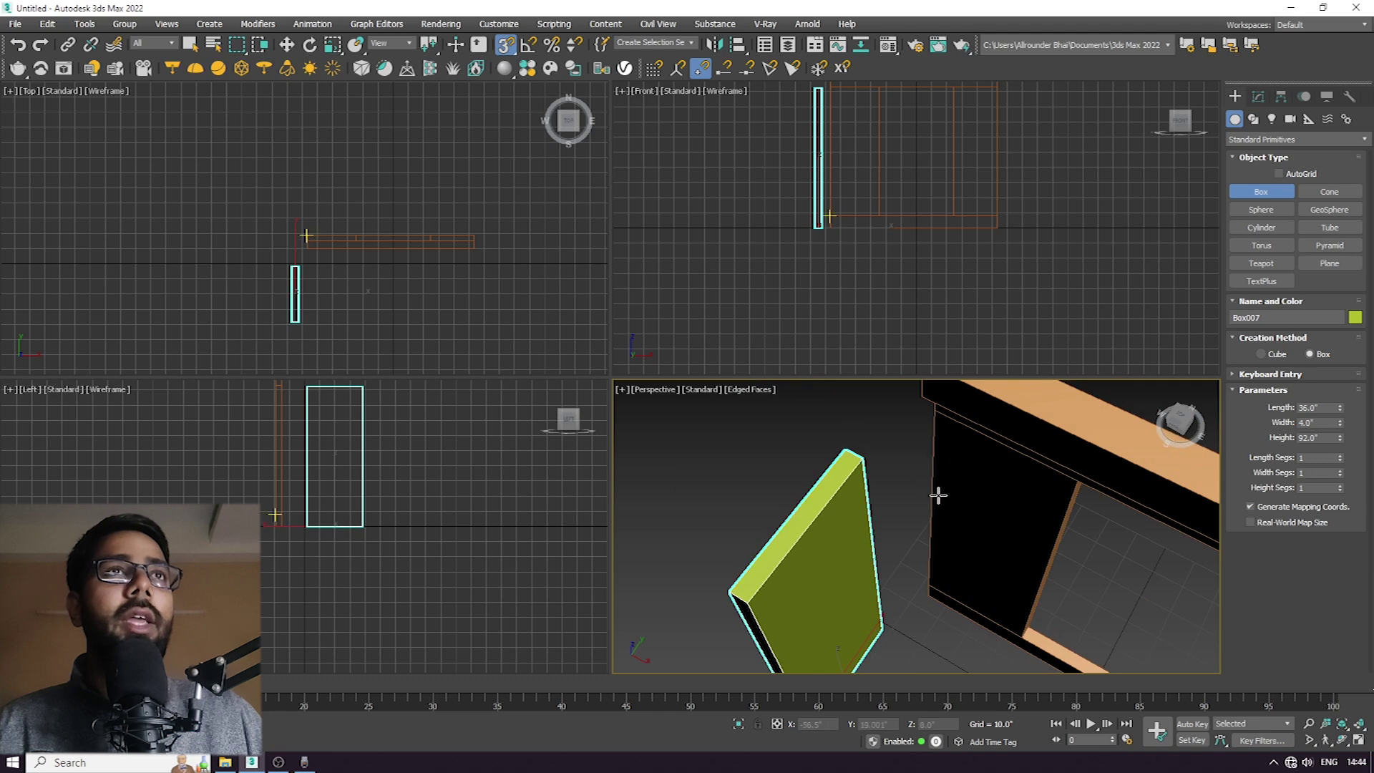
middle_click_drag(938, 570, 930, 576, "alt")
scroll(919, 589, "up", 4)
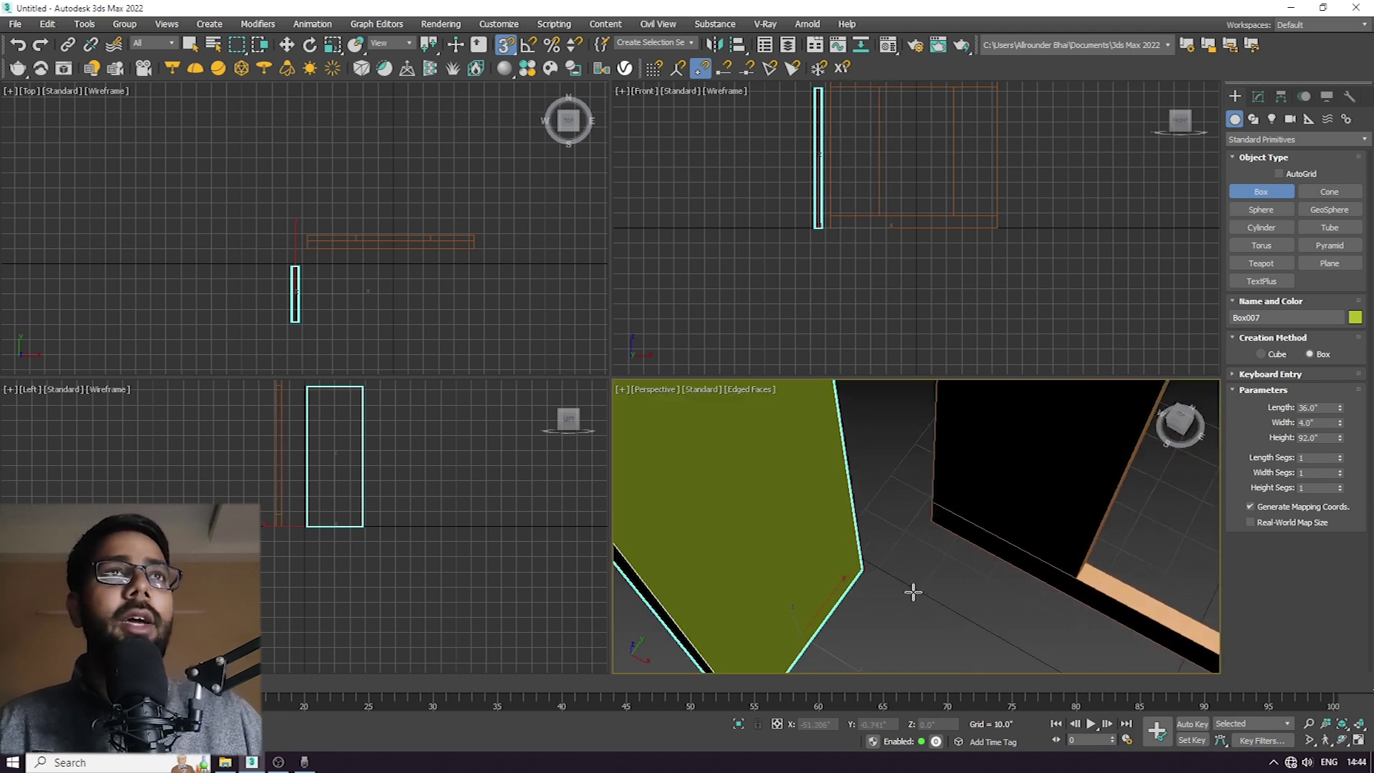
middle_click_drag(868, 617, 850, 582)
key("w")
left_click_drag(852, 561, 932, 522)
left_click(942, 573)
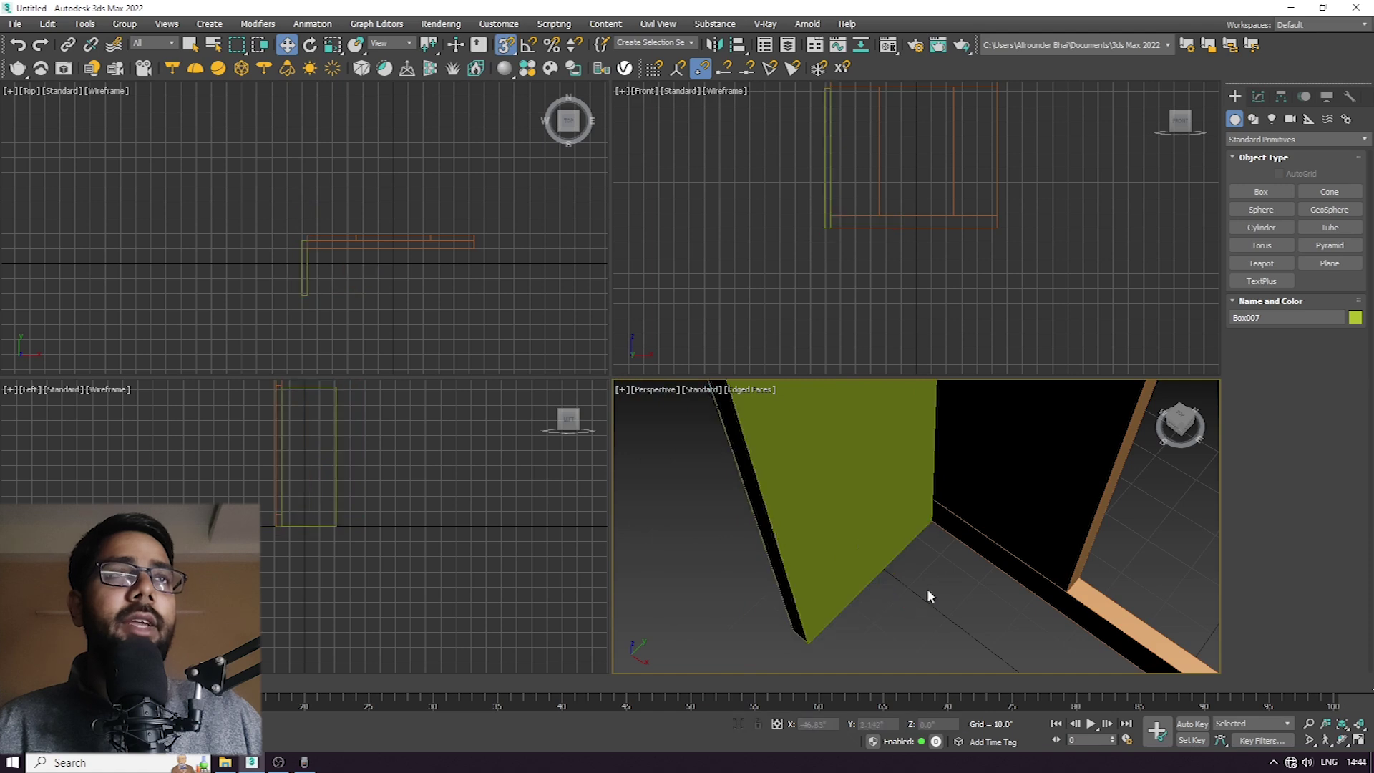
Make one independent copy of the green side box directly above it, snapped from its lower front corner to its upper front corner.
scroll(910, 600, "down", 5)
middle_click_drag(909, 601, 1136, 570, "alt")
middle_click_drag(952, 637, 1037, 575)
scroll(973, 583, "up", 5)
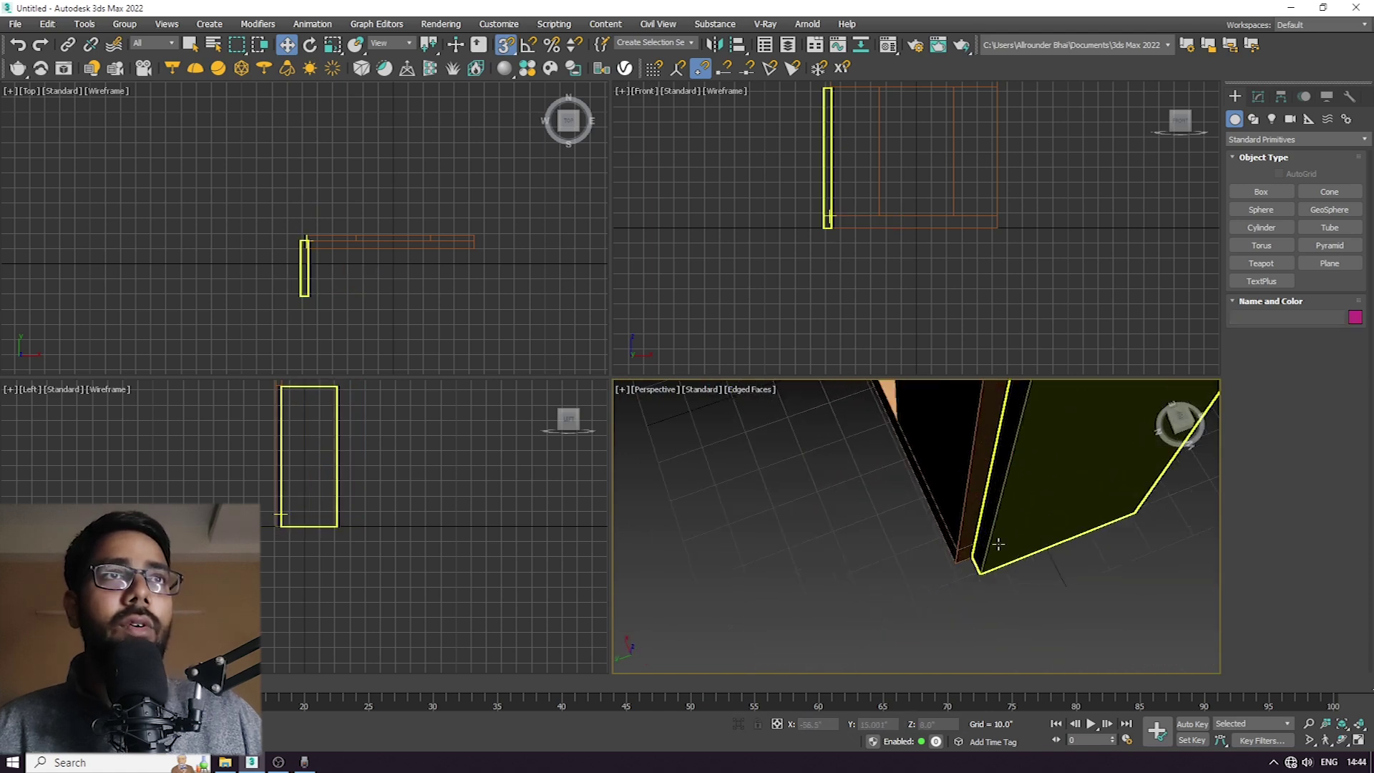
scroll(942, 577, "down", 5)
middle_click_drag(942, 576, 894, 553, "alt")
left_click(878, 565)
left_click(874, 596)
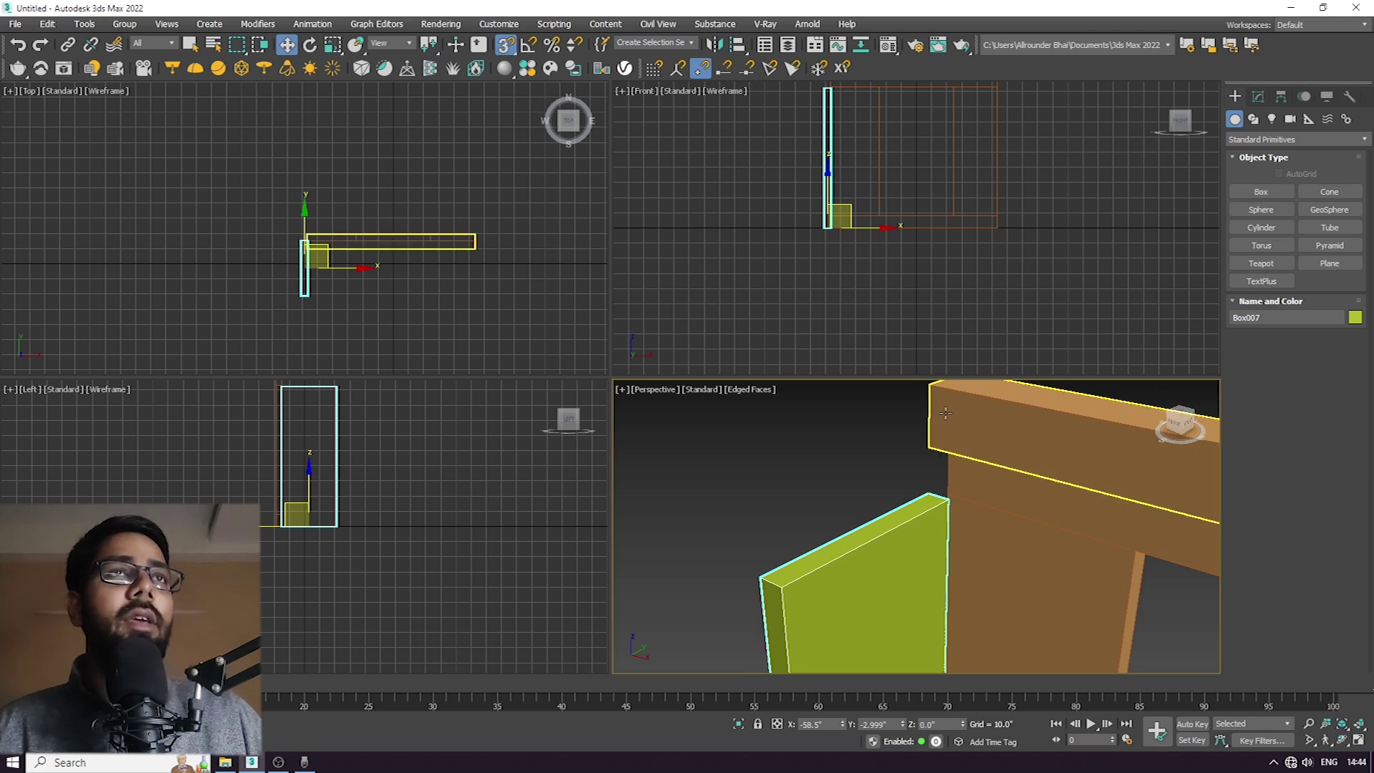
scroll(914, 561, "down", 3)
scroll(911, 615, "up", 3)
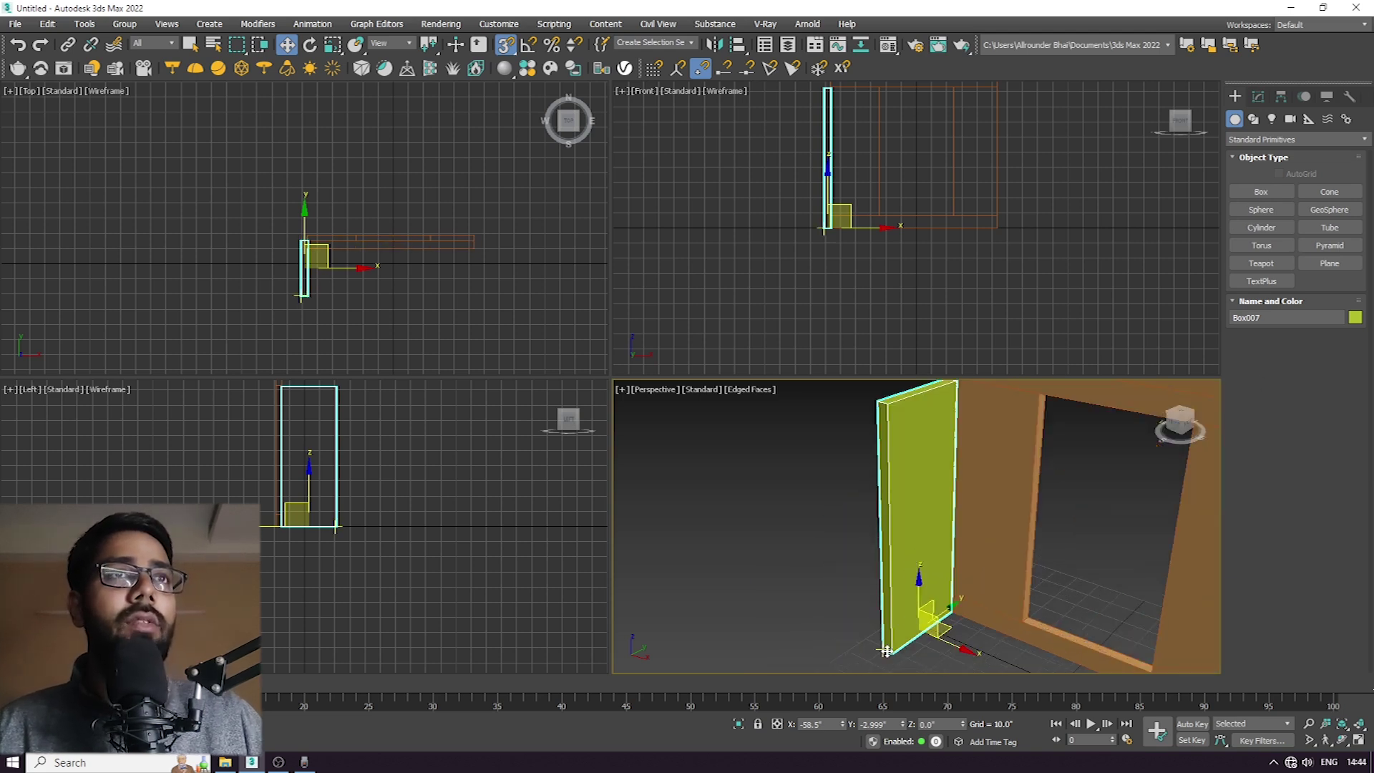
left_click_drag(891, 652, 888, 404, "shift")
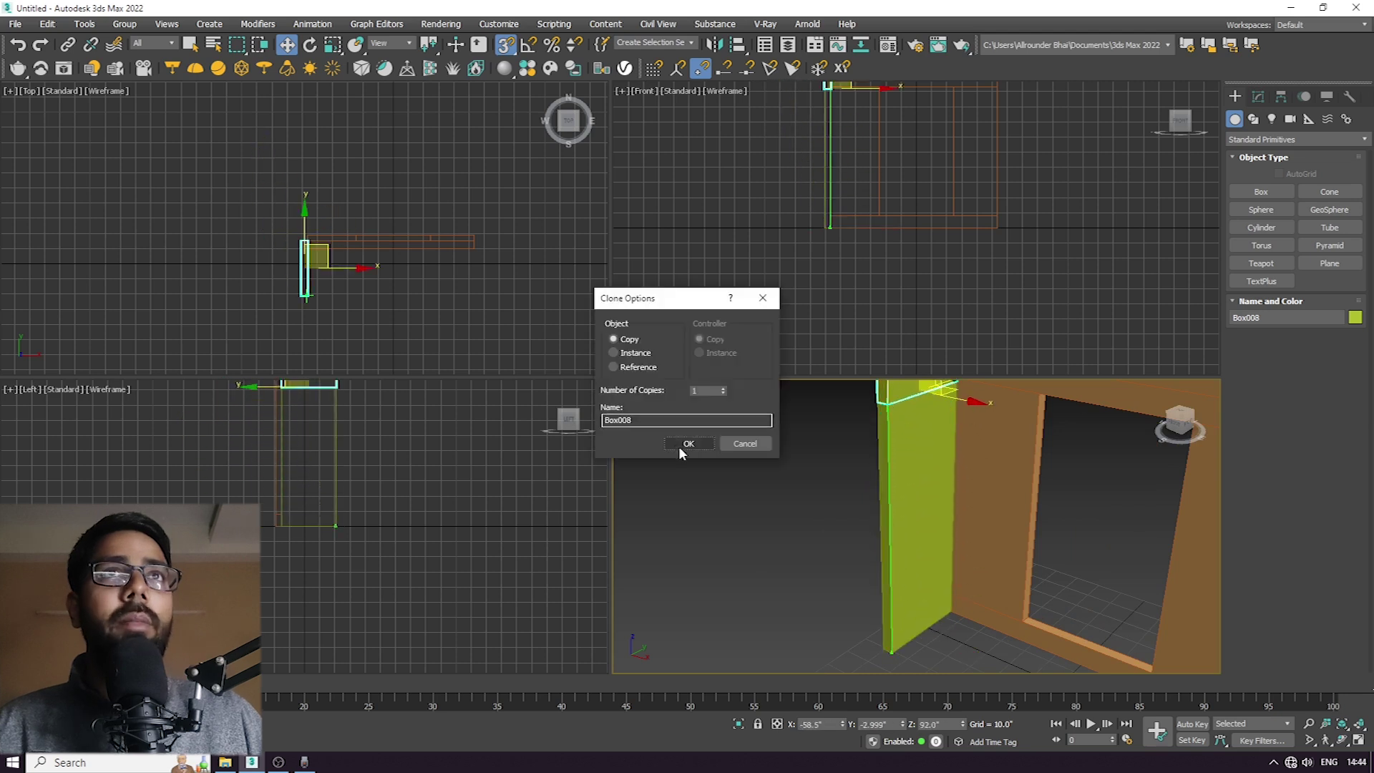
left_click(680, 446)
Set the height of the copied green box on top of the side wall to 11.5 inches.
scroll(971, 475, "up", 4)
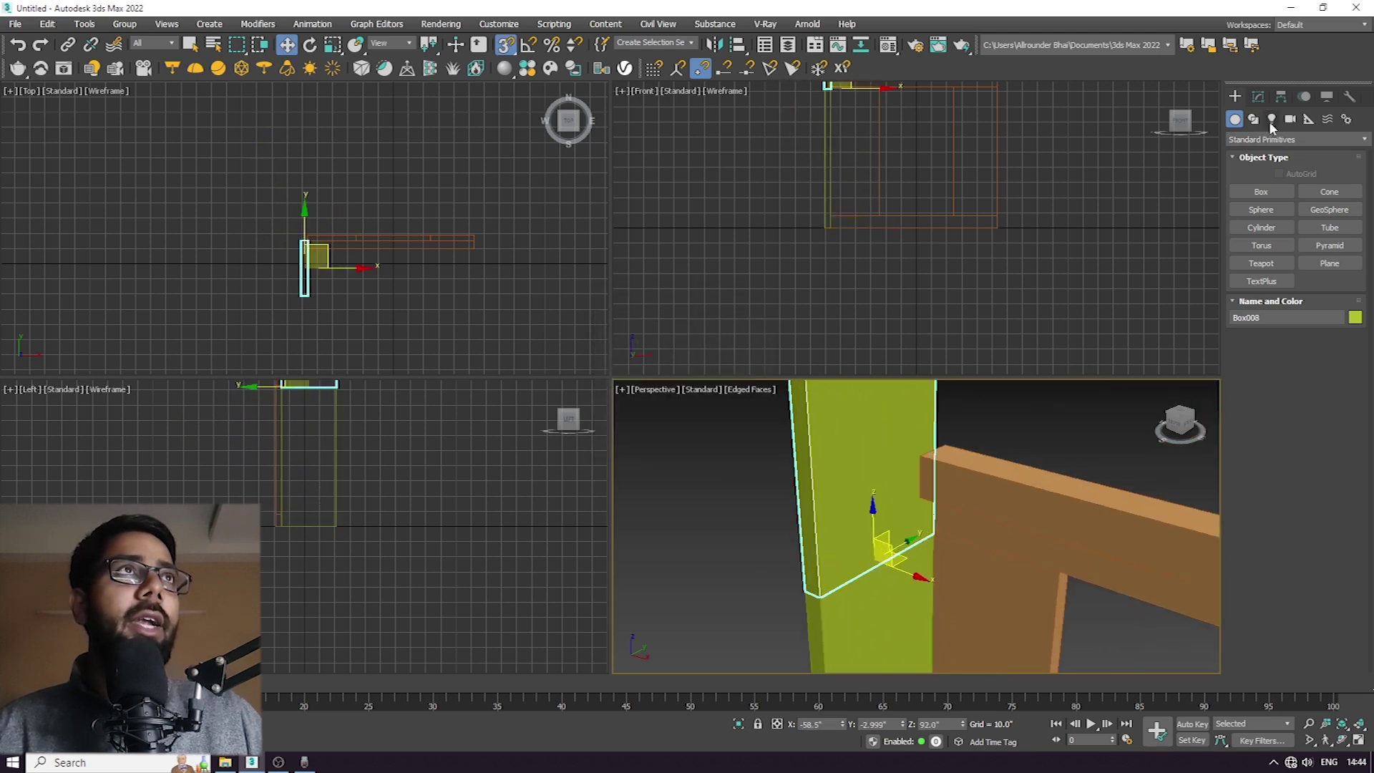
left_click(1258, 99)
double_click(1324, 337)
type("11.5")
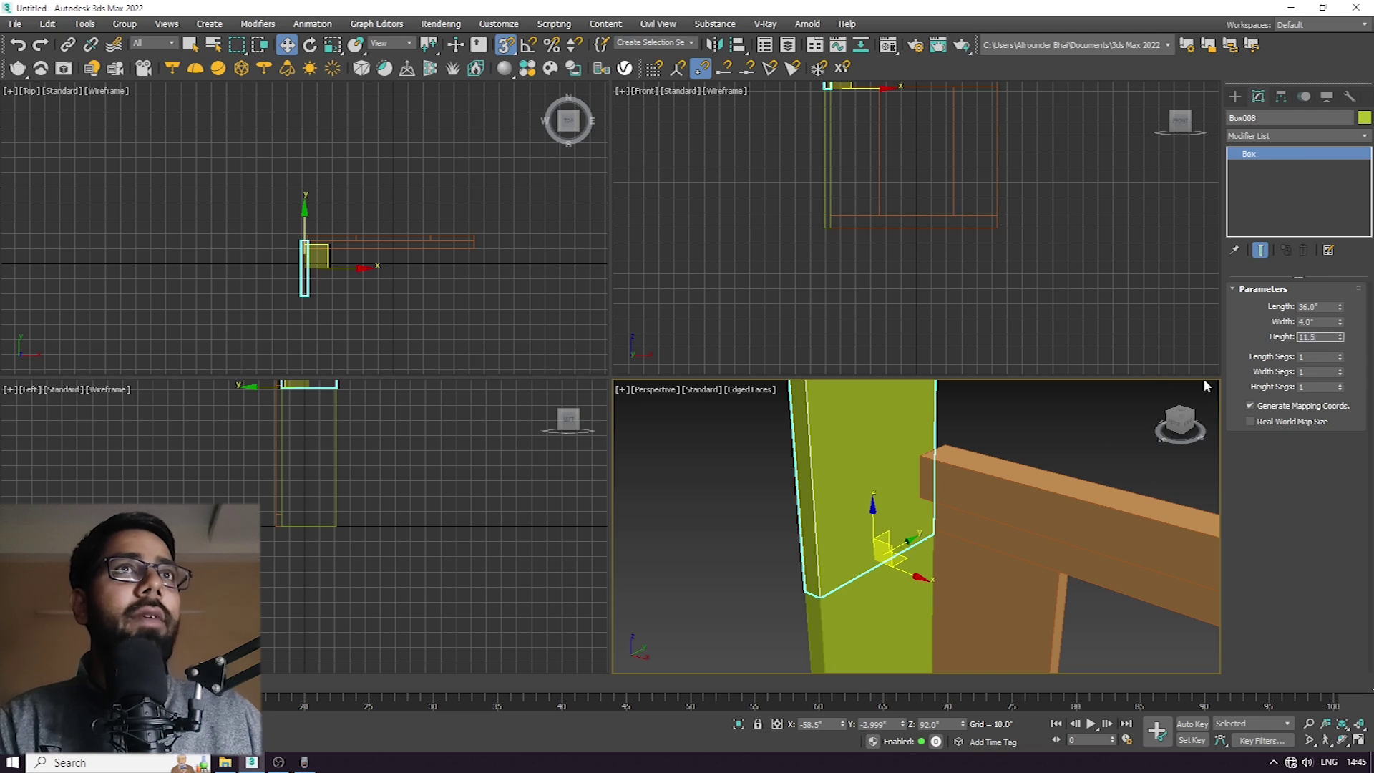
key("Return")
scroll(816, 501, "up", 6)
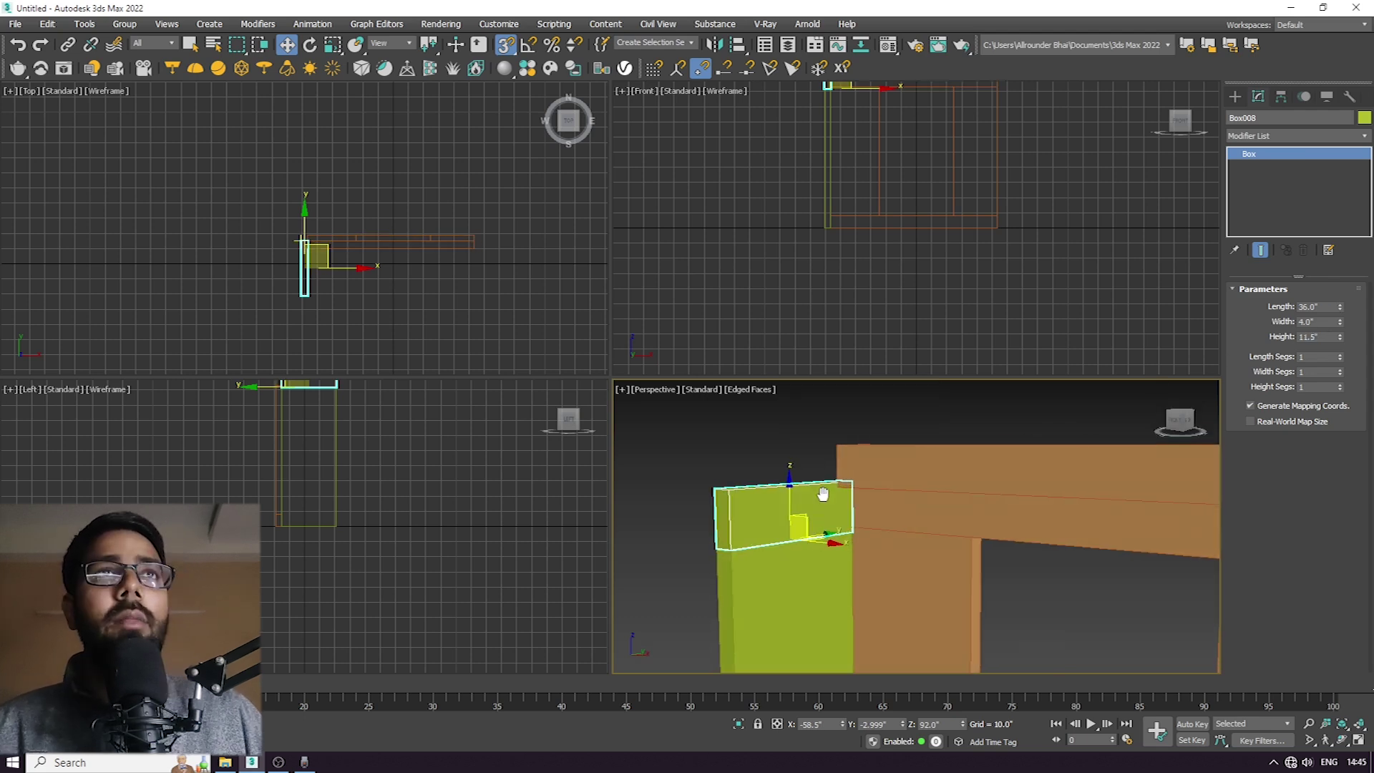
Examine how the short green top box lines up with the strips along the top of the front wall.
middle_click_drag(801, 517, 906, 513)
scroll(991, 508, "down", 2)
left_click(866, 597)
left_click(866, 492)
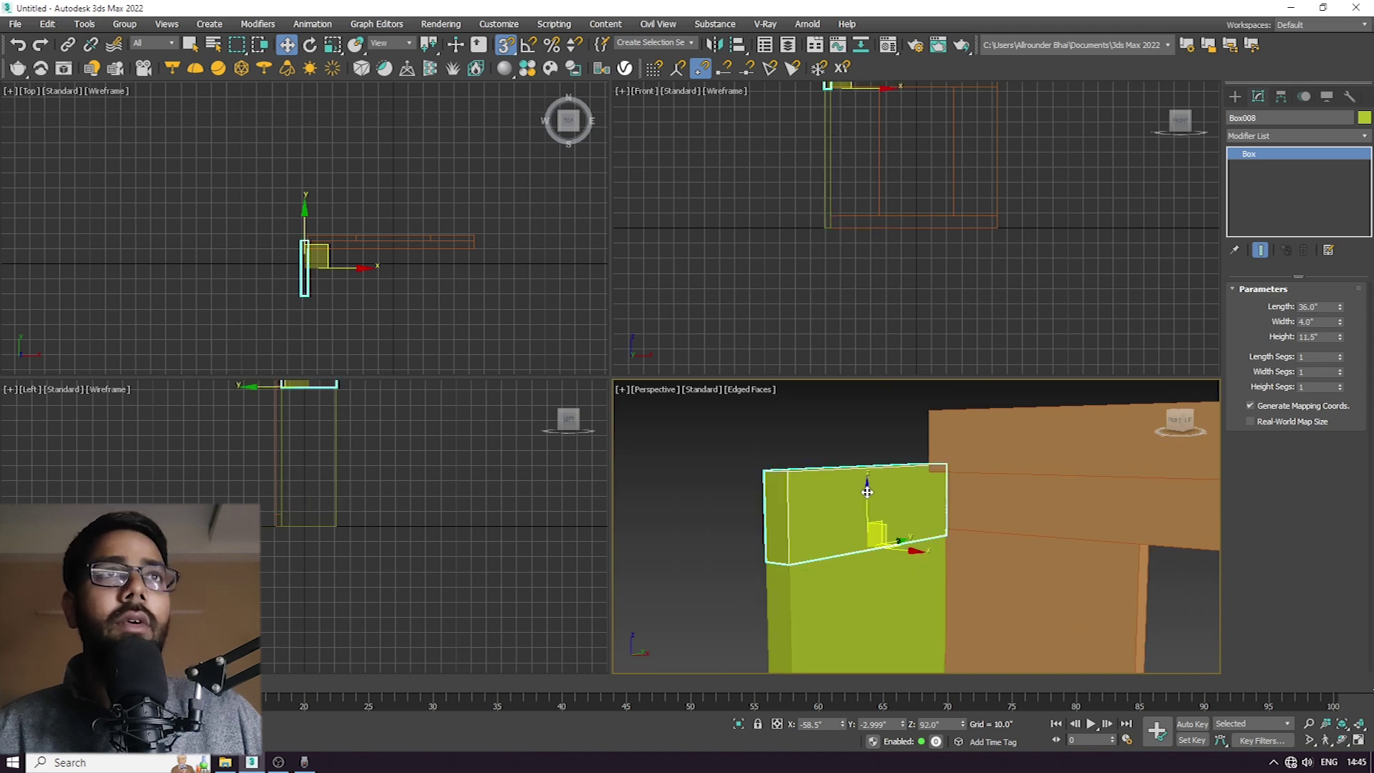
middle_click_drag(905, 526, 814, 548)
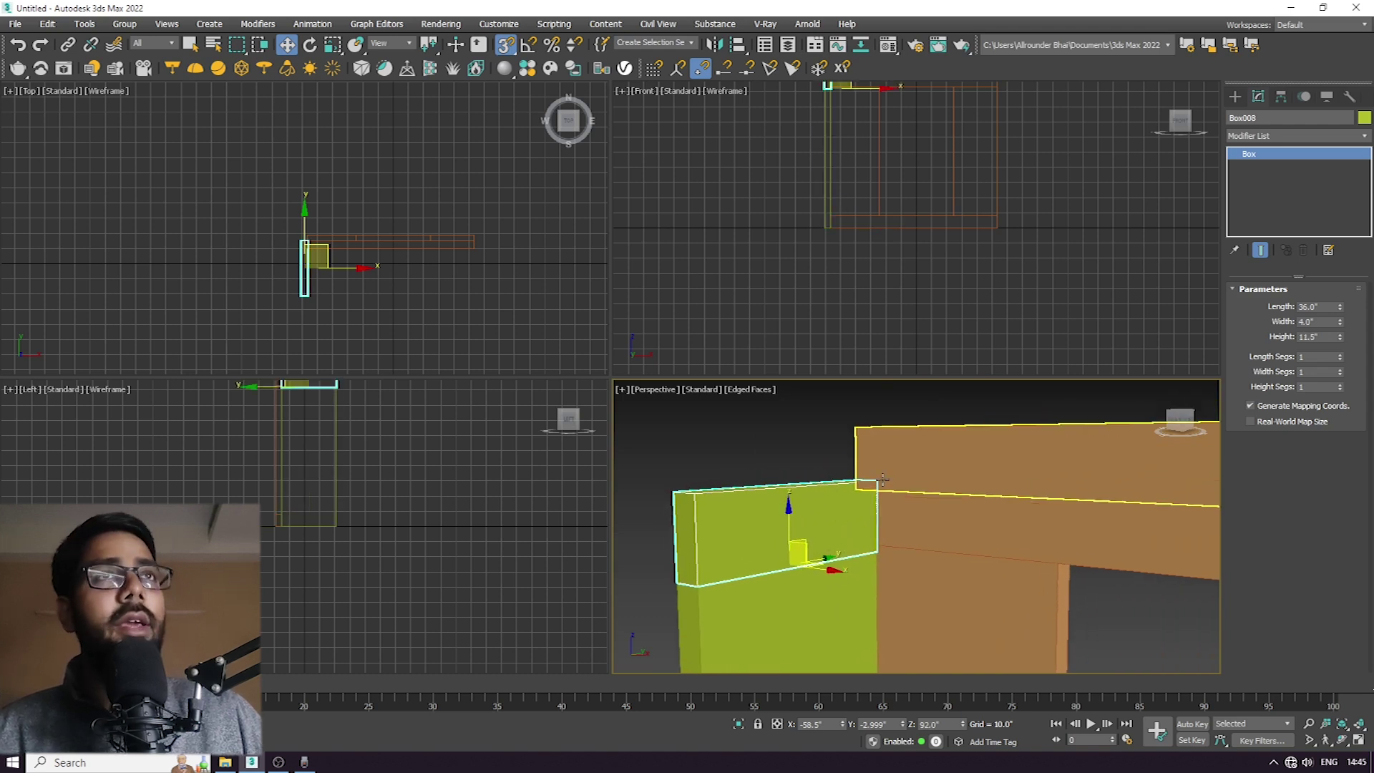
scroll(809, 481, "down", 3)
middle_click_drag(905, 512, 919, 430)
middle_click_drag(919, 430, 931, 530, "alt")
scroll(858, 608, "down", 3)
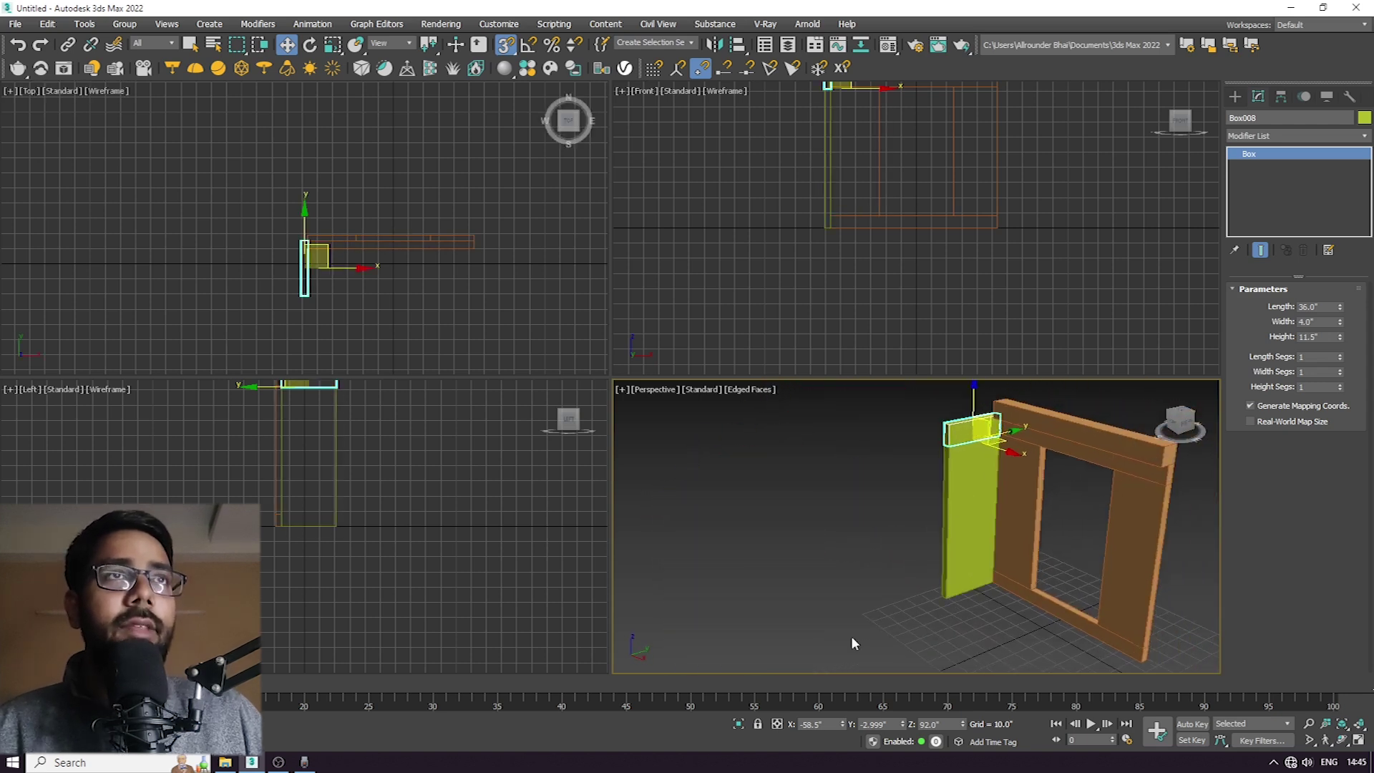
Make one independent copy of the tall green side box, placed apart from the wall on the open floor.
left_click(1235, 96)
left_click(970, 565)
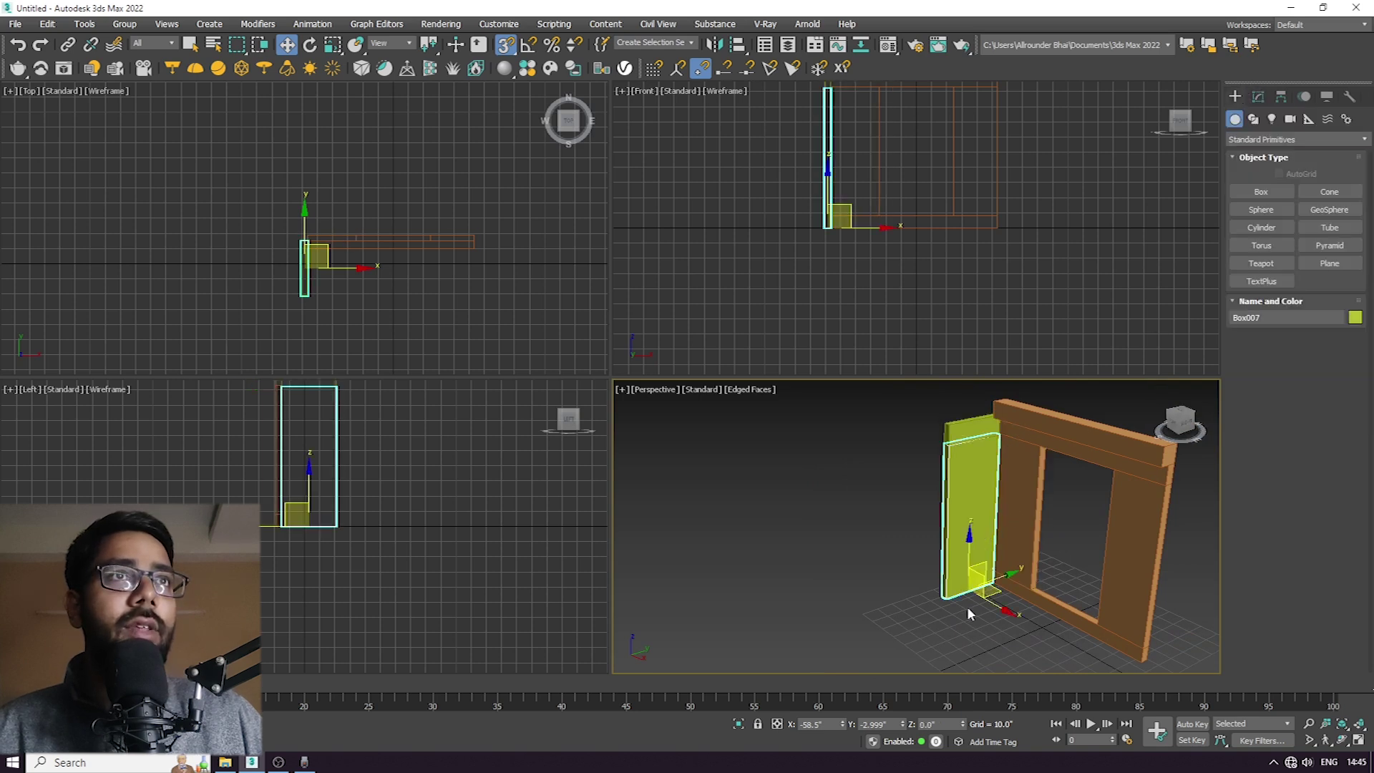
scroll(967, 614, "up", 3)
middle_click_drag(975, 582, 989, 531)
left_click_drag(1002, 515, 811, 557, "shift")
left_click(700, 439)
Set the copied box's length to 92 inches and snap its lower corner to the free end of the green side wall.
left_click(1258, 96)
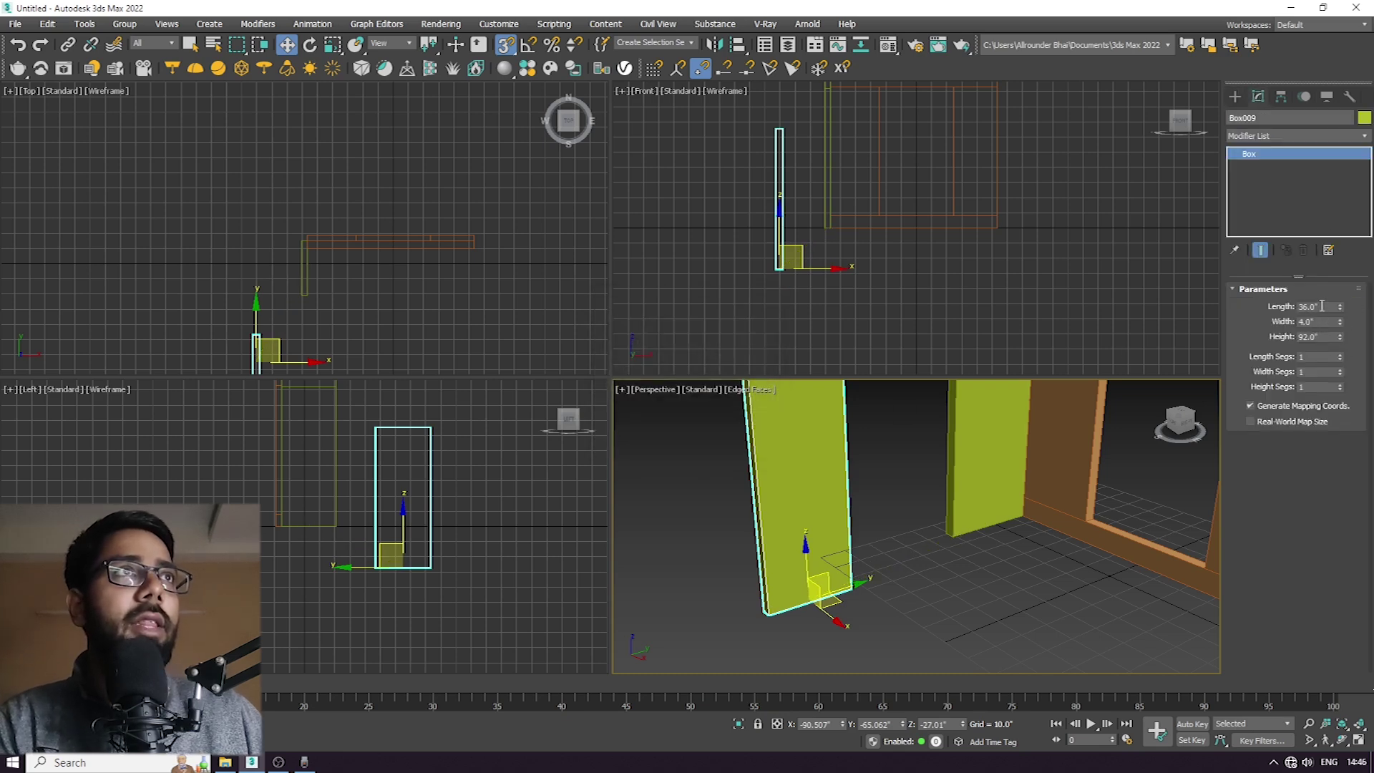
type("9")
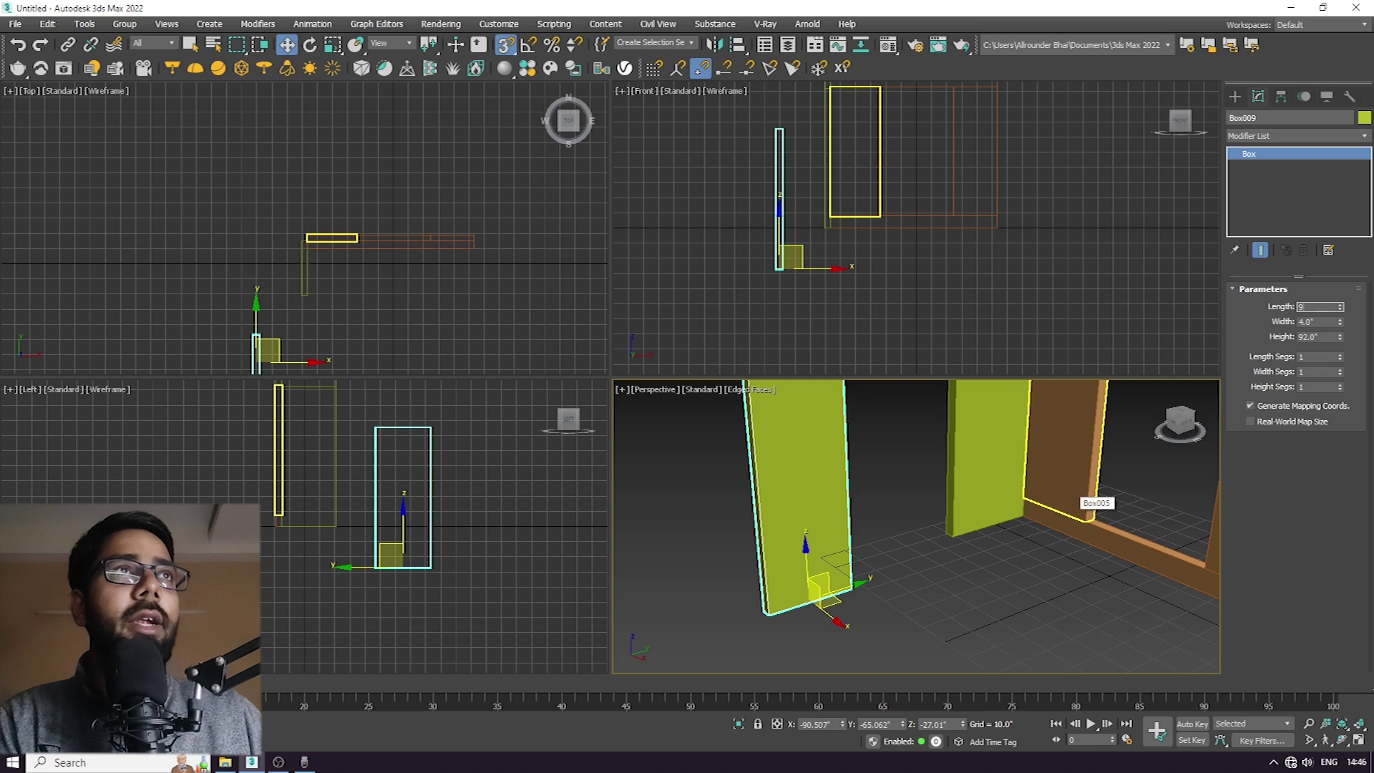
left_click_drag(899, 567, 972, 514)
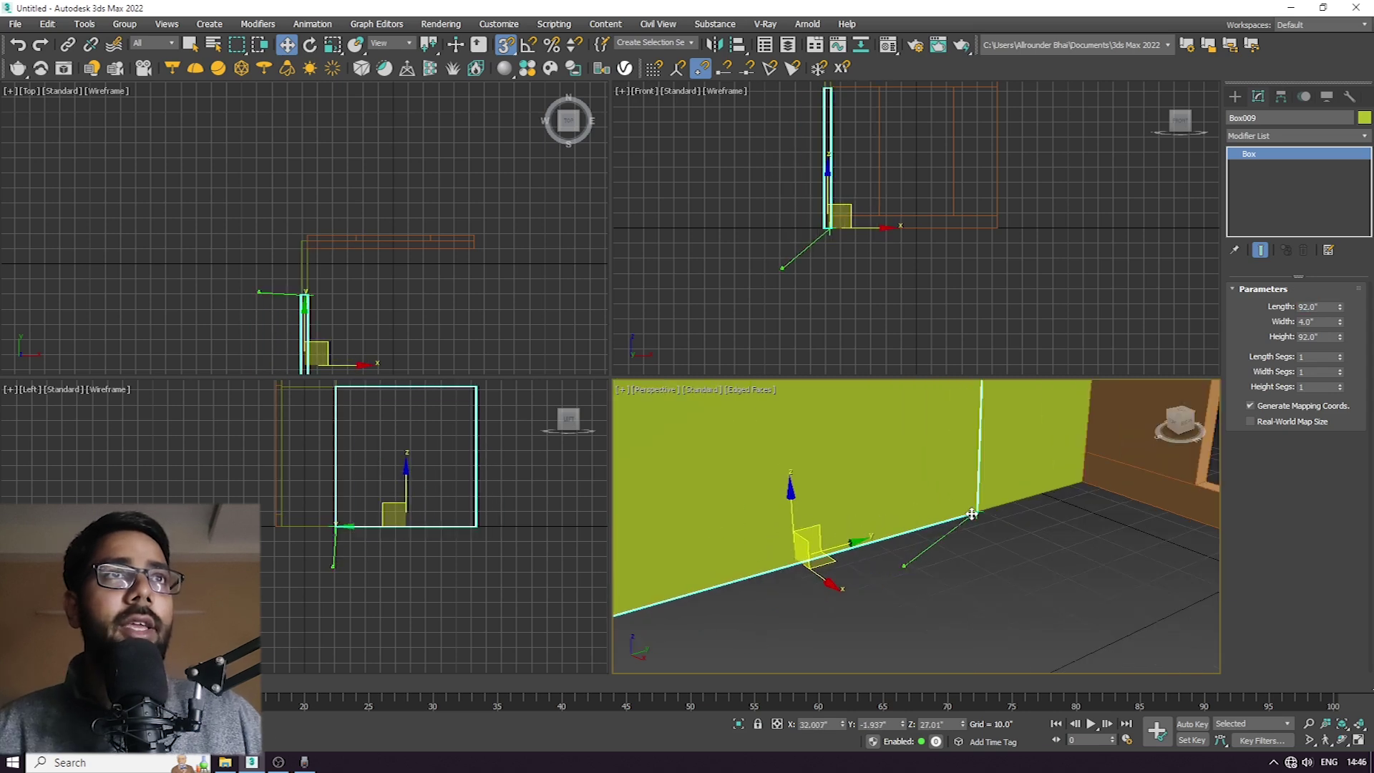
middle_click_drag(973, 514, 923, 483, "alt")
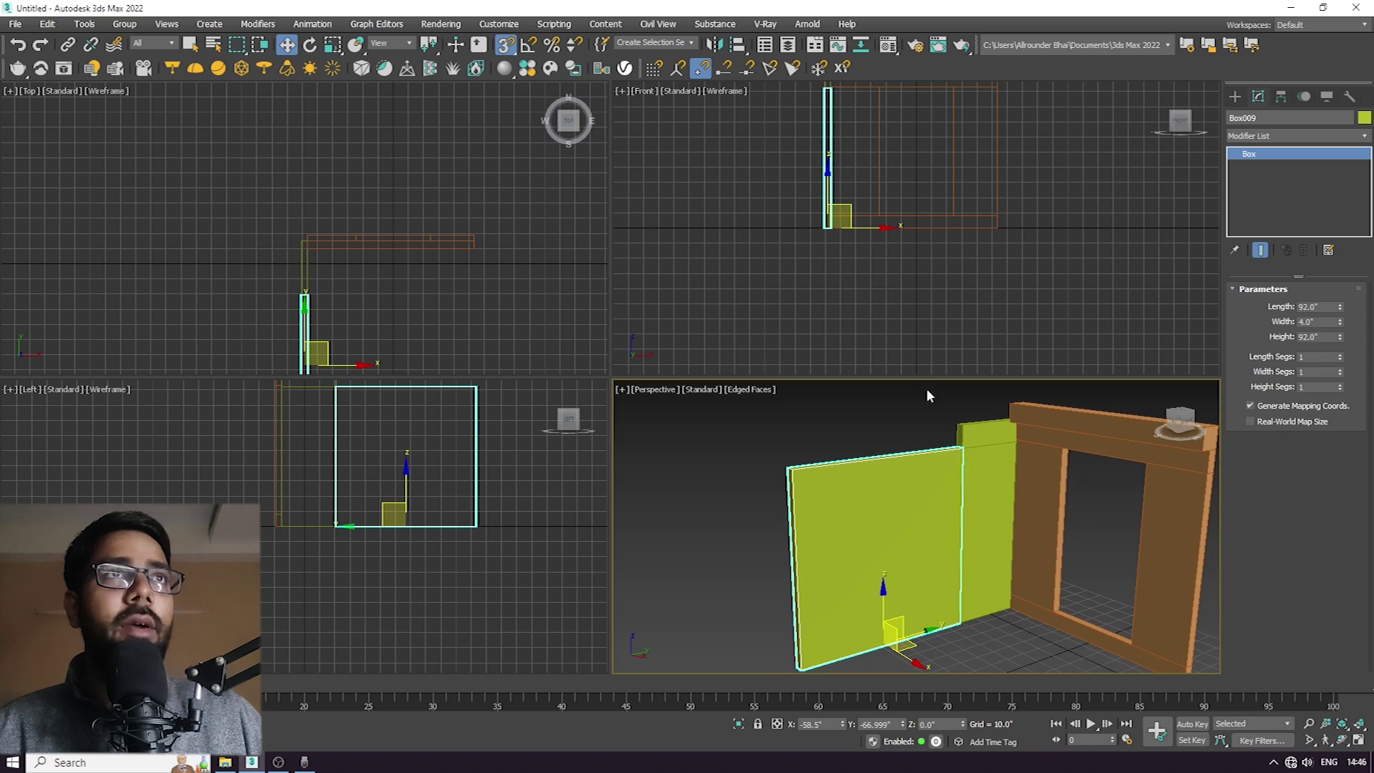
Delete the short green box on top of the side wall.
middle_click_drag(954, 503, 868, 448, "alt")
middle_click_drag(893, 530, 969, 459, "alt")
left_click(969, 463)
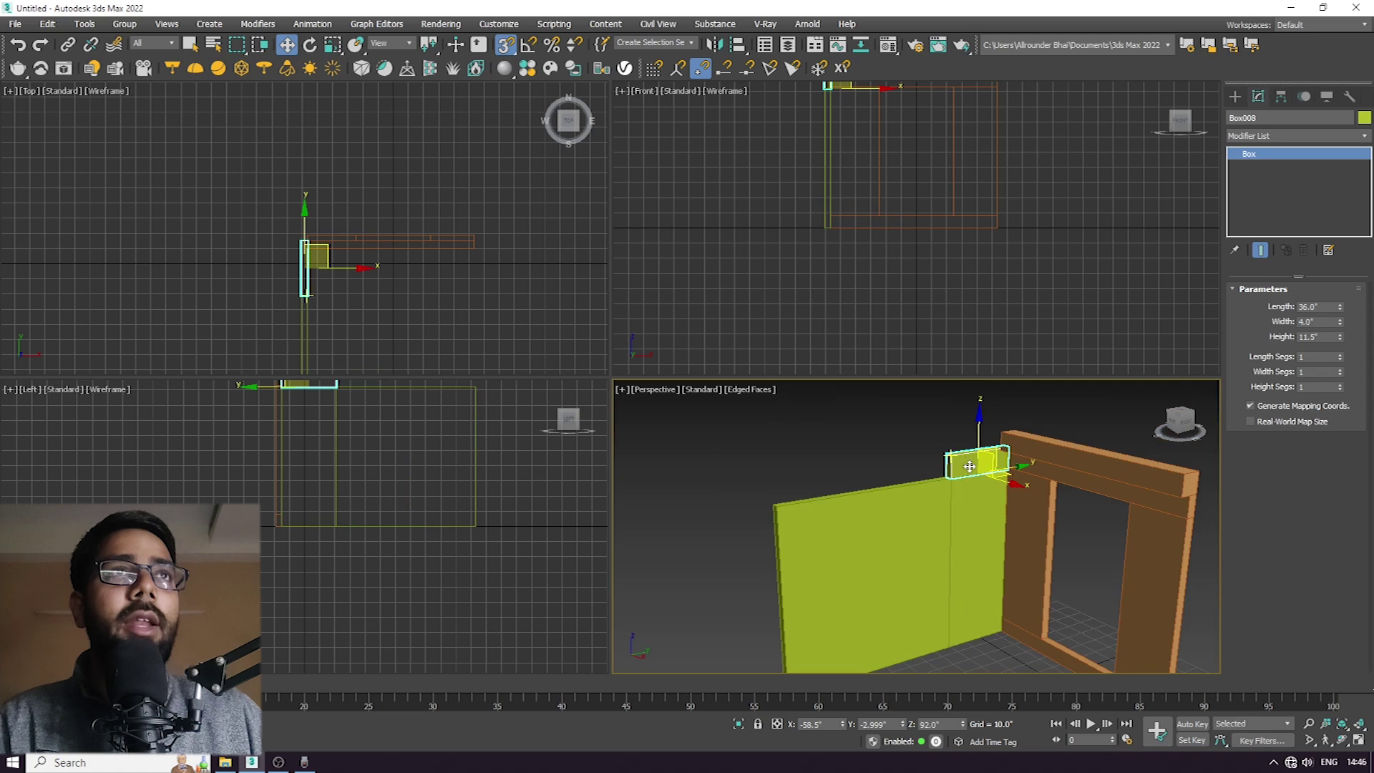
key("Delete")
Select both green side wall boxes together.
middle_click_drag(920, 584, 764, 577, "alt")
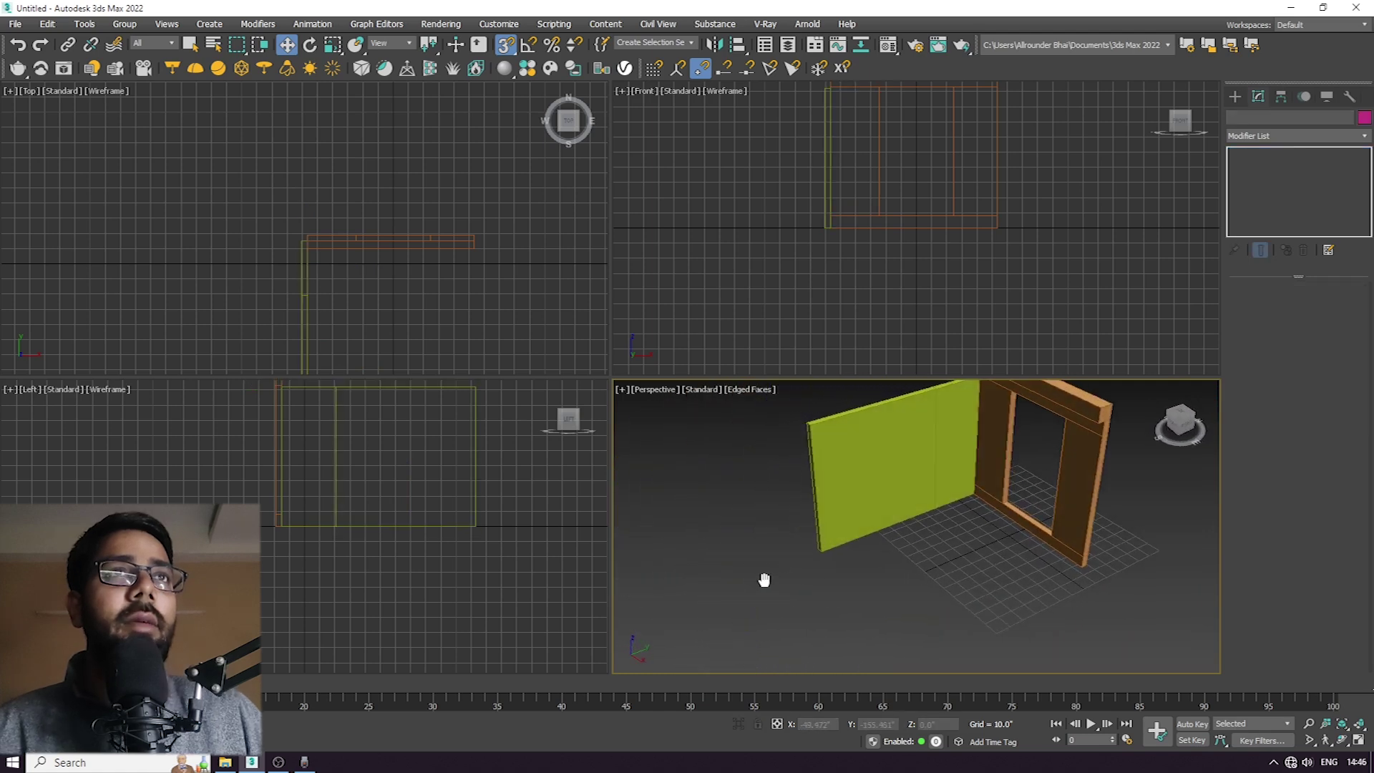
scroll(892, 537, "up", 5)
left_click(891, 537)
scroll(902, 529, "down", 3)
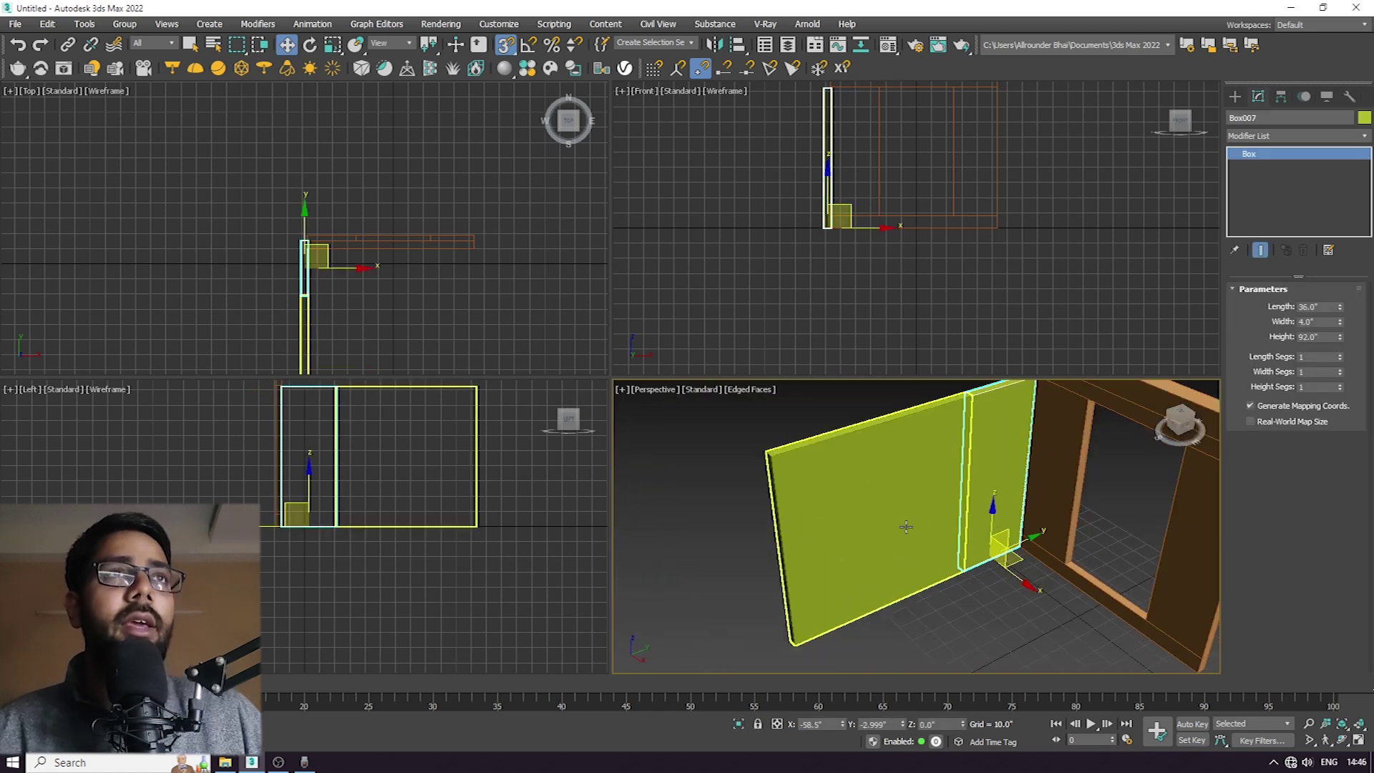
left_click(910, 546, "ctrl")
Create a box from the lower corner at the front wall's free end, with a base about 30 by 18 inches.
middle_click_drag(1056, 596, 991, 643, "alt")
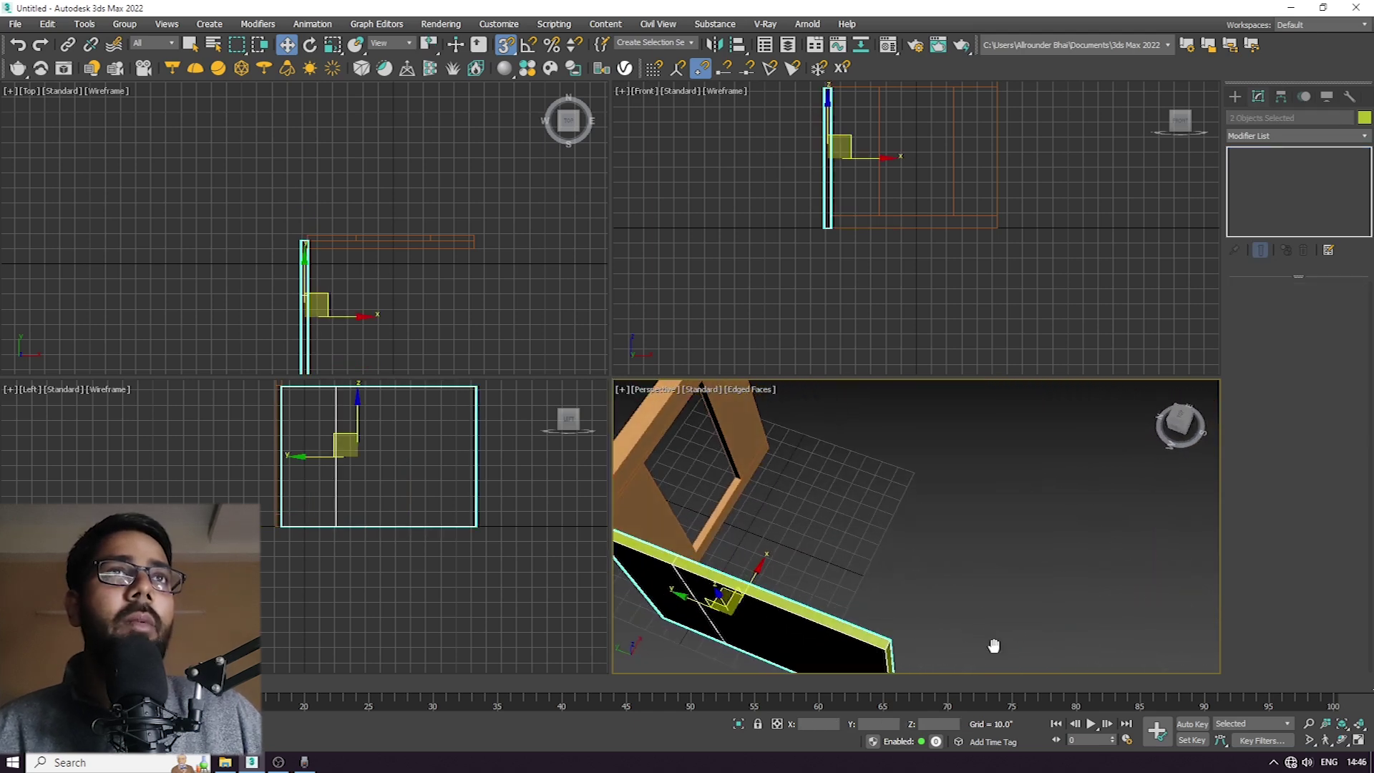
mouse_move(828, 500)
middle_mouse_down("alt")
mouse_move(890, 515)
mouse_move(839, 513)
middle_mouse_up("alt")
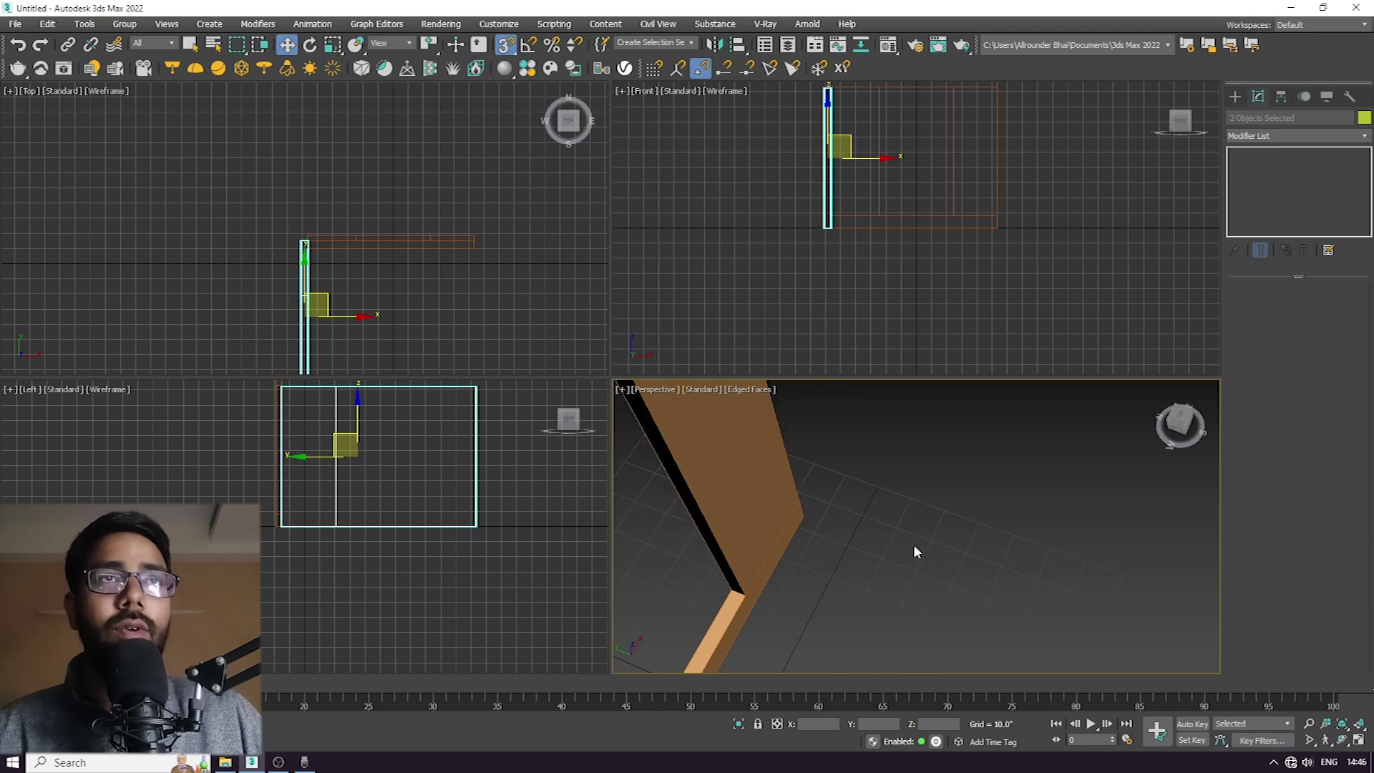
scroll(914, 547, "down", 4)
middle_click_drag(972, 592, 973, 496)
scroll(957, 566, "up", 3)
middle_click_drag(956, 566, 1000, 591)
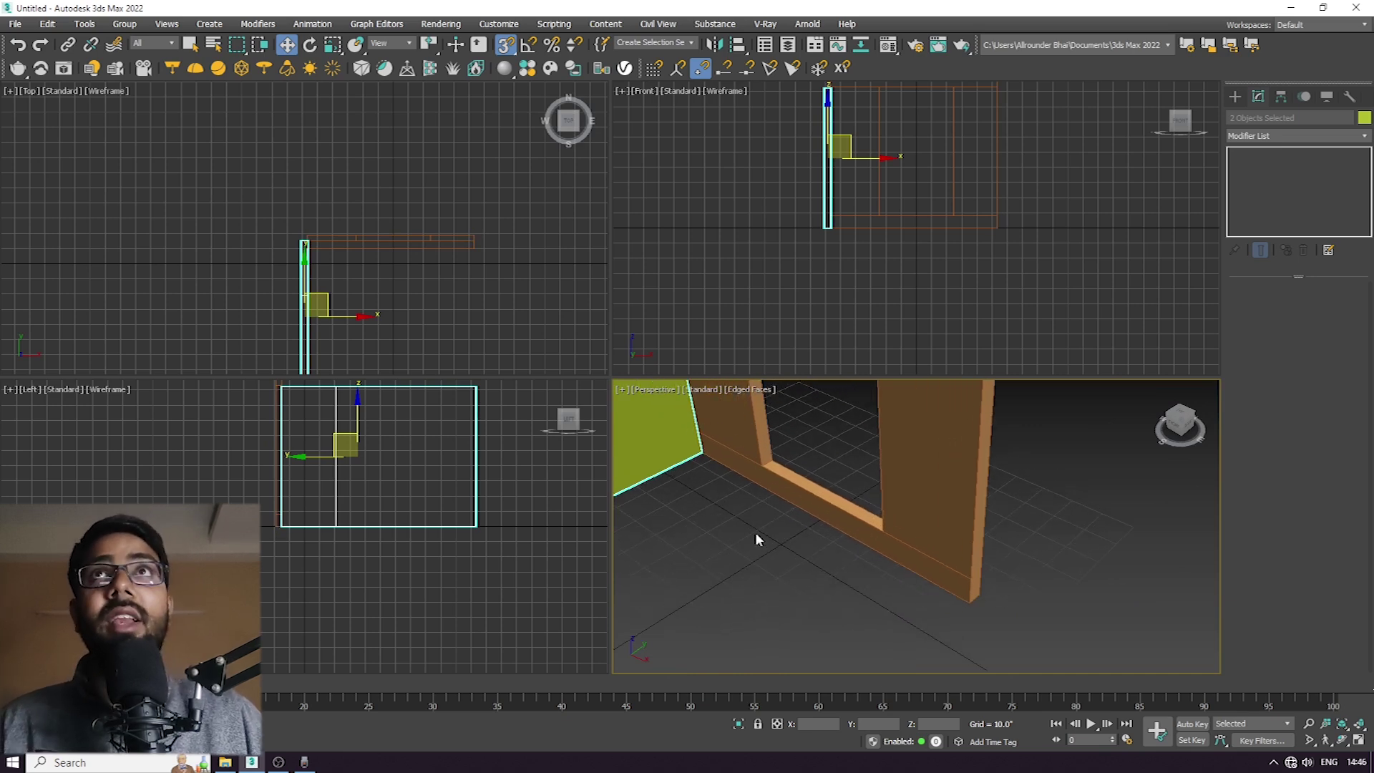
left_click(1235, 97)
left_click(1267, 193)
middle_click_drag(999, 538, 999, 563, "alt")
middle_click_drag(989, 621, 978, 518)
left_click_drag(955, 470, 936, 578)
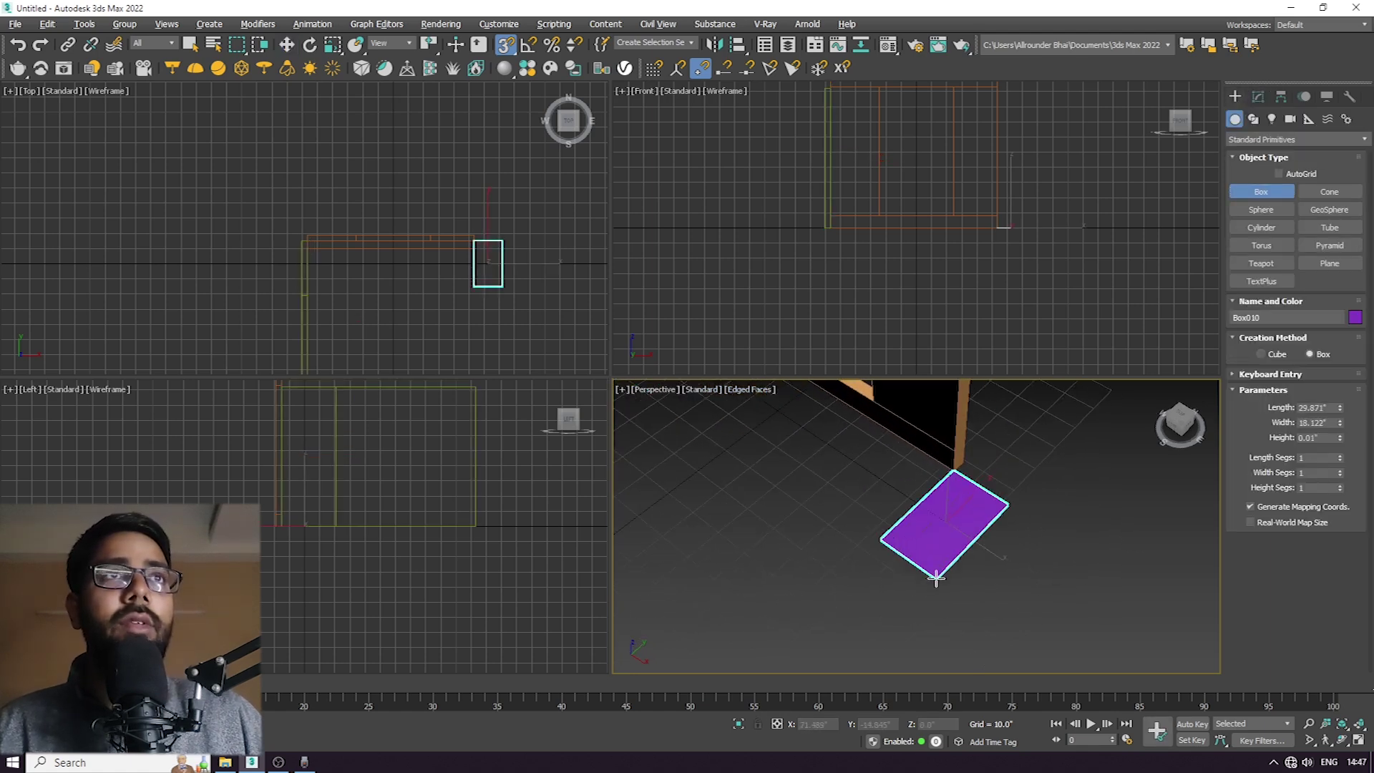
scroll(938, 480, "down", 5)
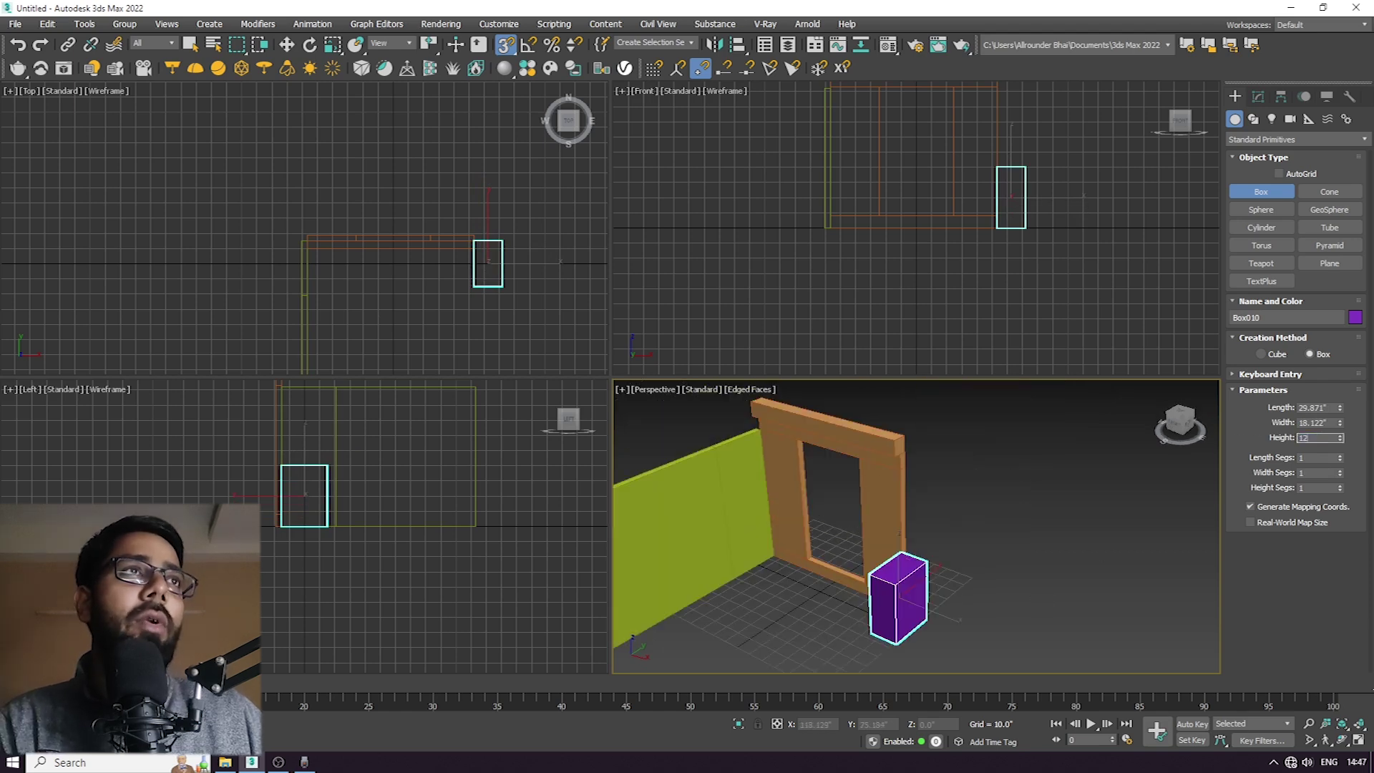
Set the purple box's height to 144 inches.
key("Return")
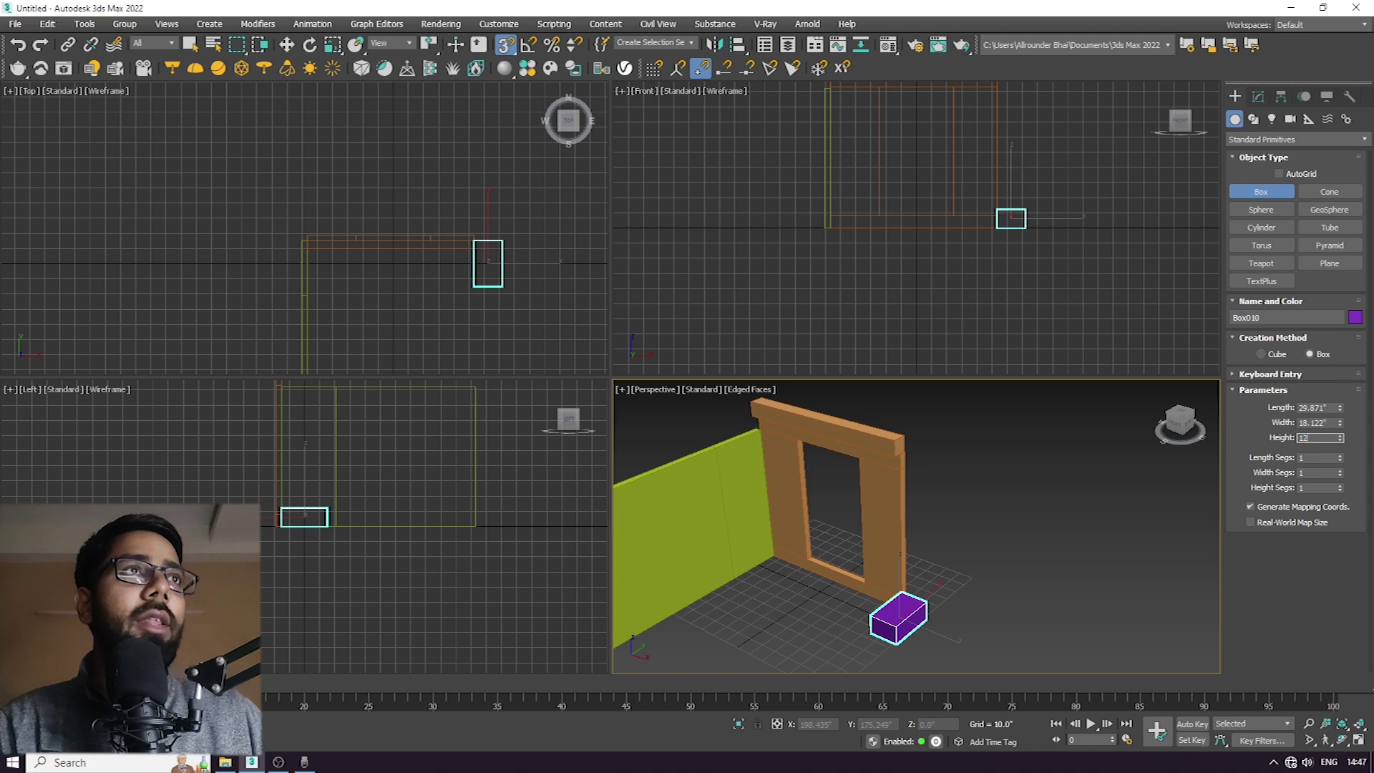
type("144")
key("Return")
Set the purple box's length to 15 inches and its width to 5 inches.
middle_click_drag(939, 491, 1018, 504, "alt")
middle_click_drag(937, 538, 859, 410, "alt")
middle_click_drag(1009, 478, 988, 512, "alt")
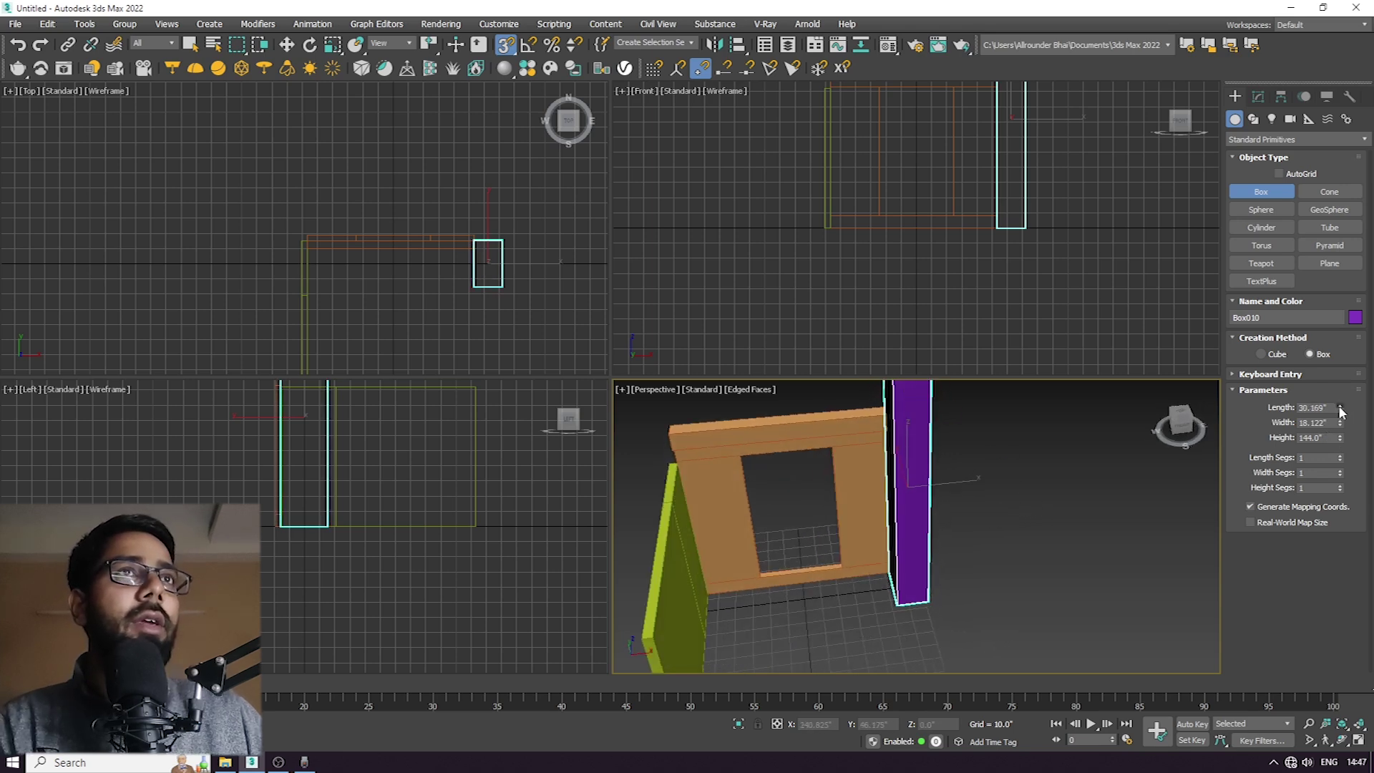
double_click(1316, 407)
type("15")
double_click(1321, 423)
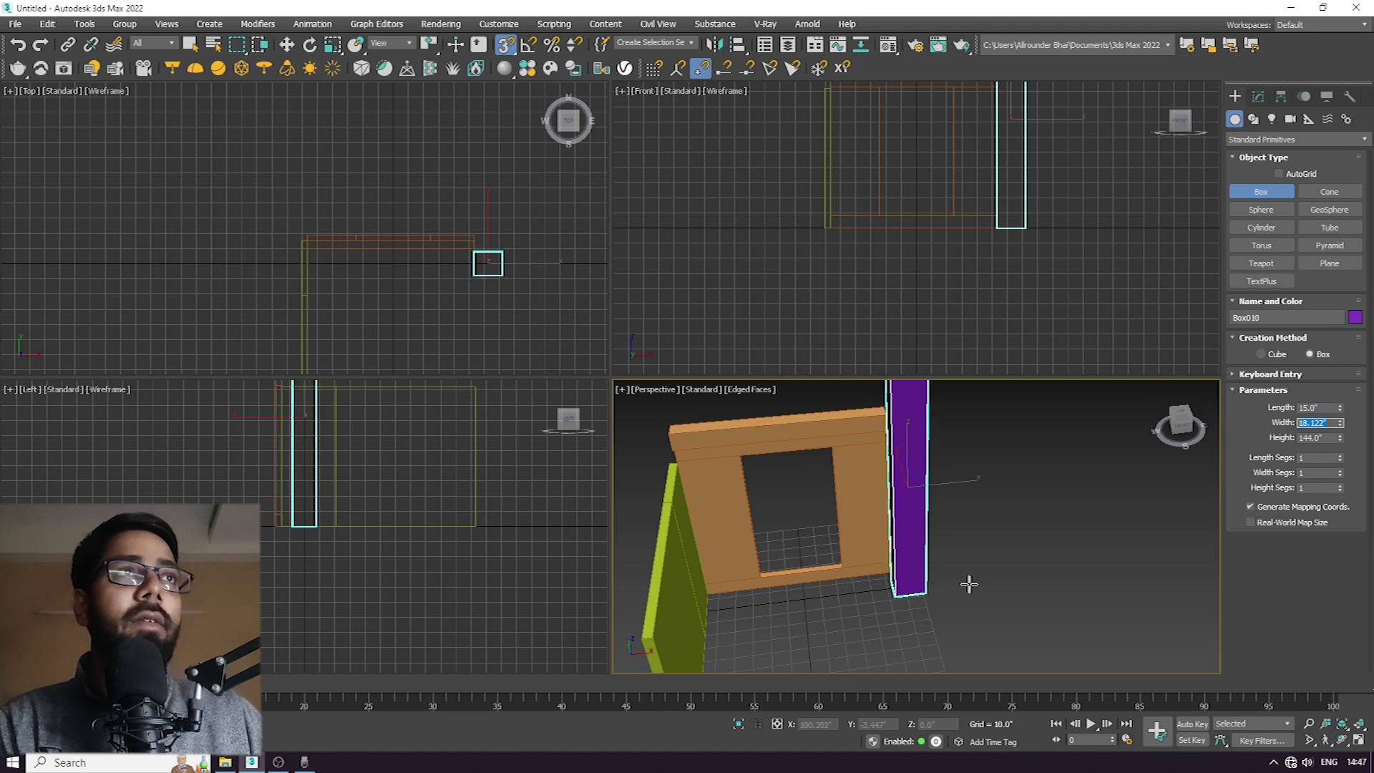
type("5")
key("Return")
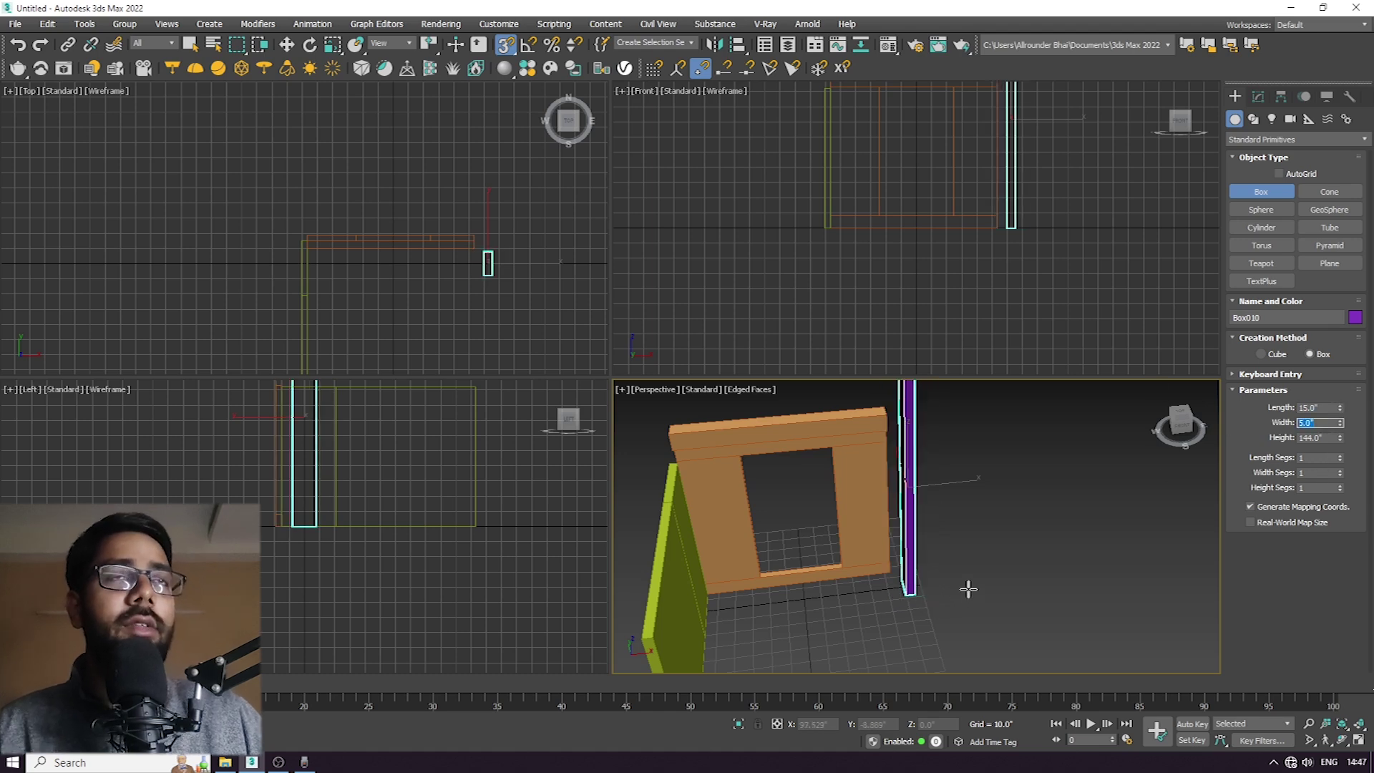
Move the purple box so its lower corner snaps to the lower corner at the free end of the front wall.
scroll(966, 586, "up", 5)
middle_click_drag(961, 548, 961, 564)
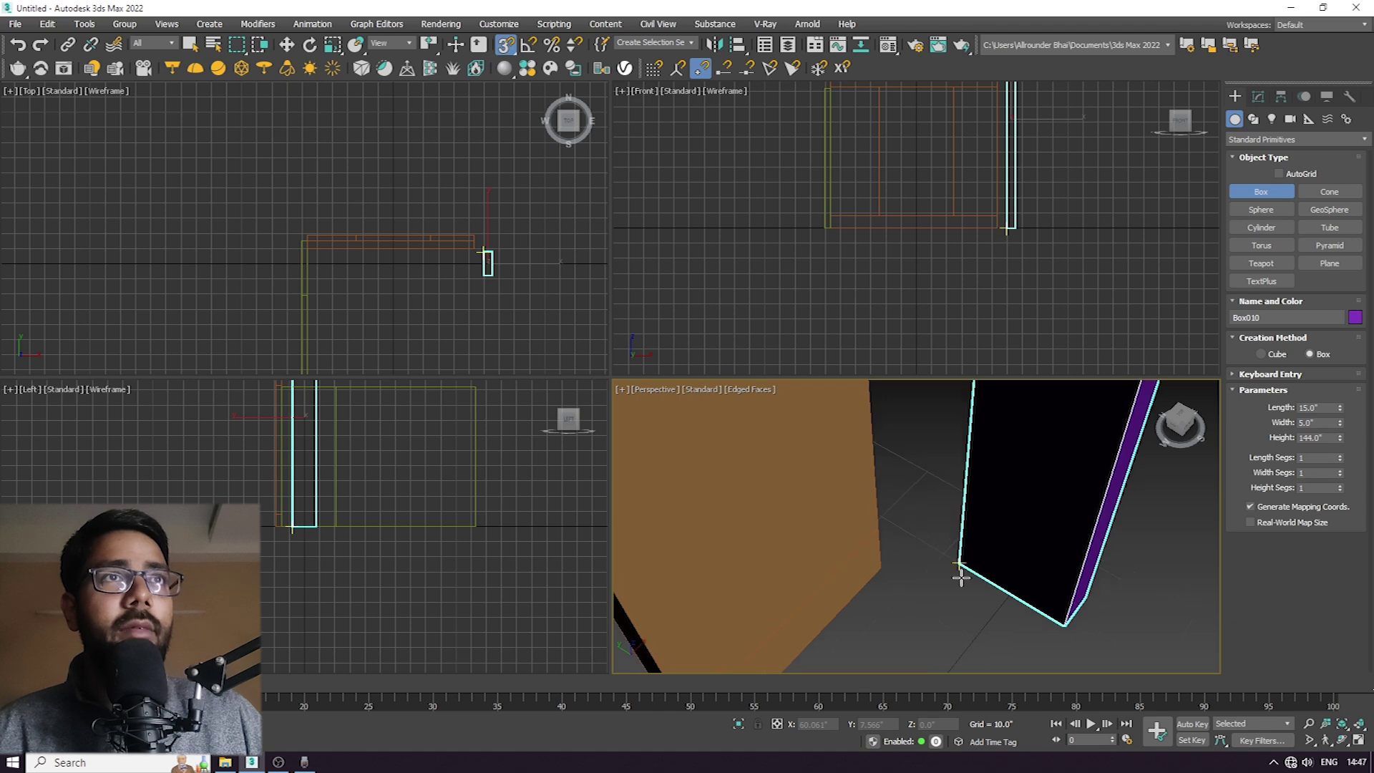
key("w")
left_click_drag(961, 560, 919, 561)
scroll(954, 540, "down", 5)
Make an independent copy of the two green side wall boxes toward the opposite side of the room.
middle_click_drag(954, 540, 816, 595)
left_click(903, 507)
mouse_move(816, 595)
left_mouse_down("shift")
mouse_move(879, 551)
mouse_move(1023, 496)
mouse_move(1066, 434)
left_mouse_up("shift")
left_click(688, 444)
Move the copied green side wall so its corner snaps against the outer lower corner of the purple column.
mouse_move(1024, 522)
middle_mouse_down("alt")
mouse_move(828, 509)
mouse_move(802, 563)
mouse_move(890, 450)
mouse_move(791, 414)
middle_mouse_up("alt")
left_click_drag(792, 420, 946, 658)
left_click(951, 654)
scroll(1018, 603, "down", 6)
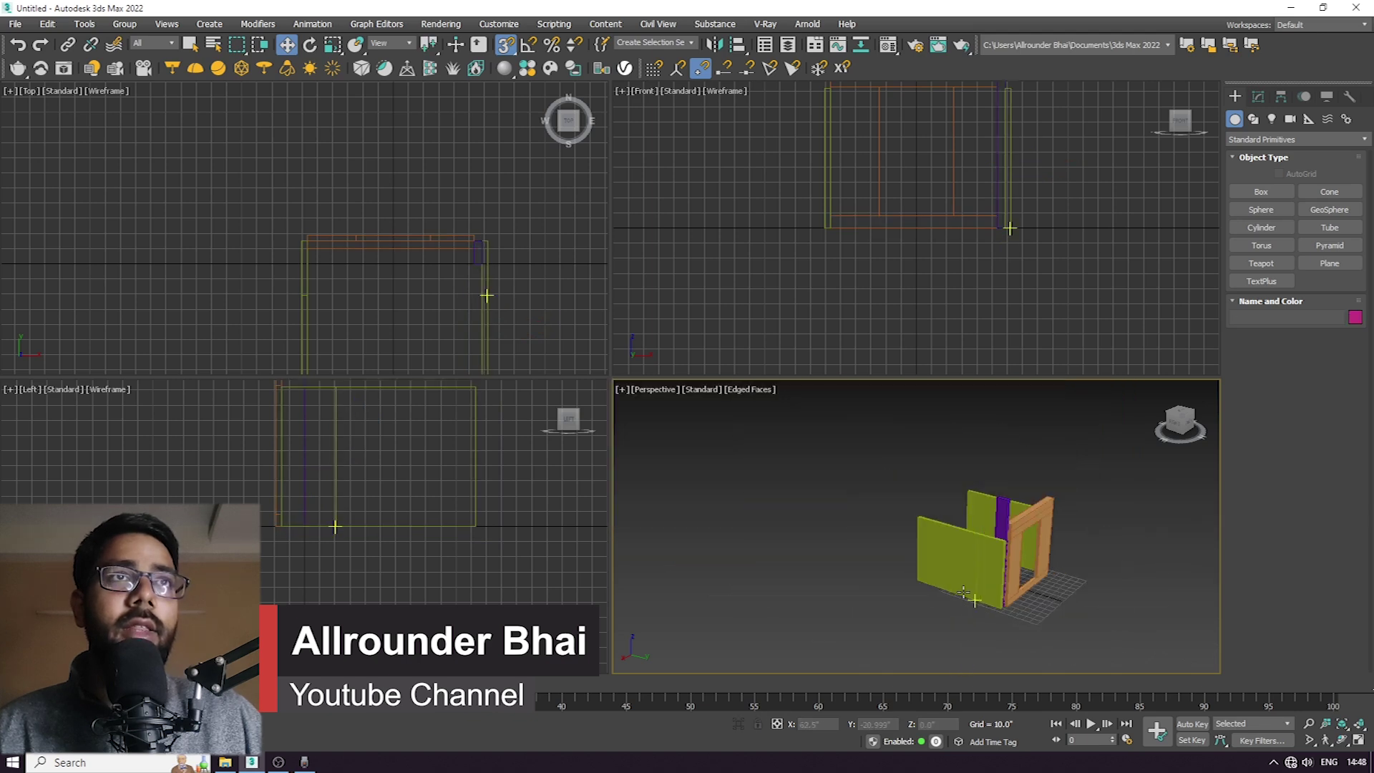
Compare the two long green side boxes by selecting both of them in the Left view.
scroll(973, 598, "up", 5)
left_click(978, 436)
left_click(977, 436)
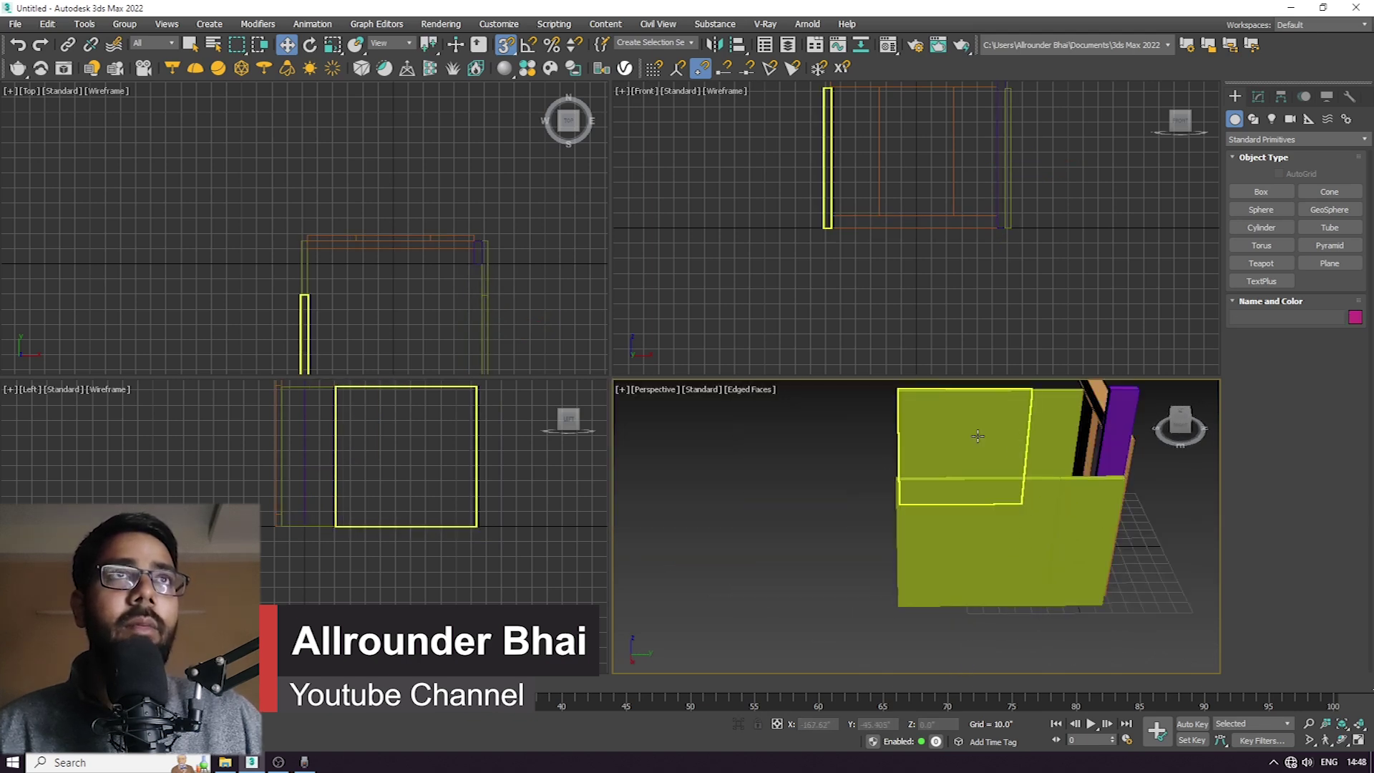
scroll(458, 521, "up", 3)
middle_click_drag(469, 526, 459, 596)
left_click_drag(363, 568, 363, 568)
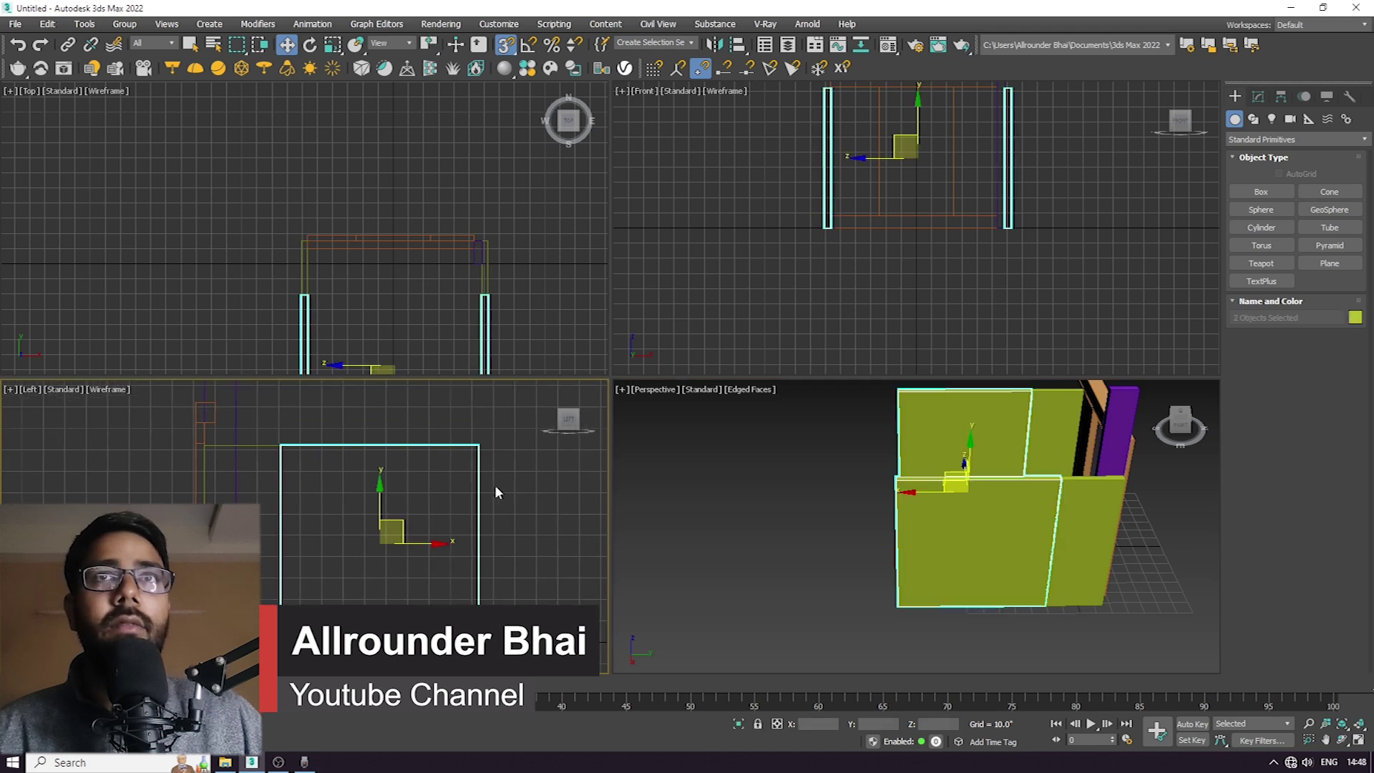
left_click(787, 558)
Check the dimensions of the copied green side boxes next to the purple column.
middle_click_drag(787, 558, 988, 540, "alt")
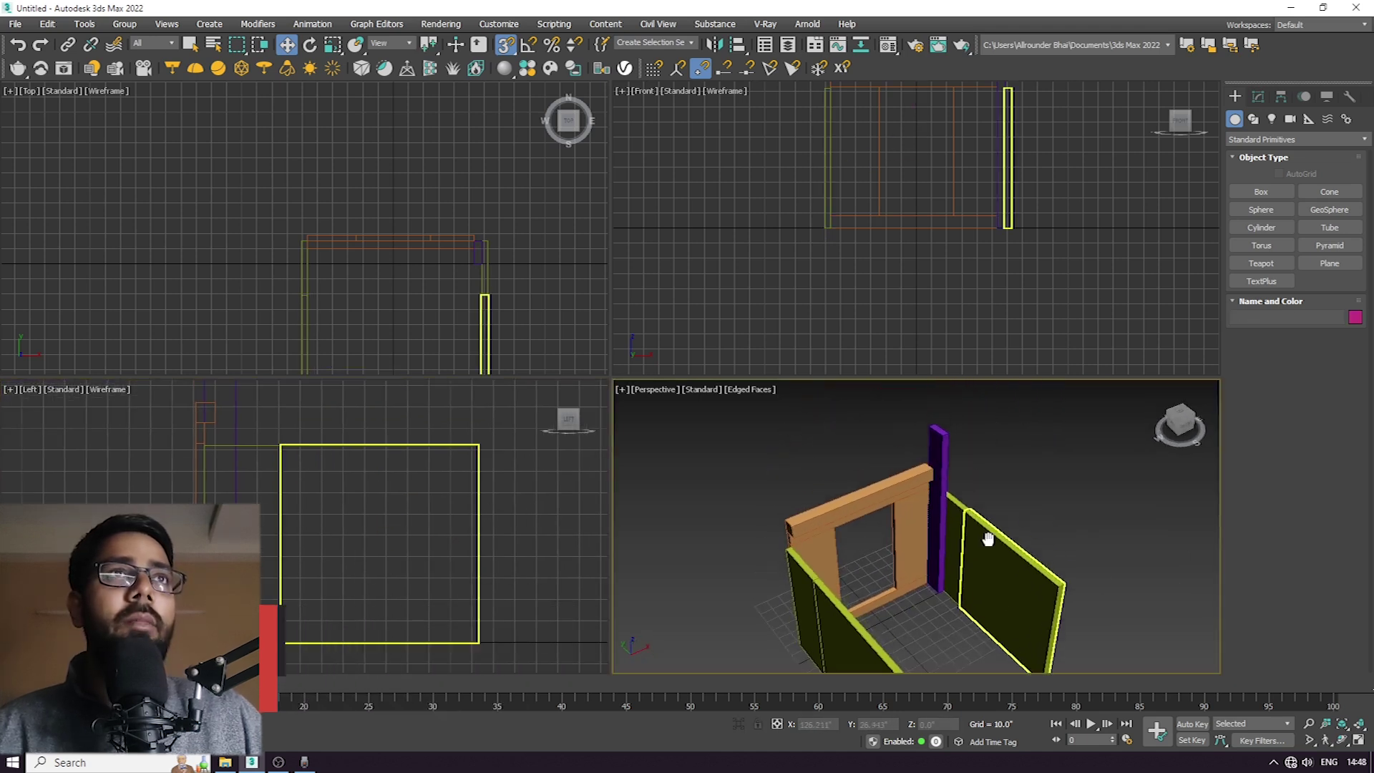
scroll(944, 521, "up", 5)
scroll(959, 552, "up", 5)
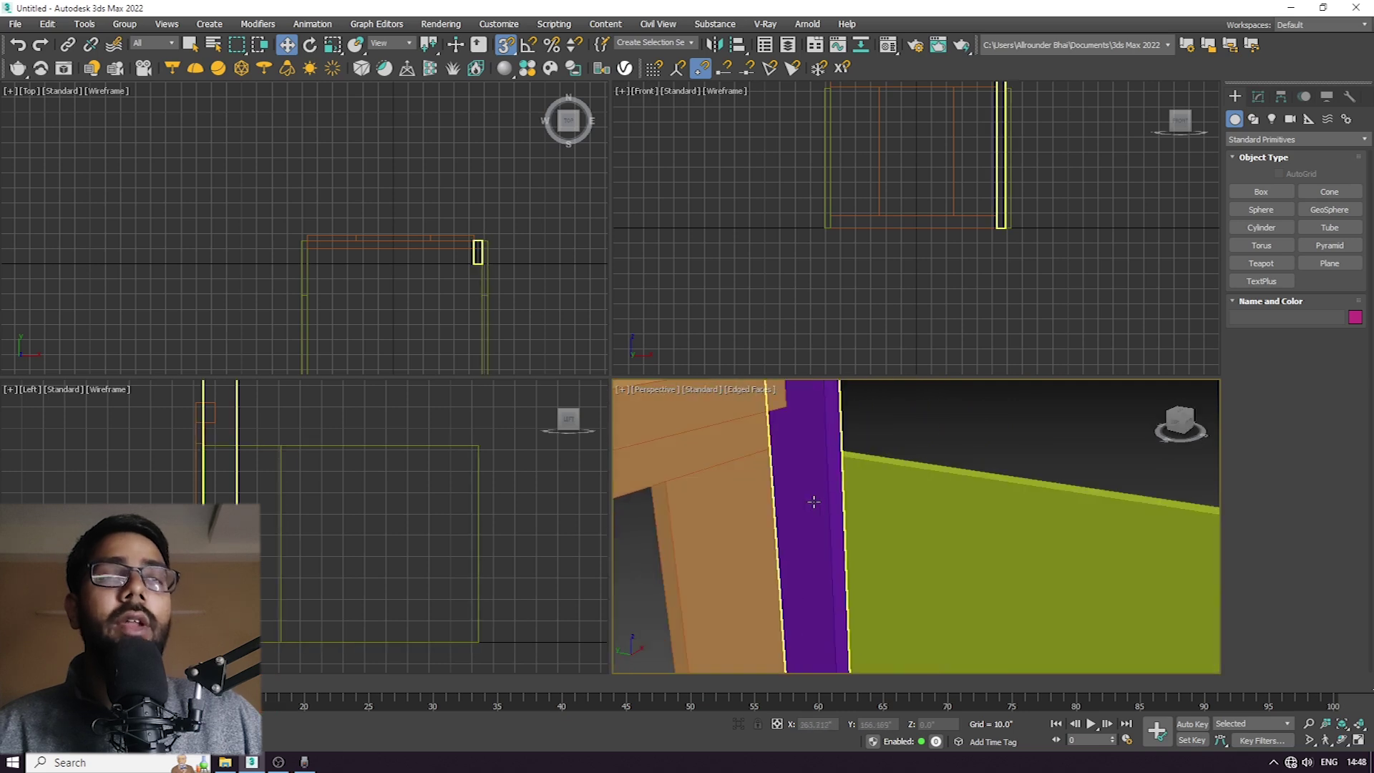
left_click(800, 516)
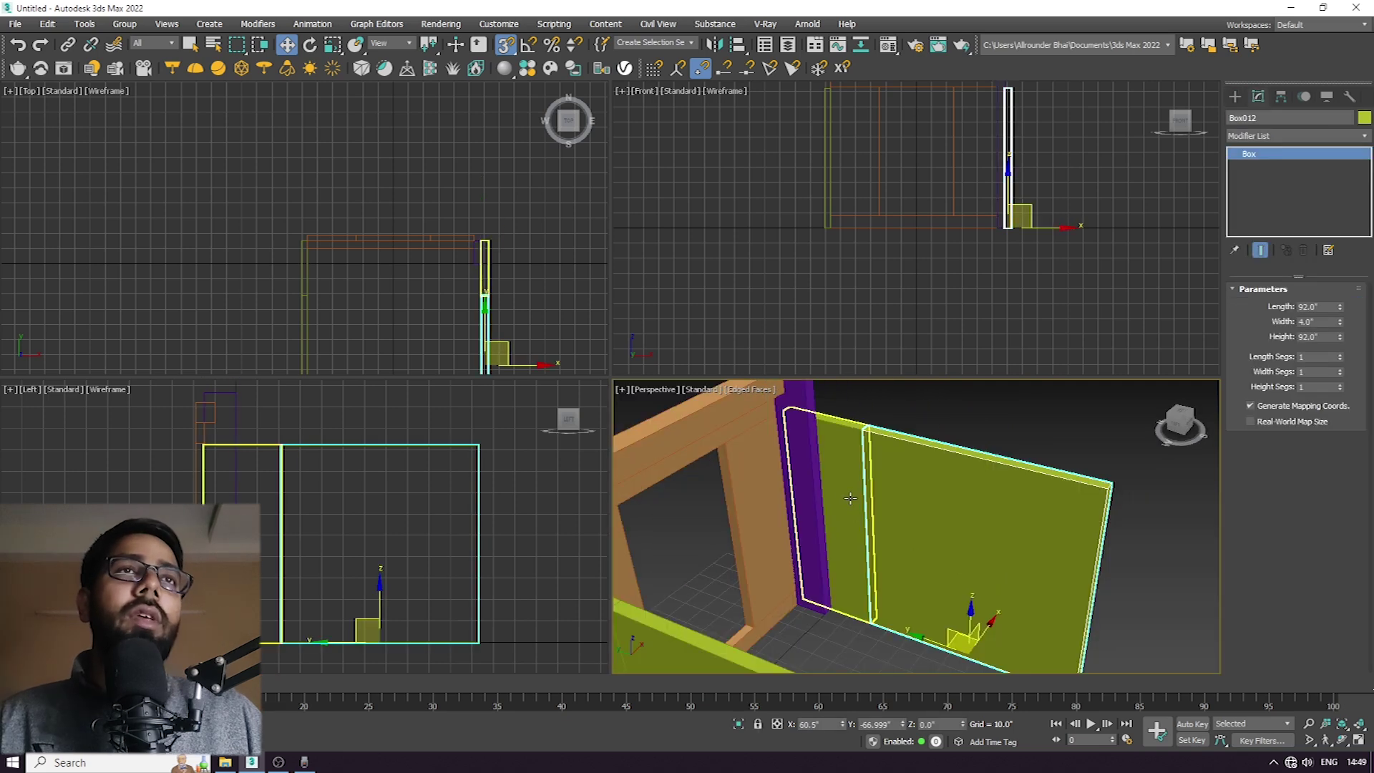
left_click(844, 486)
left_click(938, 523)
middle_click_drag(977, 594, 803, 580, "alt")
Create a single box spanning both copied green side boxes corner to corner, 128 inches long, 4 inches wide and 92 inches high.
left_click(1235, 96)
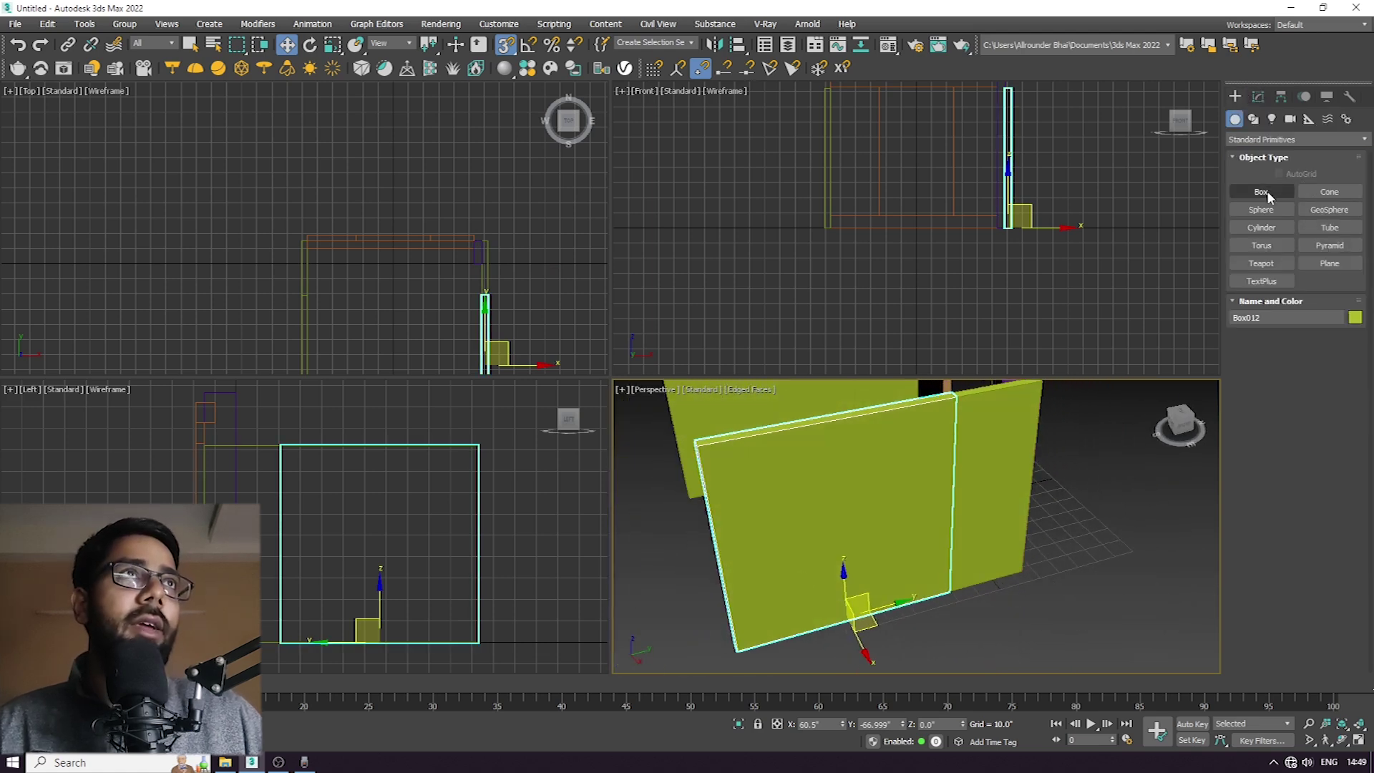
left_click(1261, 192)
middle_click_drag(827, 573, 981, 563, "alt")
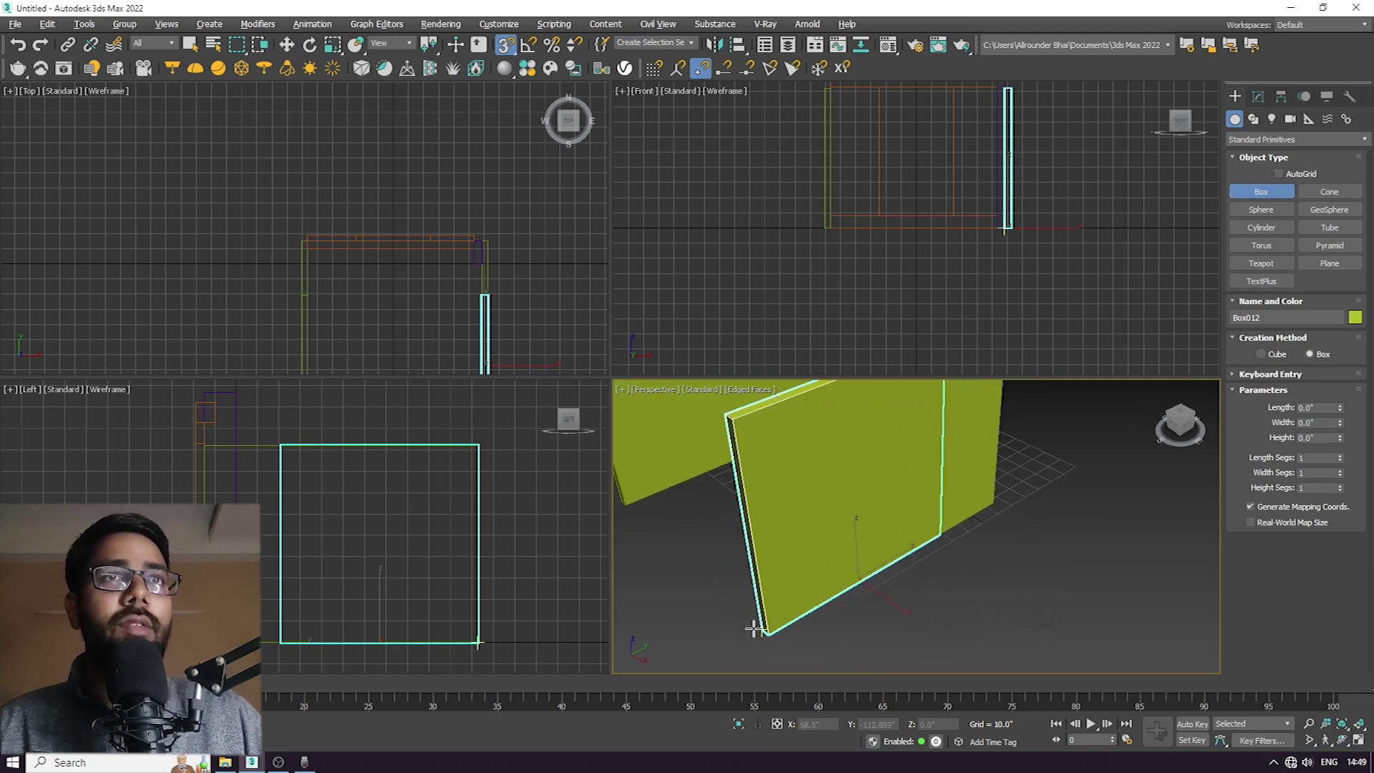
left_click_drag(752, 629, 1000, 497)
scroll(948, 588, "down", 5)
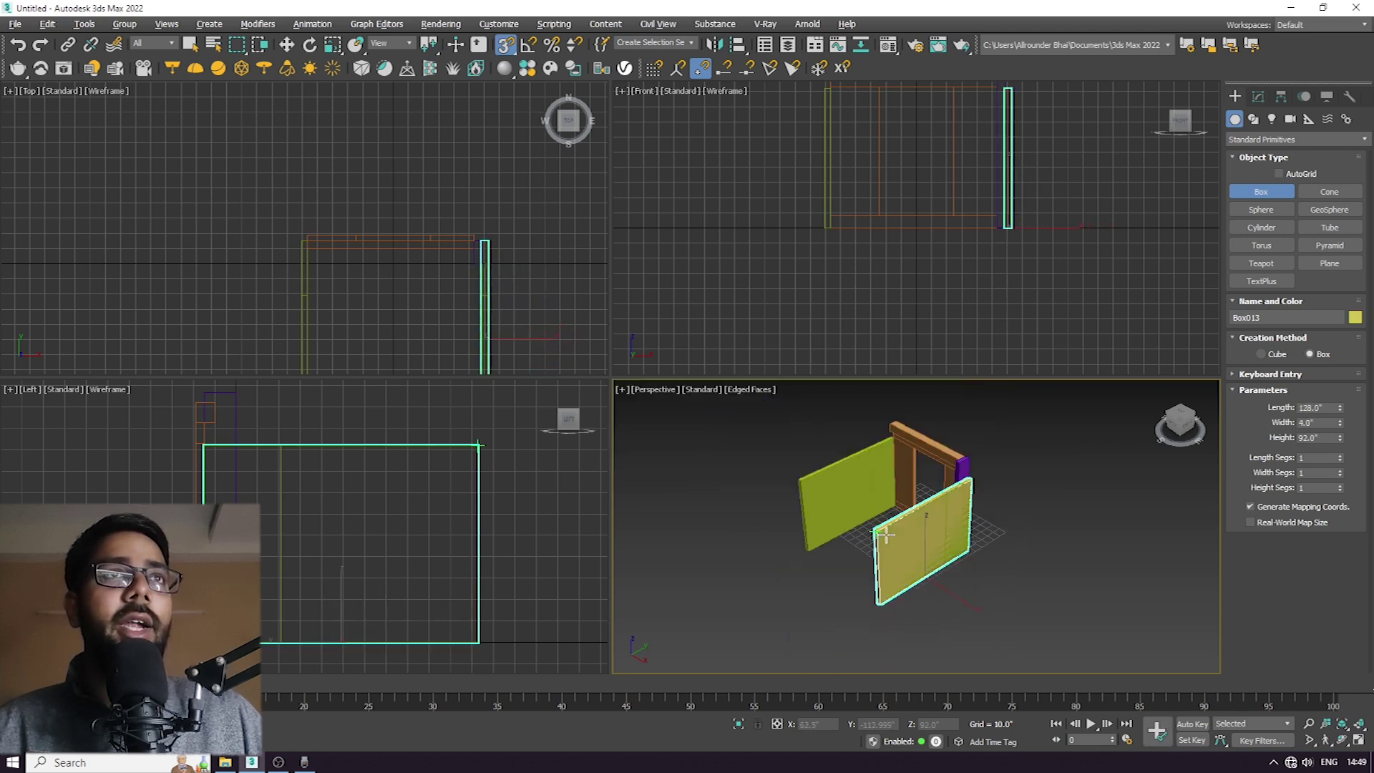
Delete the two copied green side boxes that overlap the new 128-inch side wall box beside the purple column.
scroll(958, 566, "up", 5)
key("w")
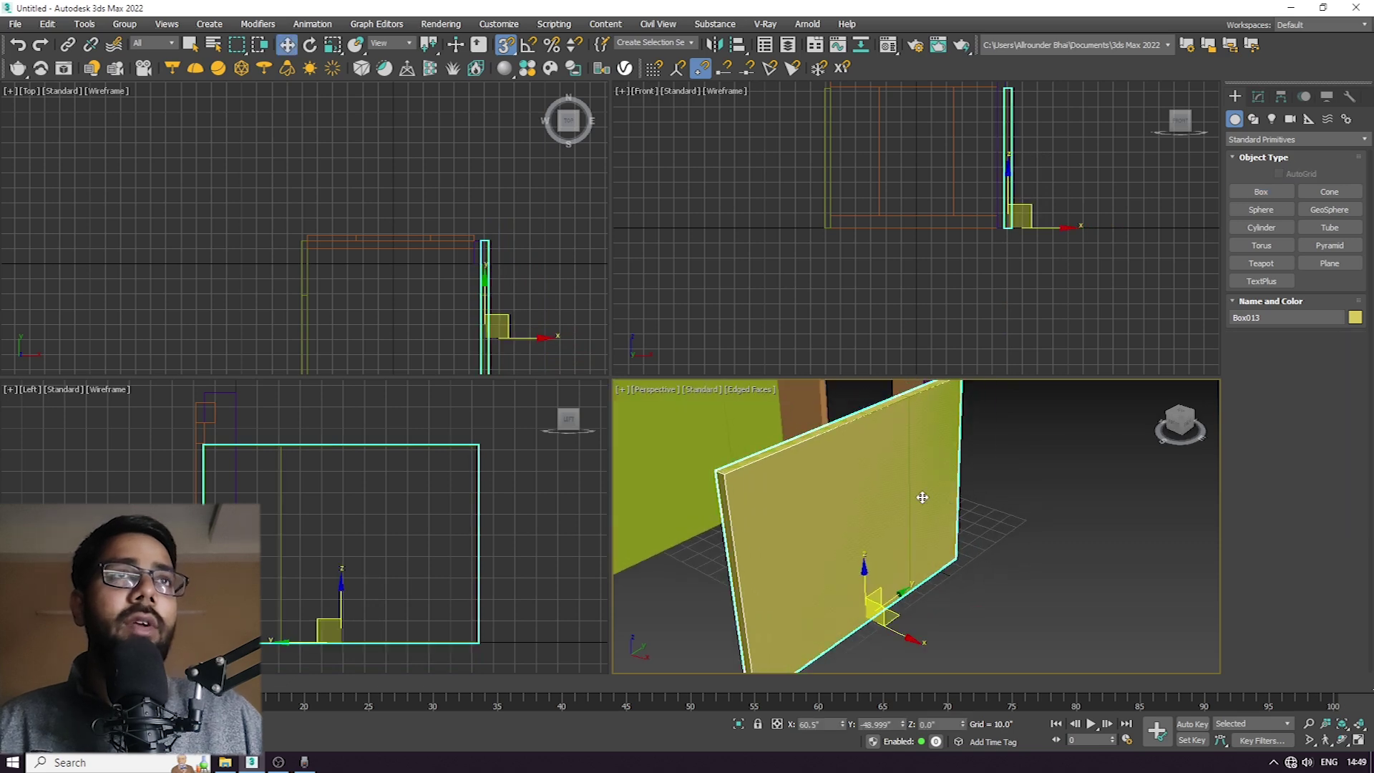
left_click(895, 531)
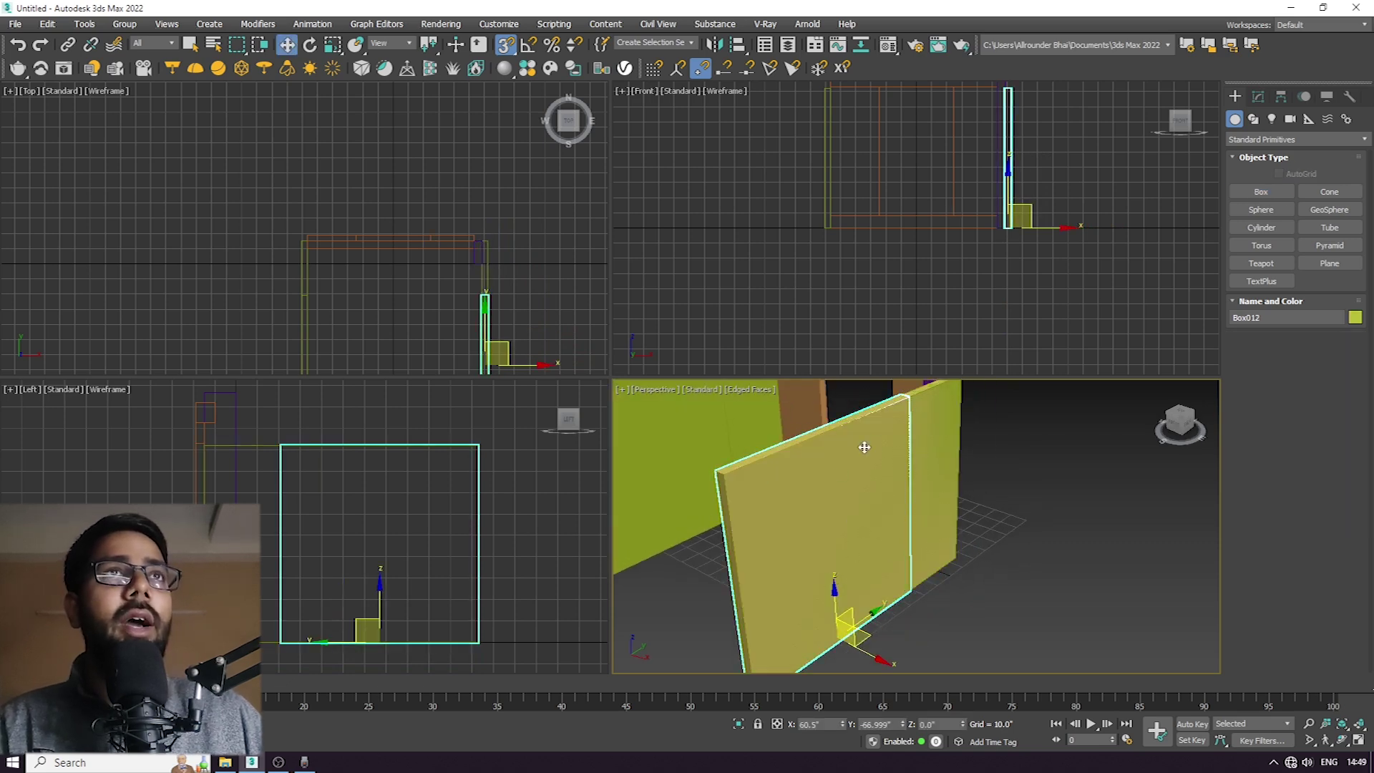
key("Delete")
left_click(941, 421)
key("Delete")
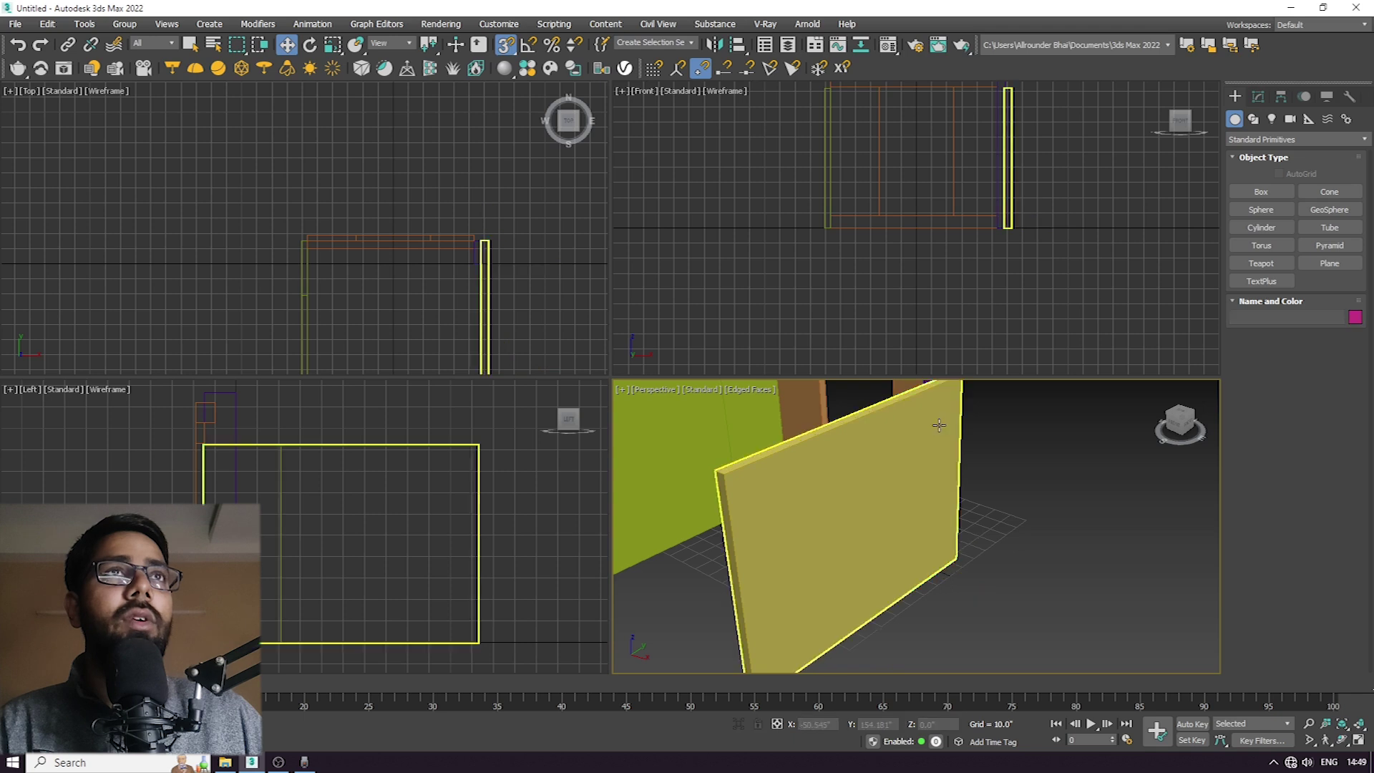
Compare the top of the new side wall with the two orange header boxes above the front wall opening.
middle_click_drag(939, 425, 903, 592, "alt")
left_click(902, 593)
scroll(872, 476, "up", 5)
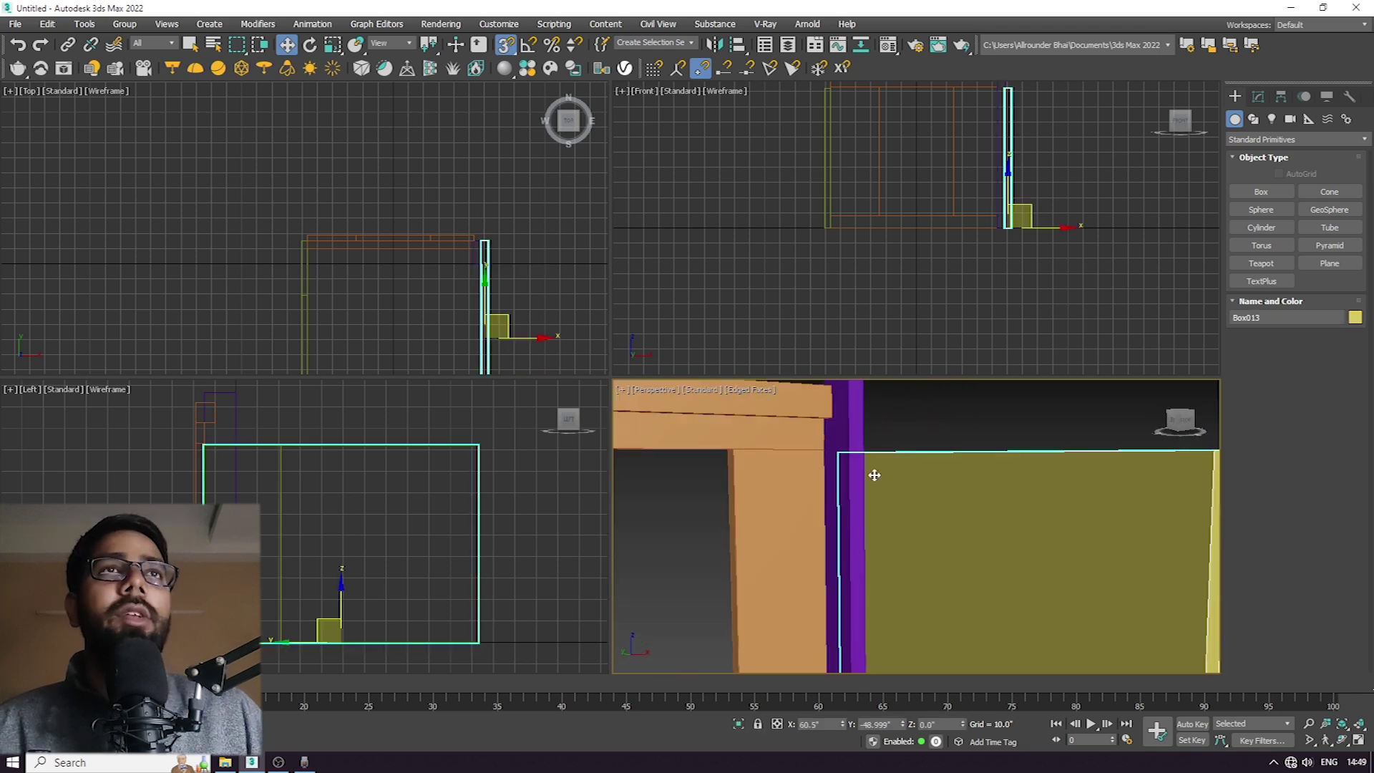
left_click(795, 434)
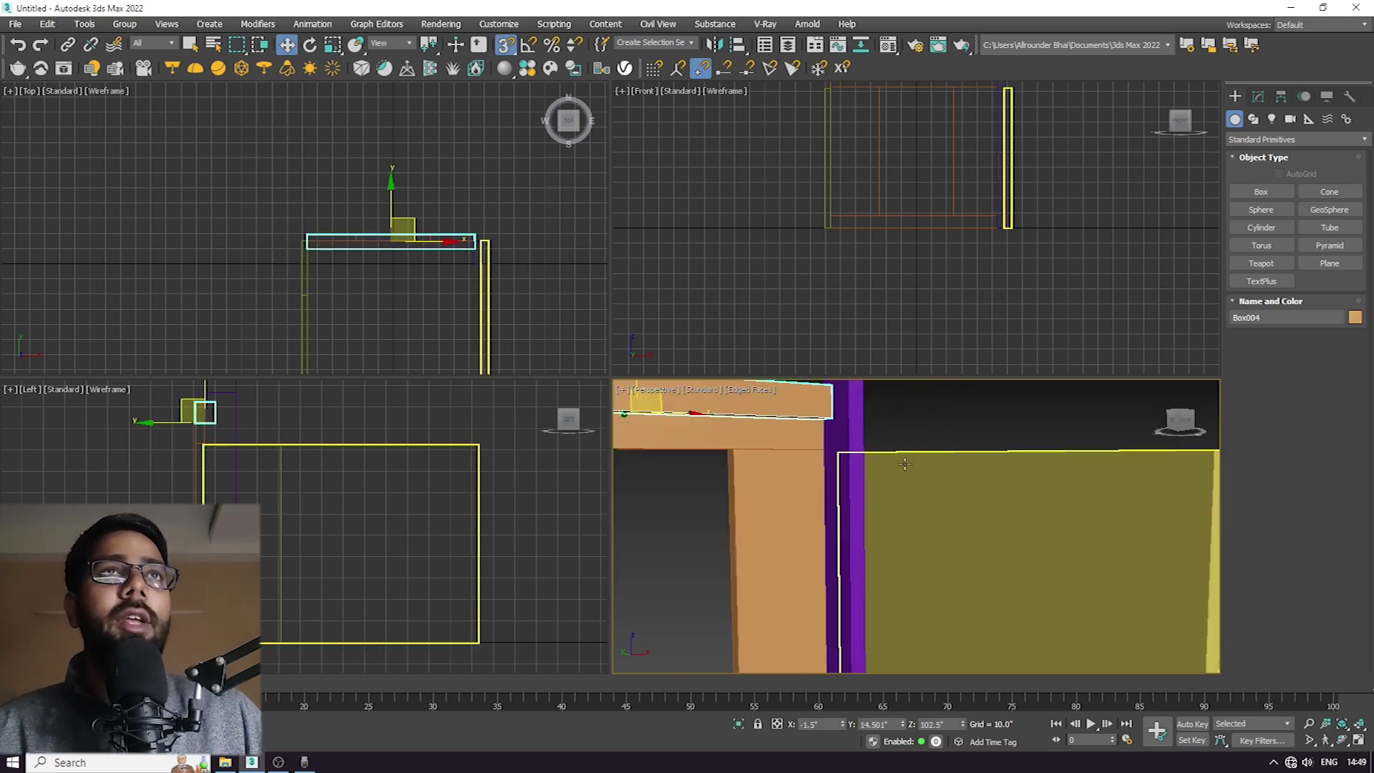
left_click(795, 443)
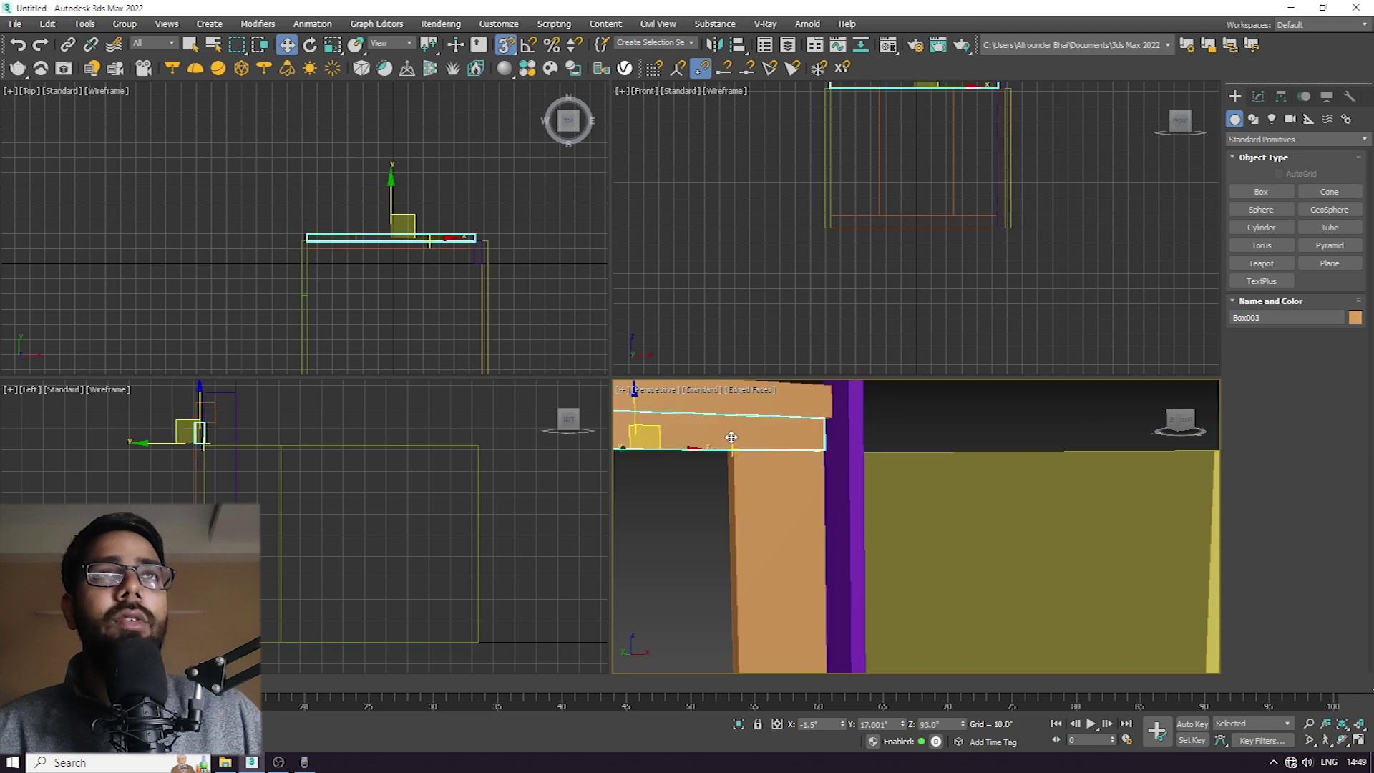
left_click(1015, 507)
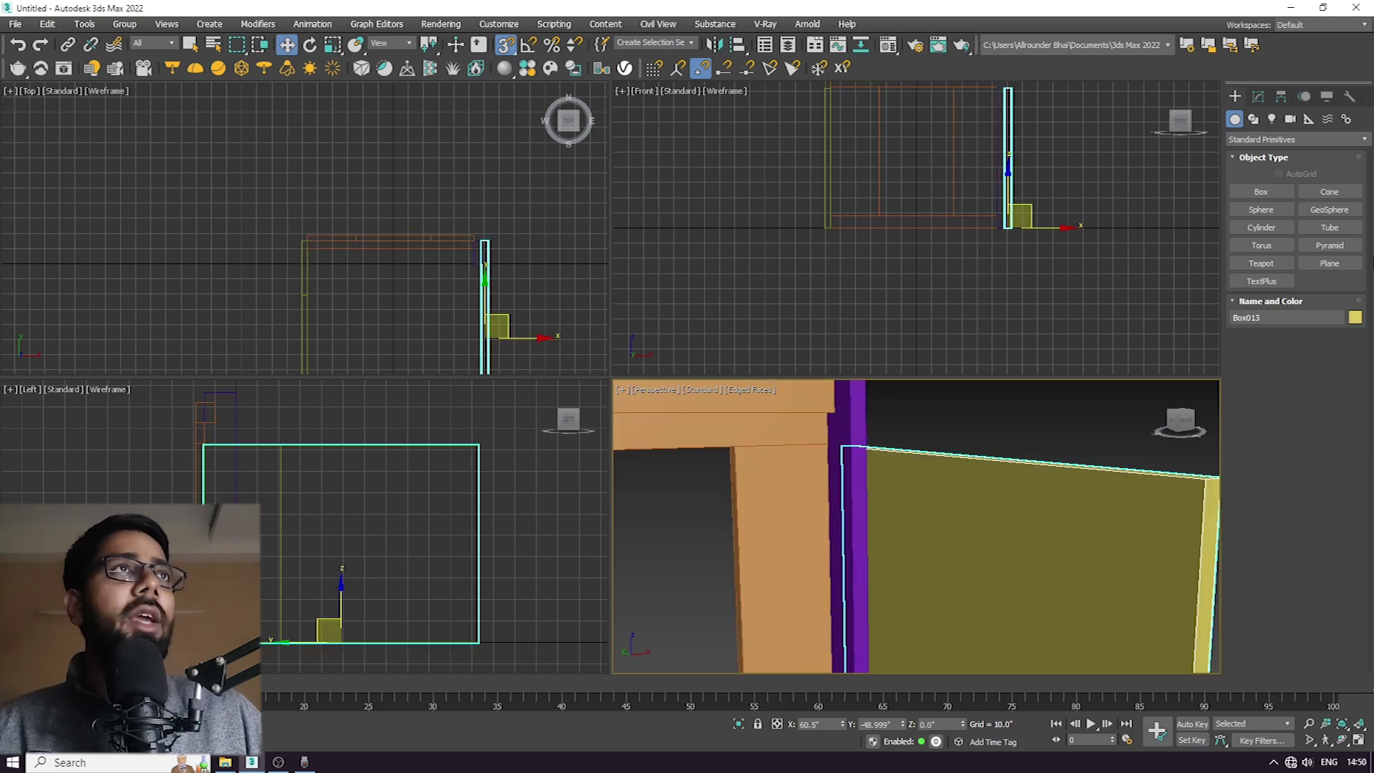
Set the new side wall's height to 102.5 inches, level with the joint between the two orange header boxes.
left_click(1258, 96)
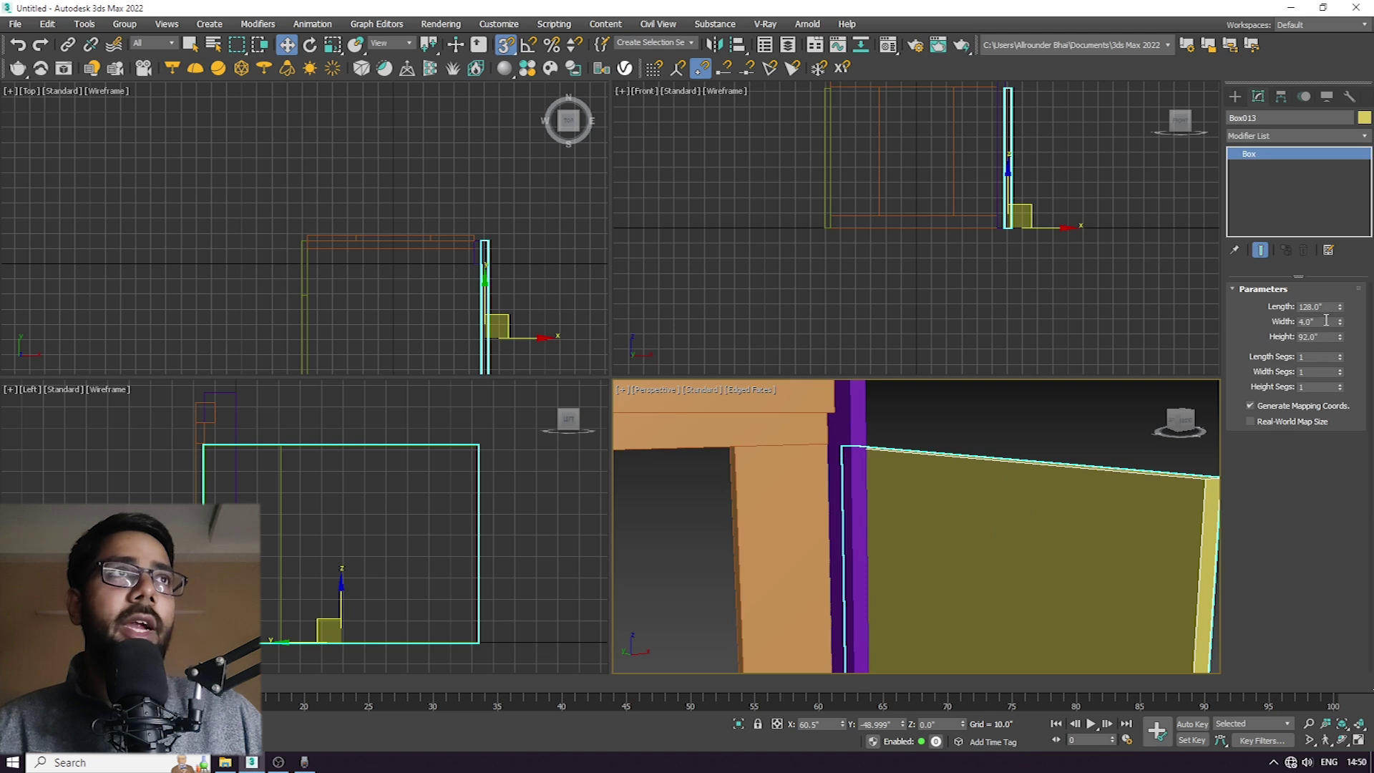
key("z")
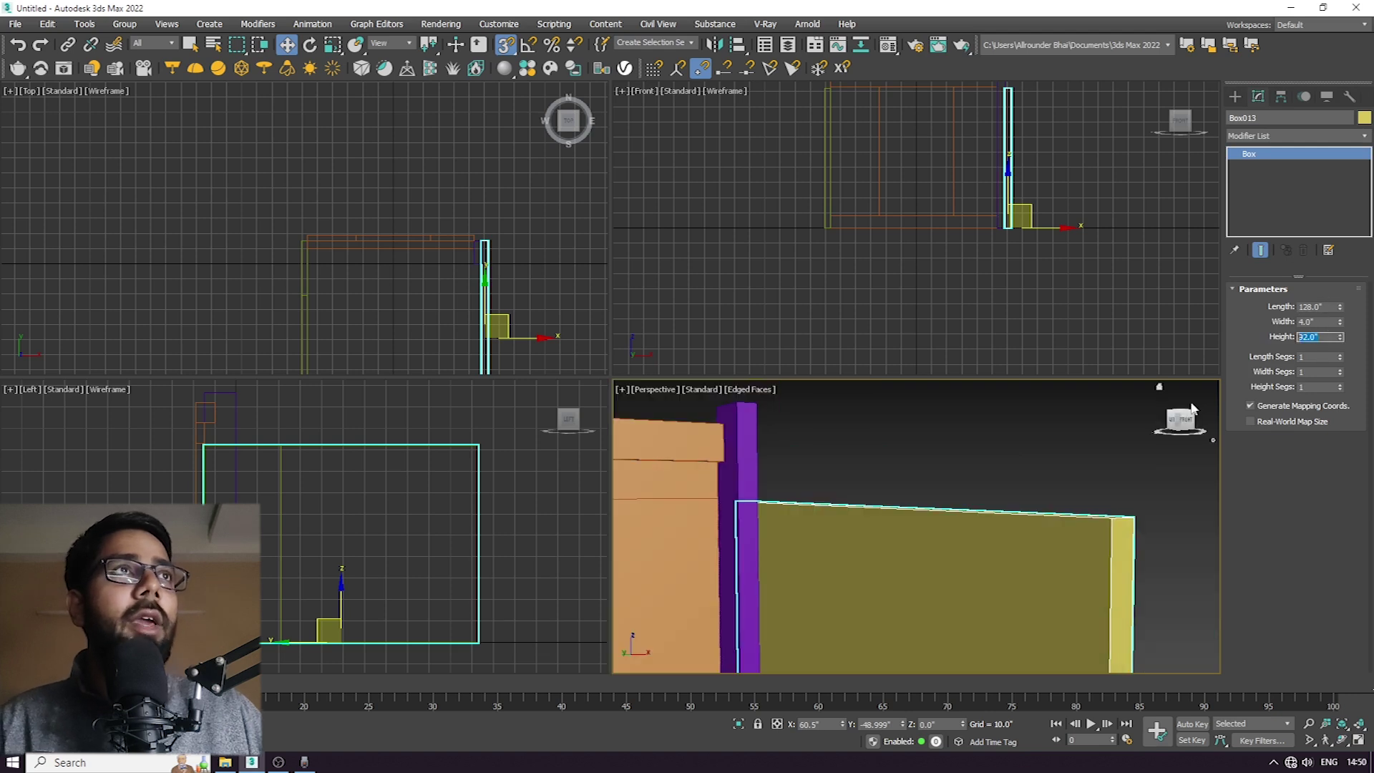
type("101")
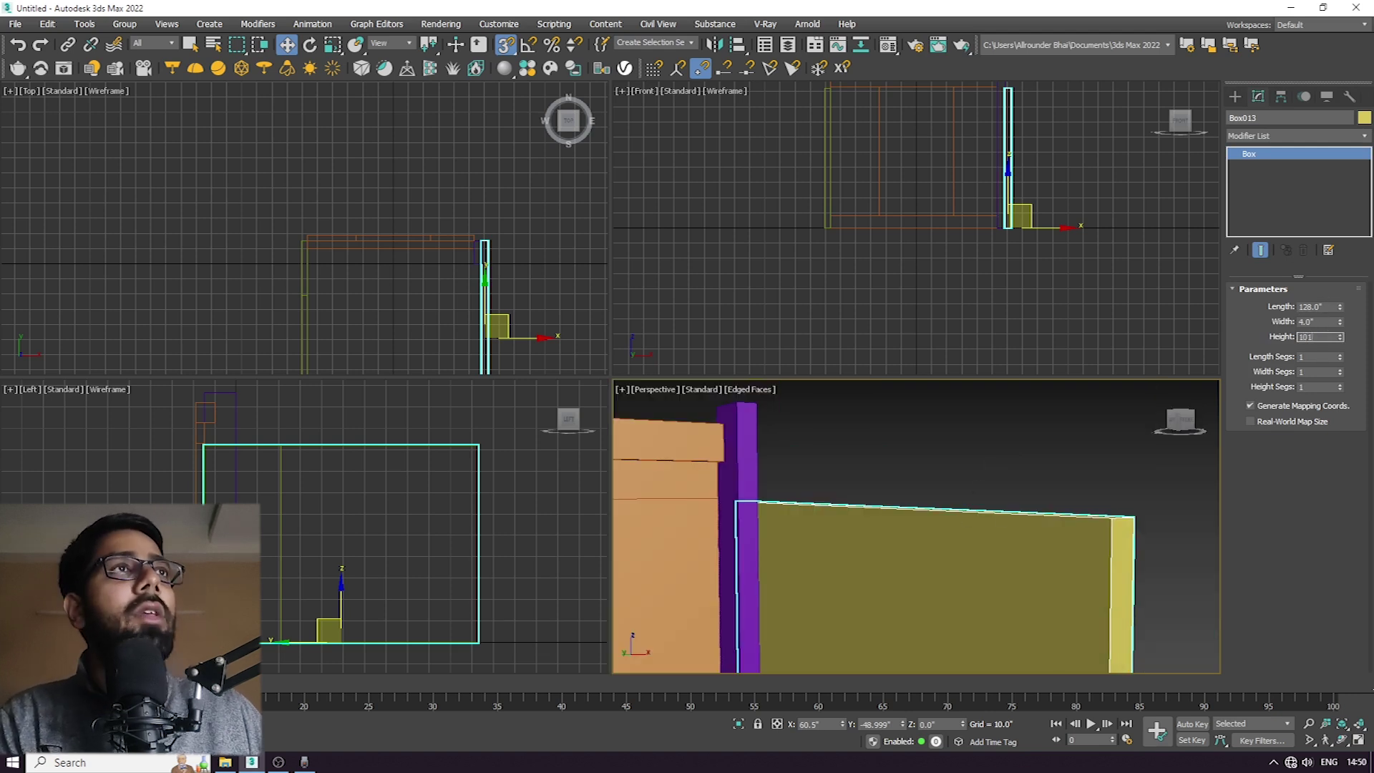
key("Return")
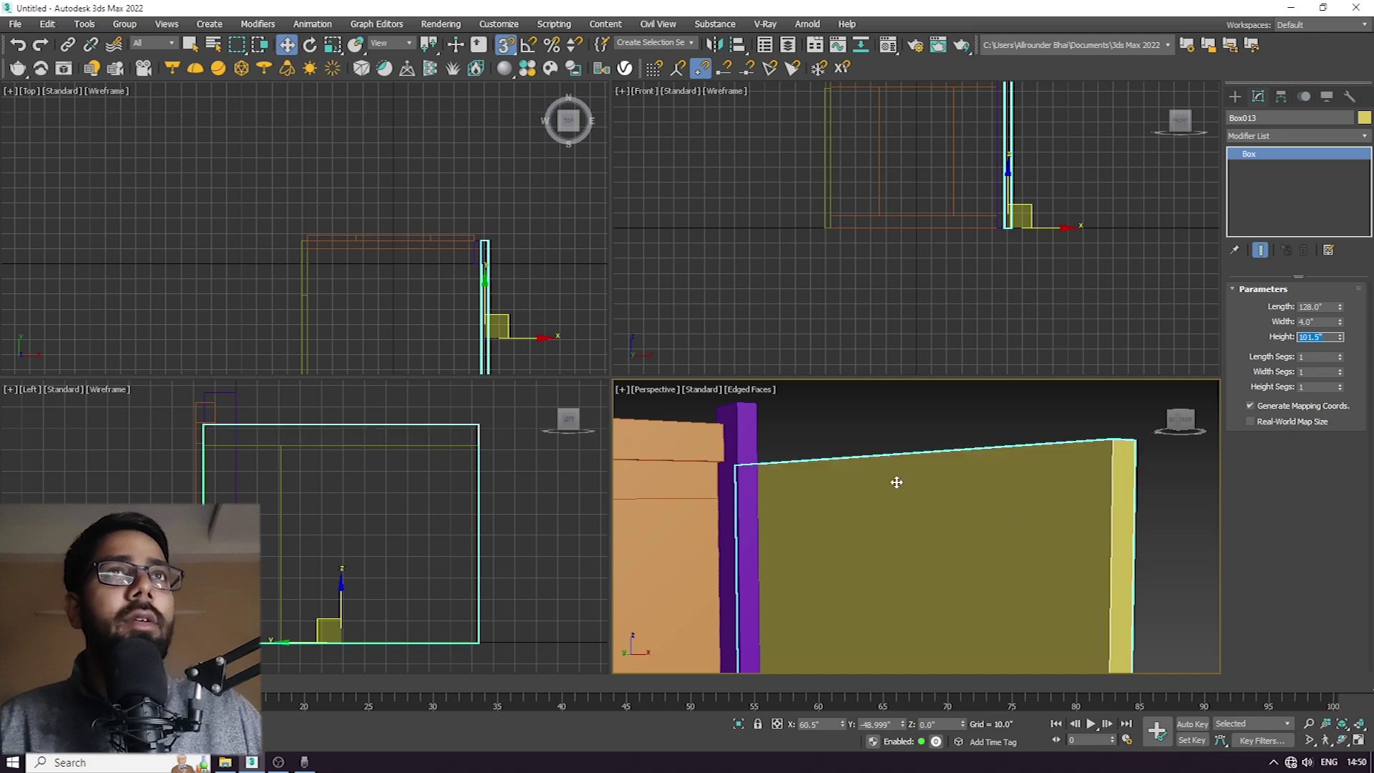
key("f")
key("alt+w")
scroll(769, 261, "up", 5)
scroll(684, 229, "up", 4)
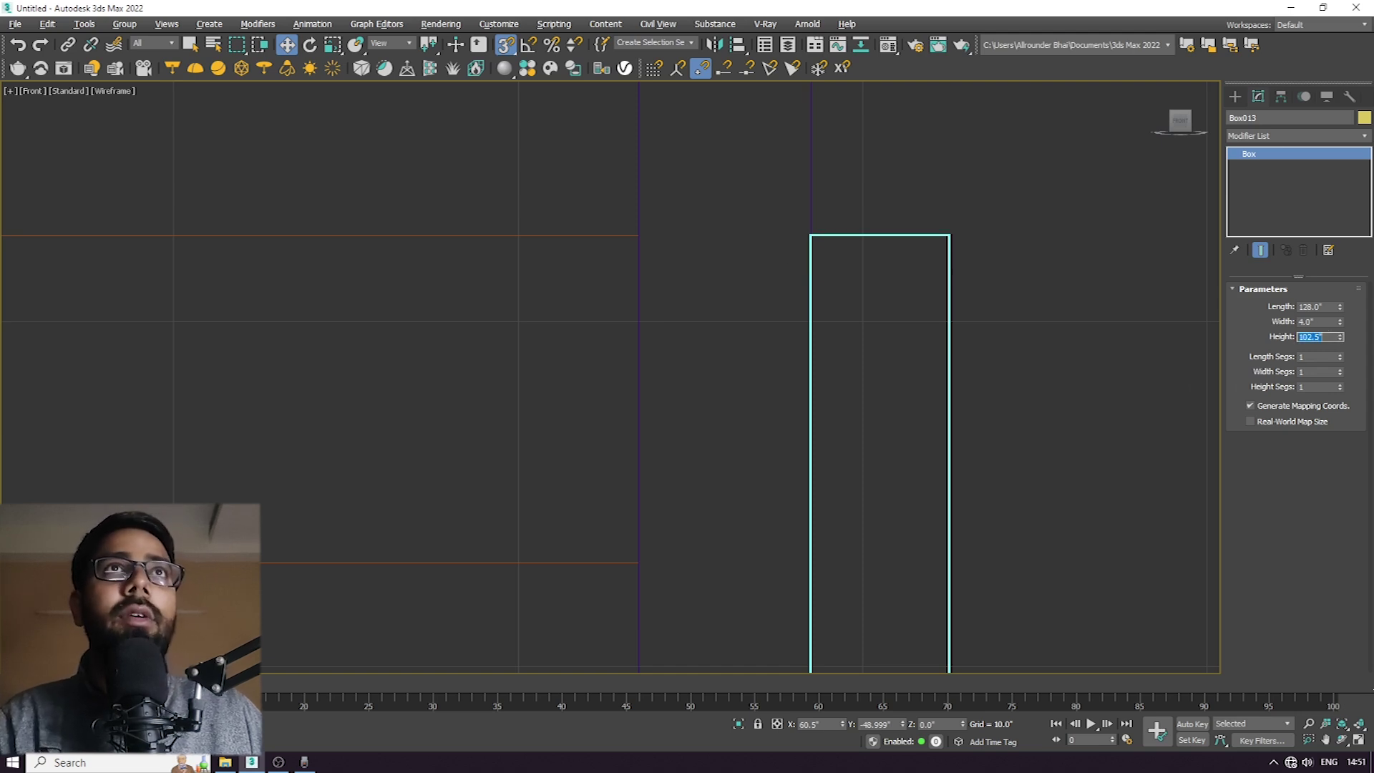
Check the raised side wall against the header boxes and the purple column in the Front and Perspective views.
scroll(826, 252, "down", 7)
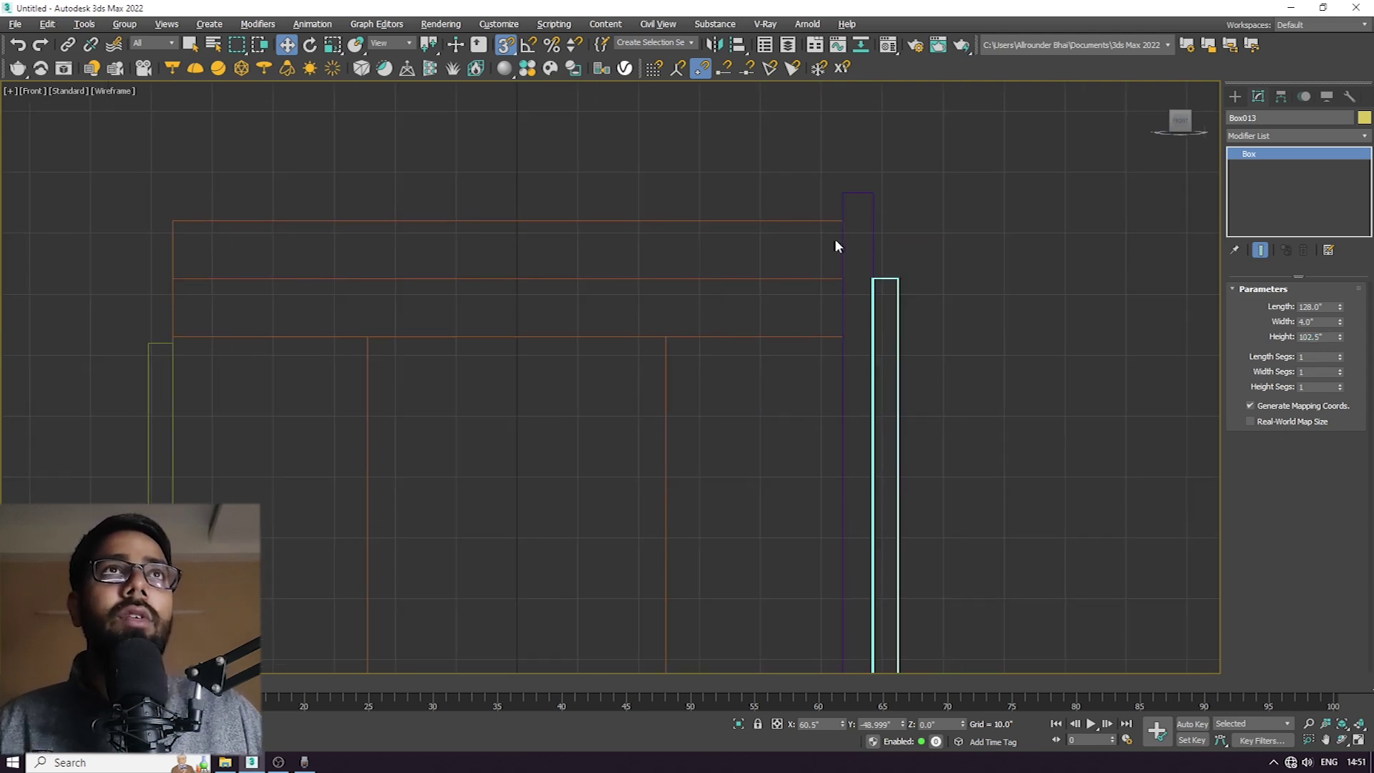
scroll(882, 340, "down", 2)
scroll(930, 422, "down", 2)
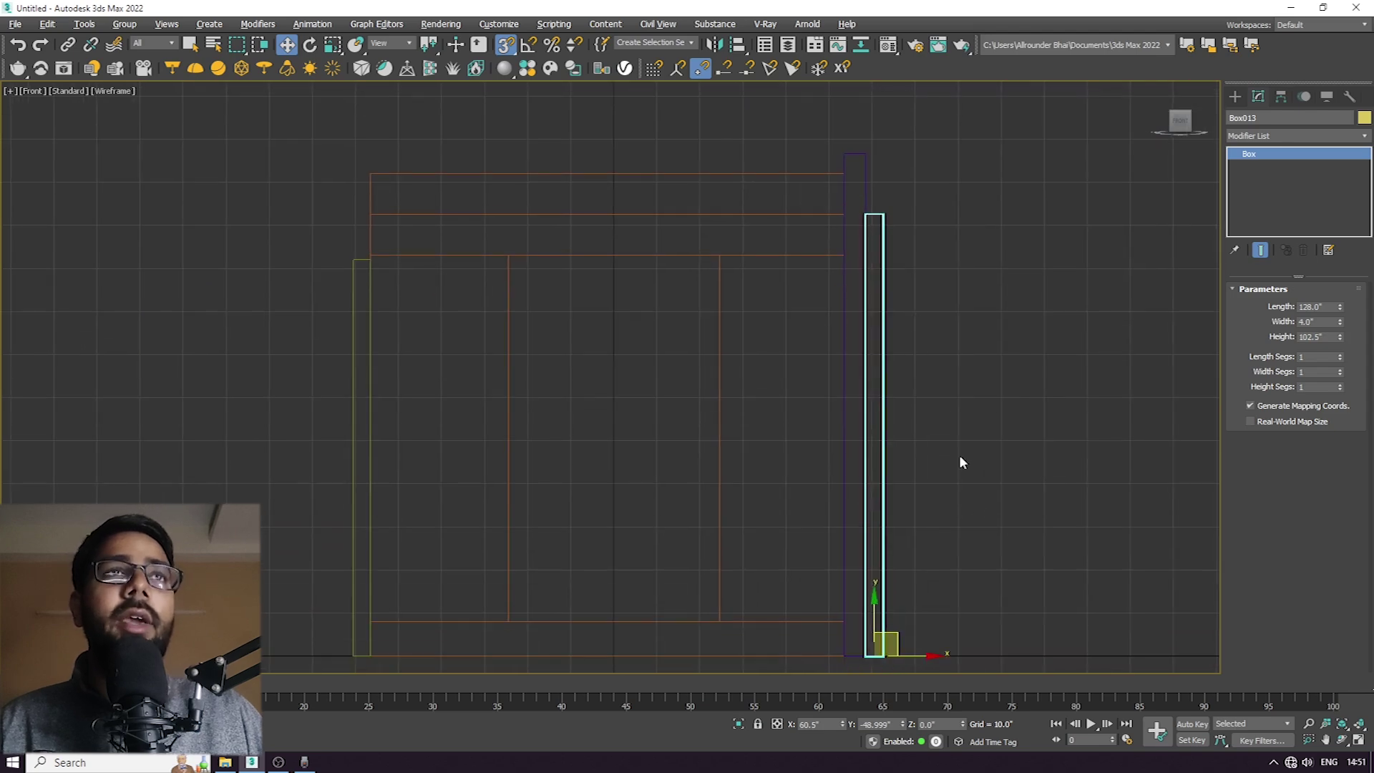
key("alt+w")
key("alt+w")
middle_click_drag(944, 521, 798, 399)
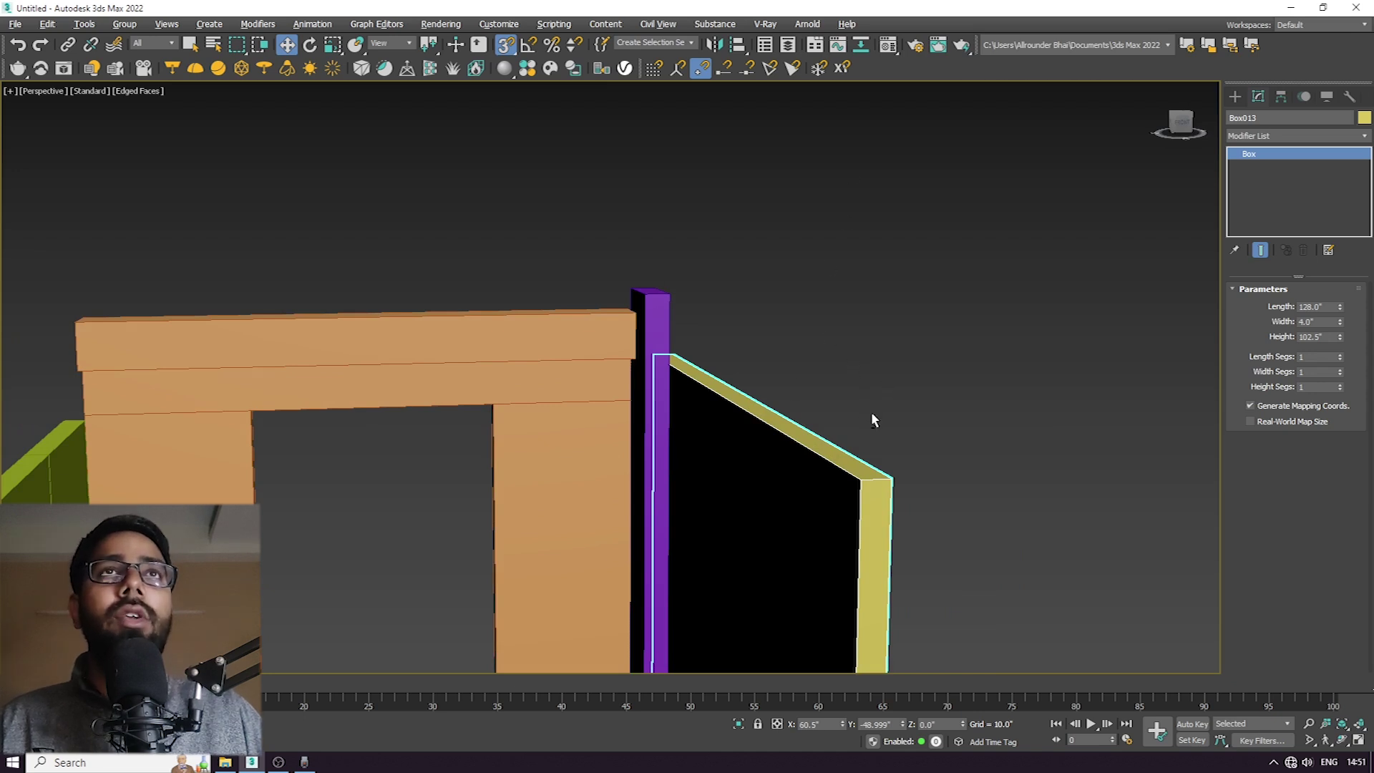
key("alt+w")
left_click(938, 240)
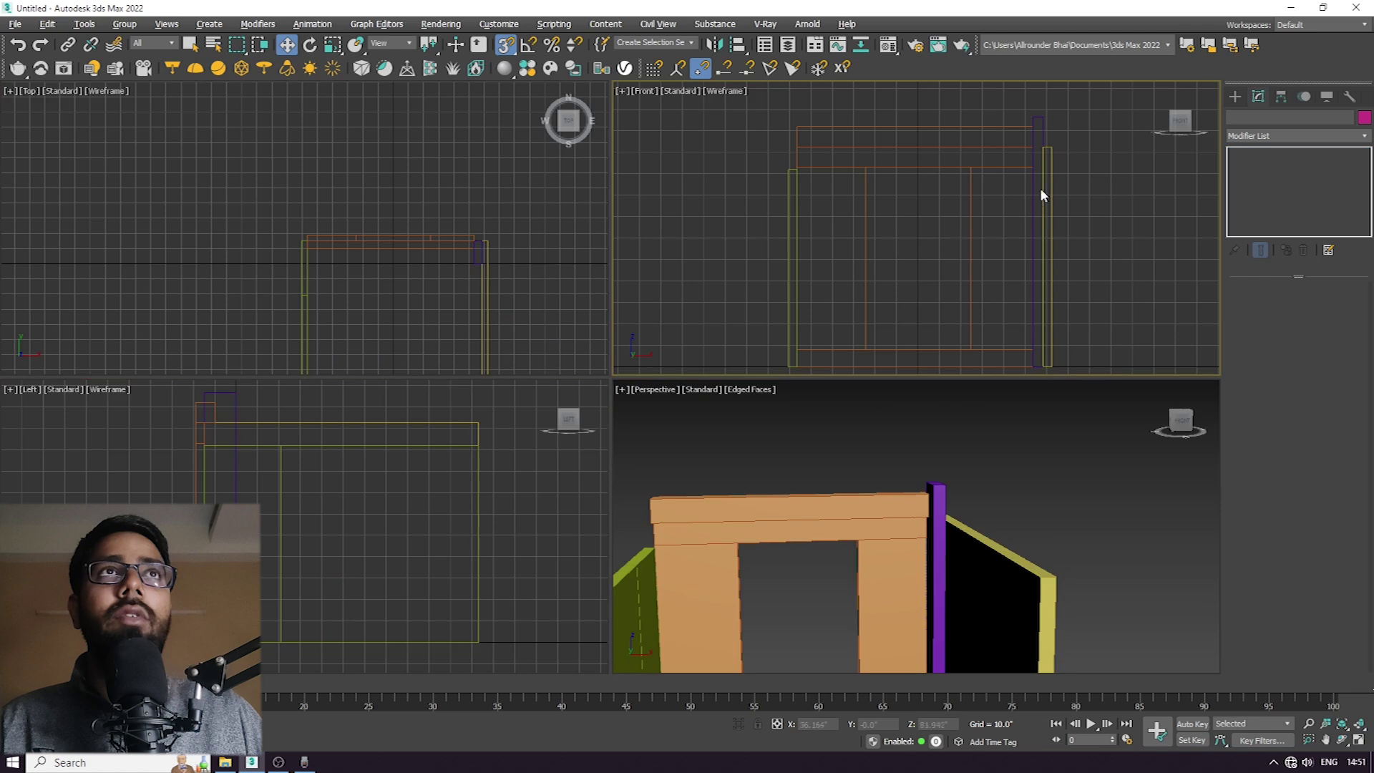
key("alt+w")
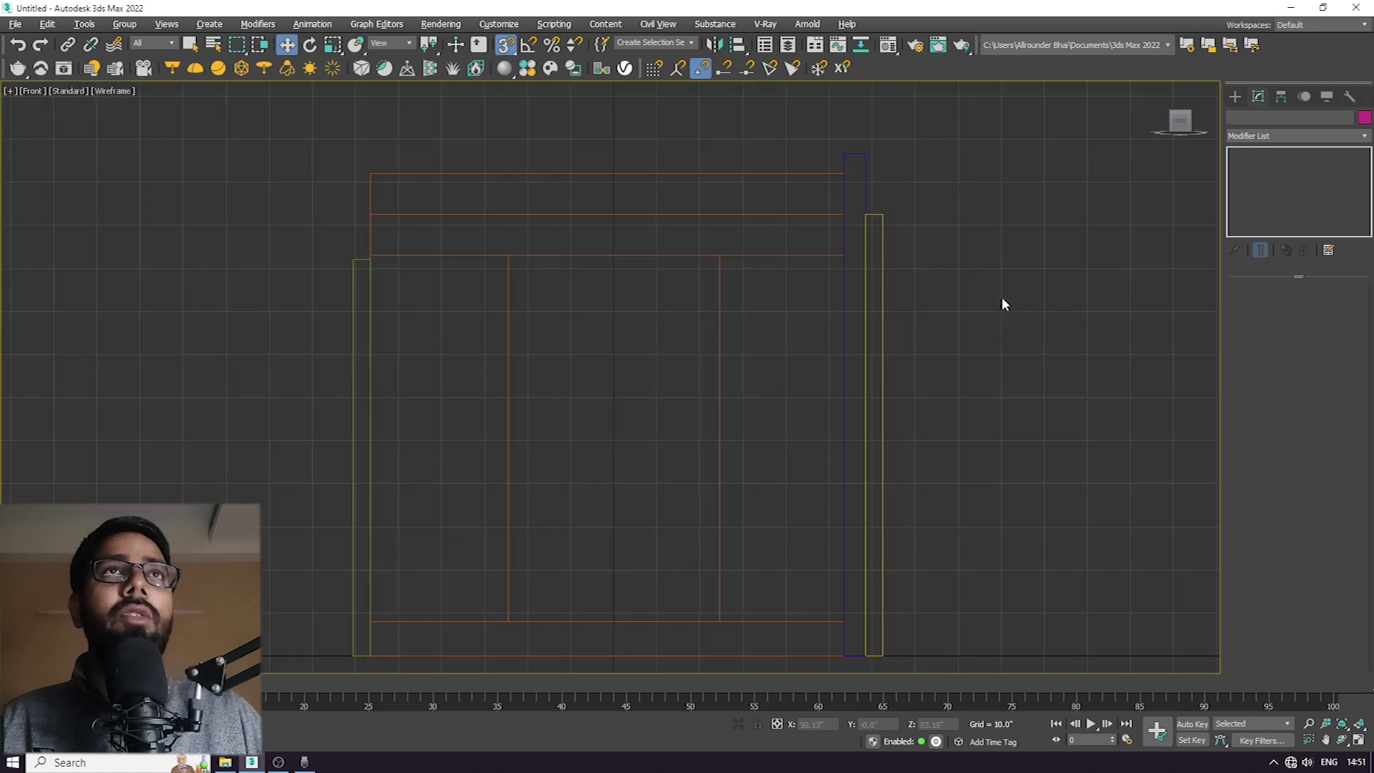
key("alt+w")
Create a box beam on top of the raised side wall, running along its full length up to the column's top.
middle_click_drag(937, 553, 1095, 483, "alt")
left_click(1235, 97)
left_click(1263, 192)
middle_click_drag(1002, 443, 843, 543, "alt")
left_click_drag(785, 606, 1003, 466)
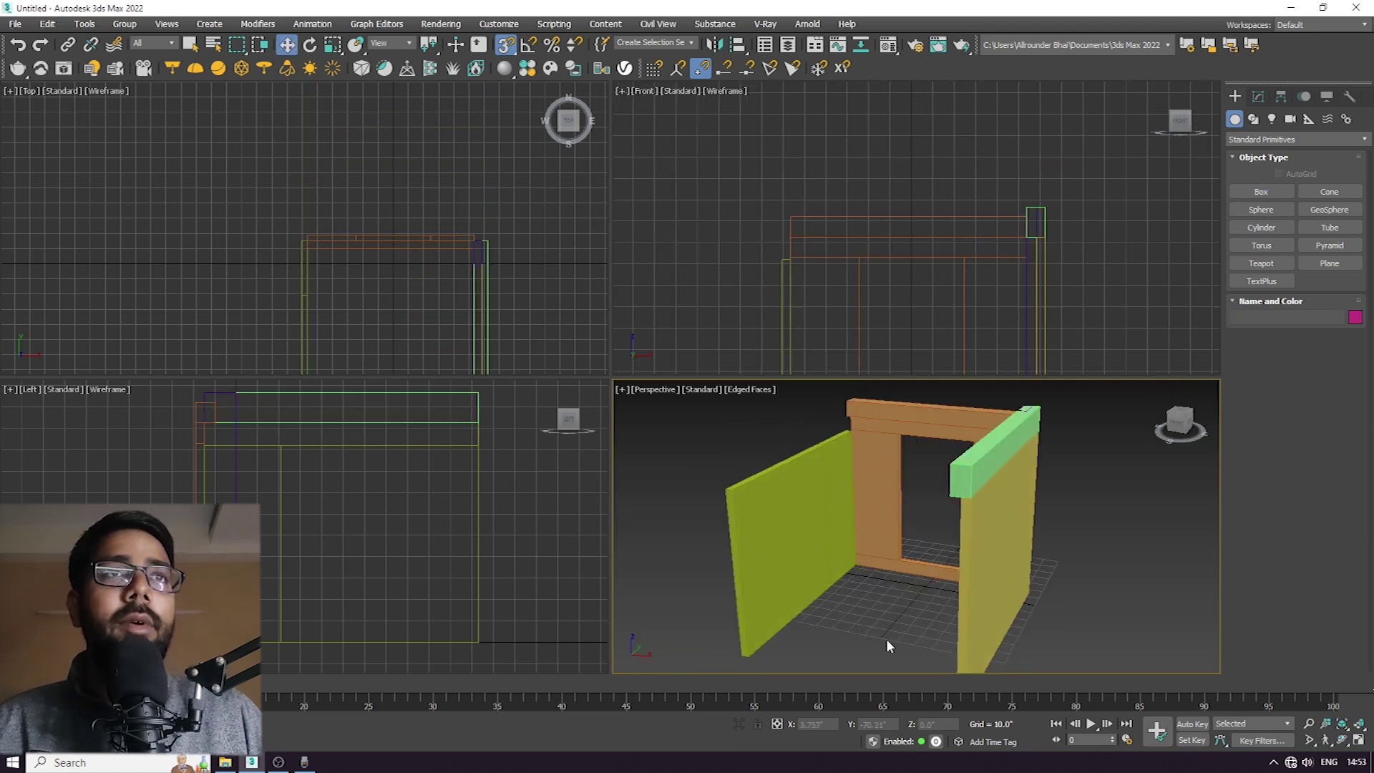
Draw a box base about 67 inches wide and 6 inches long from the lower corner at the side wall's free end.
middle_click_drag(886, 644, 838, 494, "alt")
left_click(816, 631)
middle_click_drag(910, 557, 823, 607)
scroll(944, 607, "up", 3)
scroll(852, 613, "up", 3)
scroll(857, 590, "down", 3)
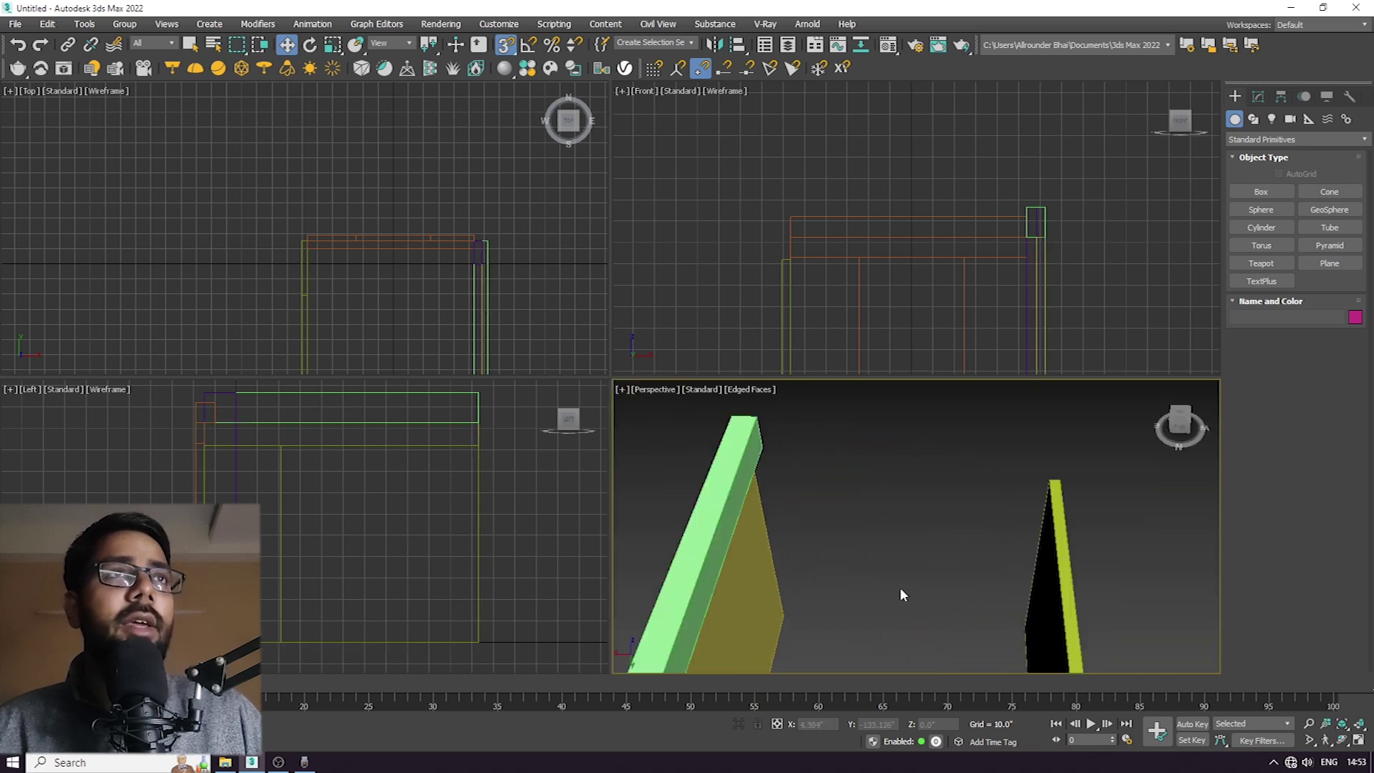
middle_click_drag(901, 590, 820, 595, "alt")
key("b")
left_click_drag(799, 594, 930, 612)
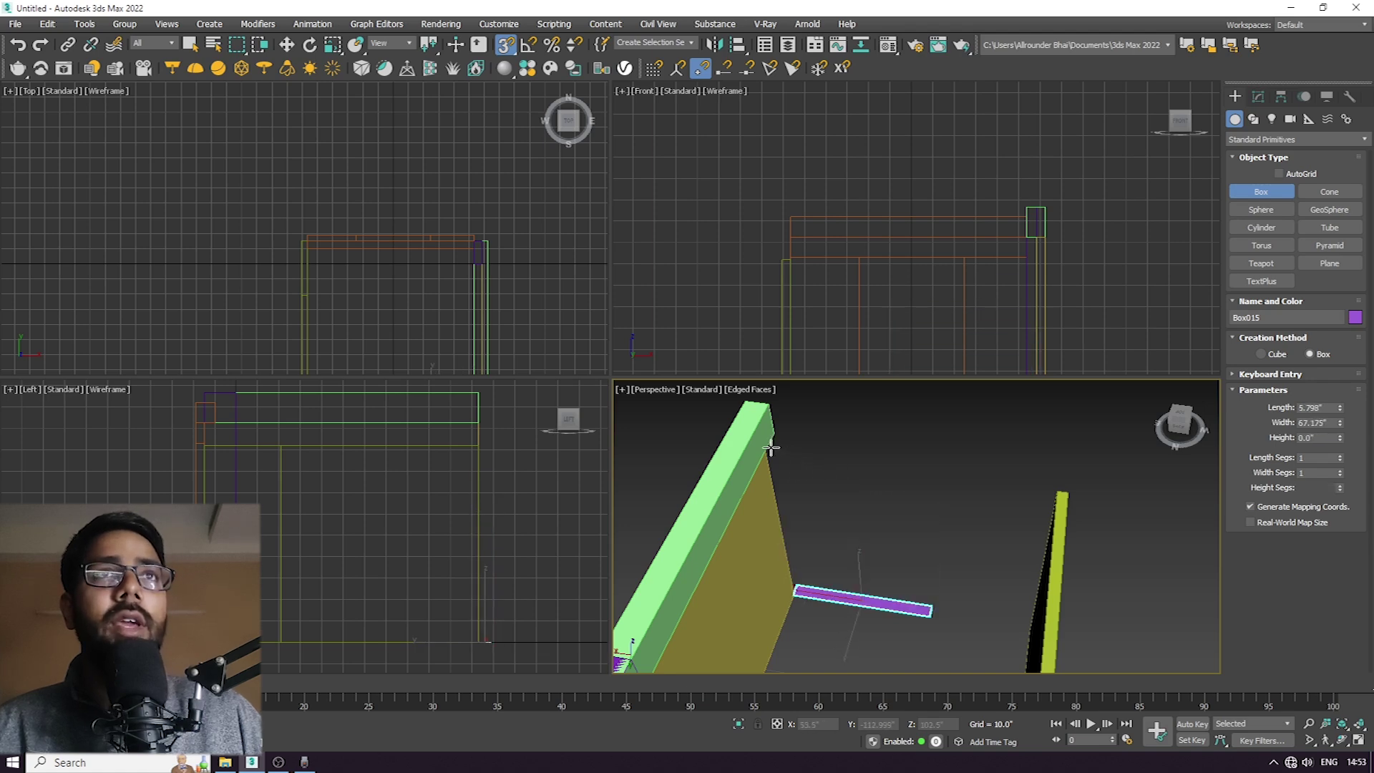
Raise the purple back wall box beside the side wall and set its height to 104.5 inches.
middle_click_drag(810, 492, 825, 526, "alt")
scroll(806, 426, "up", 2)
middle_click_drag(807, 426, 823, 500)
scroll(788, 468, "up", 2)
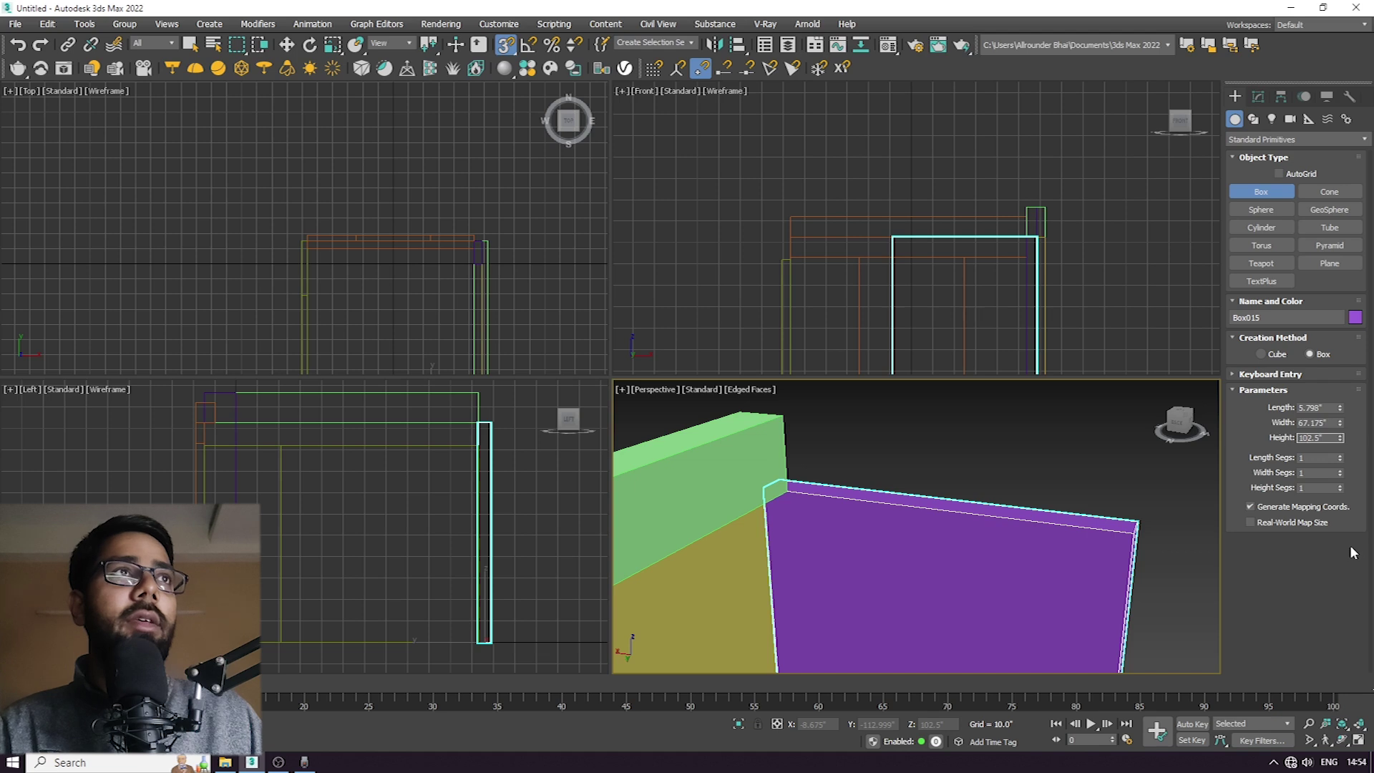
key("Return")
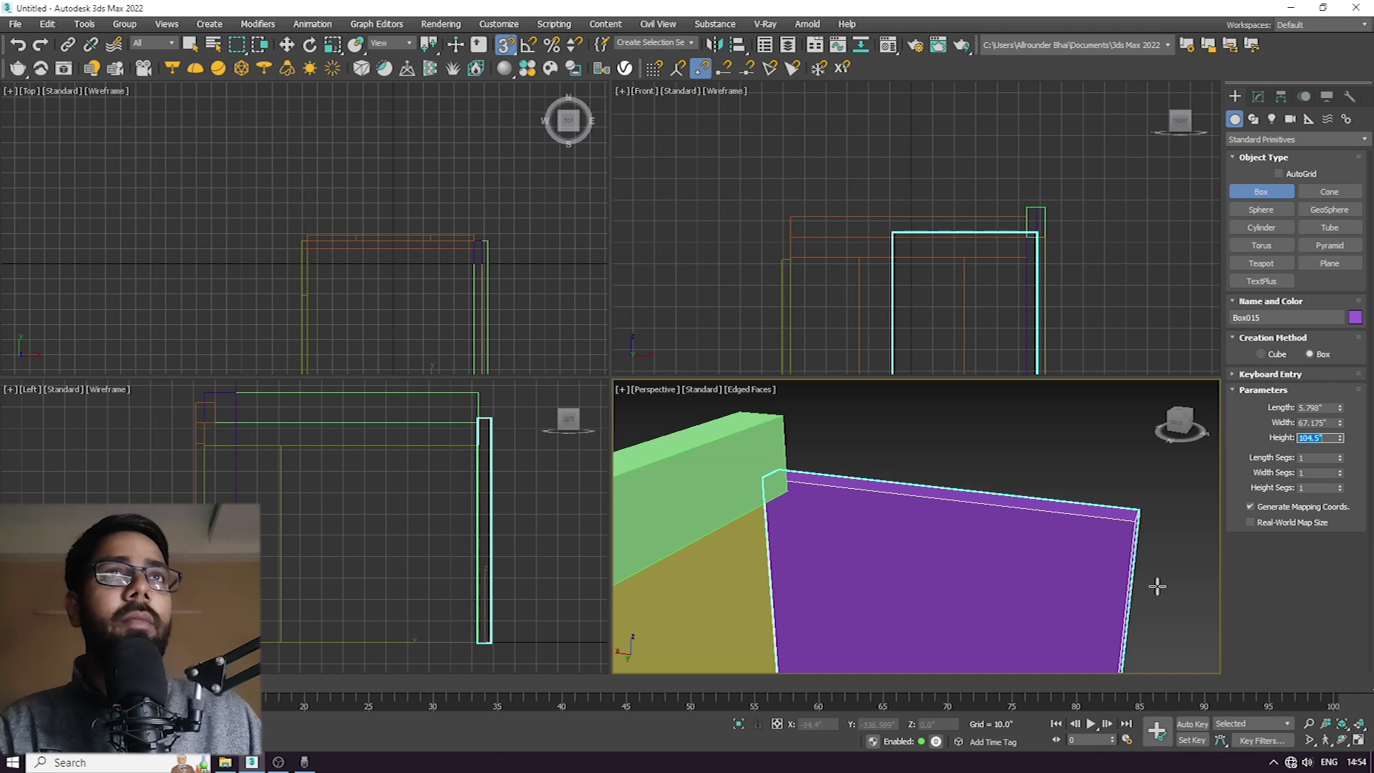
Set the purple back wall box to 49 inches wide and 4 inches long.
scroll(884, 524, "down", 2)
middle_click_drag(912, 458, 899, 501)
key("w")
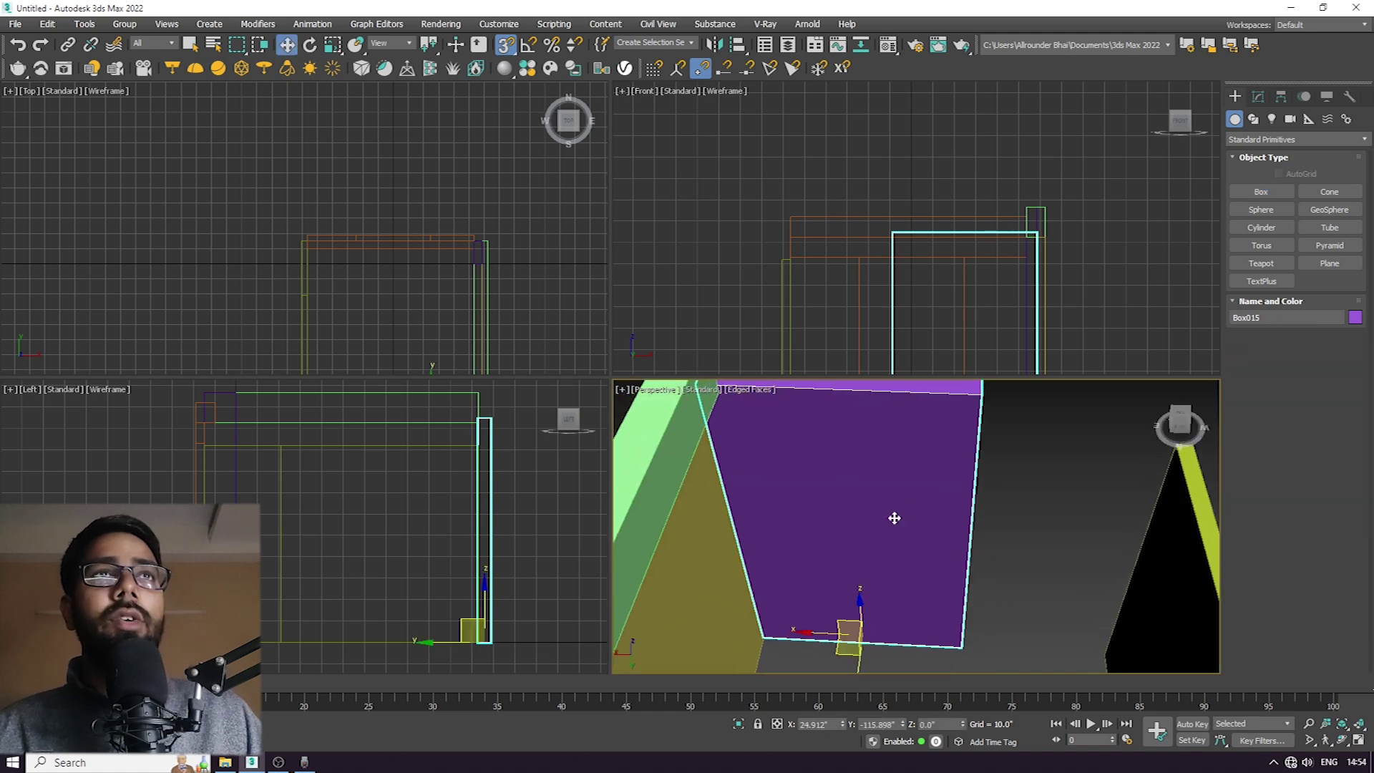
left_click(1259, 96)
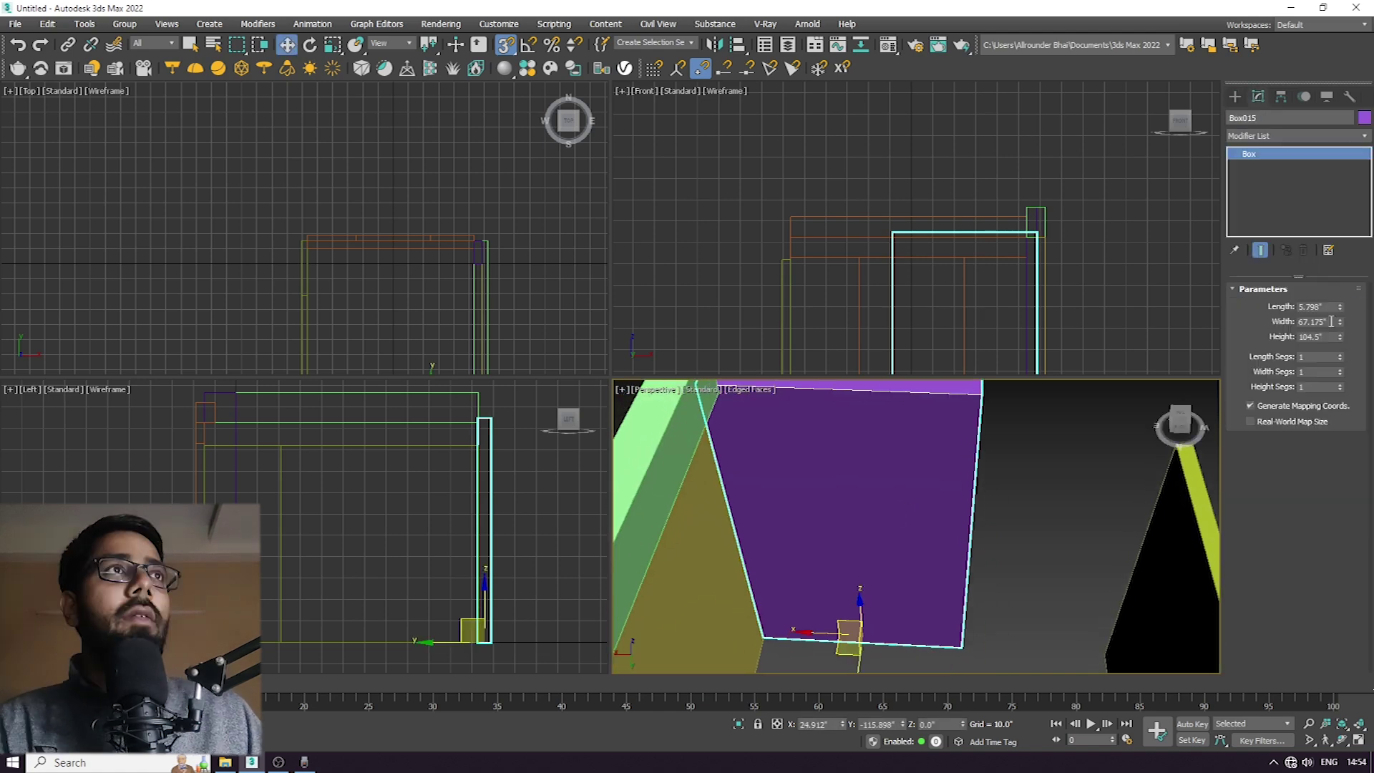
type("4")
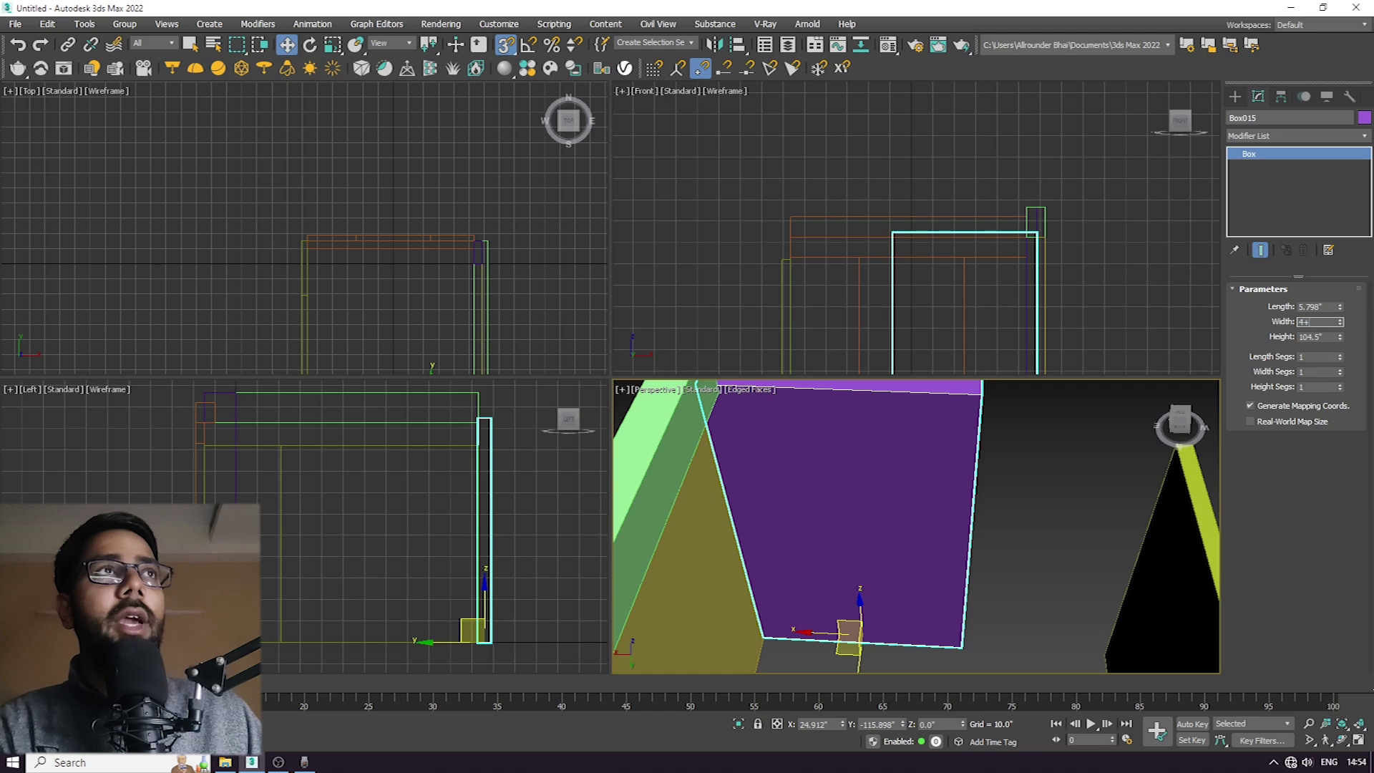
type("9")
key("Return")
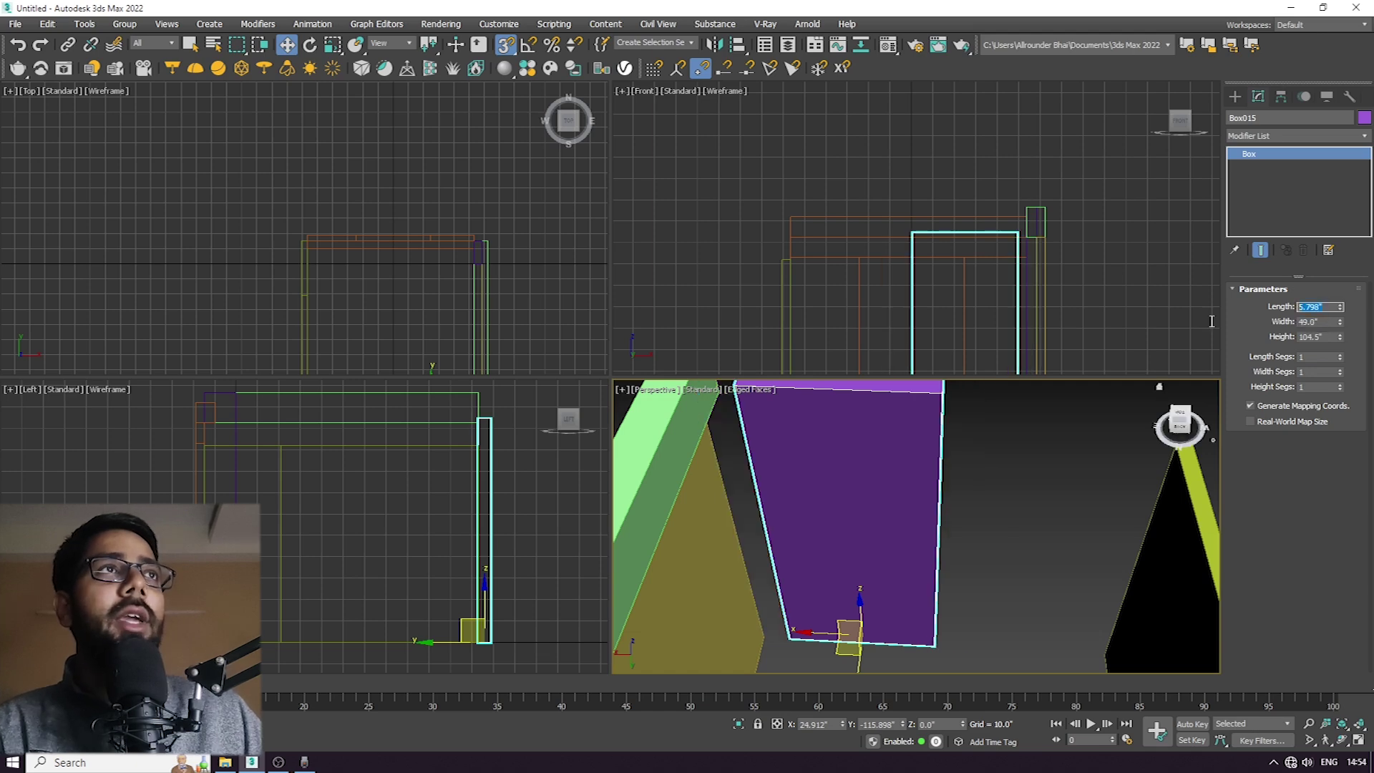
type("4")
key("Return")
Move the 49-inch back wall box so its lower corner snaps to the inner corner of the side wall's free end.
middle_click_drag(905, 610, 789, 577, "alt")
left_click_drag(796, 564, 800, 632)
middle_click_drag(800, 632, 900, 606, "alt")
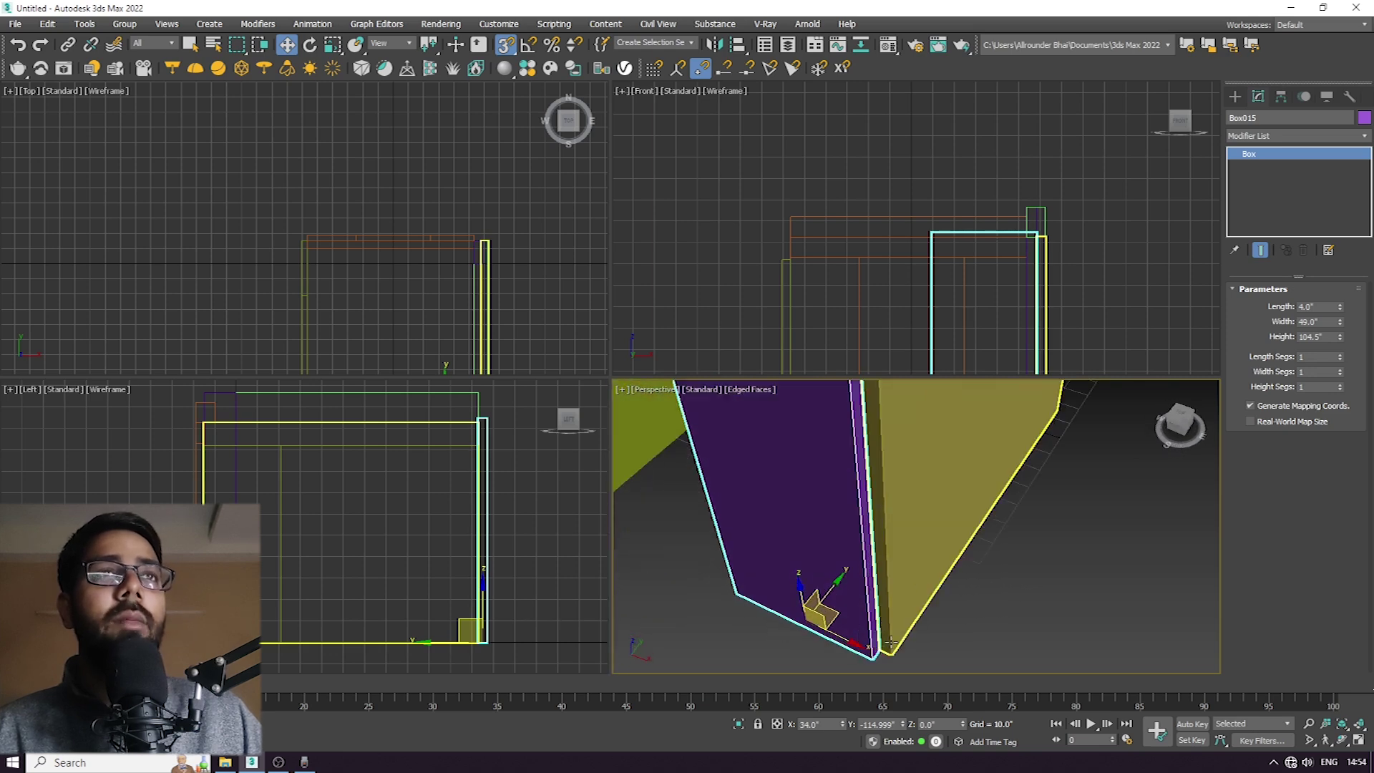
Copy the 49-inch back wall box along the back of the room and set the copy's width to 24 inches.
middle_click_drag(881, 659, 760, 582, "alt")
left_click_drag(708, 563, 869, 600, "shift")
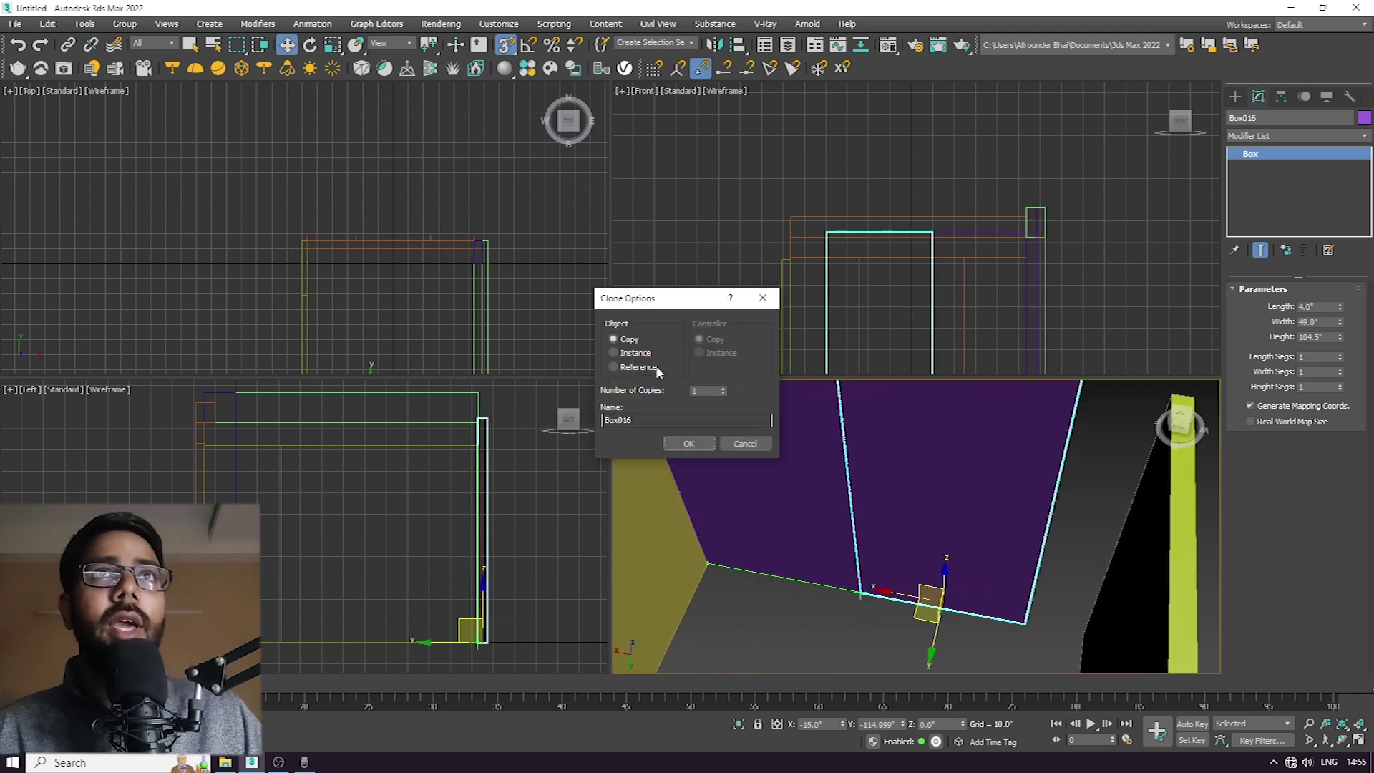
left_click(689, 443)
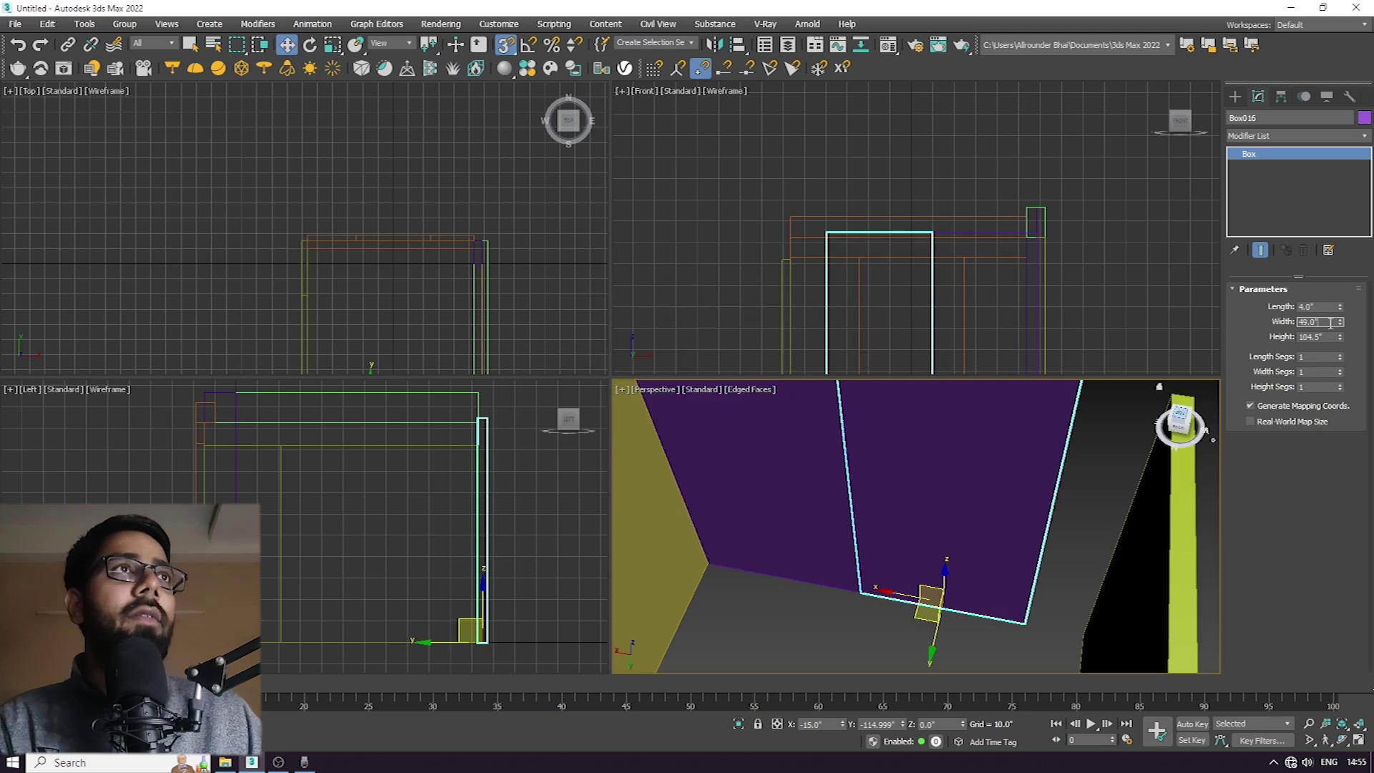
type("24")
key("Return")
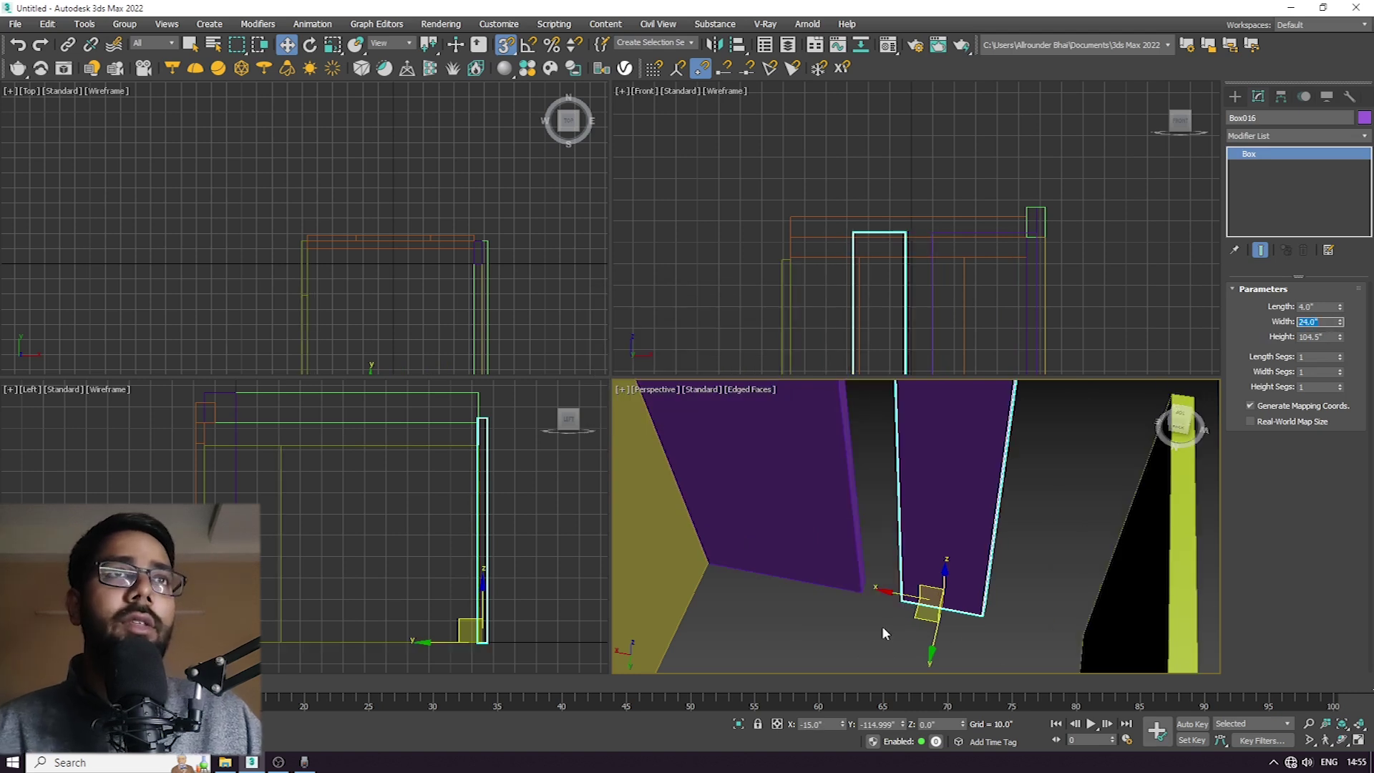
Snap the 24-inch box against the first back wall box and add a 36-inch-wide copy against its free edge.
scroll(930, 576, "up", 3)
mouse_move(934, 572)
left_mouse_down()
mouse_move(828, 577)
mouse_move(834, 562)
mouse_move(959, 566)
mouse_move(947, 548)
left_mouse_up()
key("Return")
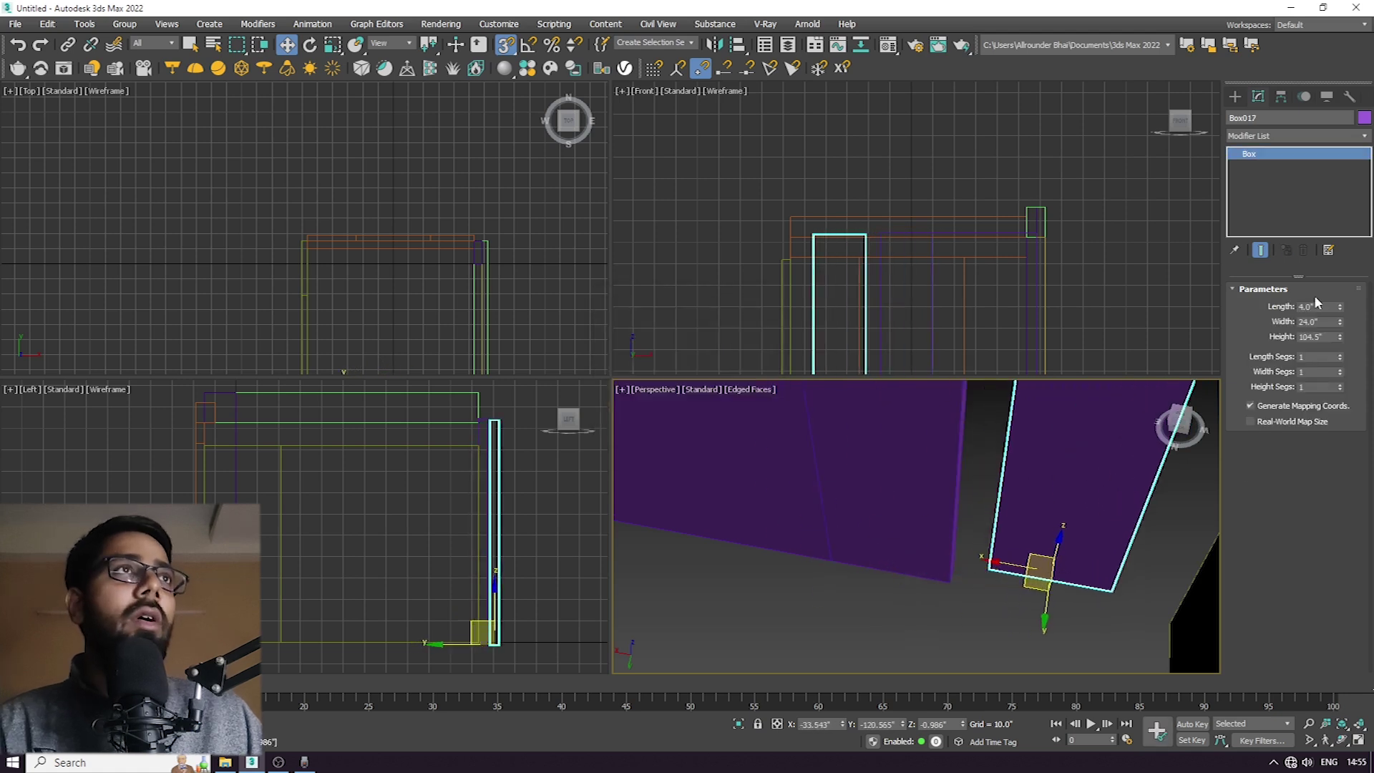
double_click(1310, 322)
type("36")
key("Return")
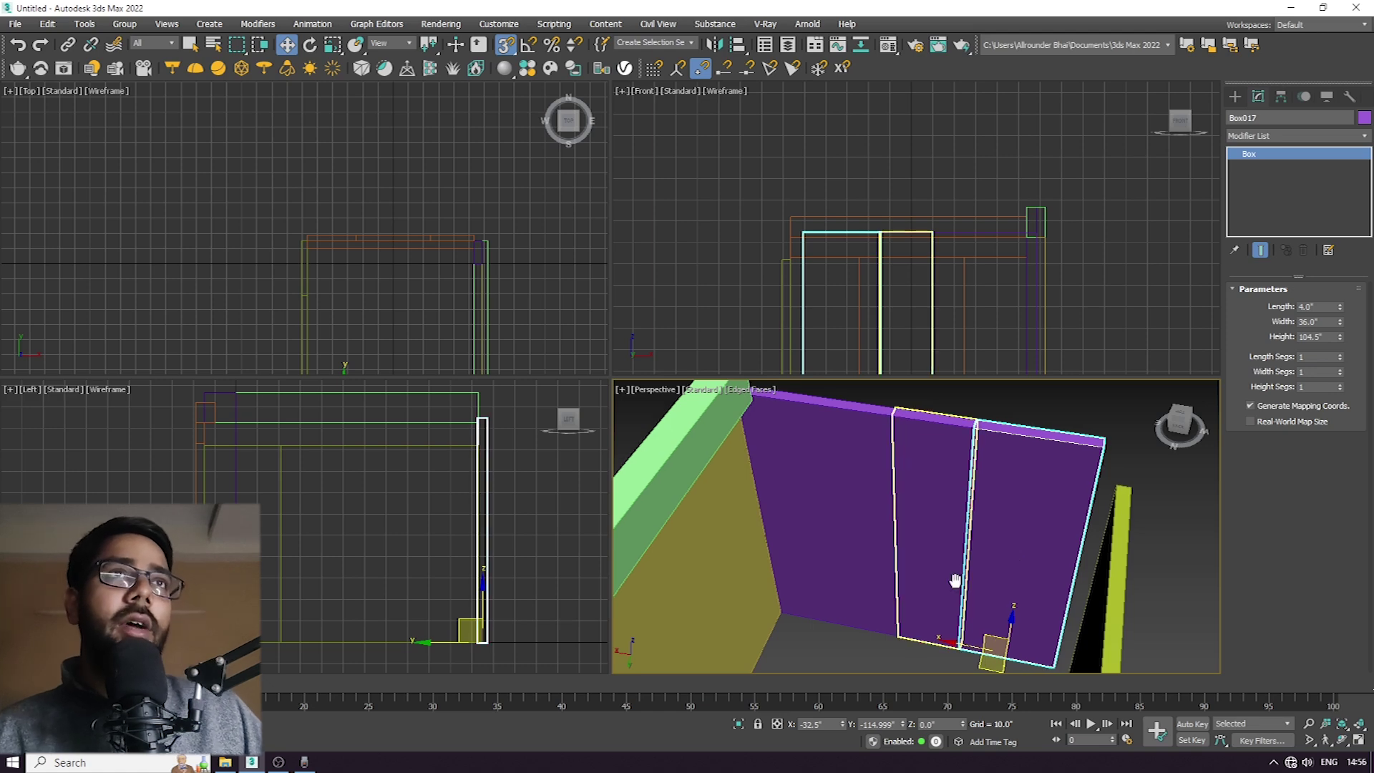
Check the dimensions of the upper orange header beam against the purple back wall.
scroll(950, 541, "down", 3)
middle_click_drag(951, 539, 899, 478, "alt")
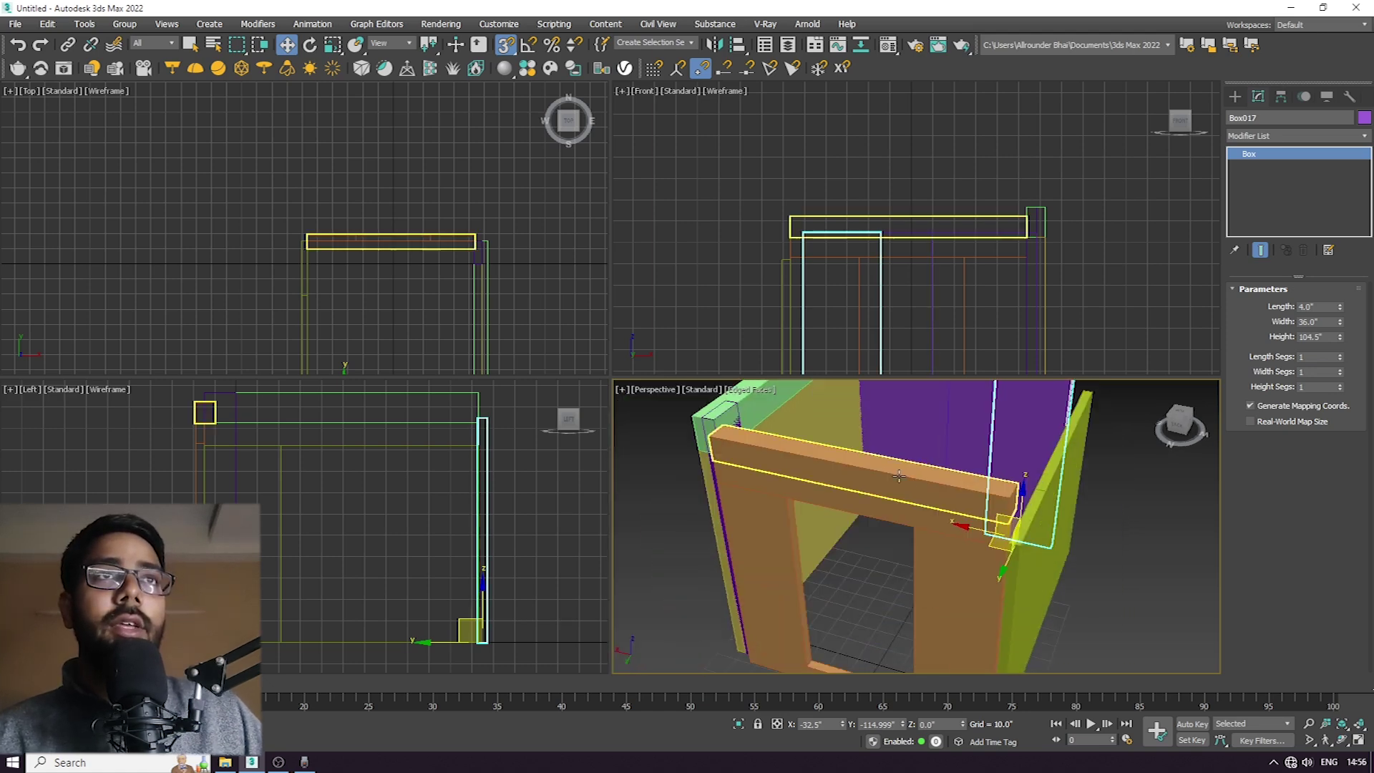
left_click(898, 476)
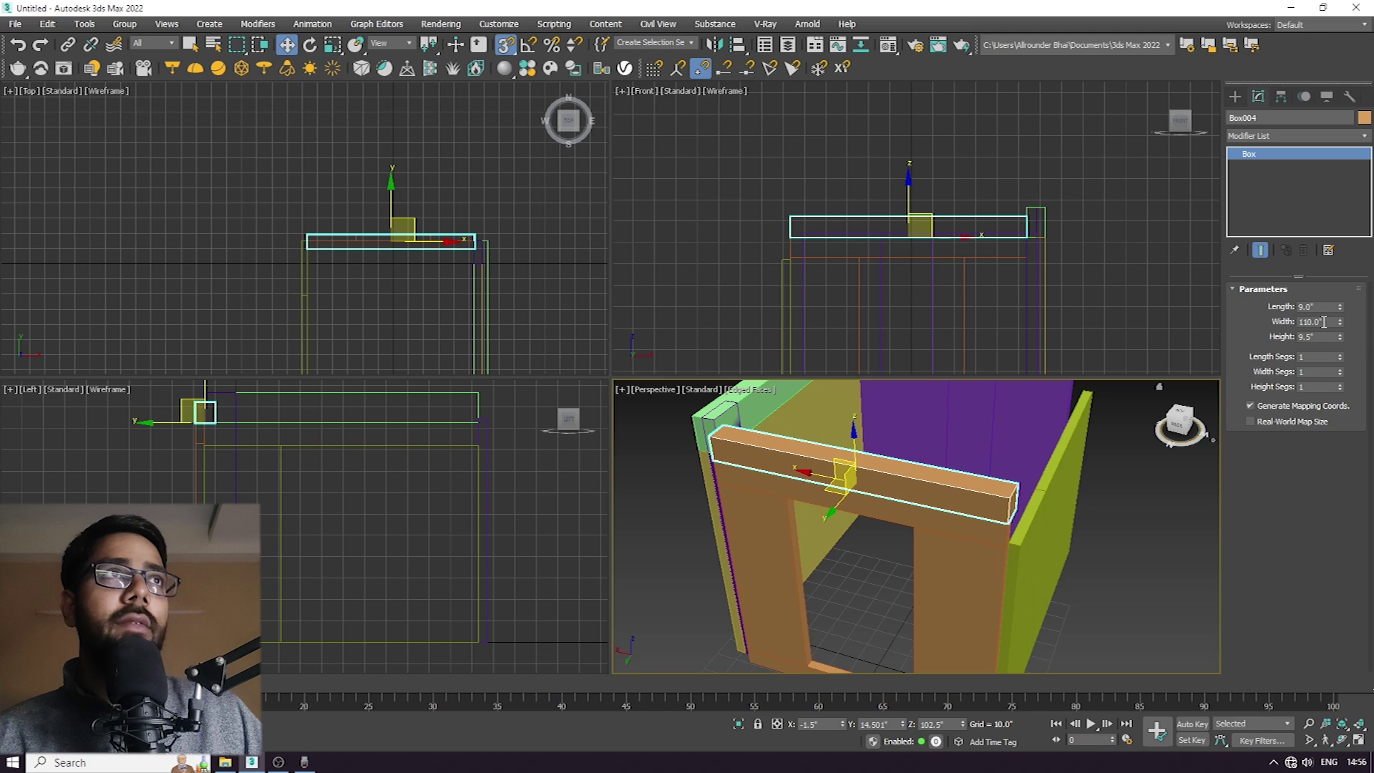
scroll(806, 494, "up", 5)
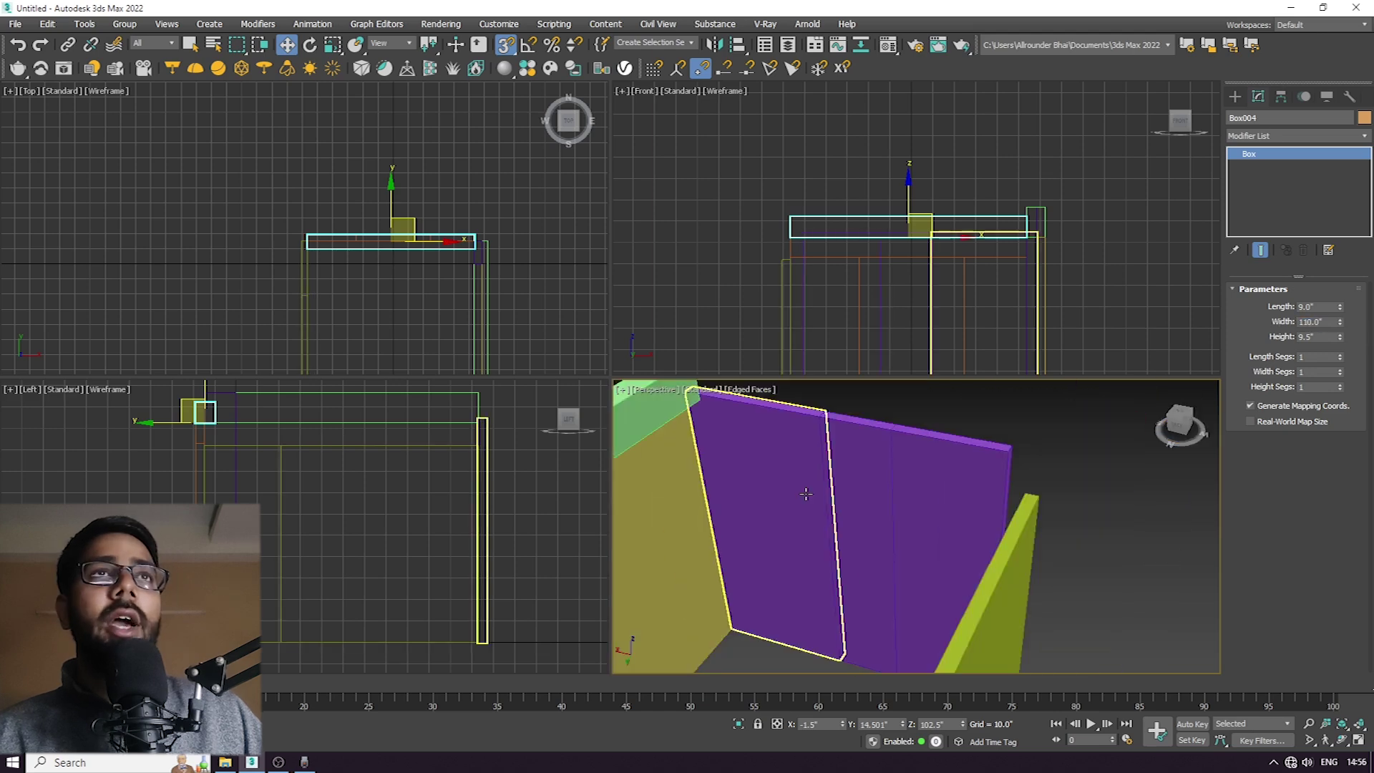
Check the widths of the three purple boxes forming the back wall.
left_click(806, 494)
left_click(869, 507)
left_click(942, 526)
middle_click_drag(943, 526, 958, 572, "alt")
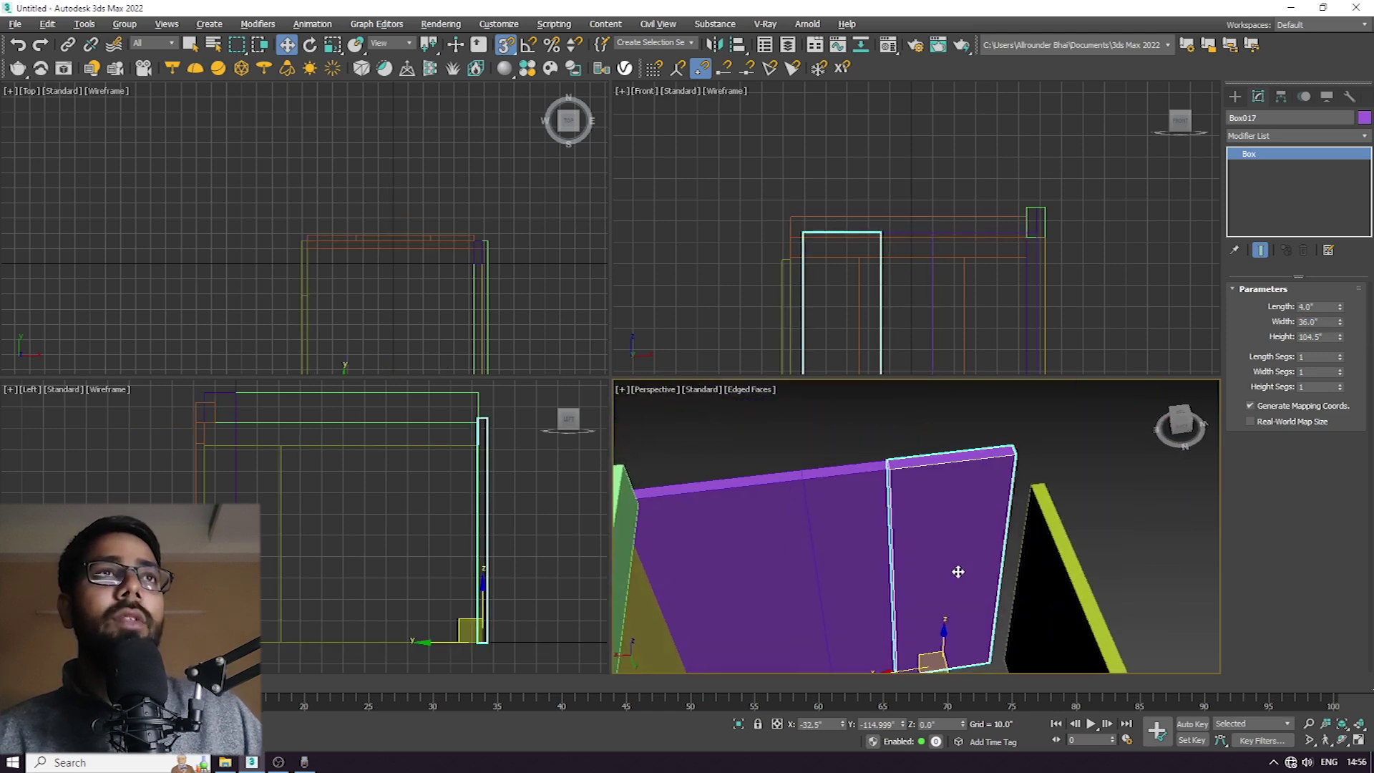
middle_click_drag(1014, 530, 974, 546, "alt")
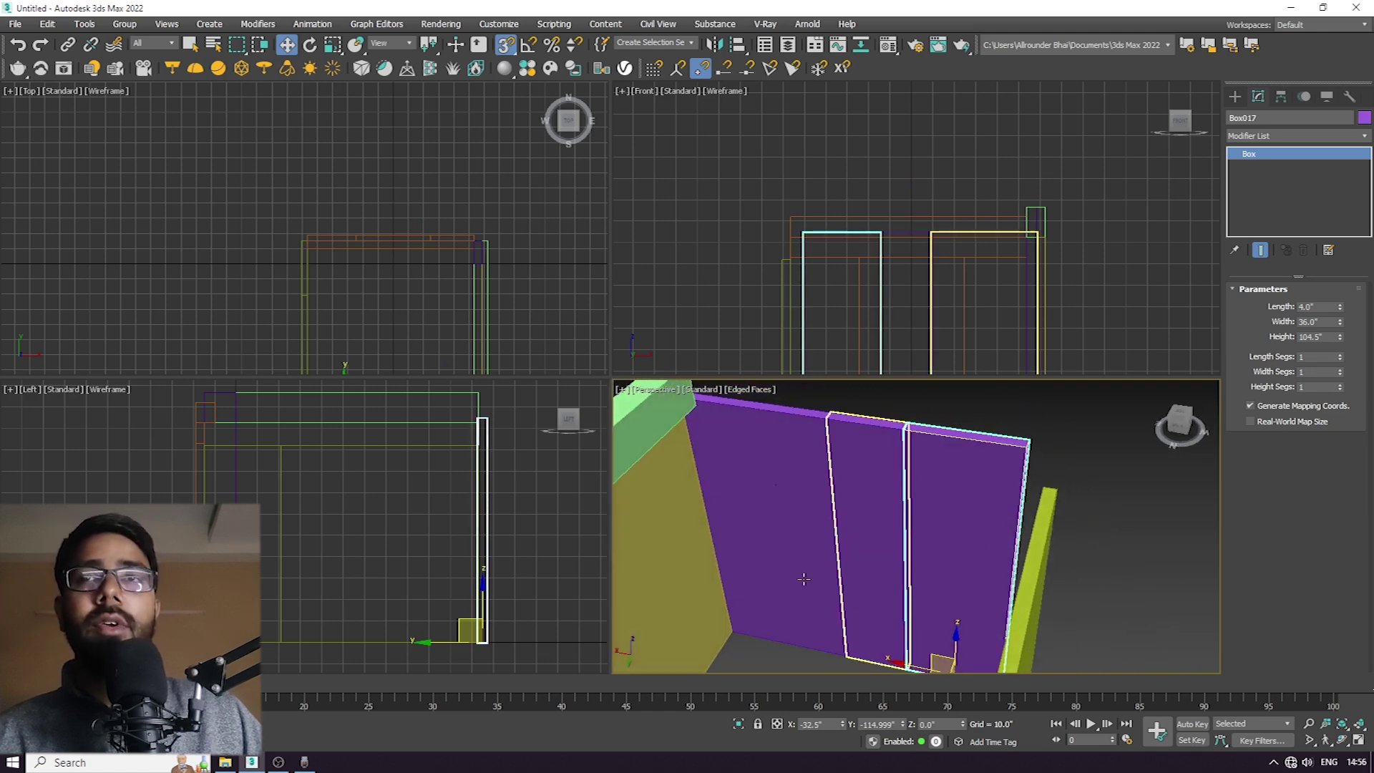
Switch to the Calculator and add the three back wall widths: 49, 24 and 36.
key("super")
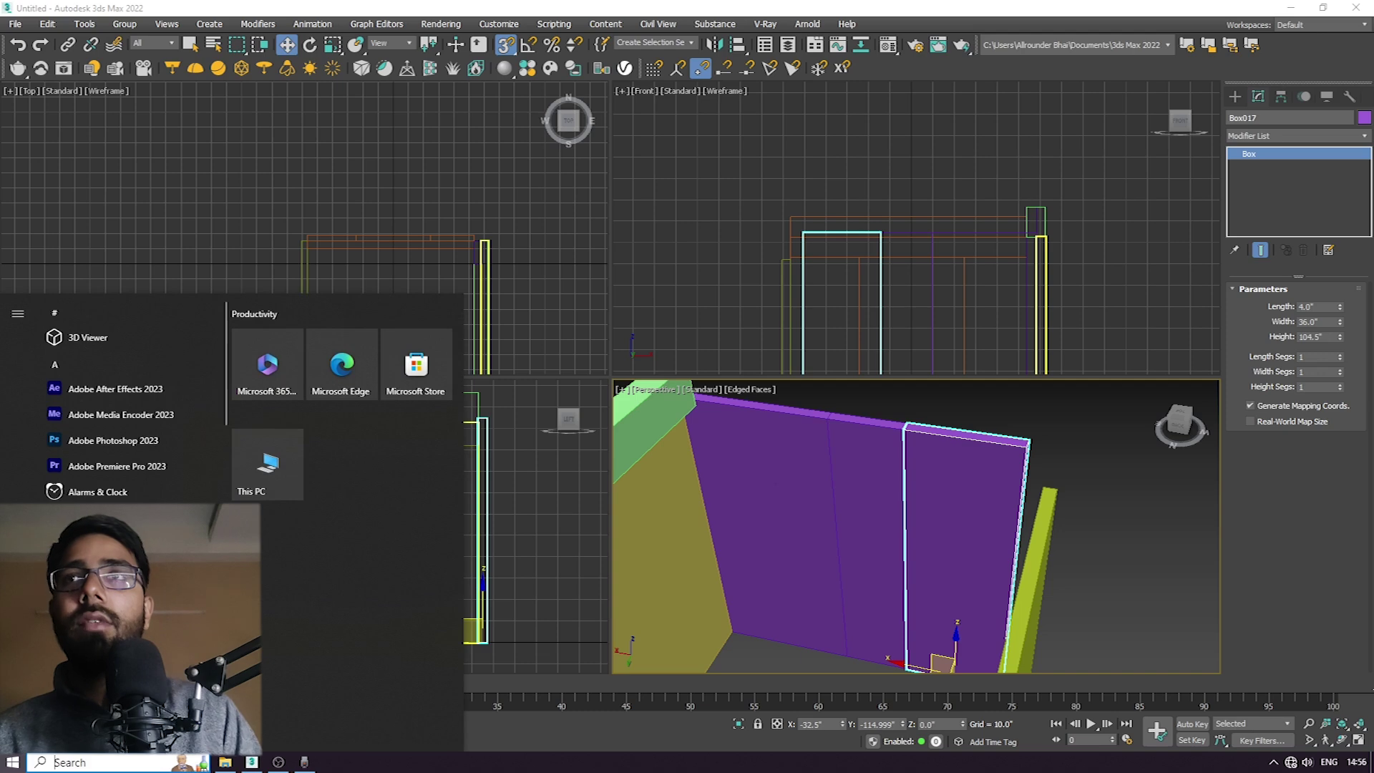
type("calc")
key("Return")
left_click(64, 307)
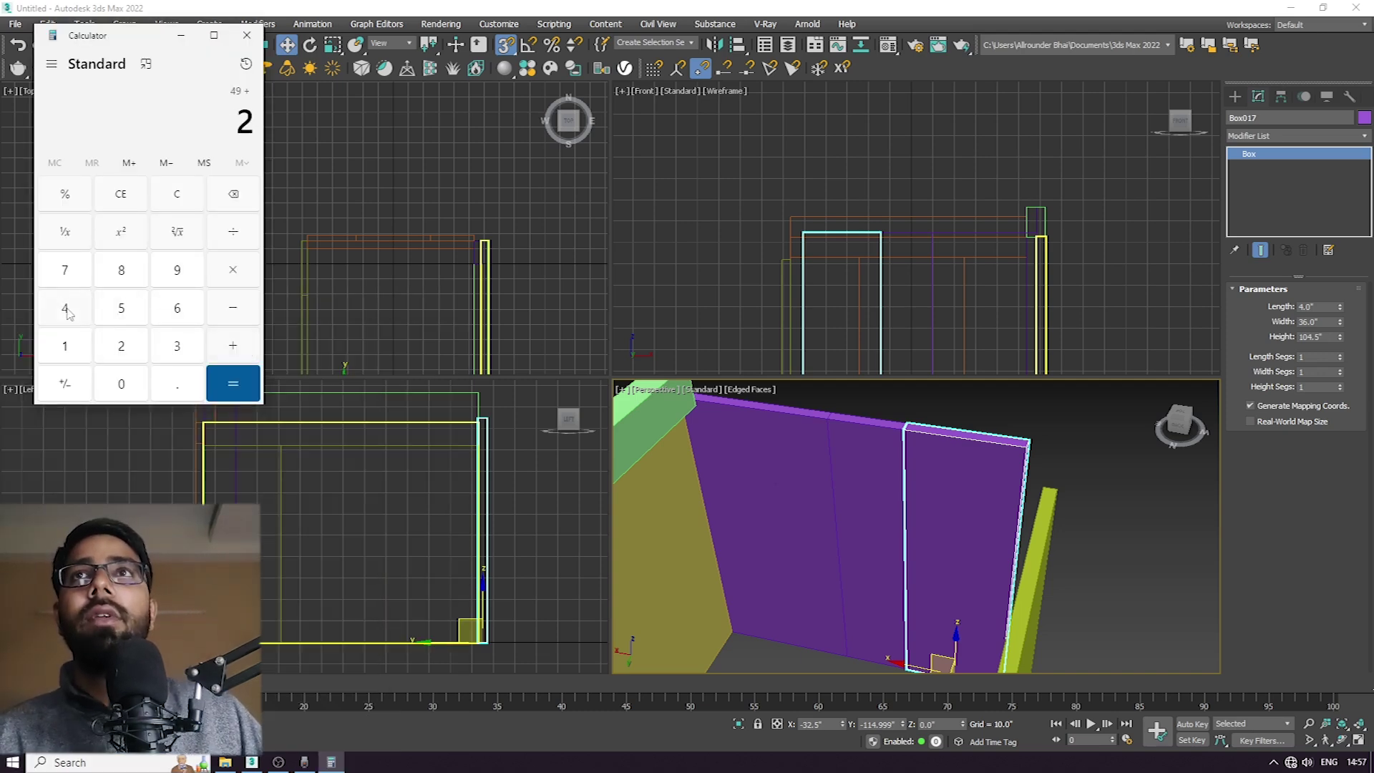
left_click(177, 345)
left_click(176, 307)
left_click(240, 393)
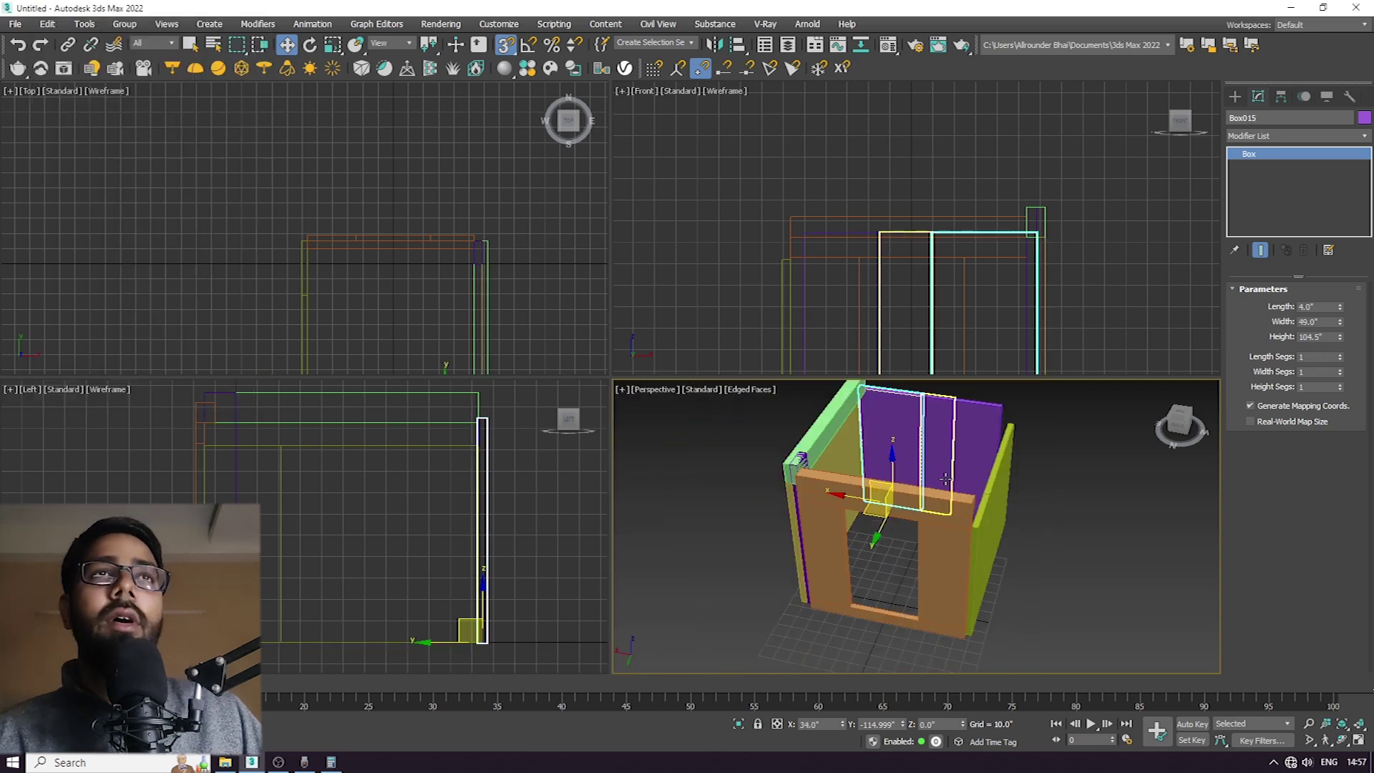
Compare the dimensions of the upper orange header beam, the back wall boxes and the purple corner column.
left_click(944, 501)
scroll(944, 501, "up", 5)
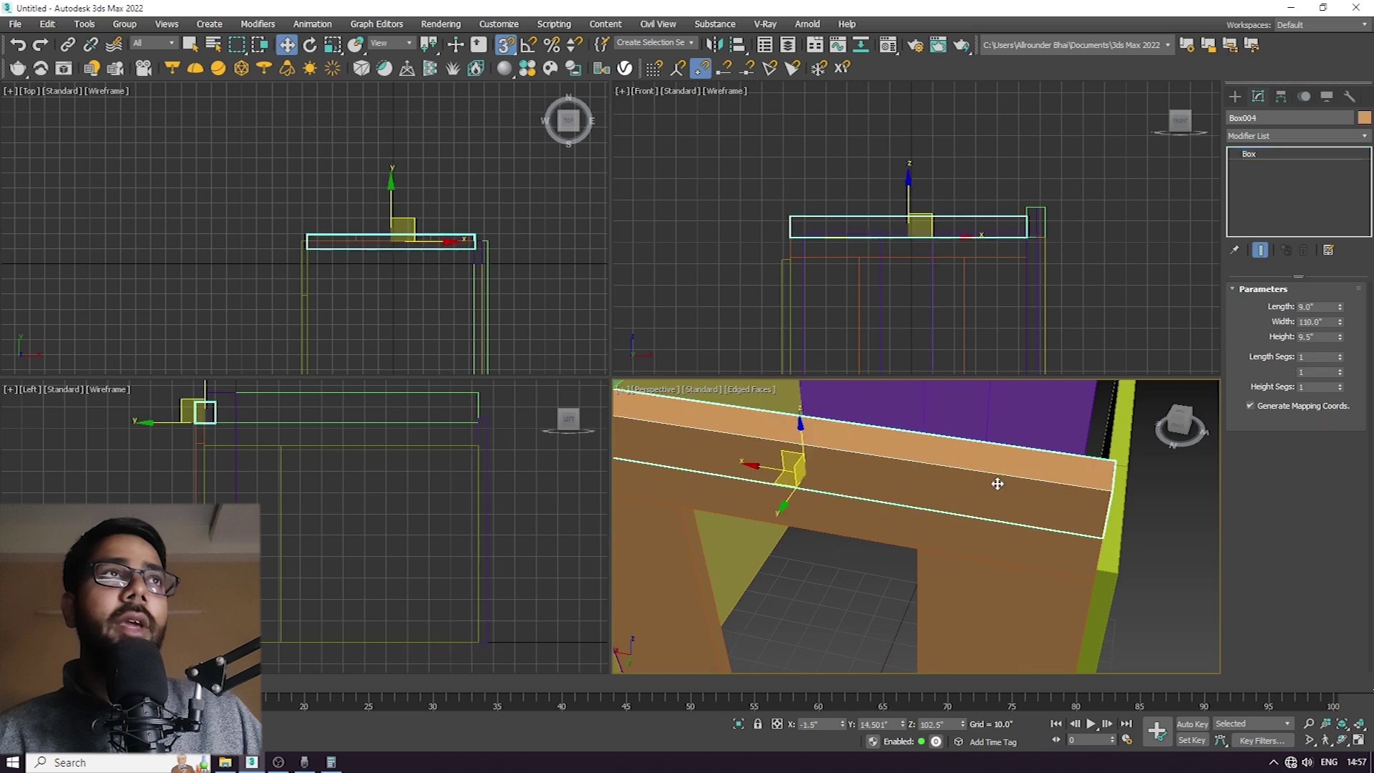
scroll(957, 581, "up", 6)
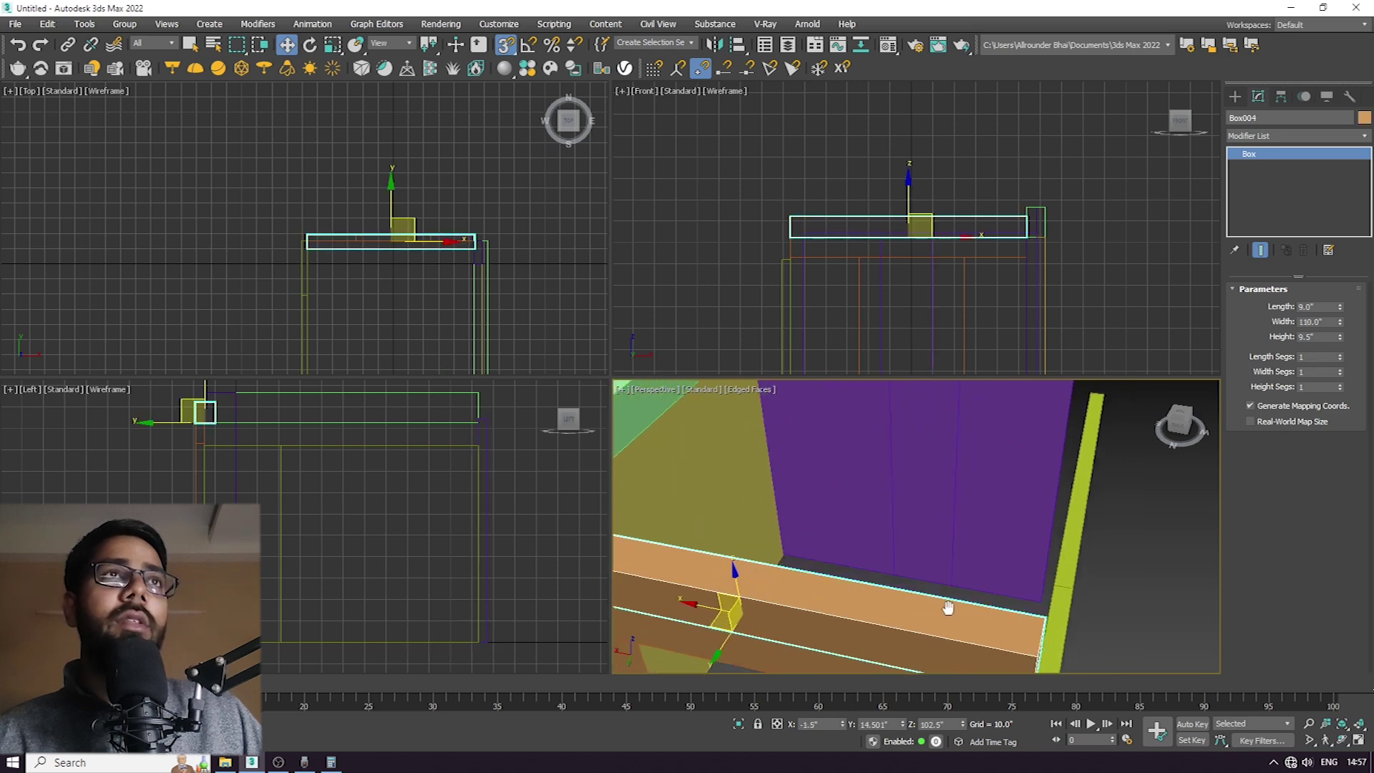
left_click(978, 526)
scroll(979, 525, "down", 5)
scroll(976, 571, "up", 5)
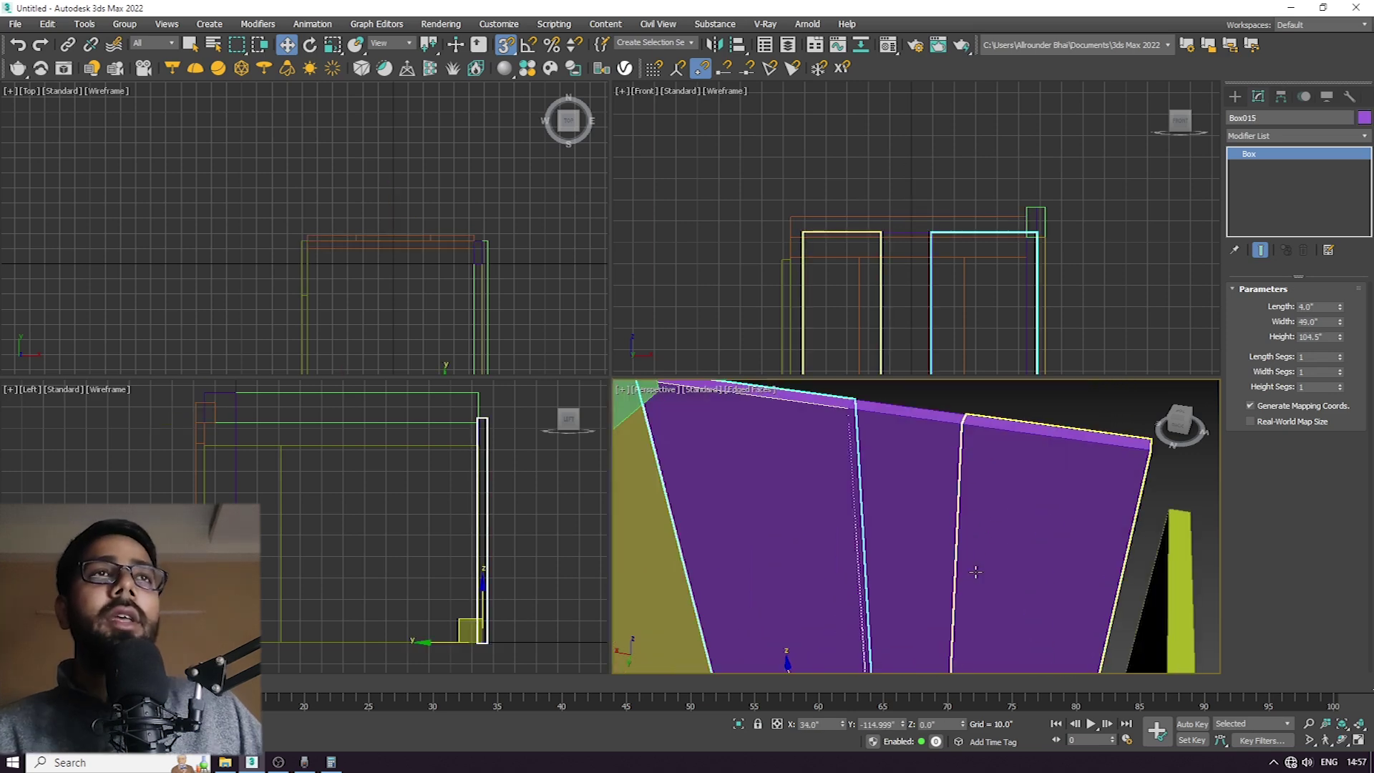
left_click(920, 509)
left_click(997, 540)
scroll(928, 485, "down", 5)
scroll(928, 484, "down", 3)
left_click(942, 467)
scroll(945, 465, "up", 5)
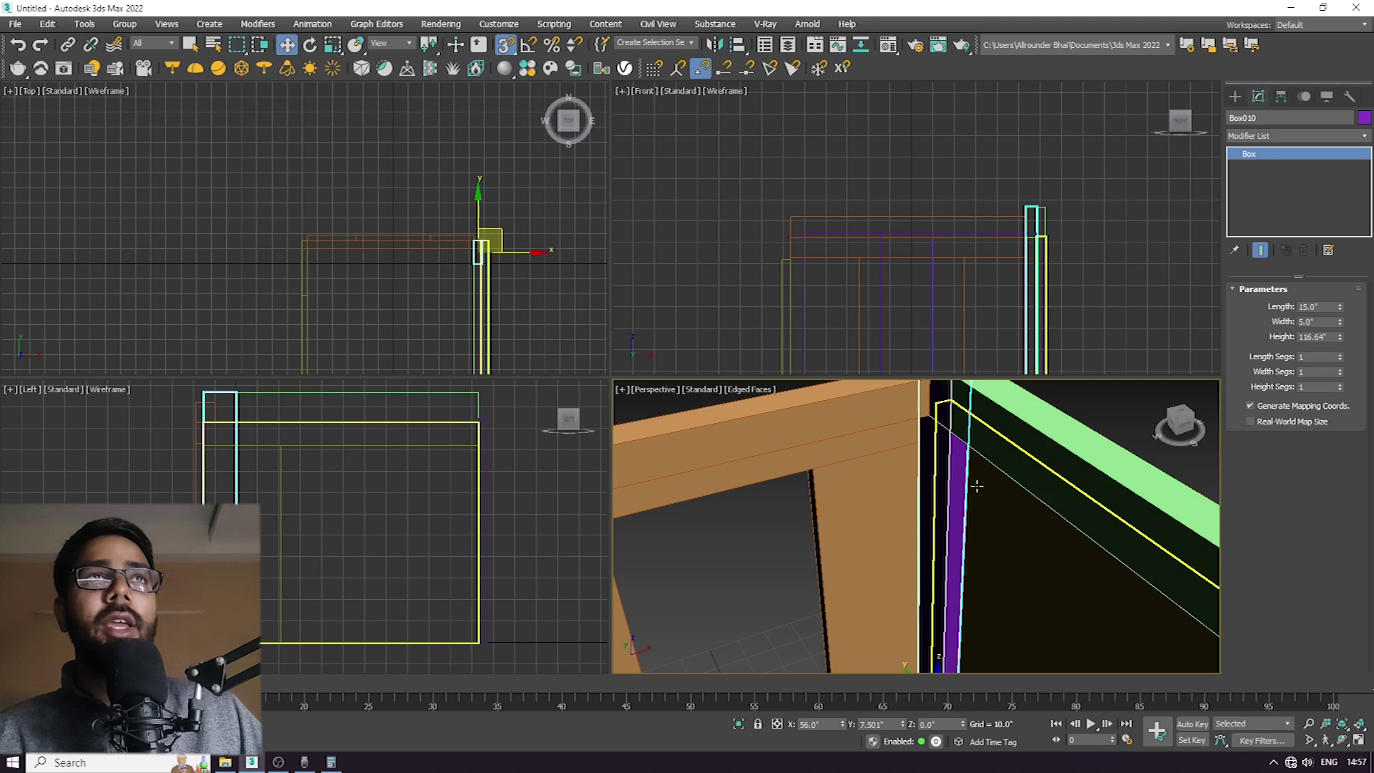
Move the three back wall boxes together so their outer lower corner snaps to the inner rear corner of the shorter side wall.
scroll(974, 585, "down", 5)
middle_click_drag(1021, 537, 964, 571, "alt")
left_click(951, 423)
scroll(951, 430, "up", 5)
left_click(988, 521, "ctrl")
left_click(773, 573, "ctrl")
left_click_drag(959, 558, 783, 614)
middle_click_drag(783, 614, 859, 611, "alt")
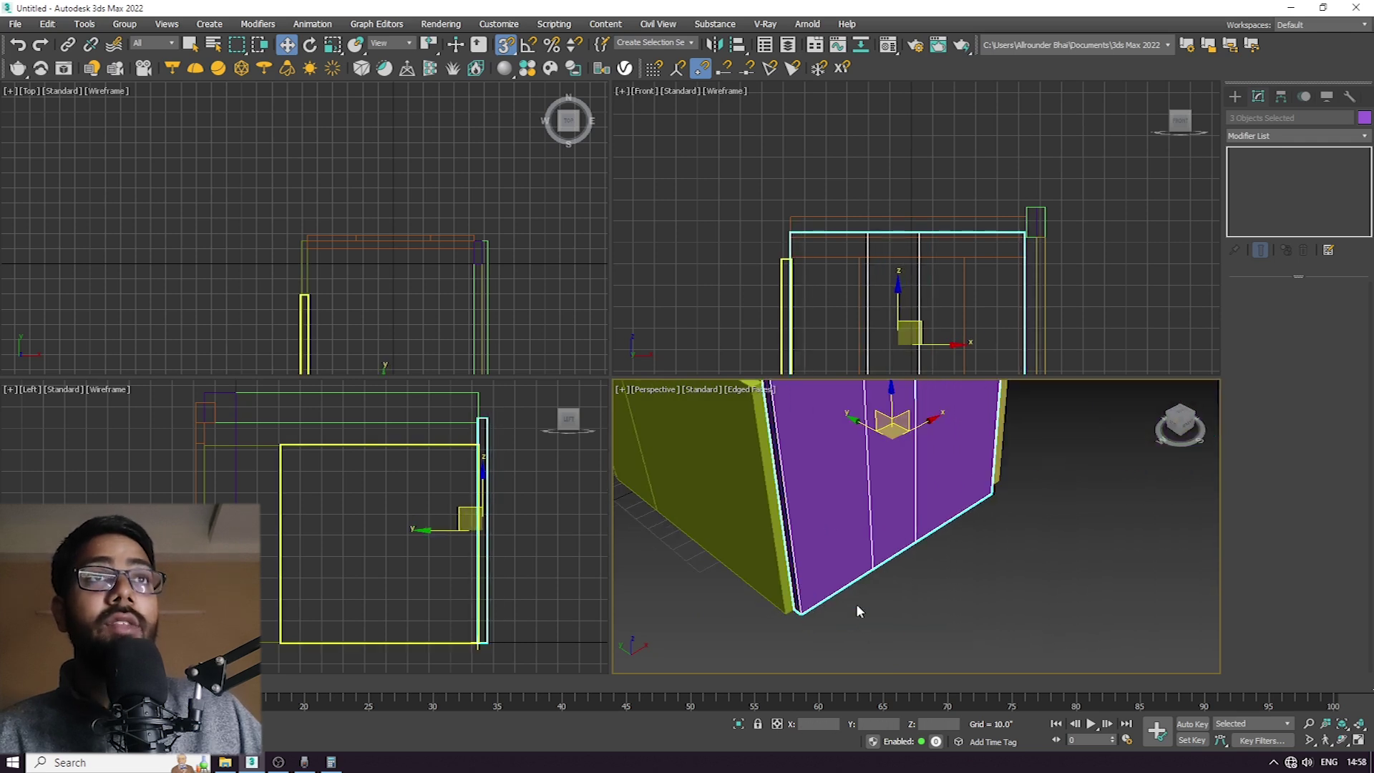
left_click(856, 604)
Examine the back wall from outside and inside, checking the gap between the 49-inch box and the taller side wall.
middle_click_drag(947, 572, 995, 501, "alt")
left_click(995, 501)
left_click(844, 543)
middle_click_drag(844, 543, 835, 596, "alt")
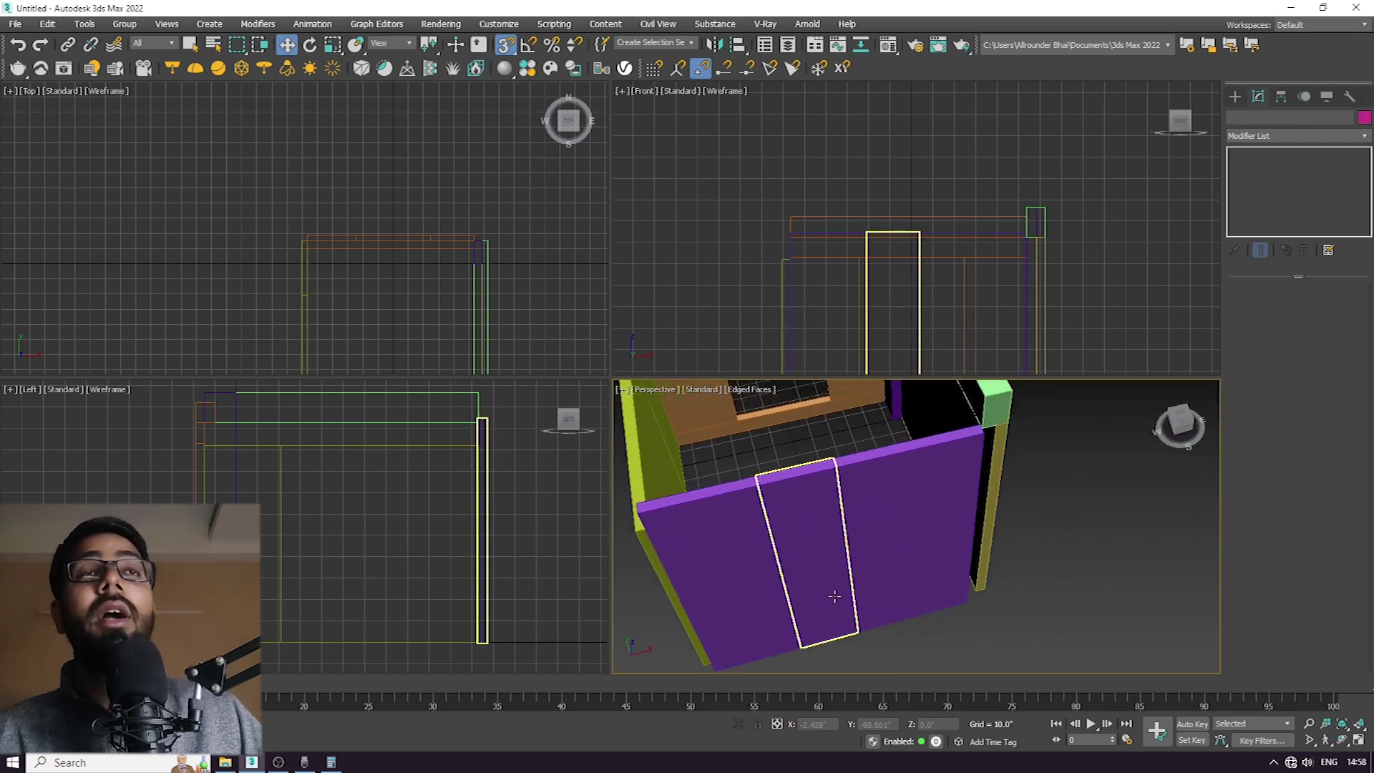
left_click(911, 552)
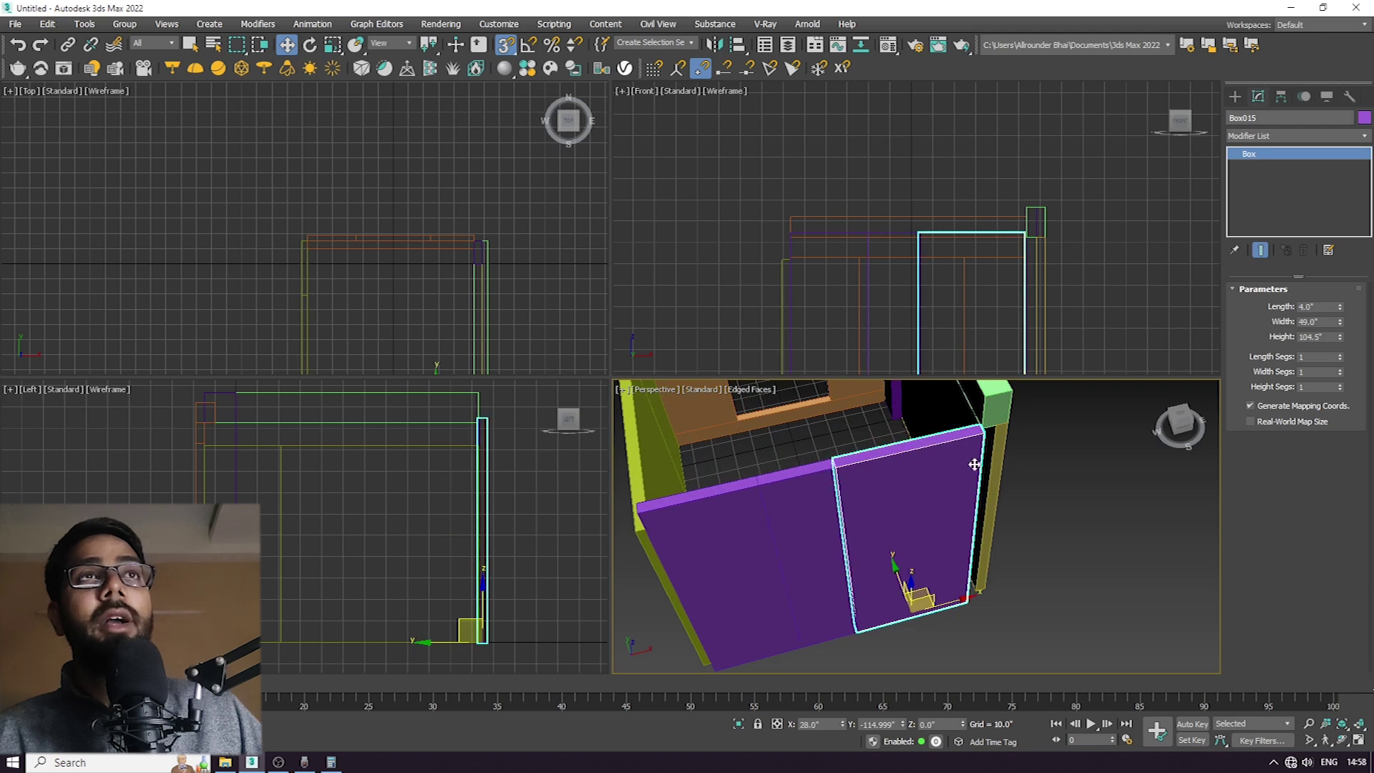
middle_click_drag(918, 488, 880, 521, "alt")
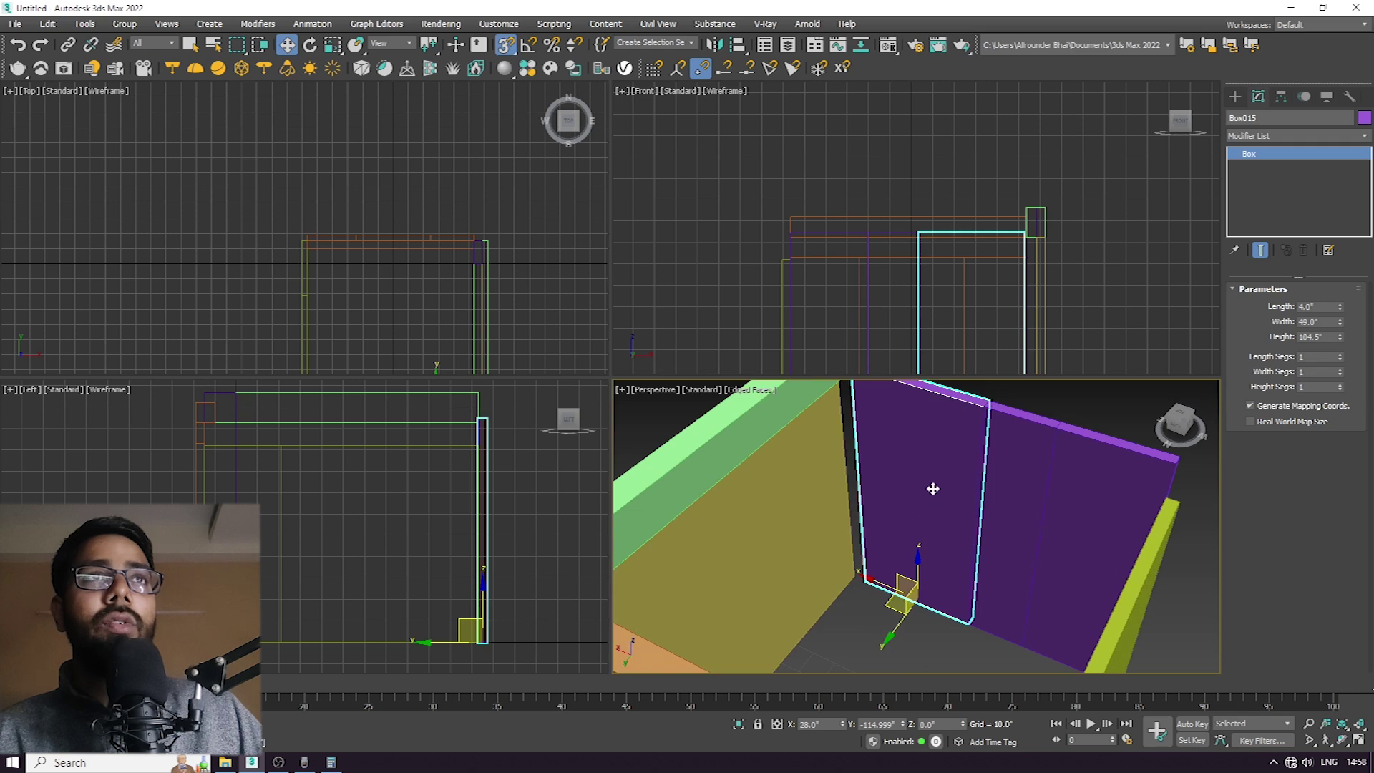
middle_click_drag(886, 542, 990, 534)
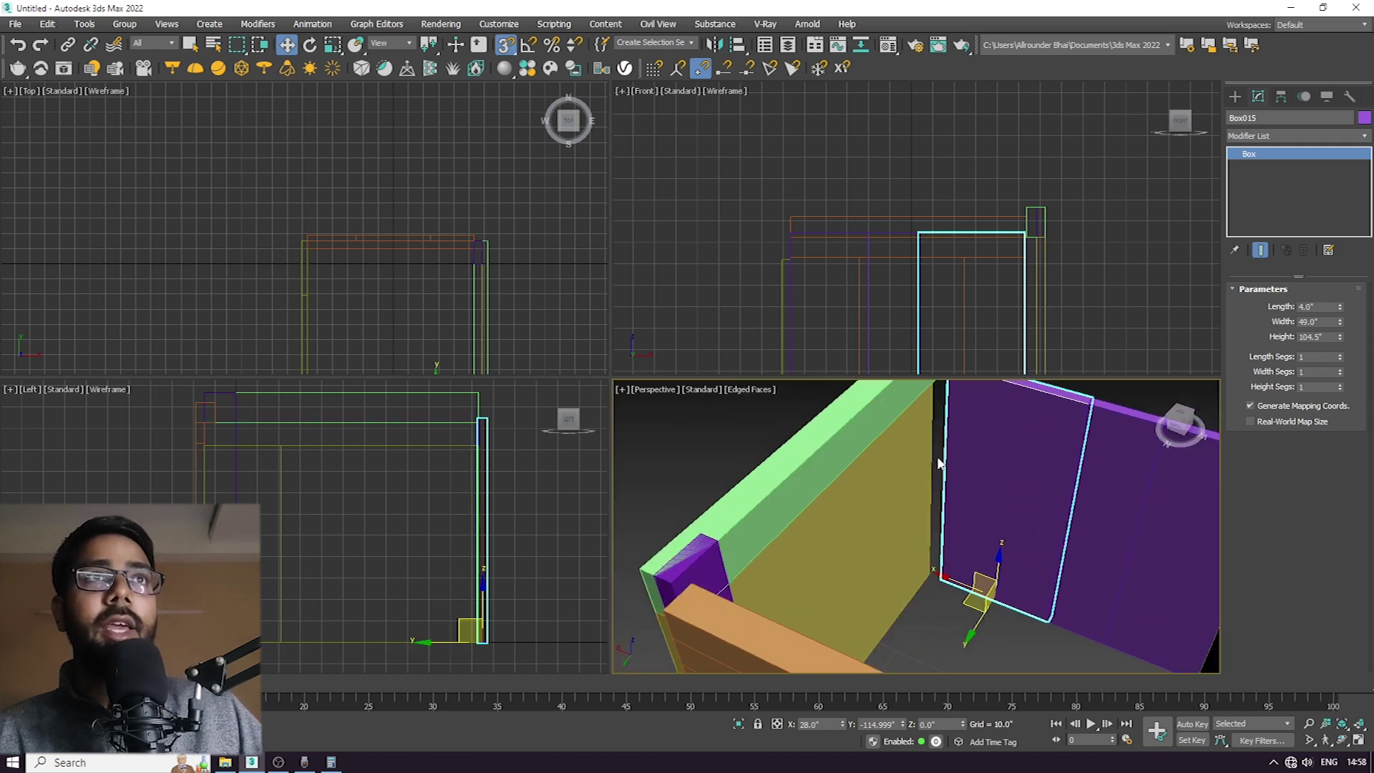
left_click(725, 594)
scroll(725, 593, "up", 3)
middle_click_drag(725, 594, 886, 577)
Delete the 49-inch back wall box and draw a 4 × 55 × 104.5-inch box filling the space up to the side wall.
left_click(886, 577)
scroll(872, 564, "up", 3)
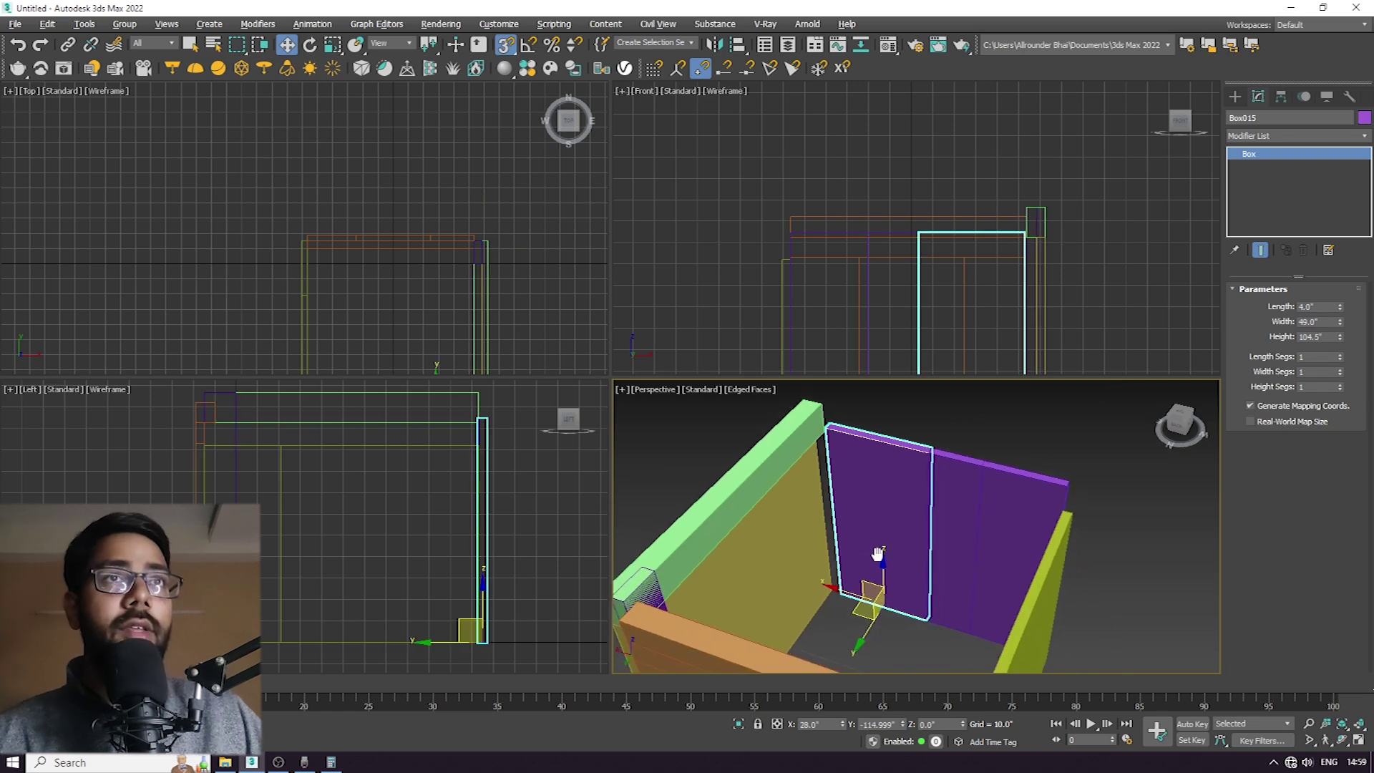
key("Delete")
left_click(1235, 97)
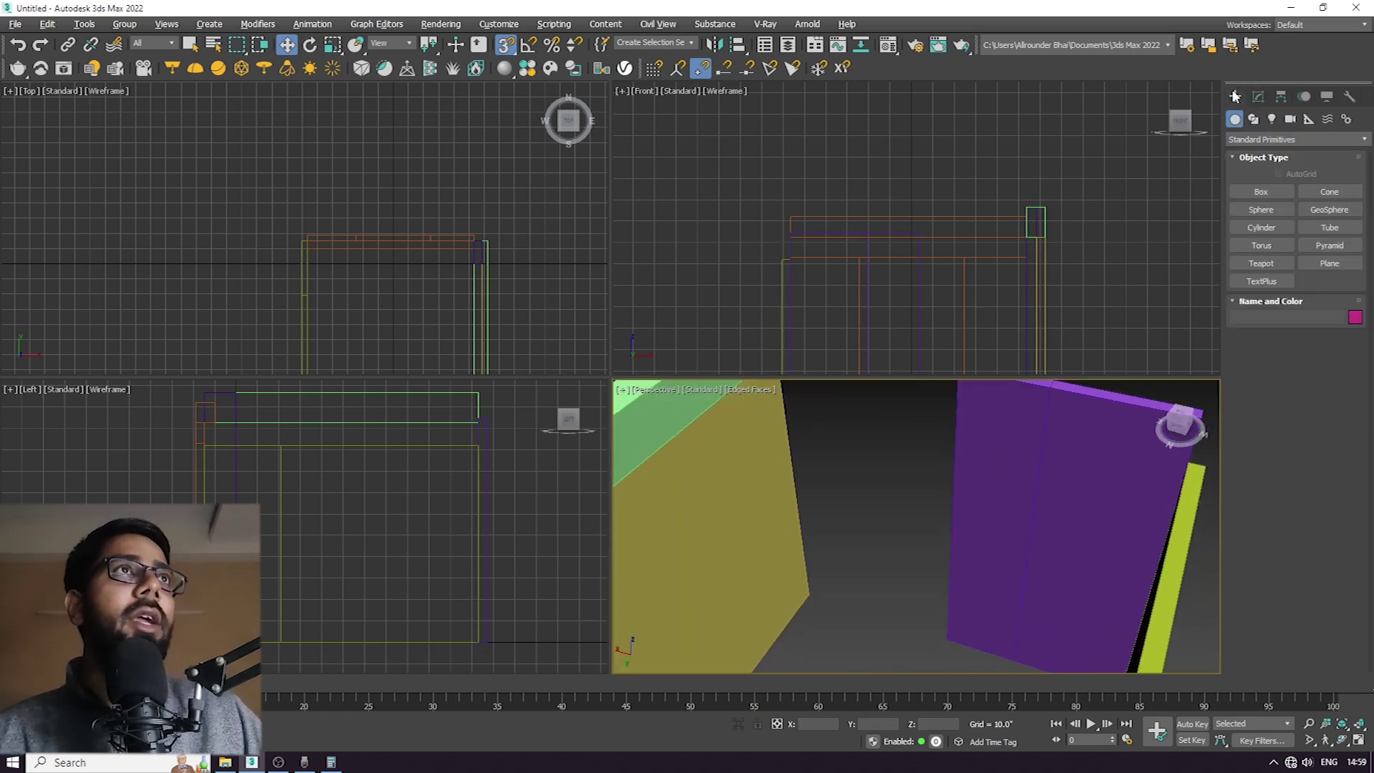
left_click(1261, 192)
scroll(917, 544, "down", 5)
left_click_drag(853, 605, 952, 634)
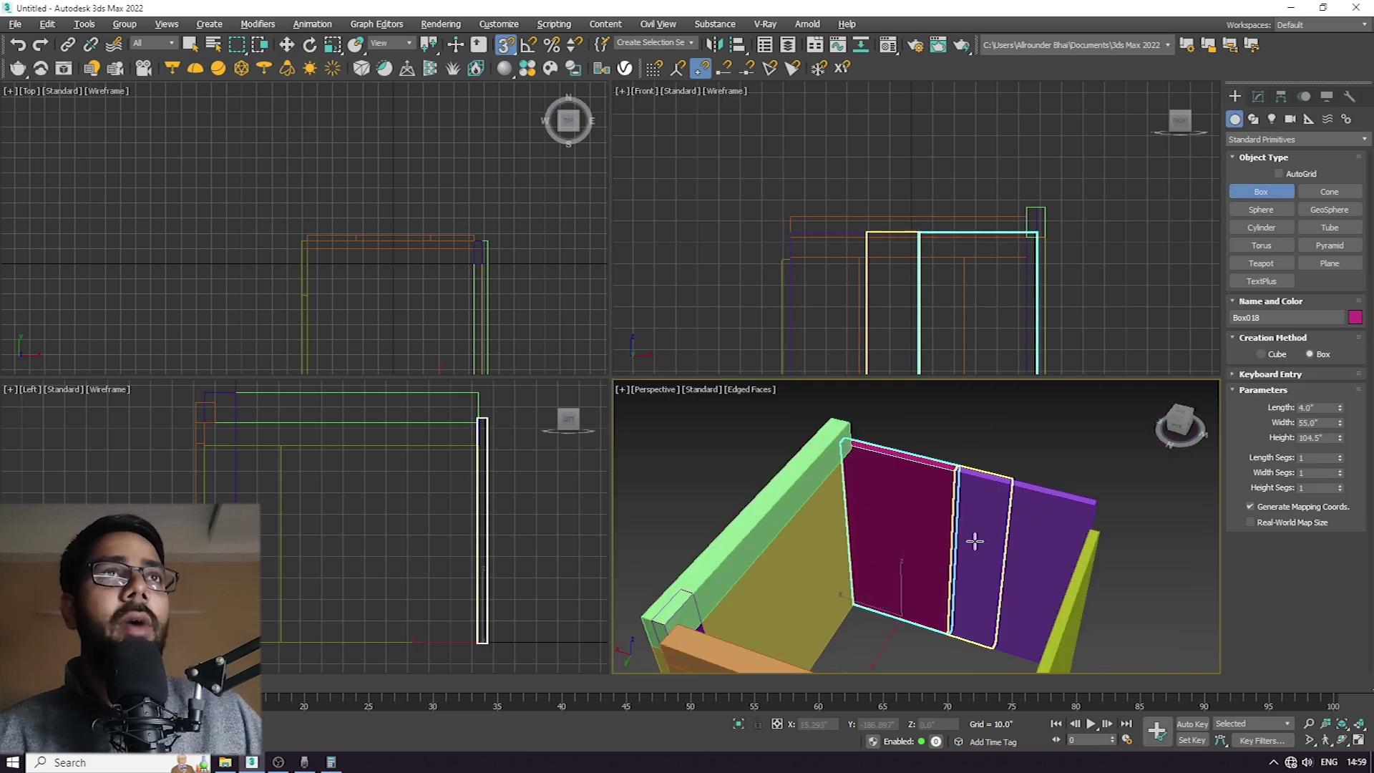
scroll(975, 541, "up", 5)
scroll(908, 527, "down", 5)
mouse_move(969, 528)
middle_mouse_down()
mouse_move(985, 528)
mouse_move(960, 520)
middle_mouse_up()
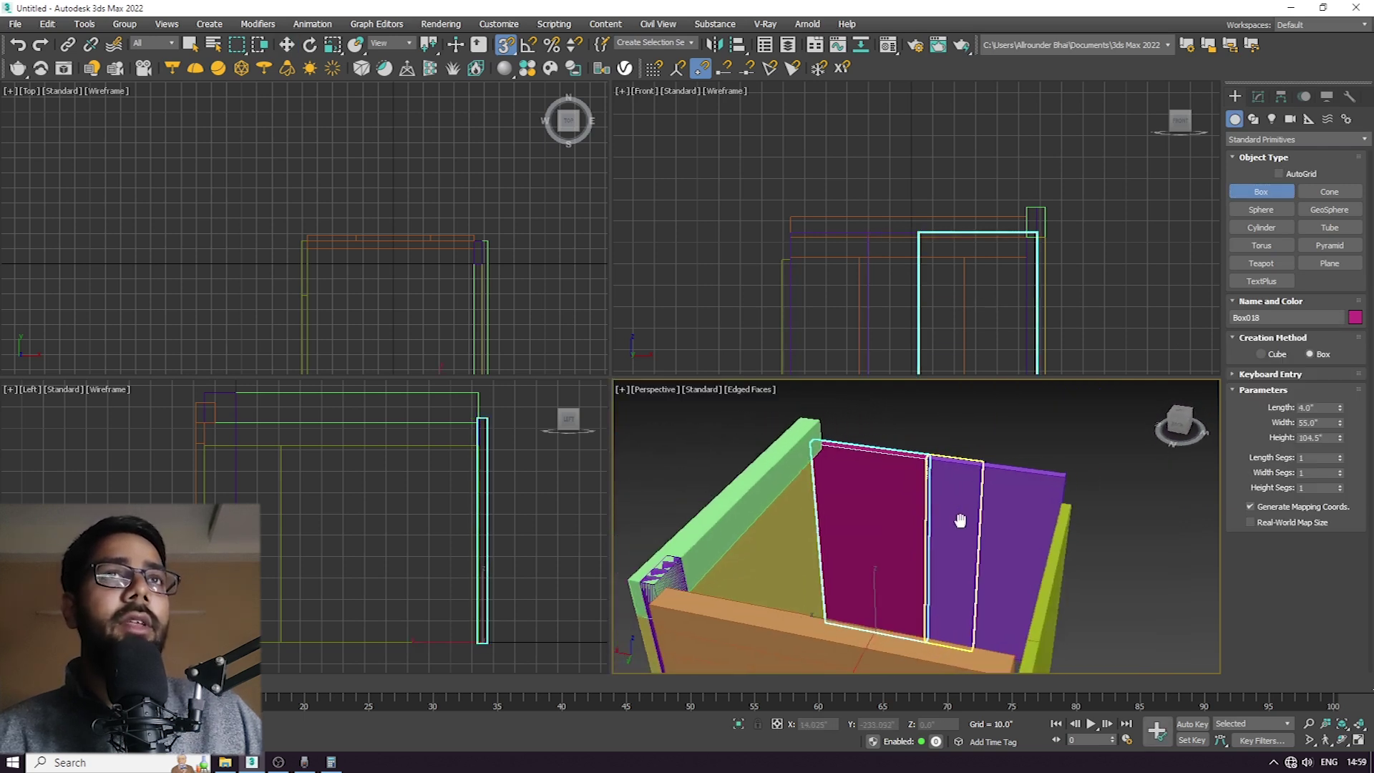
key("w")
Set the height of the 36-inch-wide back wall box to 92 inches.
scroll(960, 521, "up", 4)
left_click(898, 536)
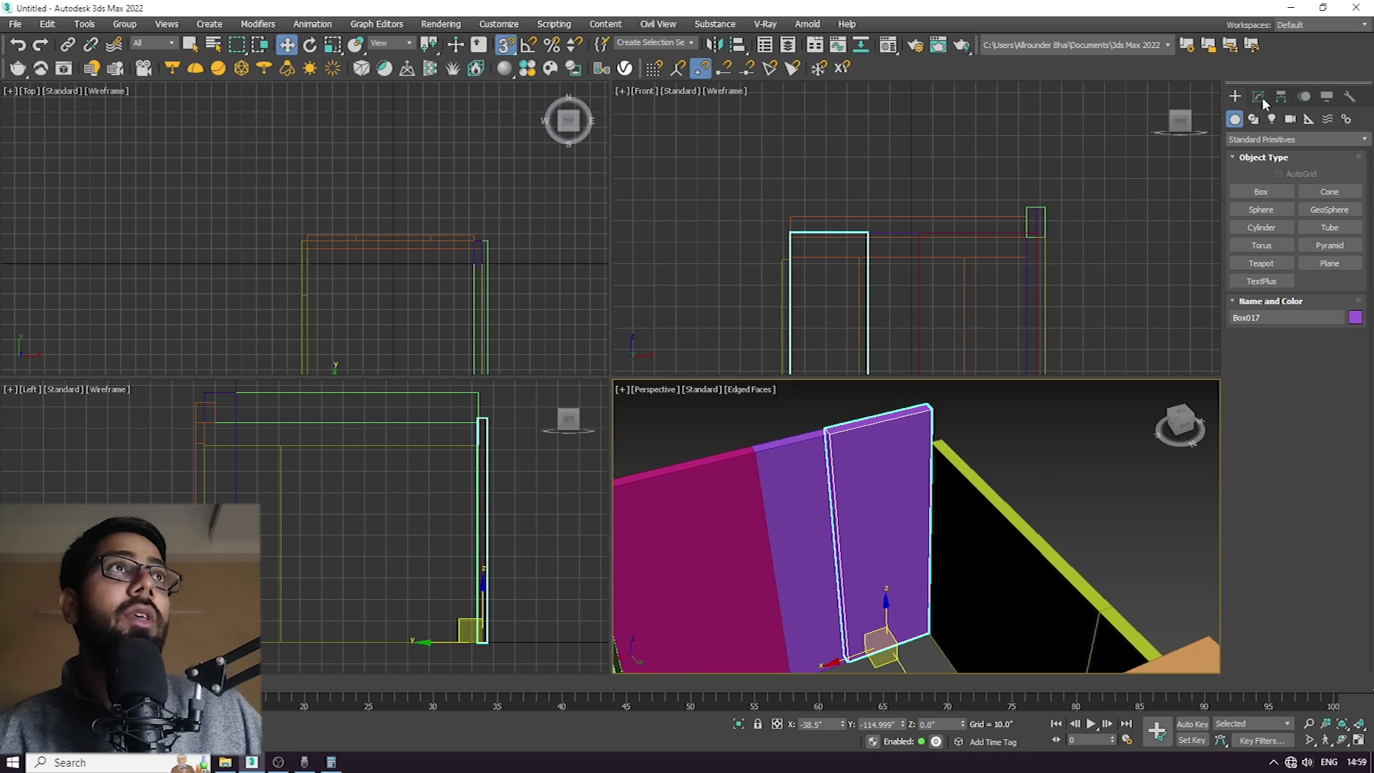
left_click(1259, 97)
double_click(1319, 337)
type("9")
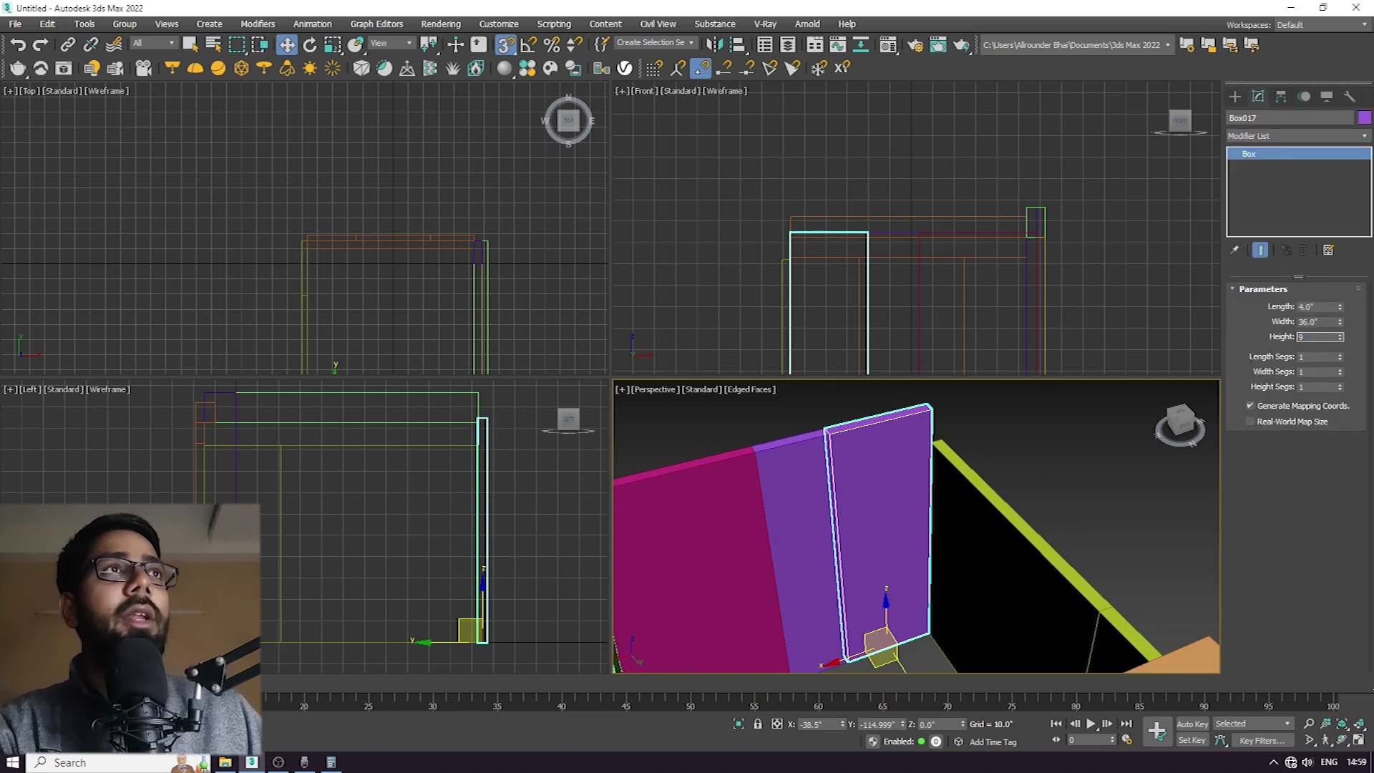
type("2")
key("Return")
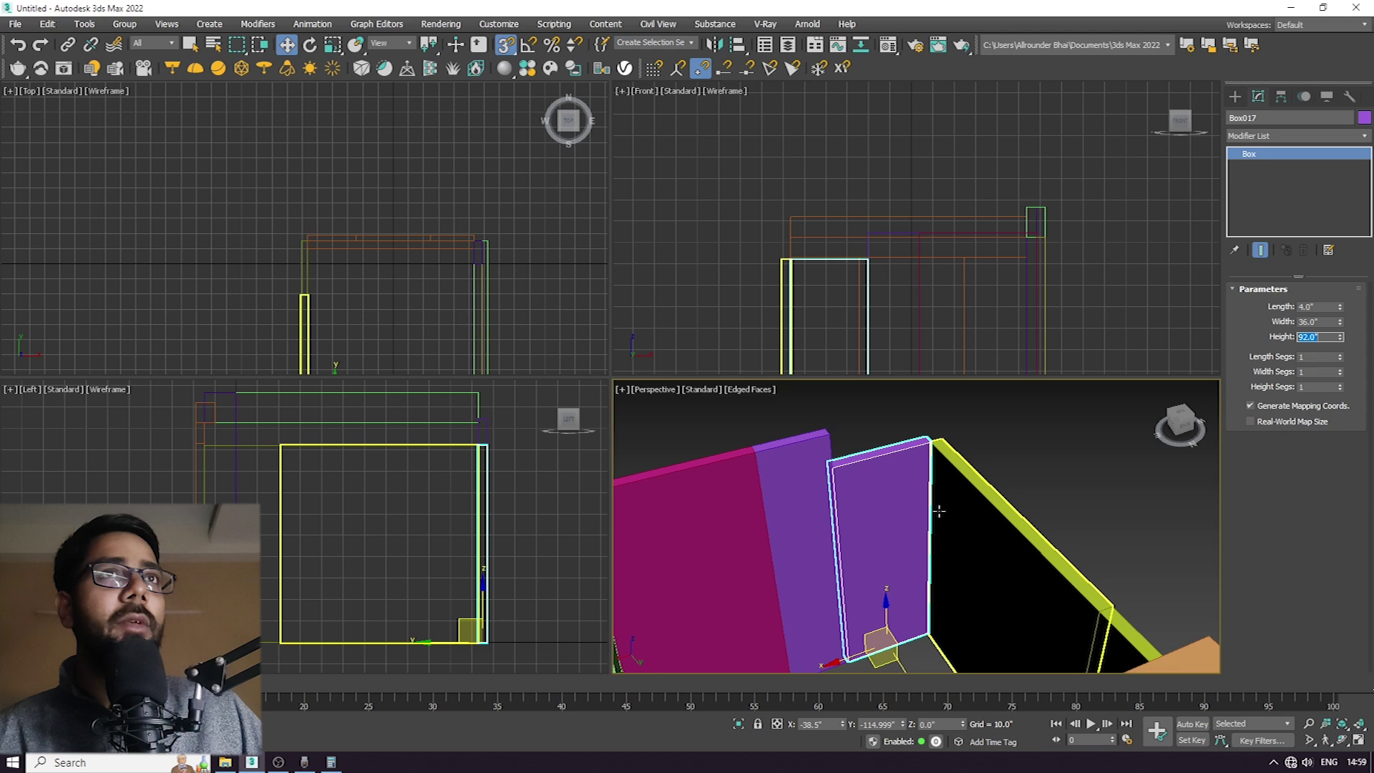
Draw a 4 × 36 × 12.5-inch lintel box on the 92-inch-high back wall box, and delete the box beneath it.
middle_click_drag(855, 466, 877, 523)
scroll(877, 524, "up", 3)
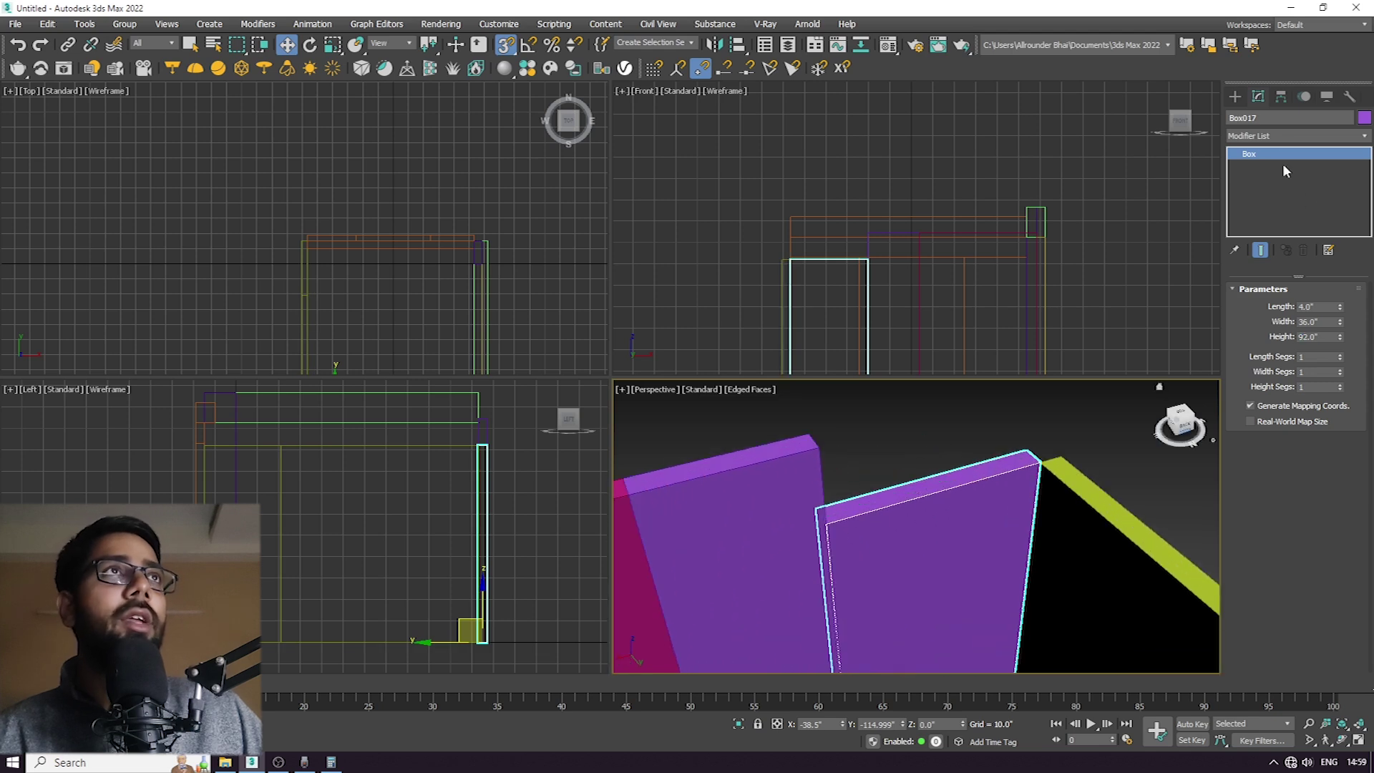
left_click(1237, 96)
left_click_drag(1025, 449, 816, 509)
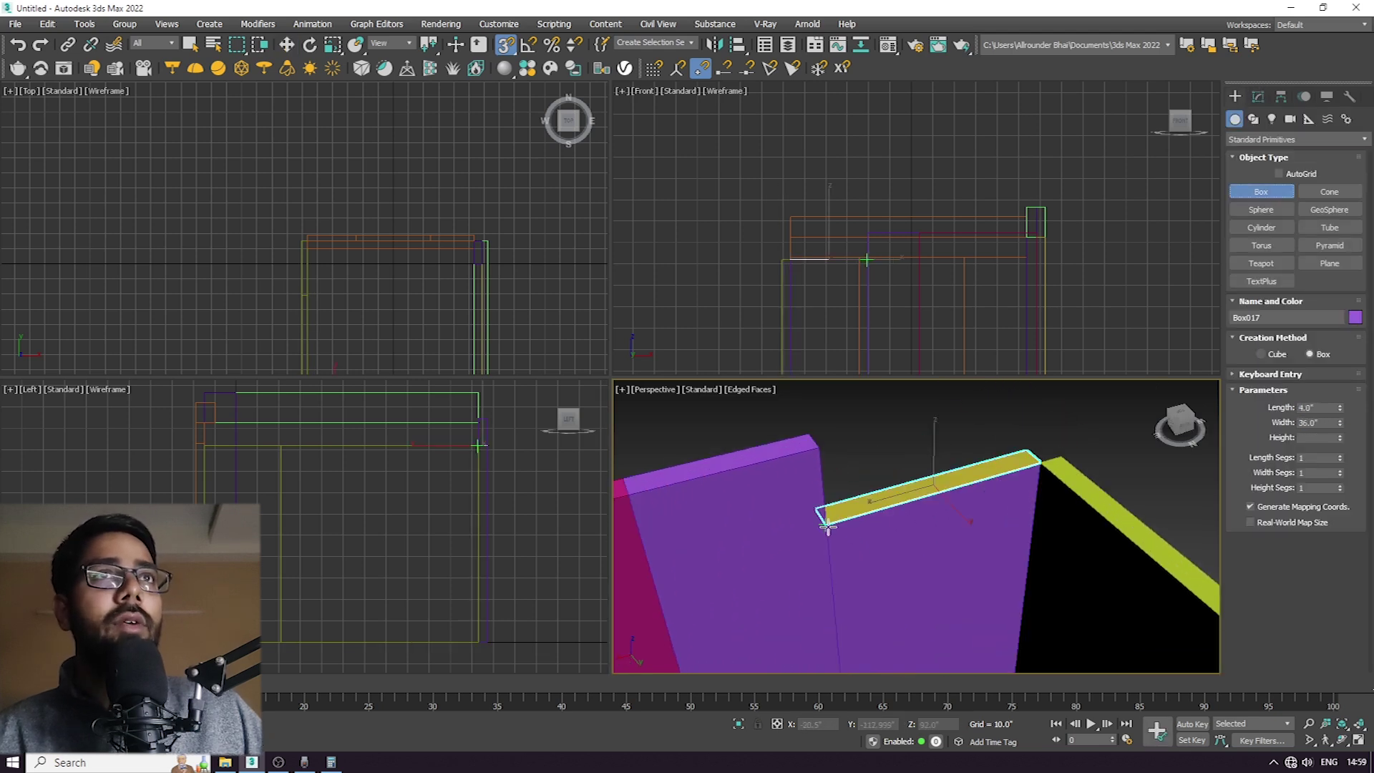
left_click(814, 451)
left_click(918, 553)
scroll(921, 530, "up", 4)
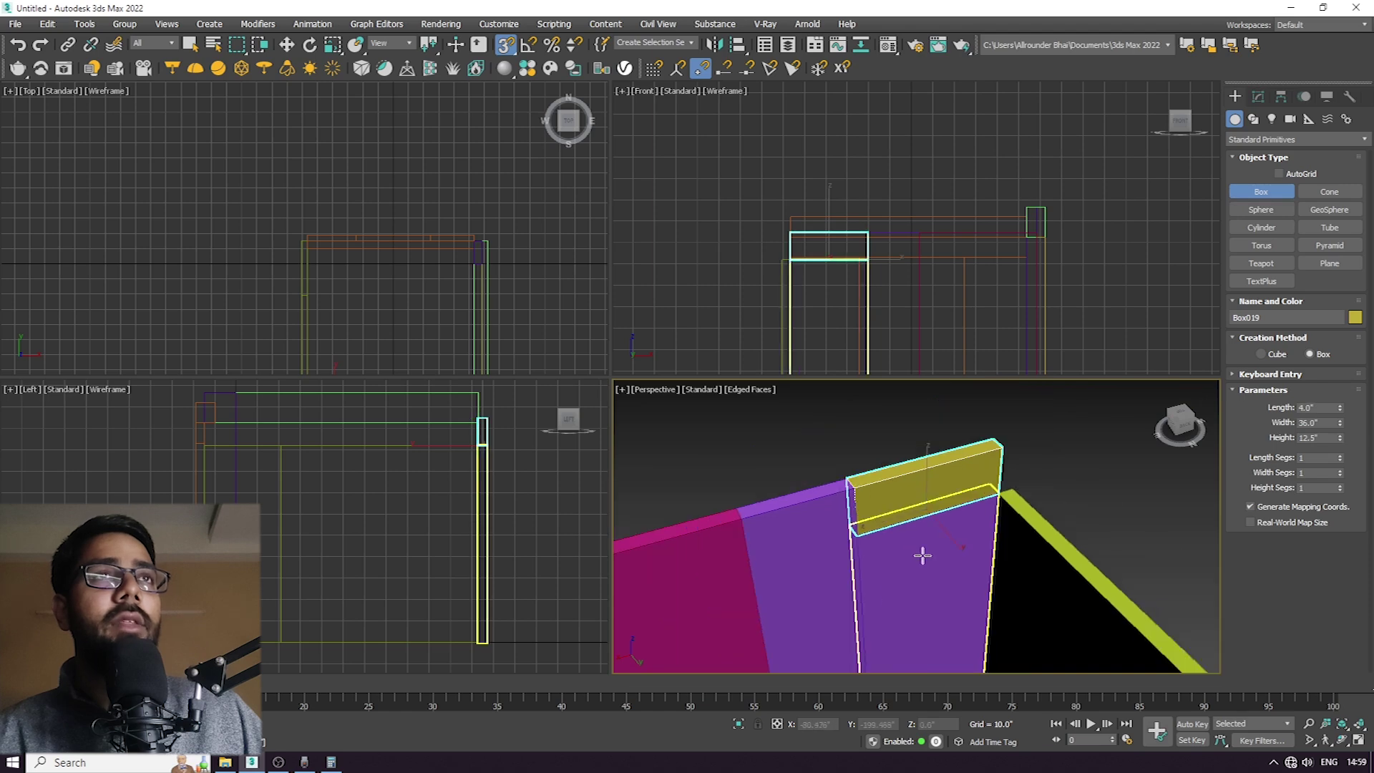
key("w")
scroll(921, 508, "down", 5)
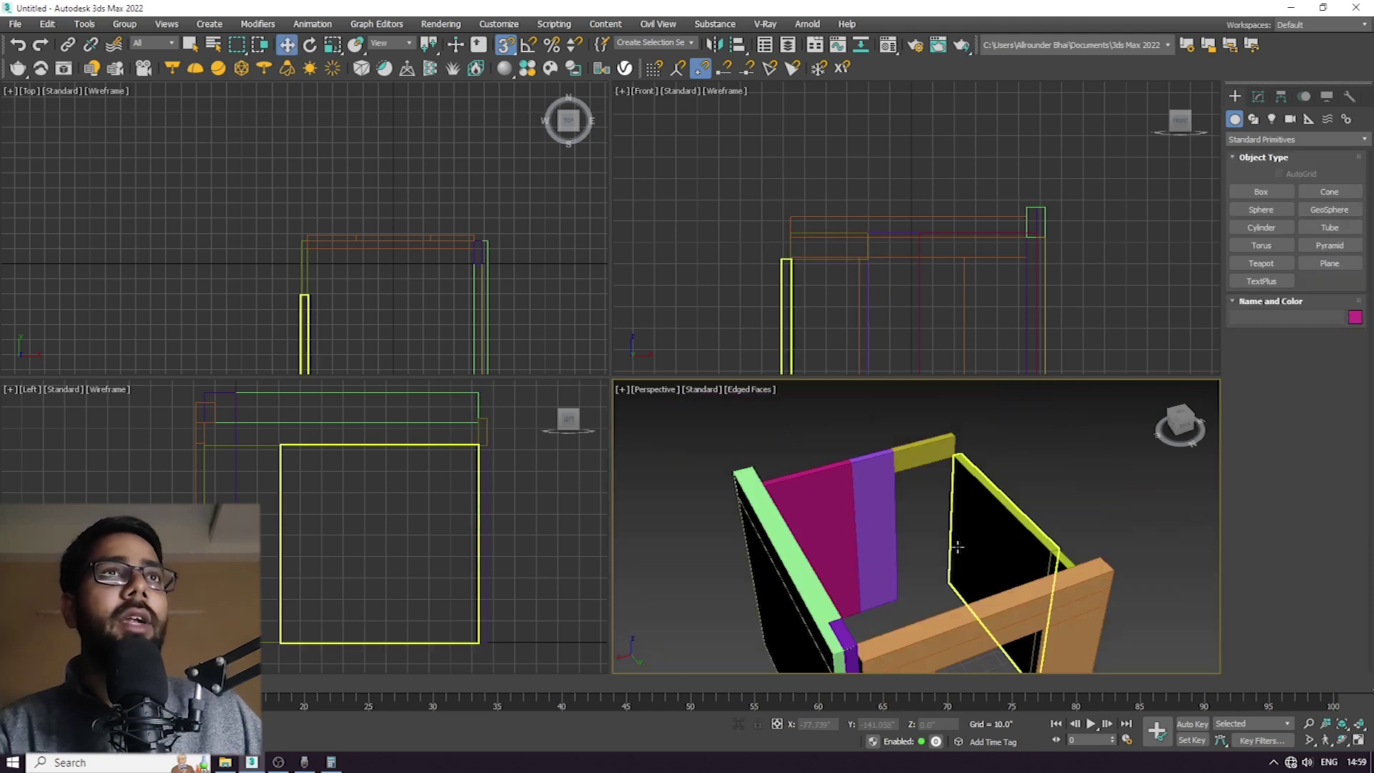
Draw a 128 × 4 × 19-inch beam above the shorter side wall, from the front wall to the wall's rear end.
middle_click_drag(859, 544, 884, 505, "alt")
scroll(884, 504, "up", 4)
key("semicolon")
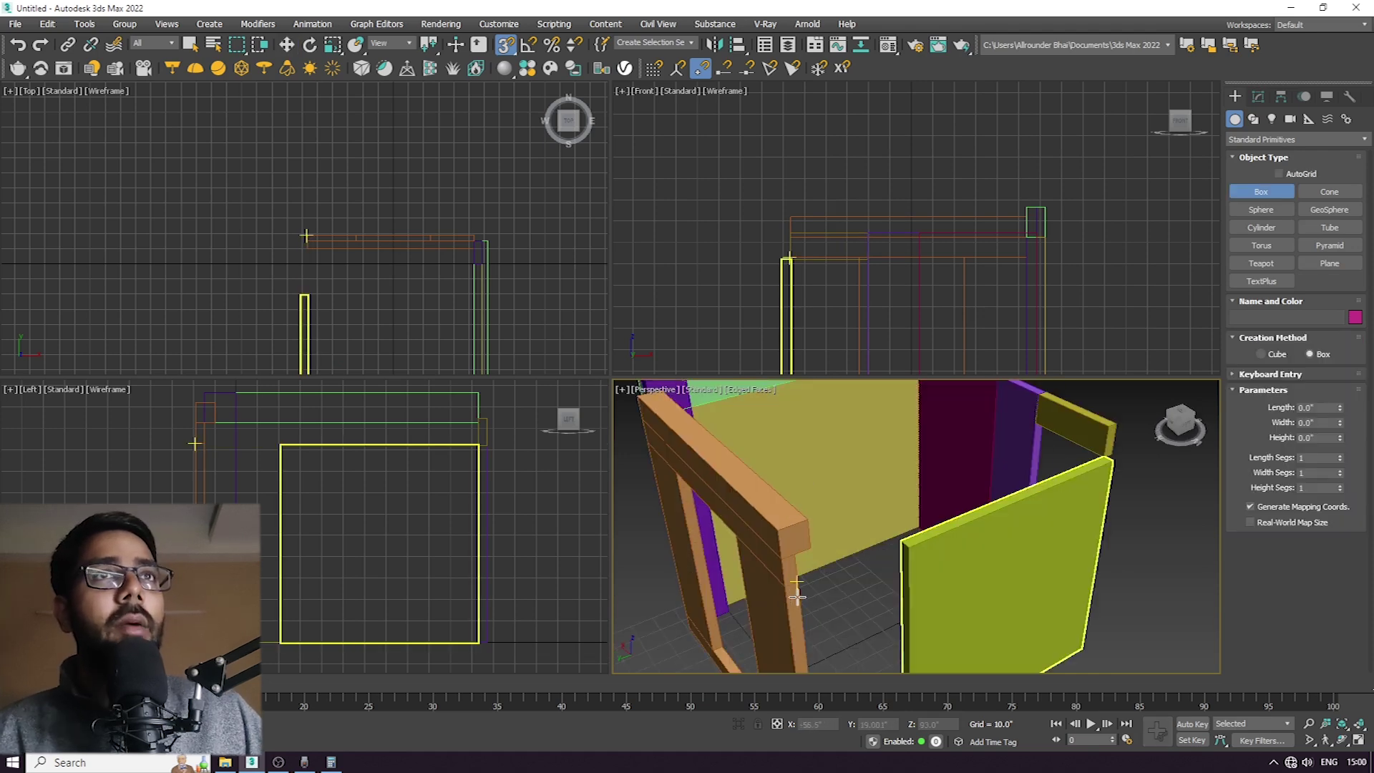
left_click_drag(798, 585, 1111, 464)
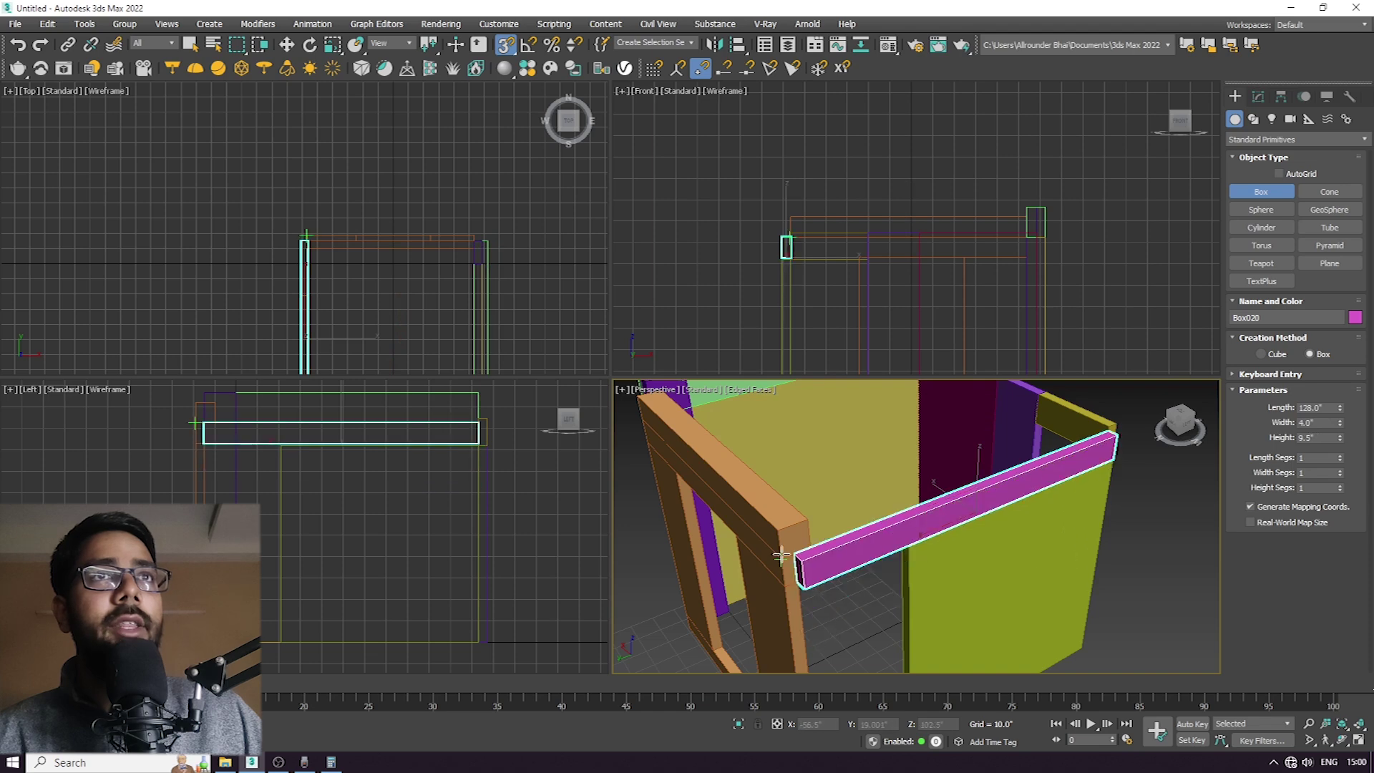
left_click(797, 517)
Draw a small box at floor level in the front corner gap between the purple column and the front wall's end.
mouse_move(796, 517)
middle_mouse_down("alt")
mouse_move(923, 544)
mouse_move(969, 527)
mouse_move(847, 639)
mouse_move(920, 571)
mouse_move(942, 612)
middle_mouse_up("alt")
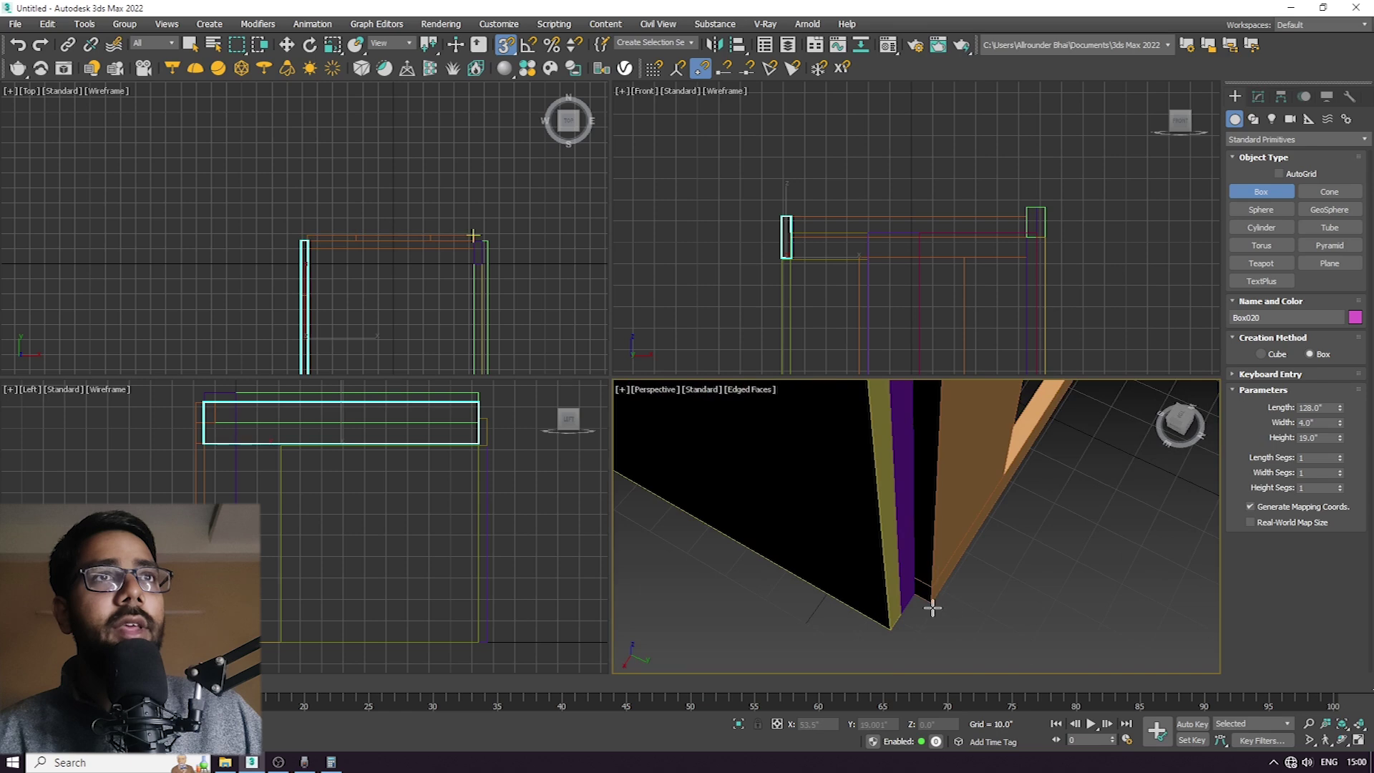
mouse_move(915, 594)
left_mouse_down()
mouse_move(917, 629)
mouse_move(936, 604)
left_mouse_up()
scroll(926, 566, "down", 3)
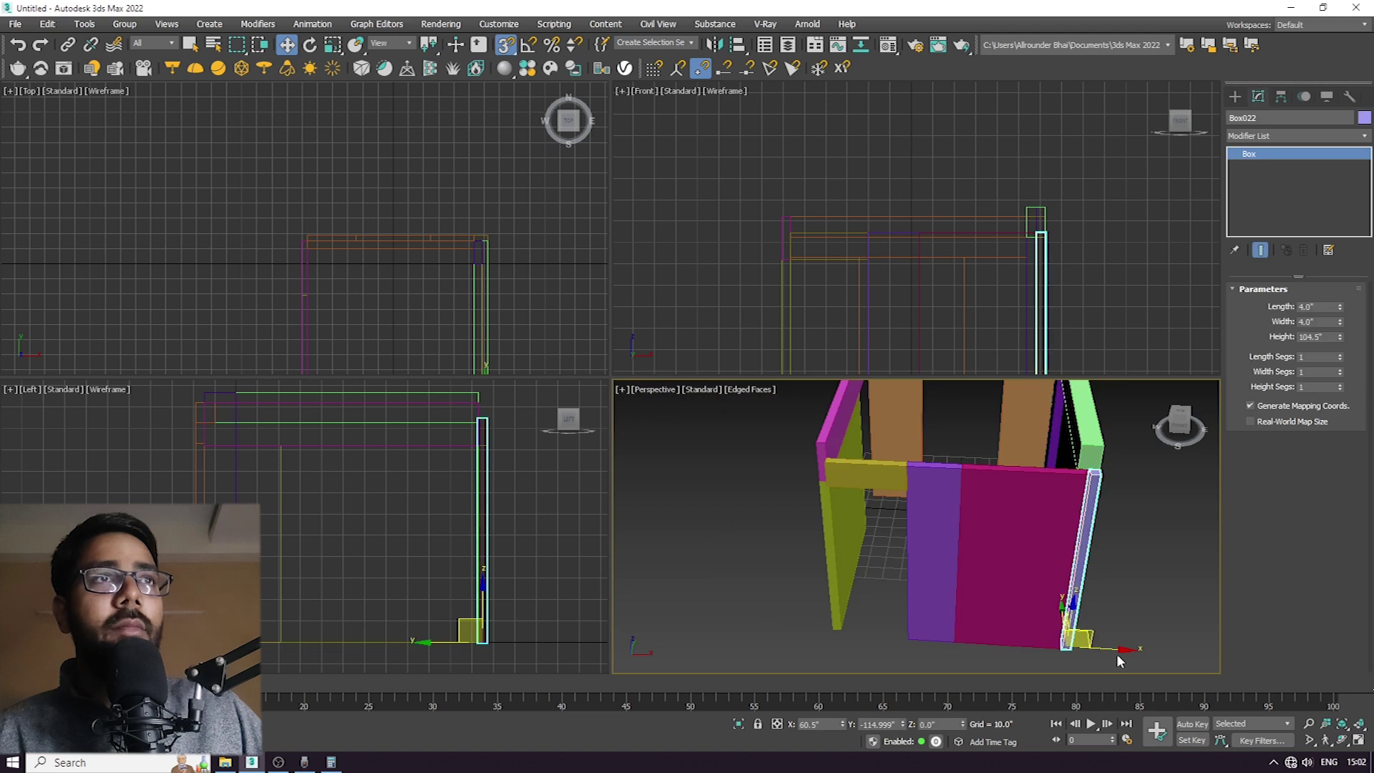
Copy the 4-inch-square post from the back corner to the opposite back corner, against the shorter side wall.
left_click_drag(1111, 653, 836, 646)
scroll(905, 627, "up", 5)
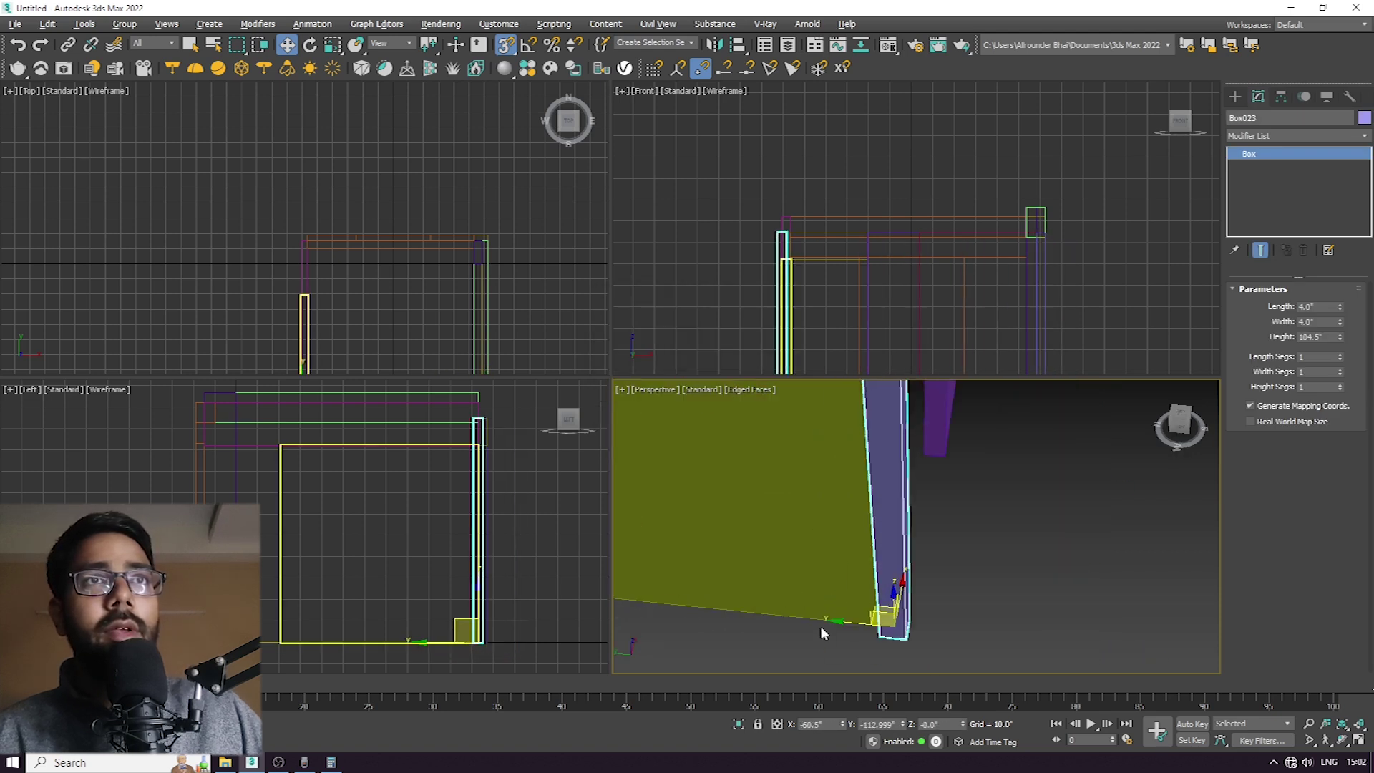
scroll(1025, 594, "down", 3)
Copy the 4-inch-square post again and snap the copy to the front wall's lower corner on the magenta beam's side.
middle_click_drag(1025, 594, 1084, 598, "alt")
left_click_drag(1053, 600, 782, 629, "shift")
key("Return")
scroll(699, 600, "up", 3)
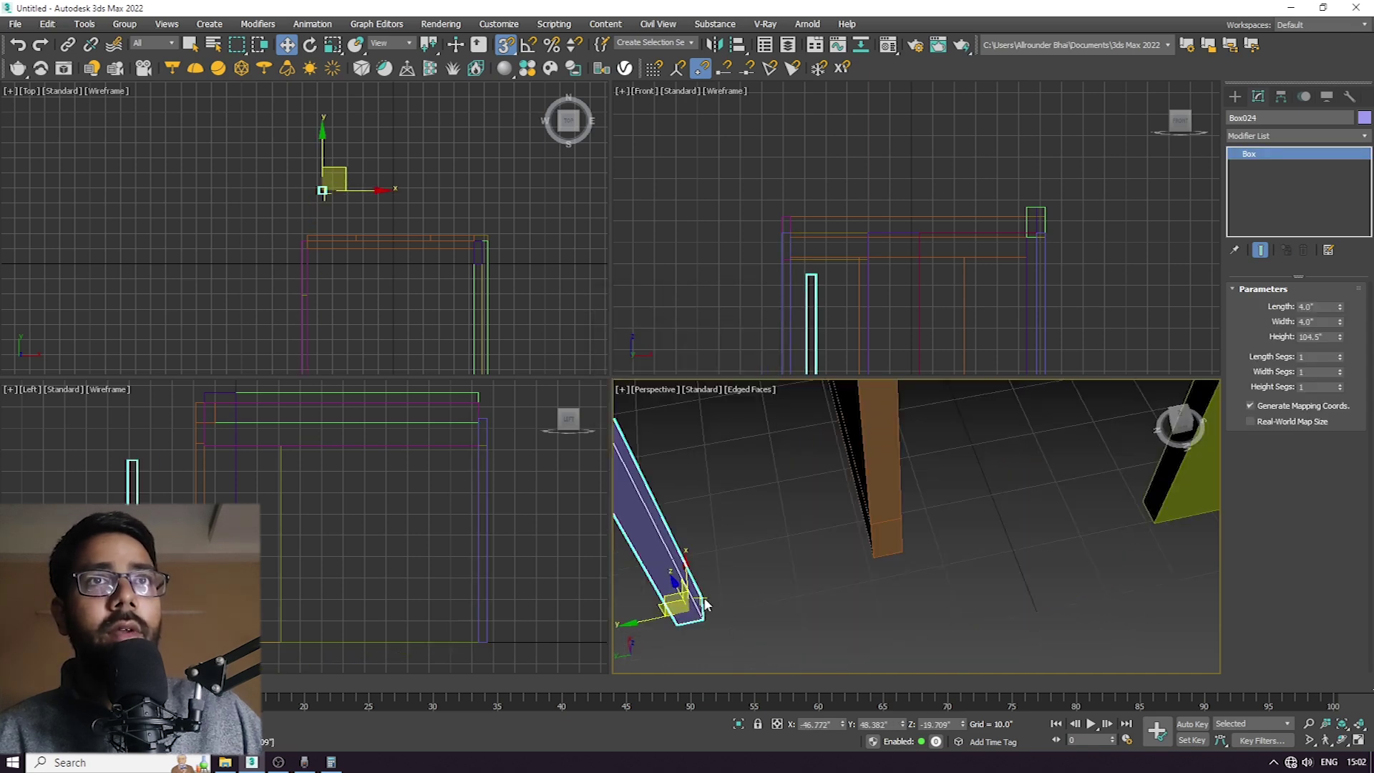
left_click_drag(703, 603, 908, 555)
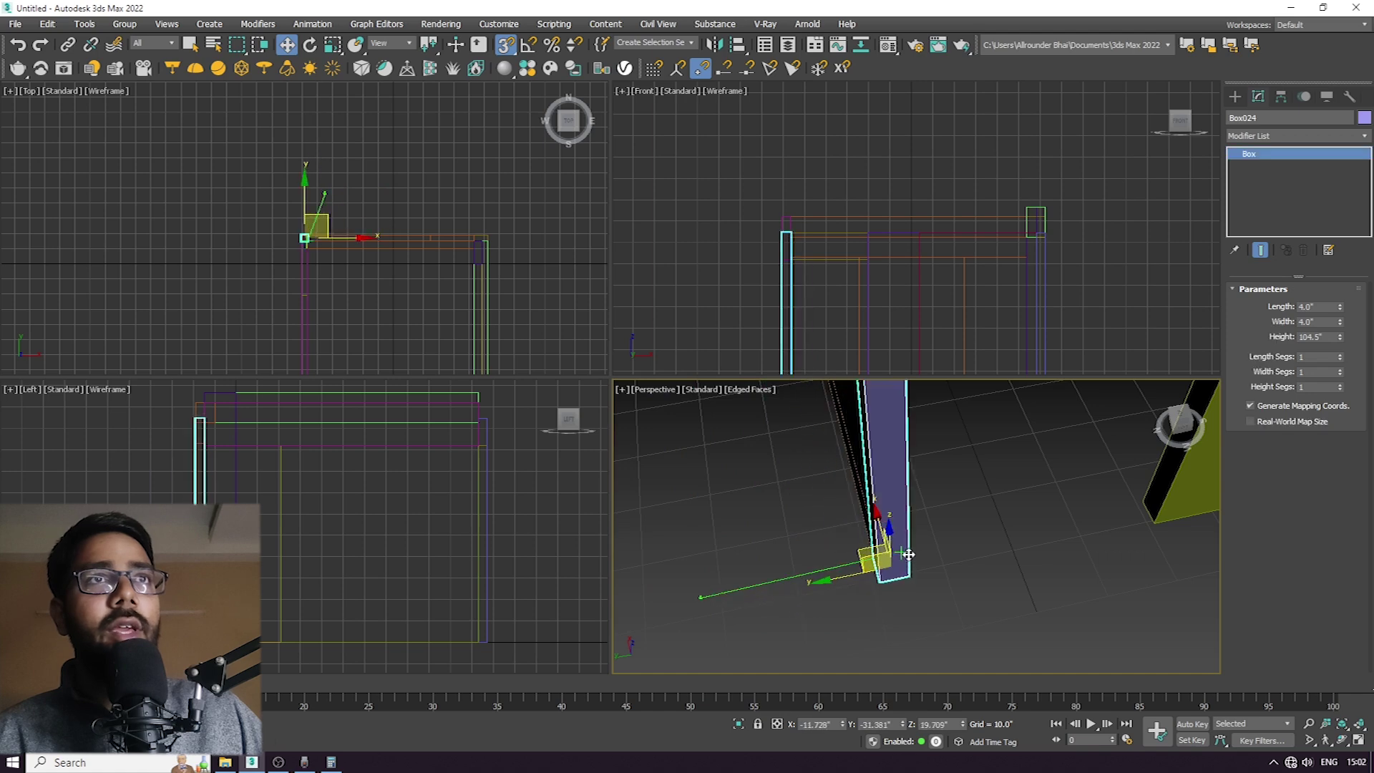
left_click(941, 571)
Examine the front corner post's height against the orange header and the magenta side beam.
scroll(882, 589, "down", 2)
middle_click_drag(881, 590, 866, 562, "alt")
scroll(902, 500, "down", 3)
left_click(864, 559)
scroll(864, 559, "up", 3)
left_click(864, 560)
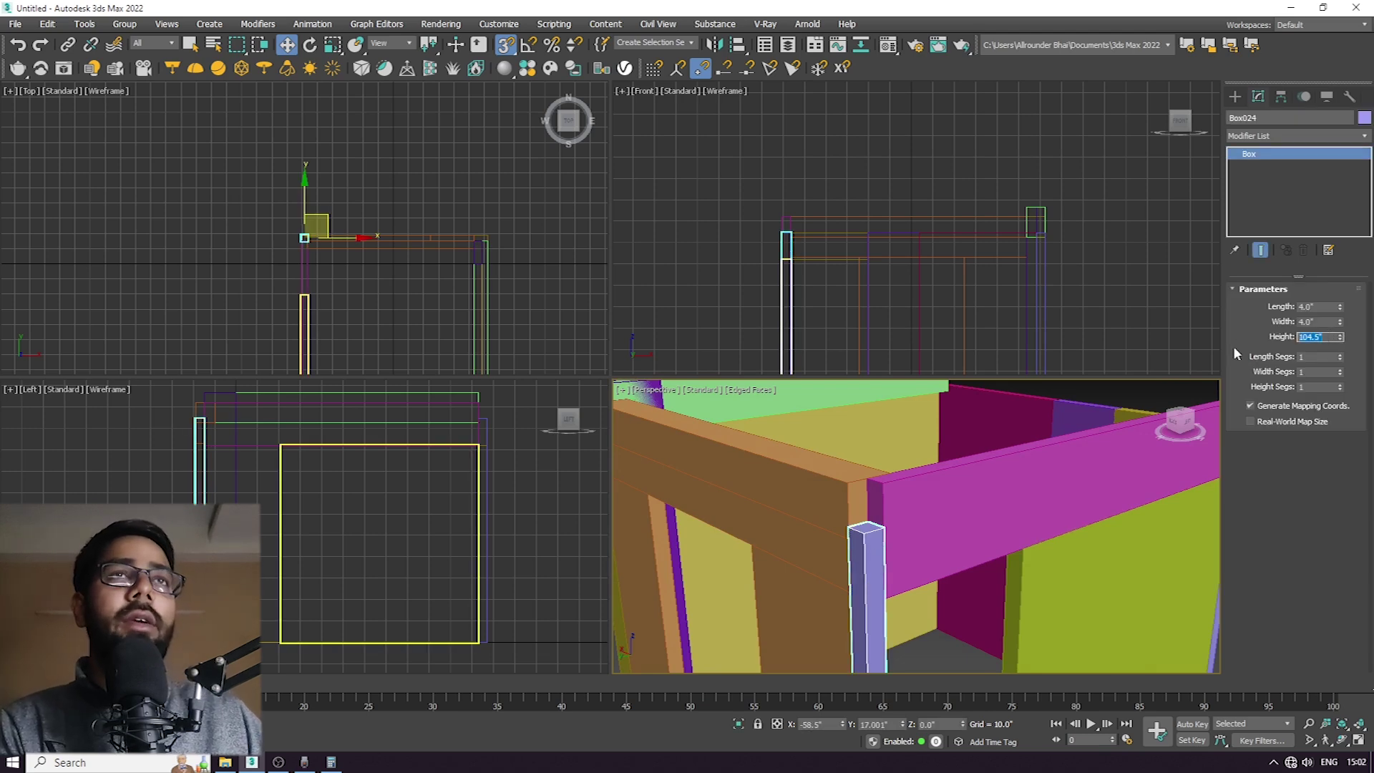
scroll(999, 492, "down", 4)
scroll(913, 508, "up", 3)
middle_click_drag(999, 492, 1123, 501, "alt")
scroll(930, 518, "down", 3)
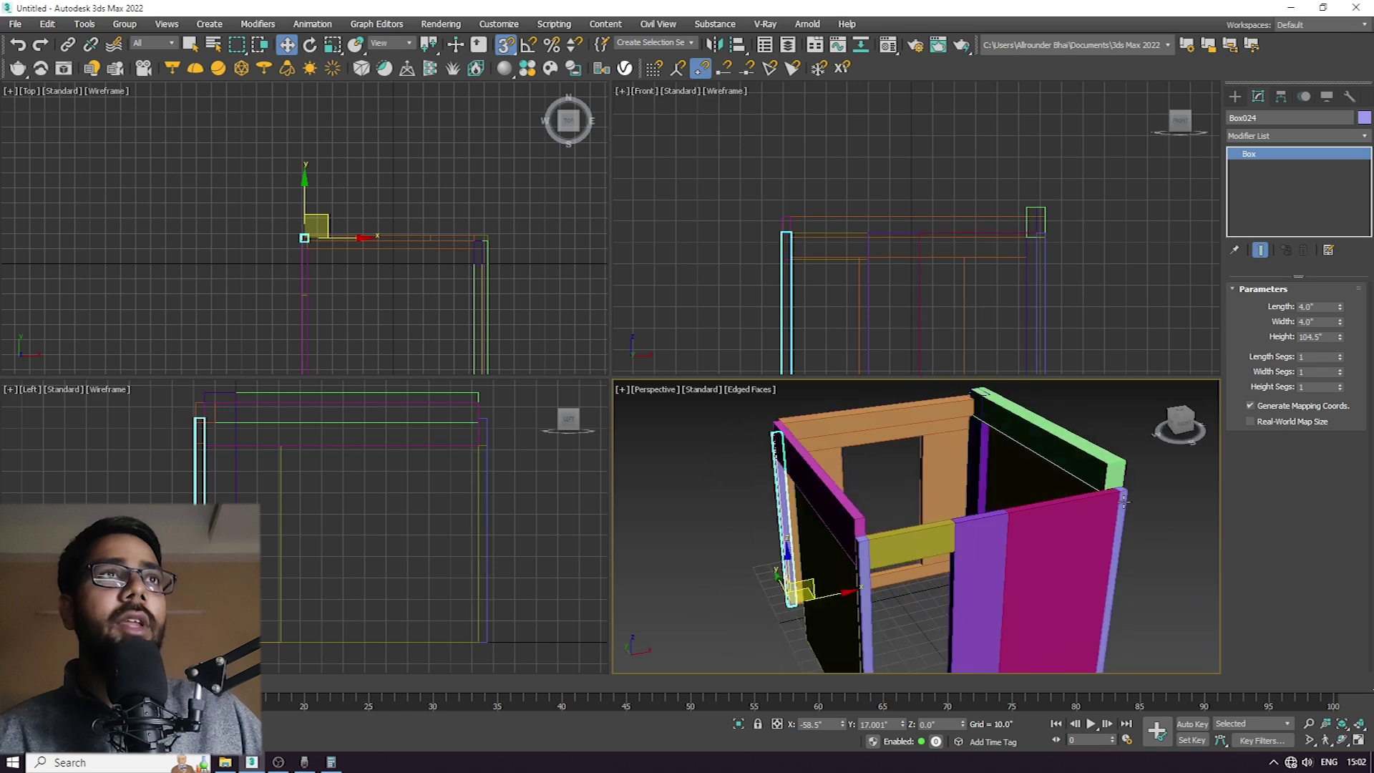
Draw a new box over the orange header's full top face, snapped to its corners, 9" long by 110" wide.
left_click(1177, 530)
middle_click_drag(982, 469, 833, 487, "alt")
scroll(842, 477, "up", 4)
left_click(841, 477)
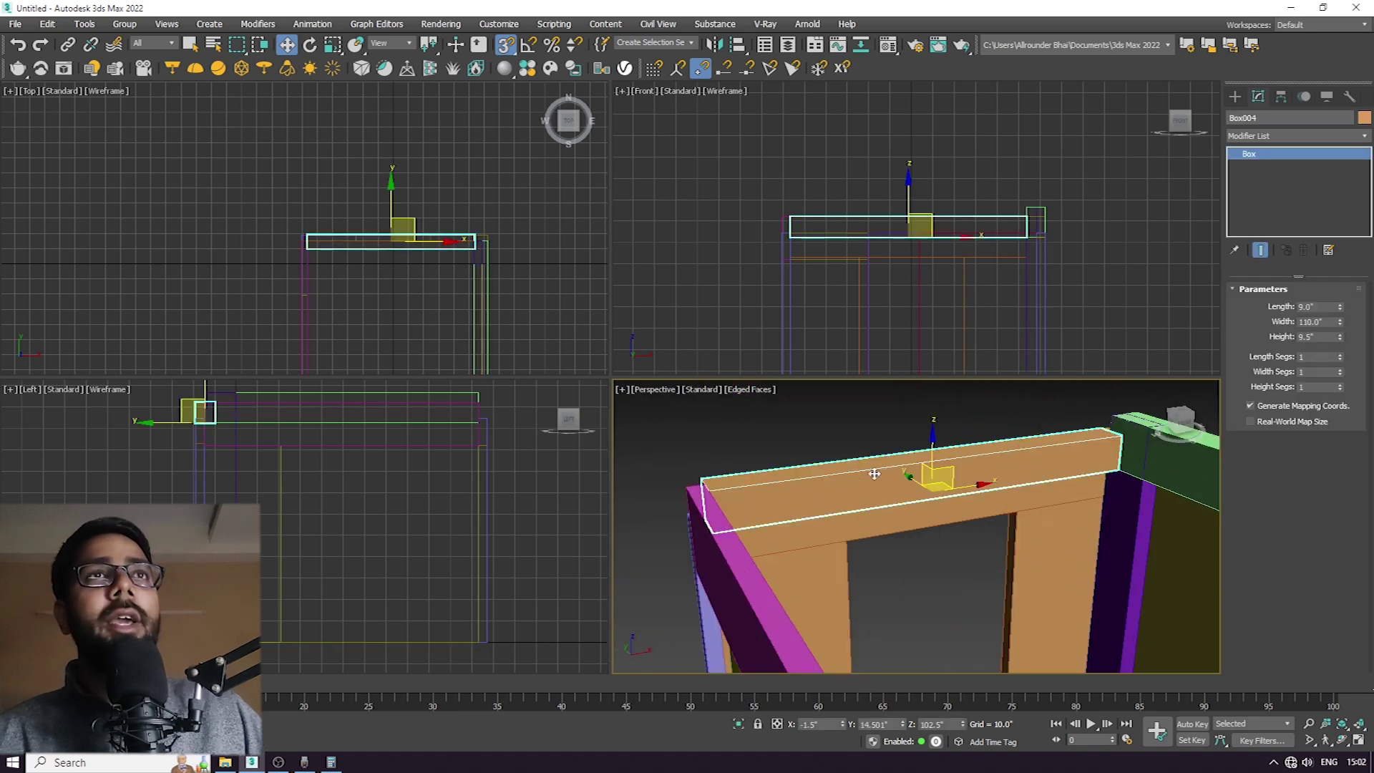
left_click(1235, 96)
left_click(1252, 119)
left_click(1261, 209)
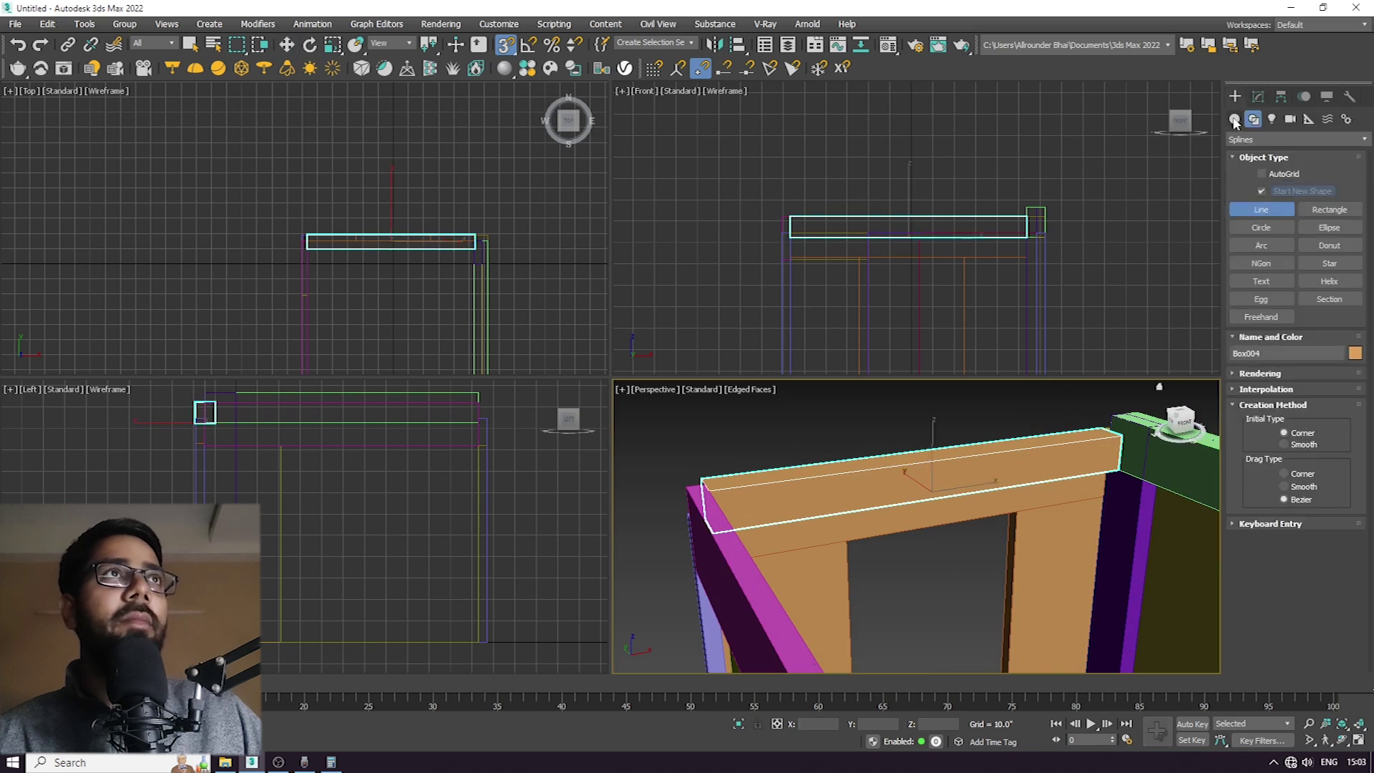
left_click(1235, 119)
left_click(1261, 191)
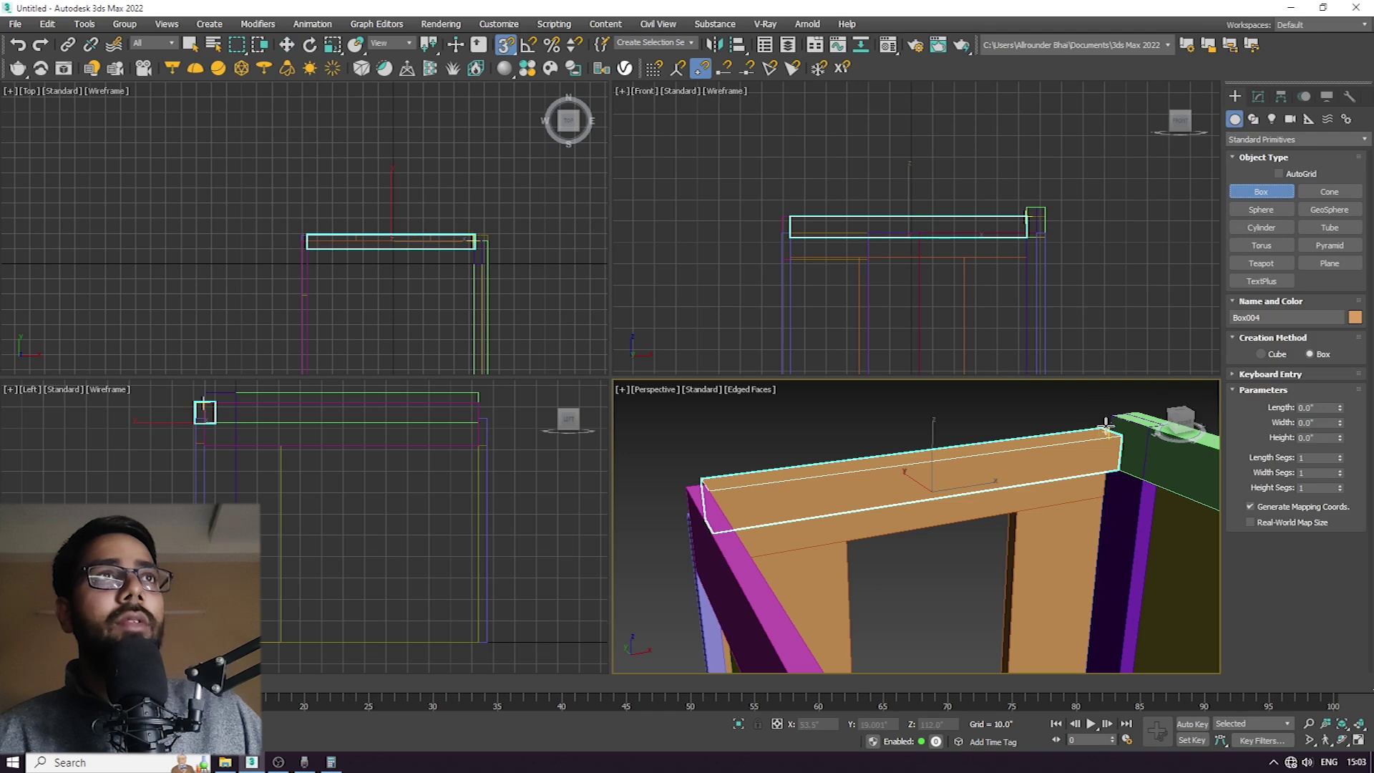
left_click_drag(1103, 427, 707, 487)
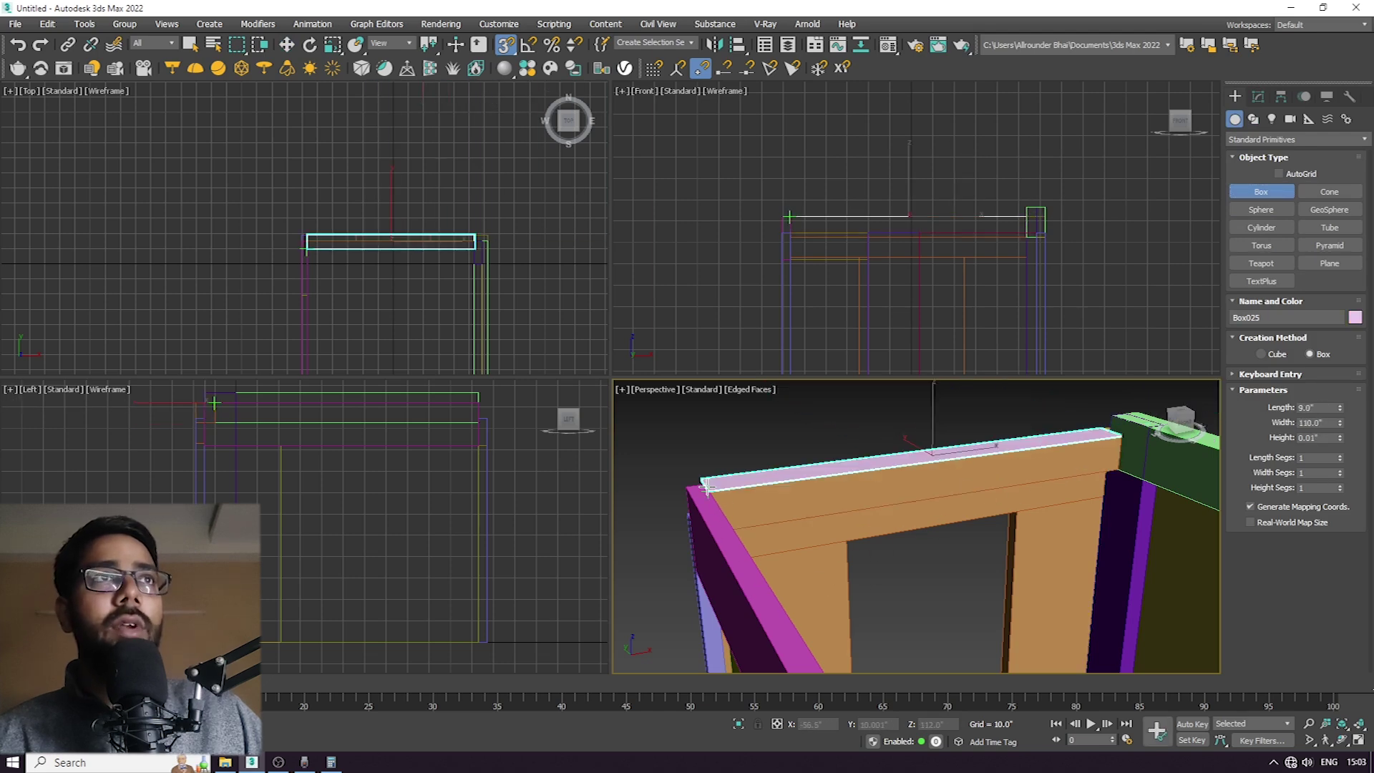
left_click(704, 438)
Set the new box on the header to a height of 2.5" and a length of 31".
left_click_drag(1328, 438, 1239, 435)
type("2.5")
key("Return")
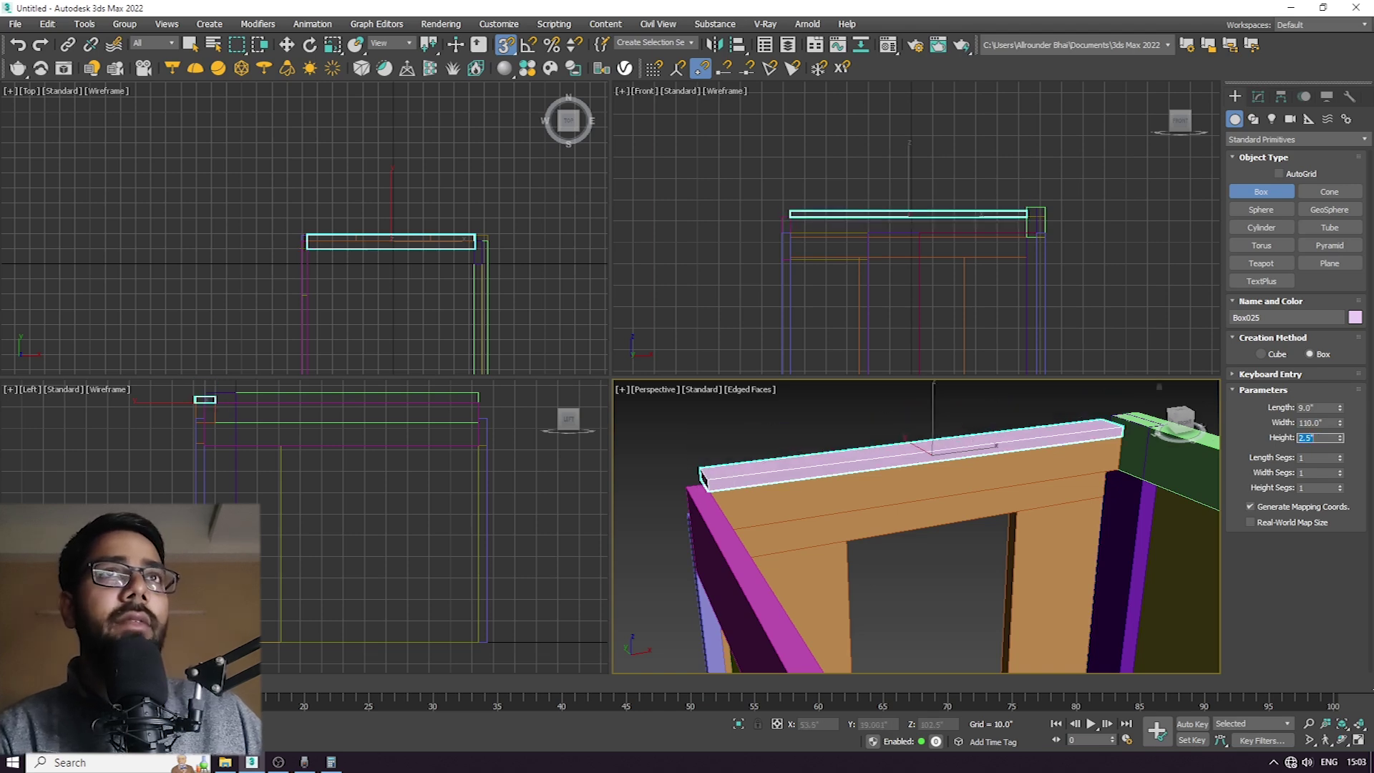
left_click_drag(1330, 408, 1279, 413)
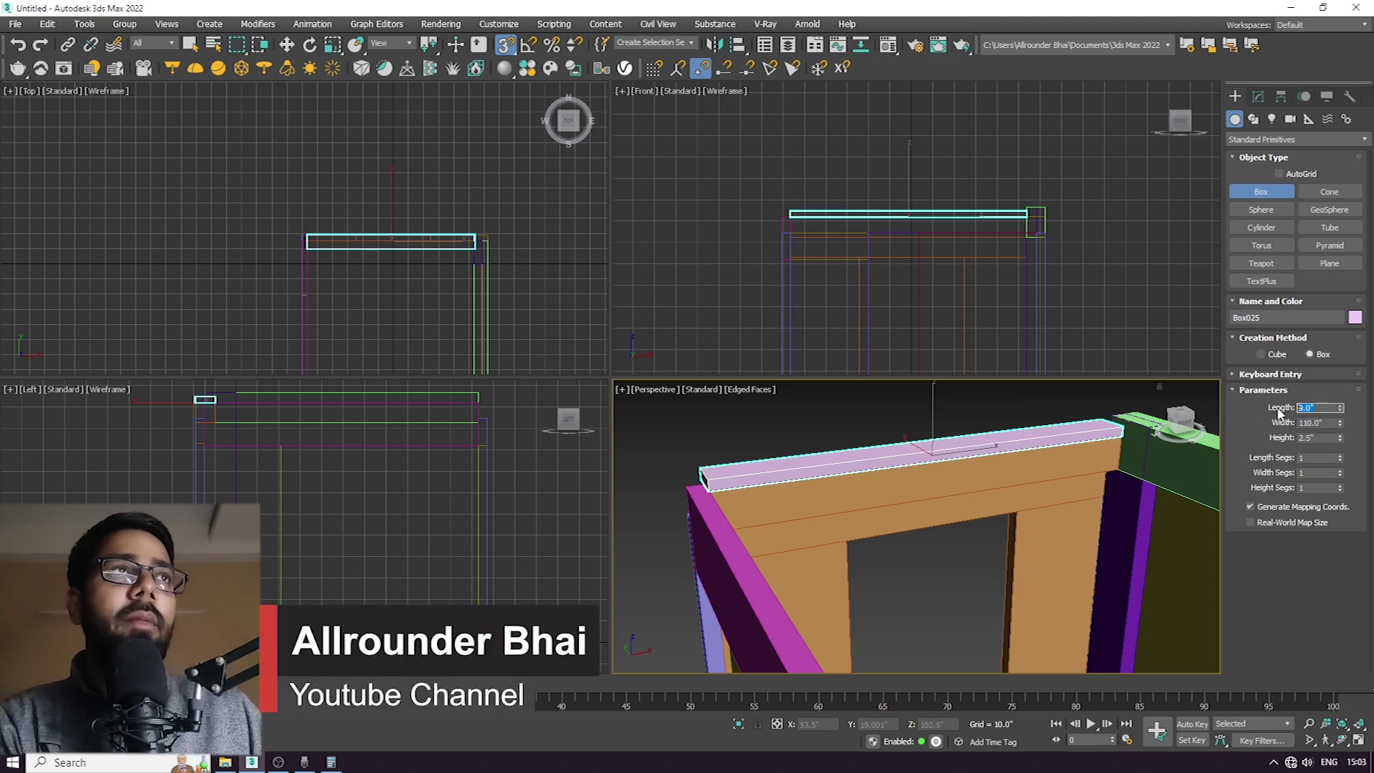
type("31")
key("Return")
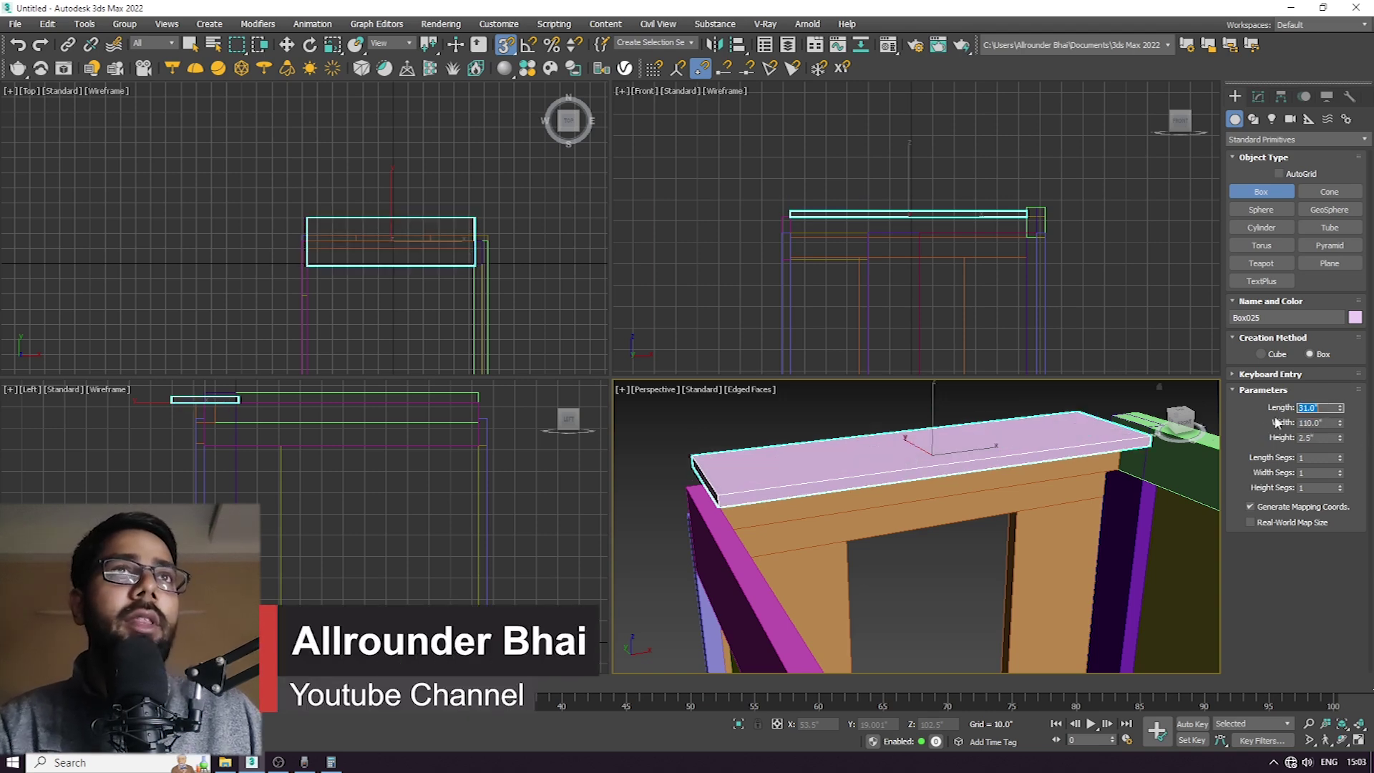
Move the pink slab inward so its outer edge snaps to the orange header's inner edge.
middle_click_drag(908, 526, 1013, 538, "alt")
scroll(941, 589, "up", 1)
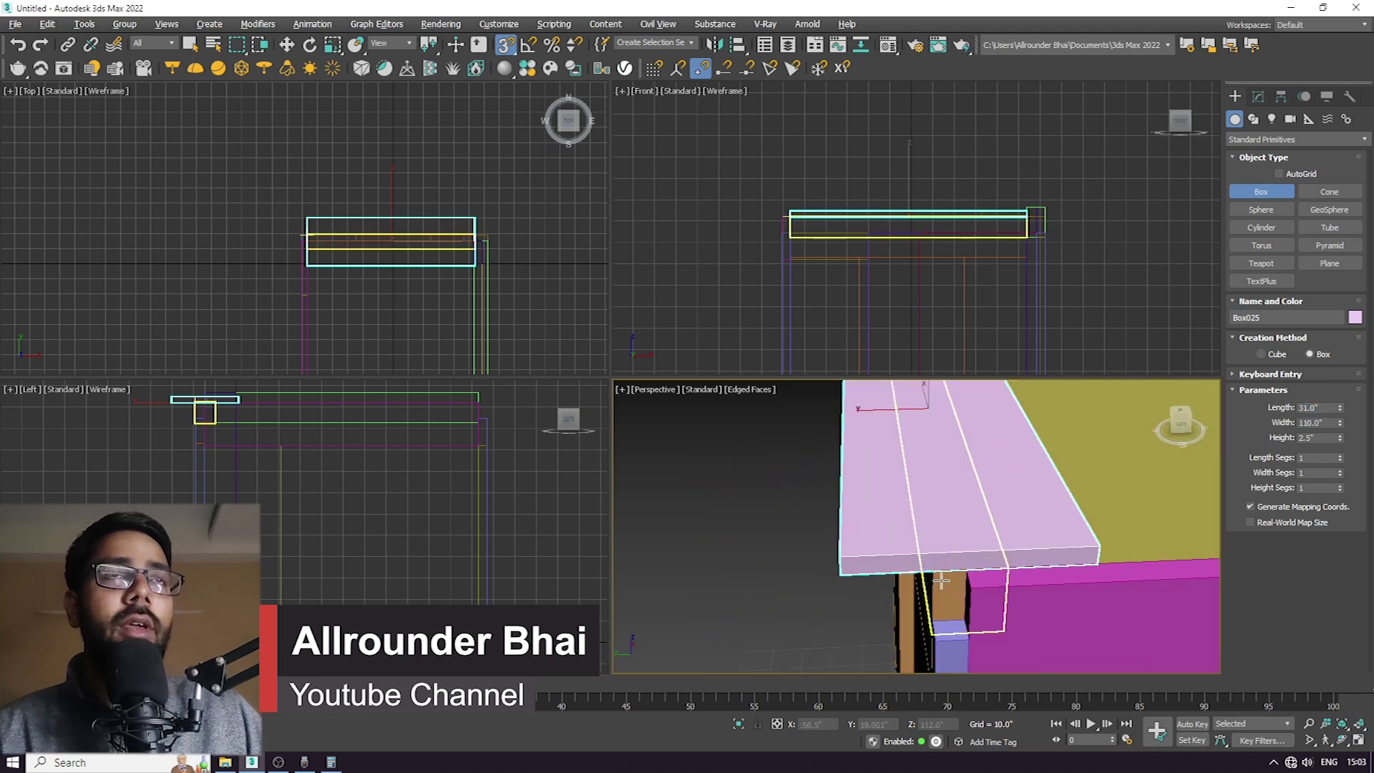
middle_click_drag(940, 589, 885, 564, "alt")
key("w")
left_click_drag(736, 509, 907, 512)
middle_click_drag(950, 499, 982, 531)
left_click(1011, 528)
left_click(1259, 97)
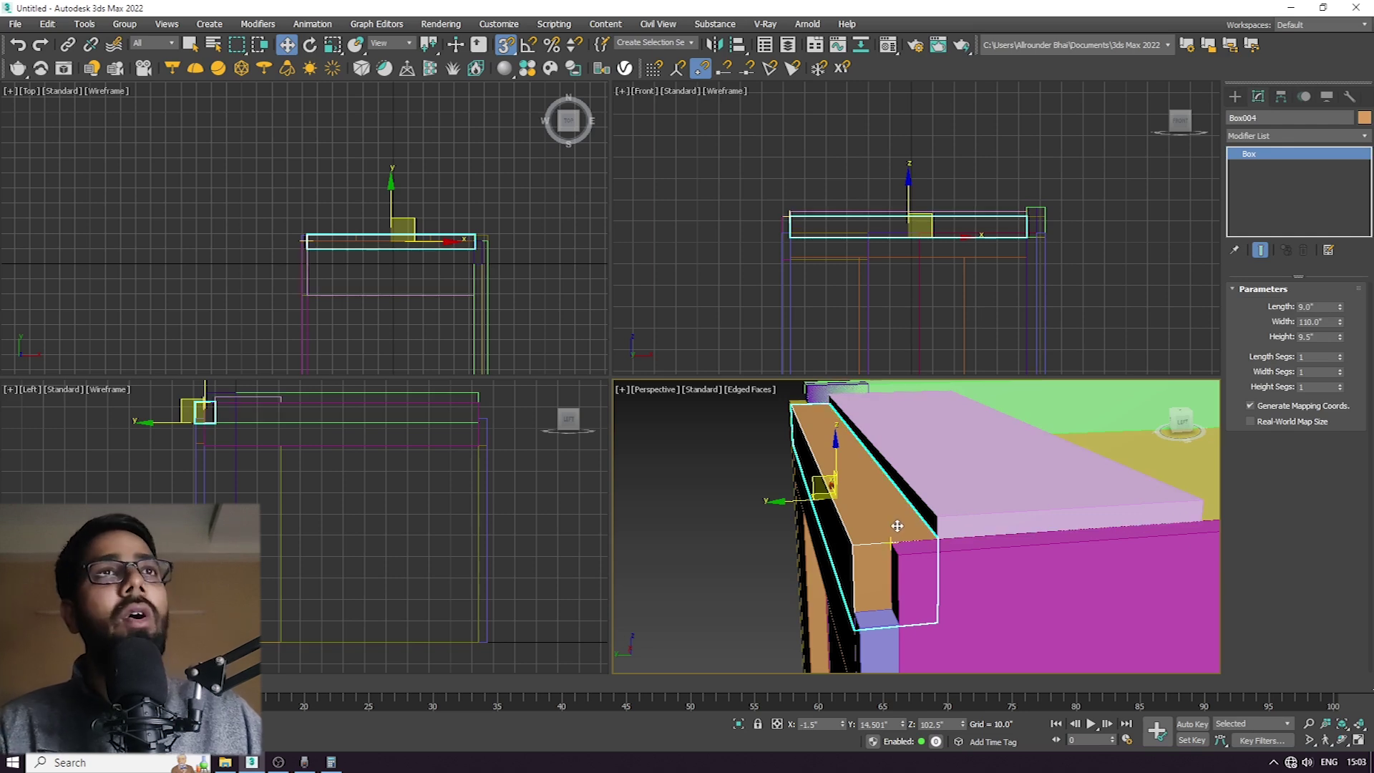
Copy the pink slab and snap the copy directly on top of the original.
left_click(975, 497)
middle_click_drag(975, 497, 922, 503, "alt")
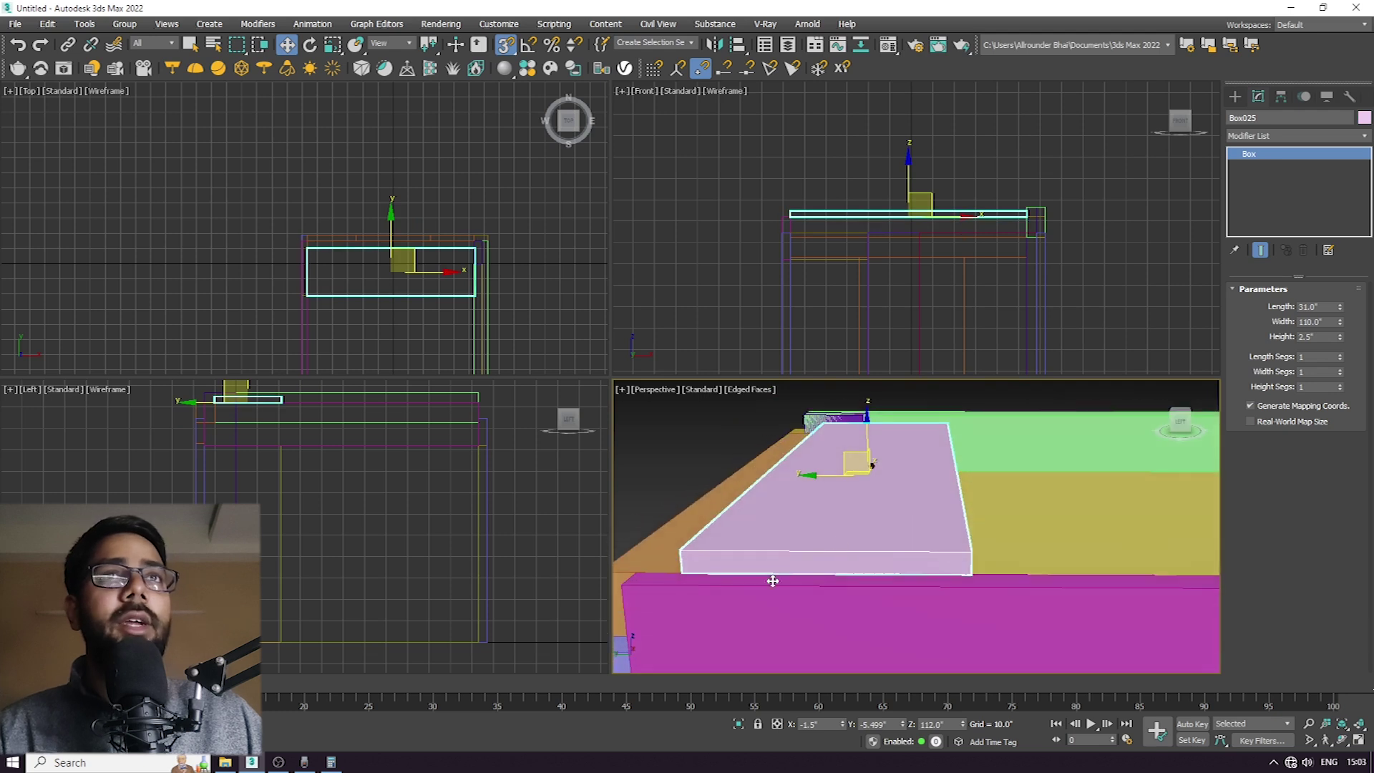
left_click_drag(683, 569, 685, 551, "shift")
left_click(688, 443)
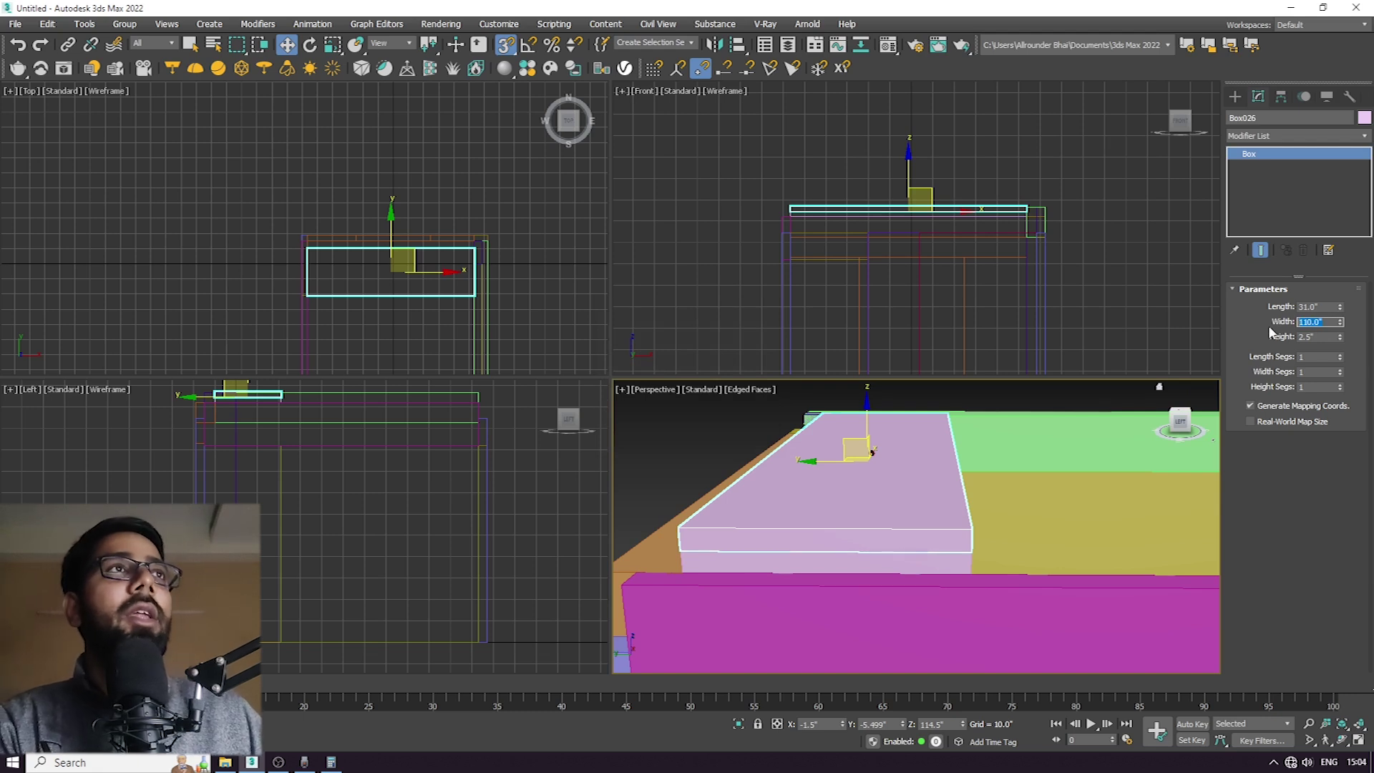
Set the upper slab's length to 5.5" and its height to 4.5" to turn it into a narrow strip.
key("shift+Tab")
type("5.5")
key("Return")
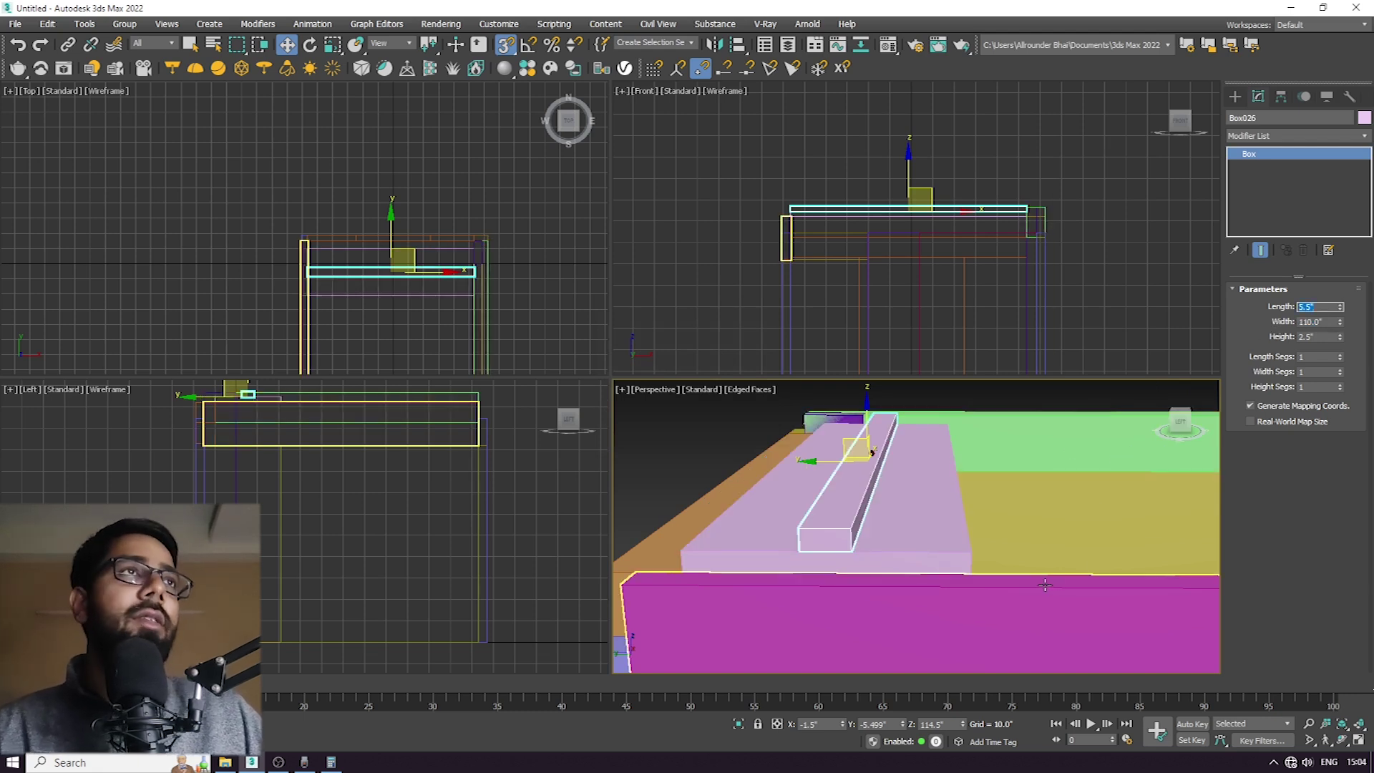
key("Tab")
key("Tab")
type("40")
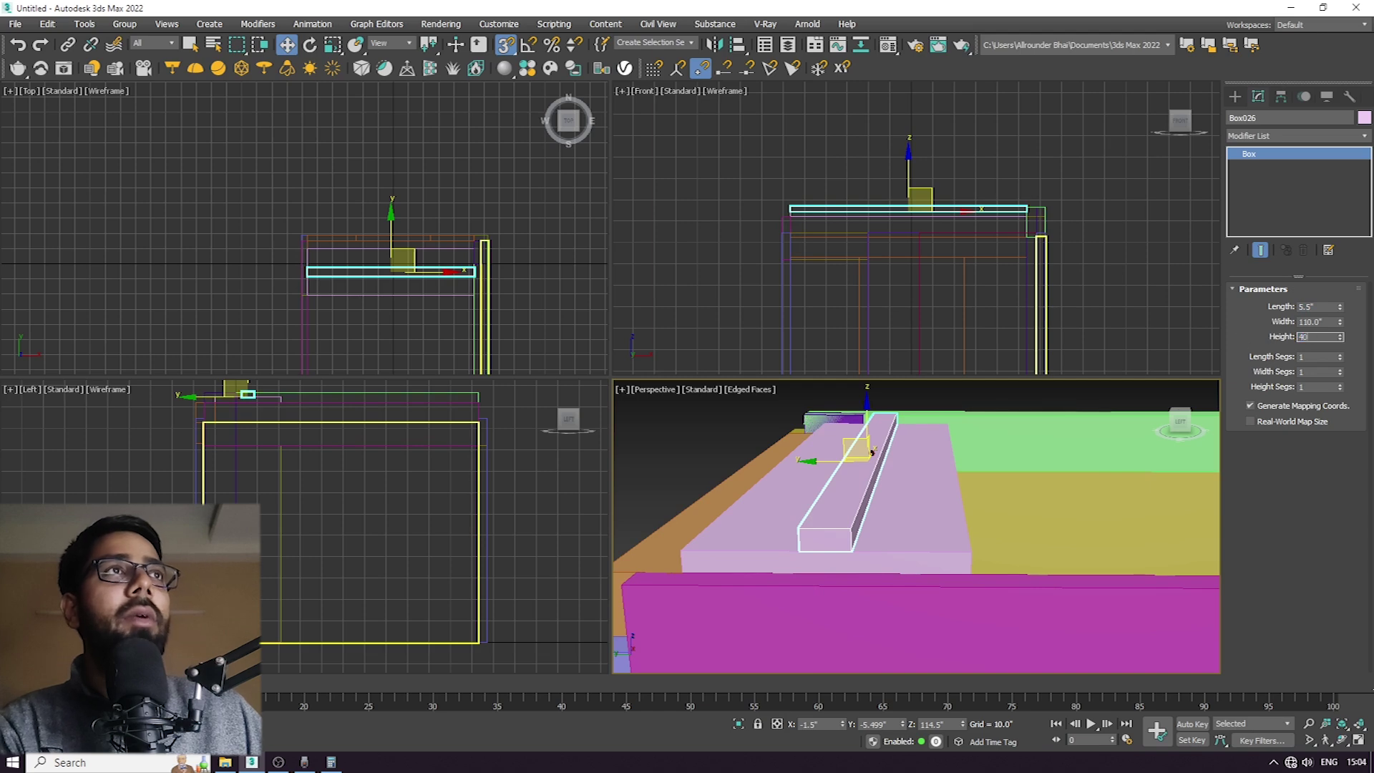
key("BackSpace")
type(".5")
key("Return")
Move the narrow strip so it snaps flush with the lower slab's inner edge.
scroll(941, 564, "up", 2)
left_click_drag(806, 546, 990, 538)
middle_click_drag(992, 542, 1016, 567, "alt")
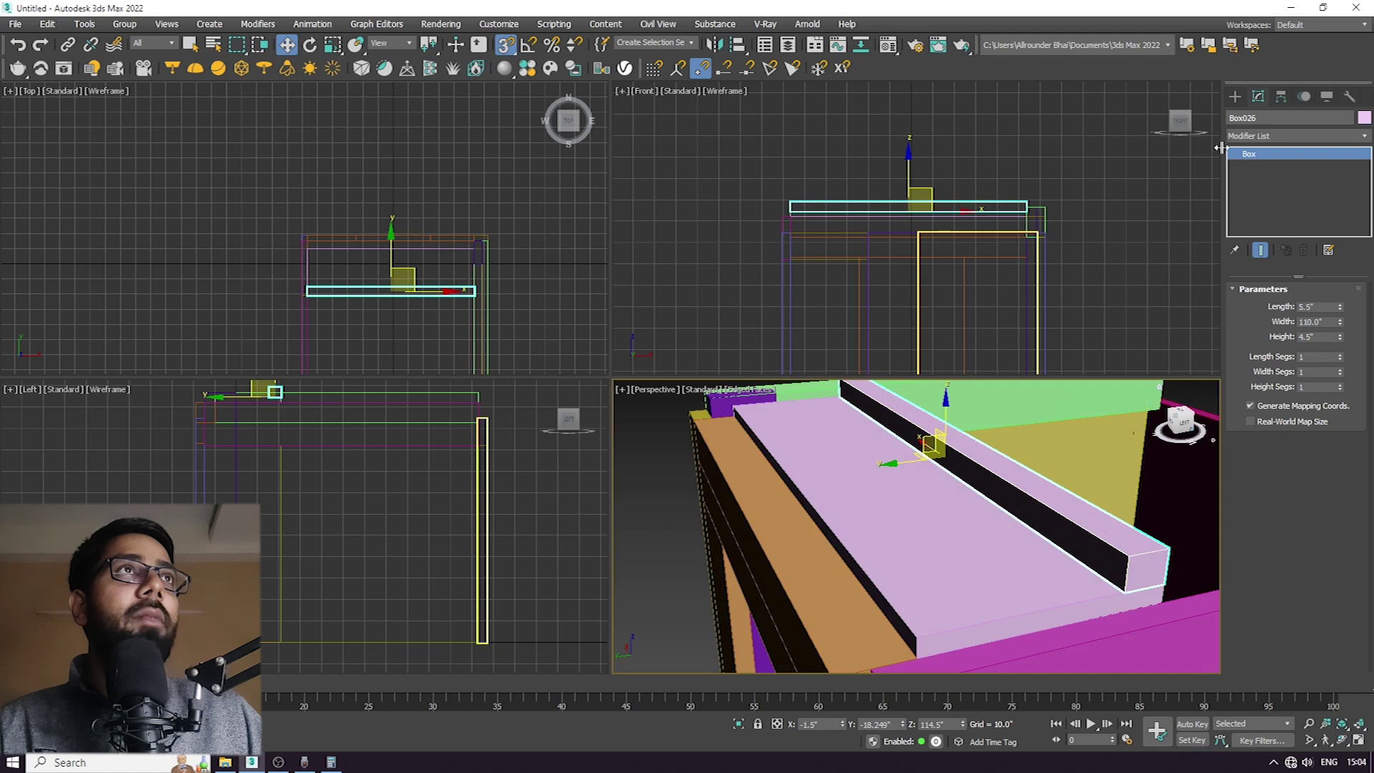
Draw a box on the slab filling the area between the strip and the slab's outer edge, as high as the strip.
left_click(1234, 96)
left_click(1252, 192)
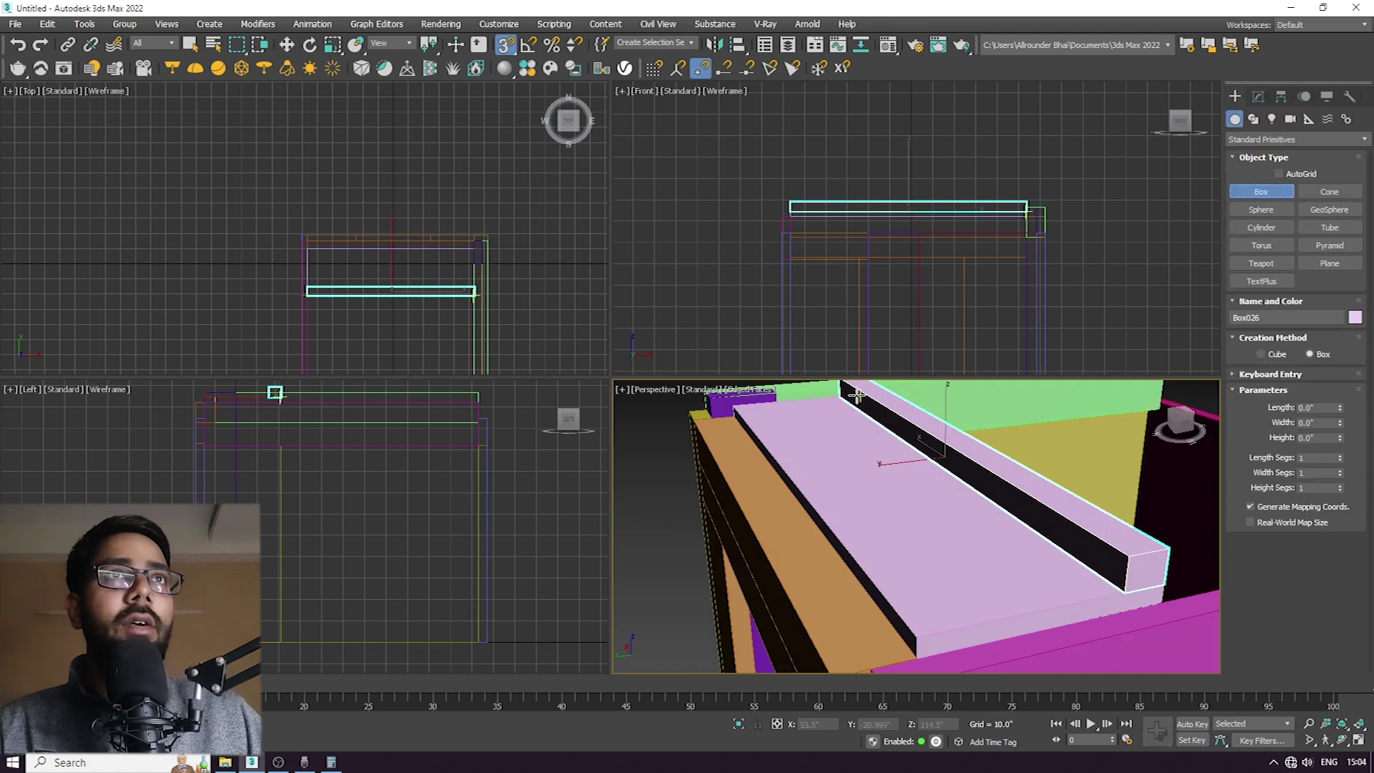
left_click_drag(843, 392, 914, 630)
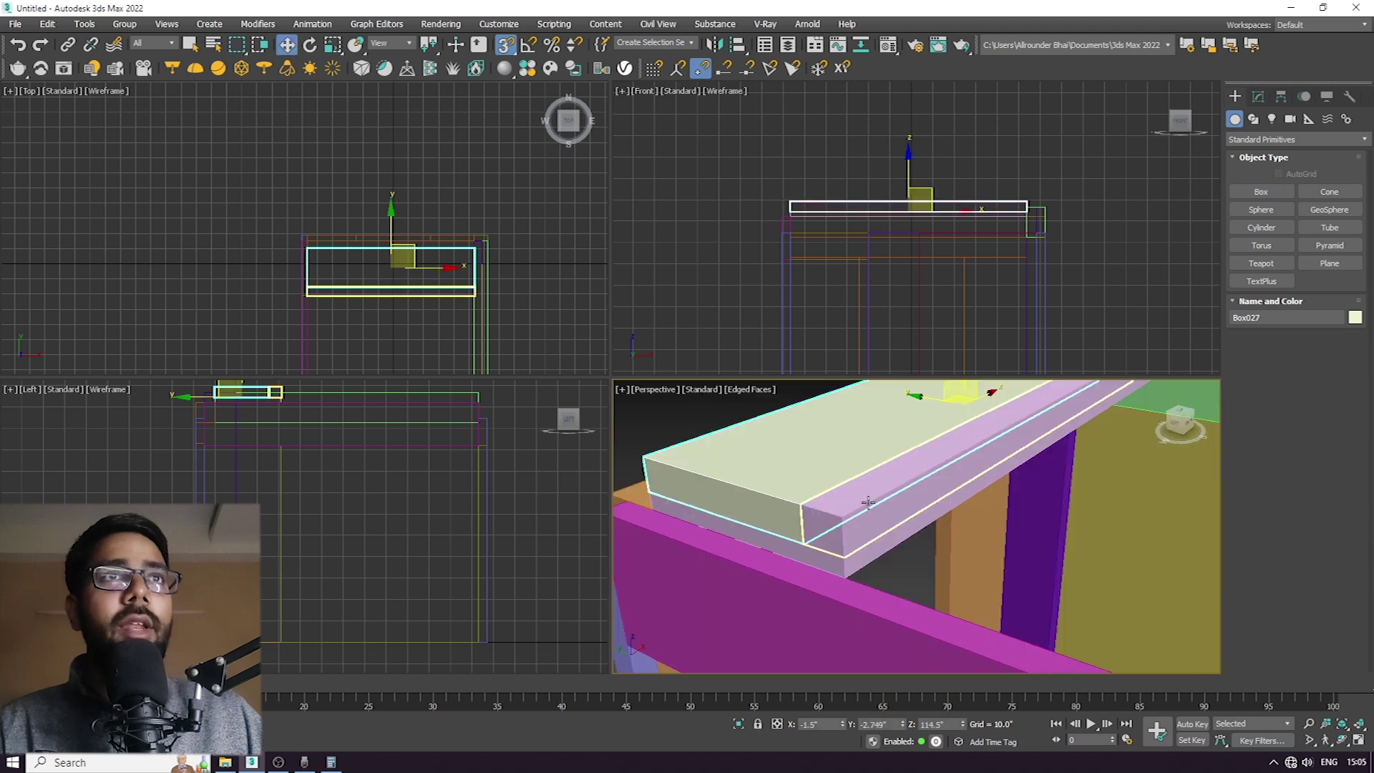
Delete the narrow strip from the slab's inner edge, leaving a ledge beside the pale box.
left_click(866, 501)
key("Delete")
scroll(874, 498, "down", 2)
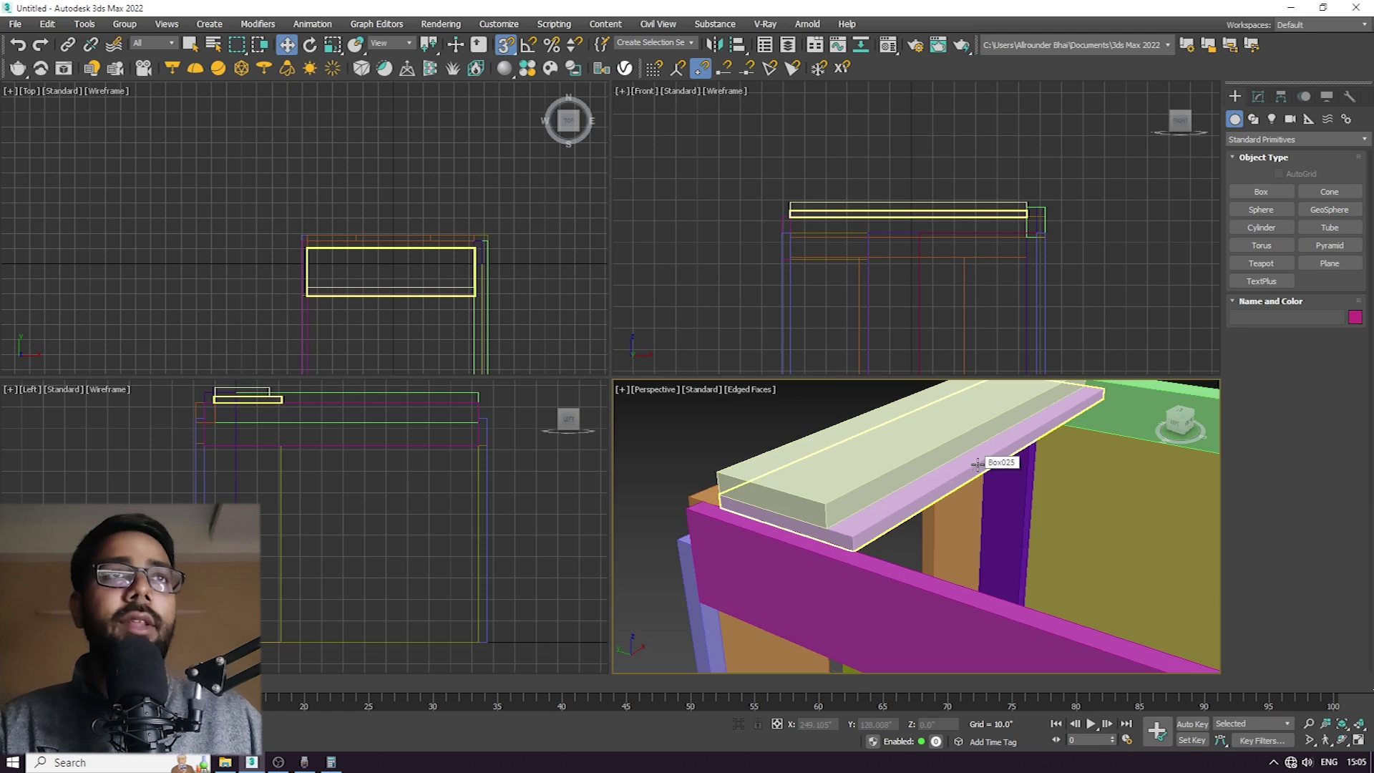
left_click(882, 474)
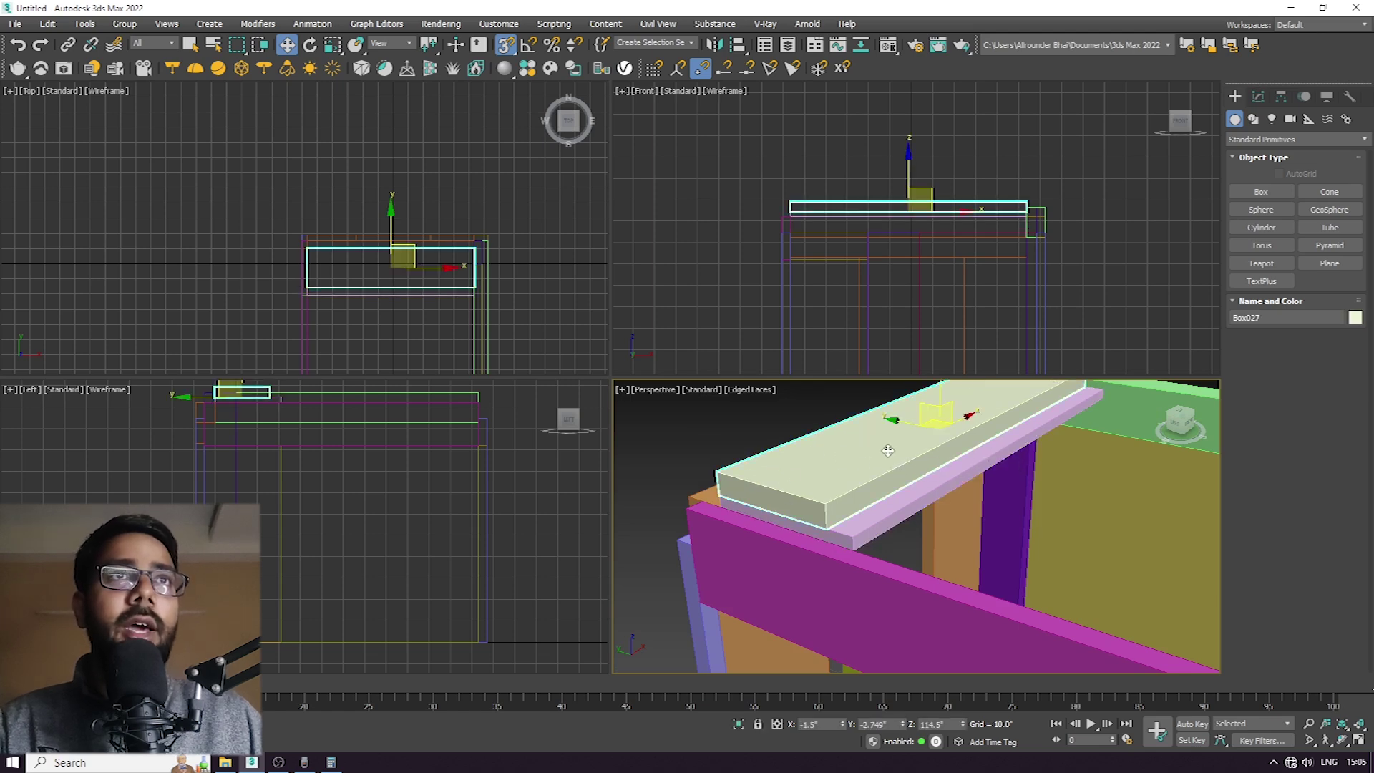
middle_click_drag(870, 472, 1014, 527, "alt")
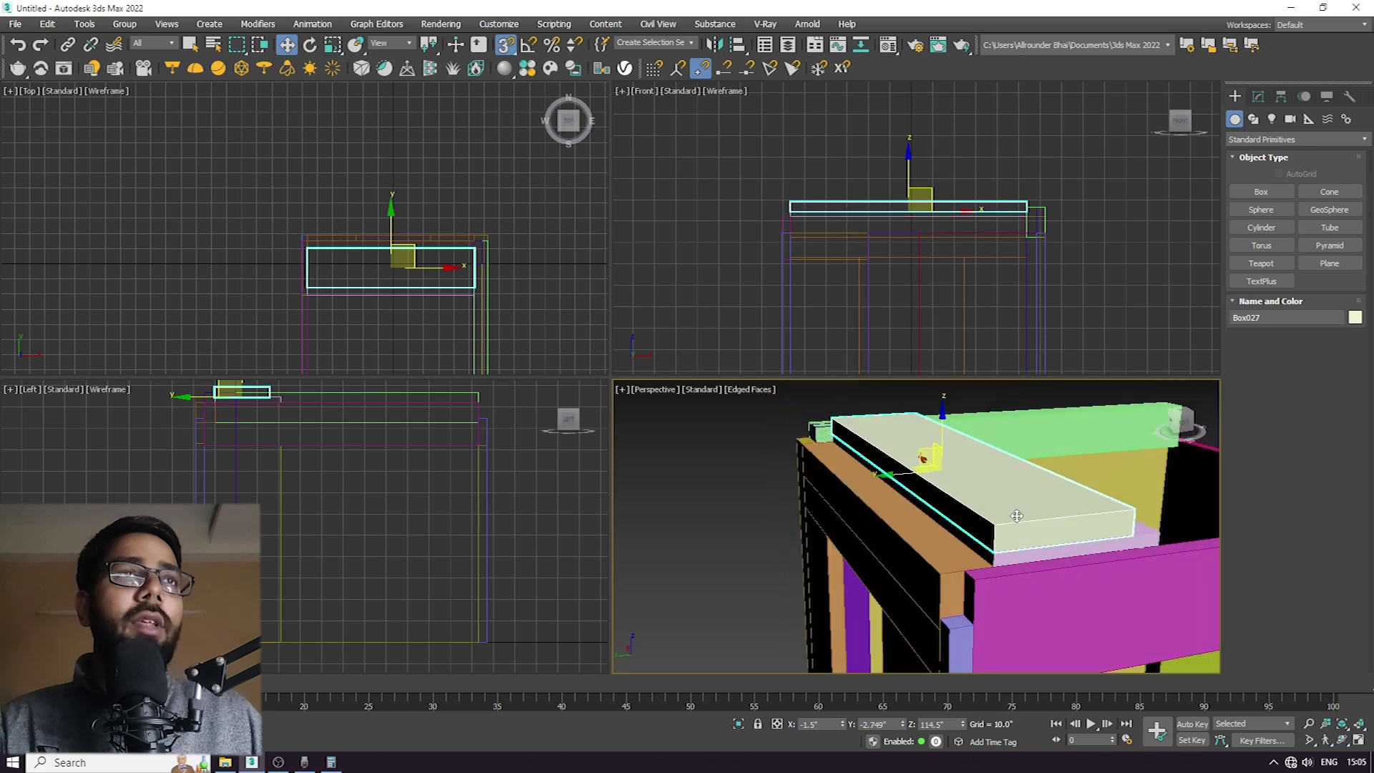
Raise the orange header's height to 16.5" so its top is level with the pale box.
left_click(927, 567)
middle_click_drag(931, 567, 892, 572, "alt")
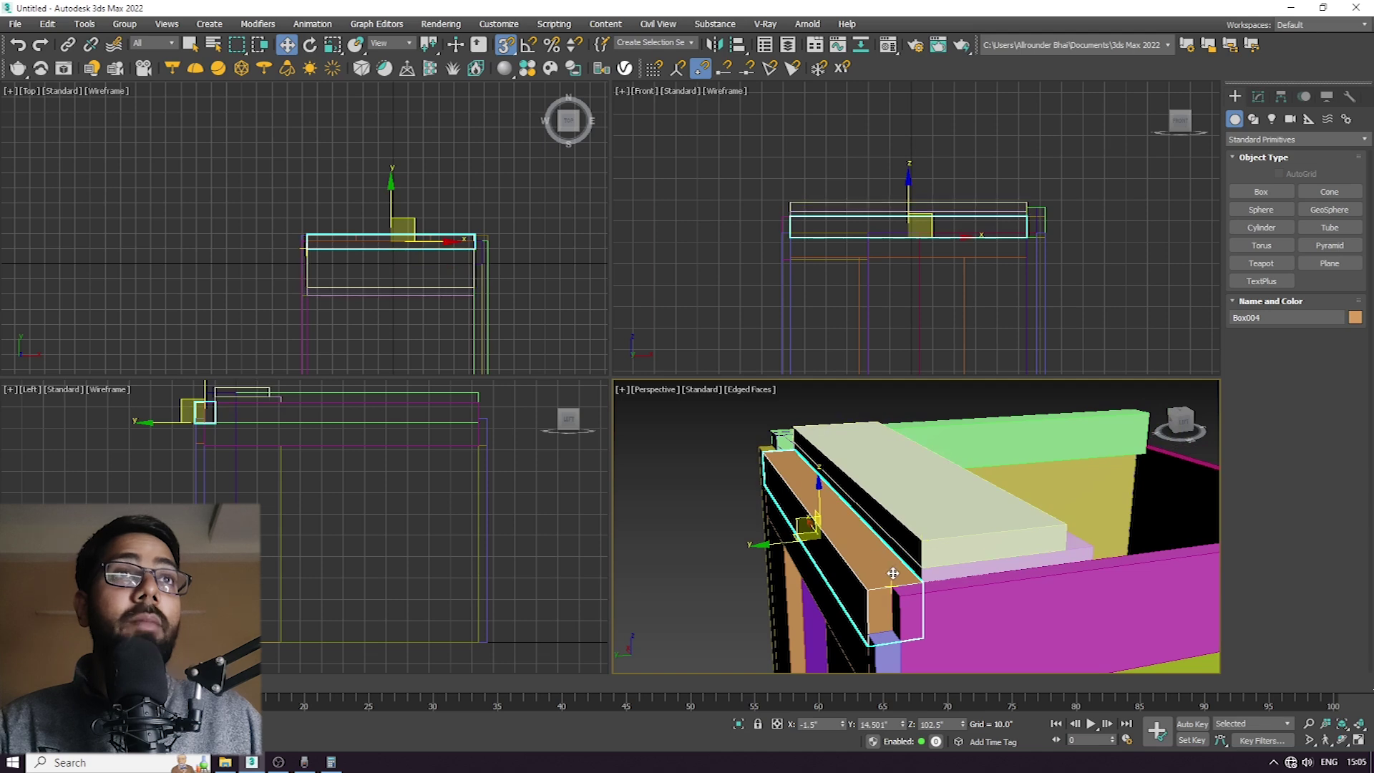
left_click(1258, 96)
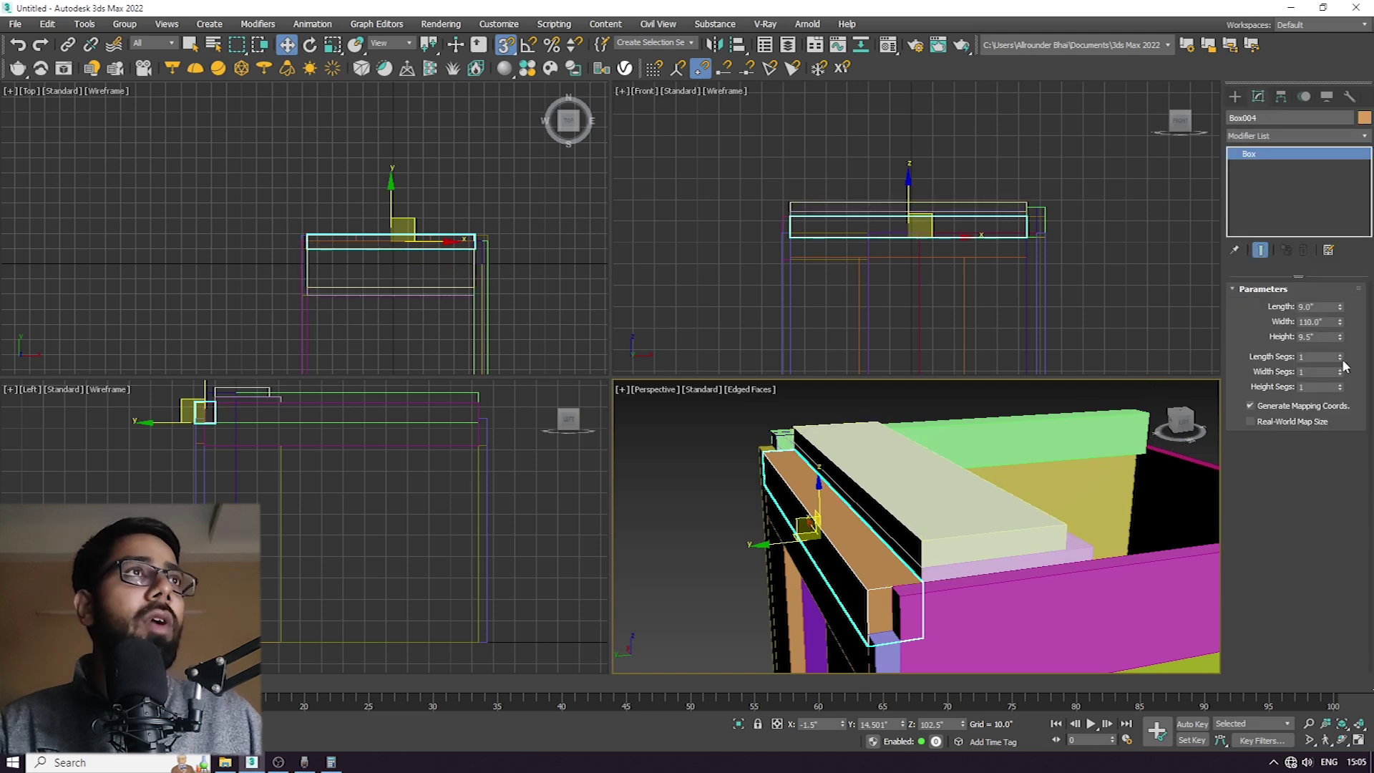
left_click_drag(1341, 342, 1259, 348)
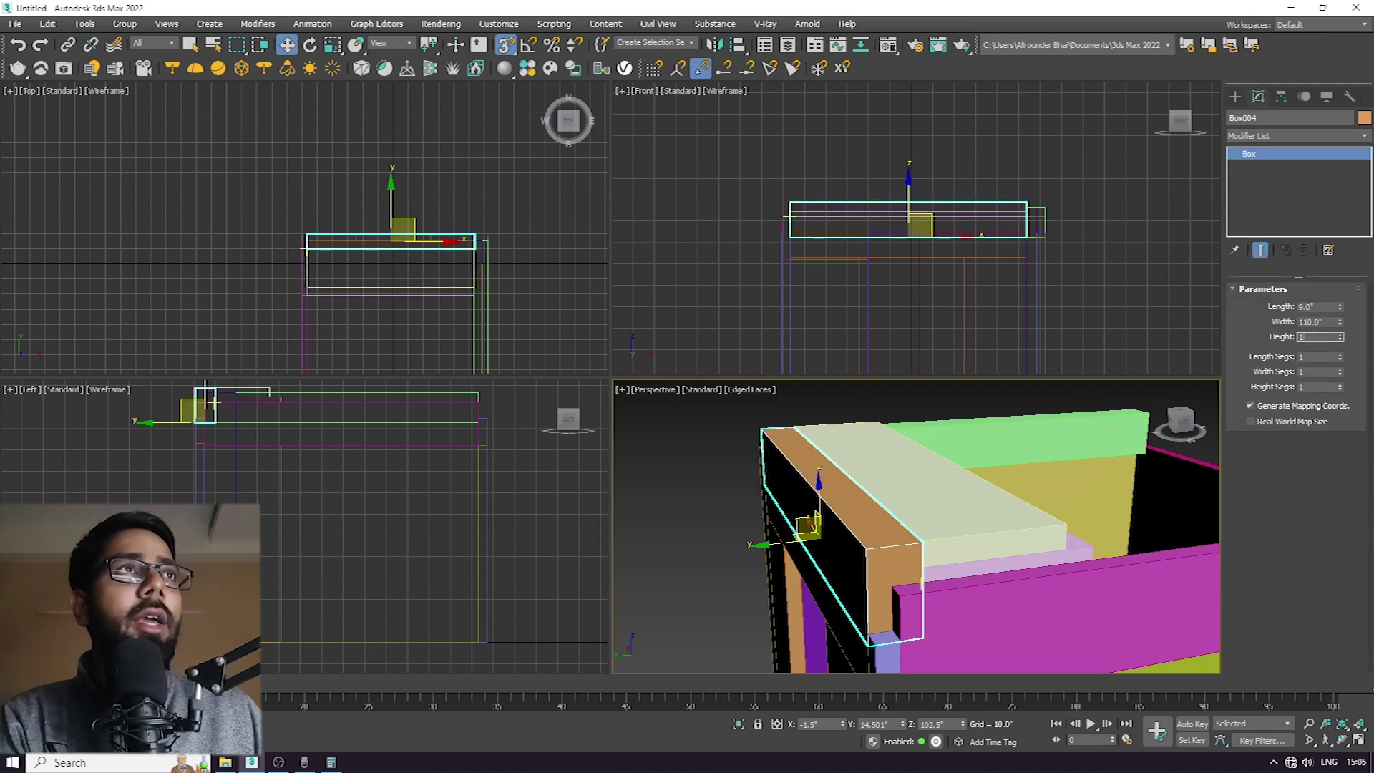
key("Return")
middle_click_drag(969, 561, 858, 547, "alt")
middle_click_drag(851, 250, 828, 308)
scroll(857, 290, "up", 5)
scroll(1066, 265, "up", 6)
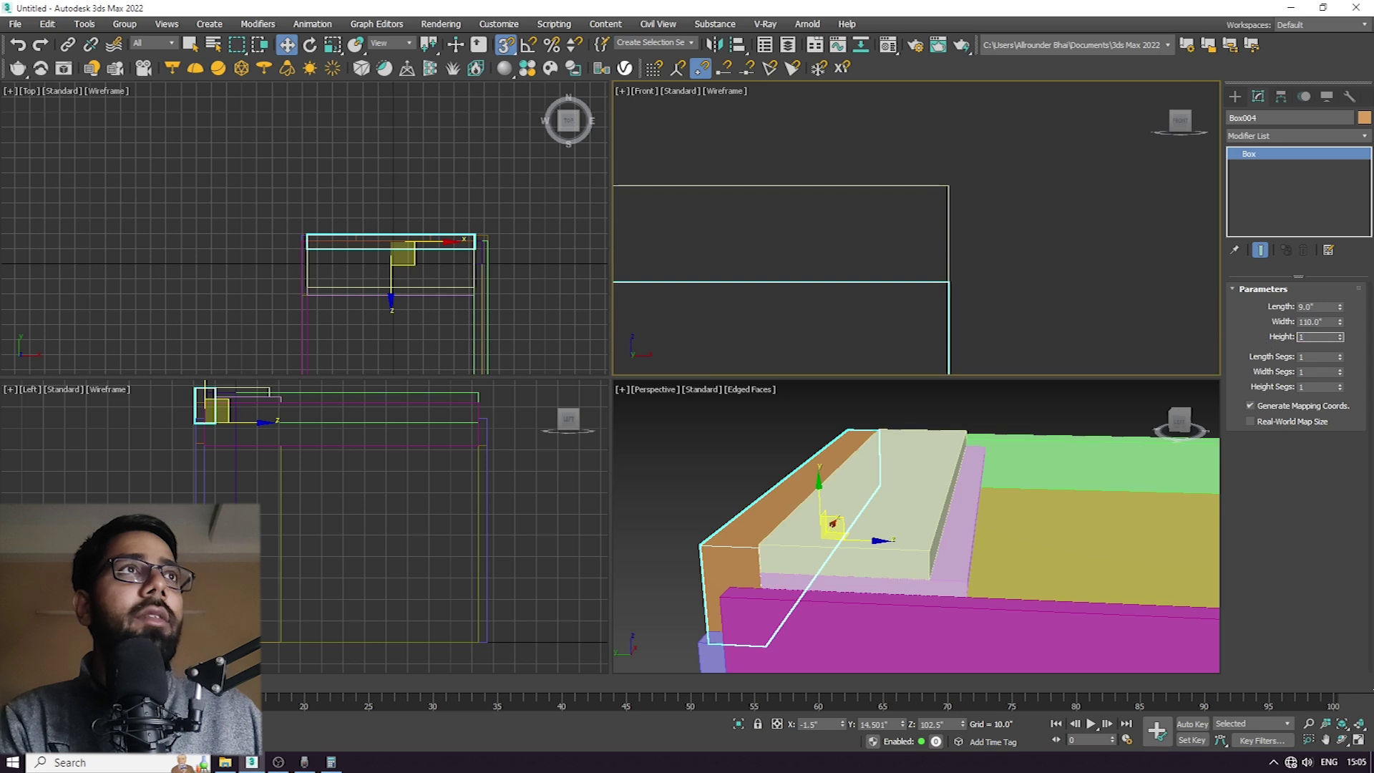
key("Return")
scroll(1059, 252, "down", 3)
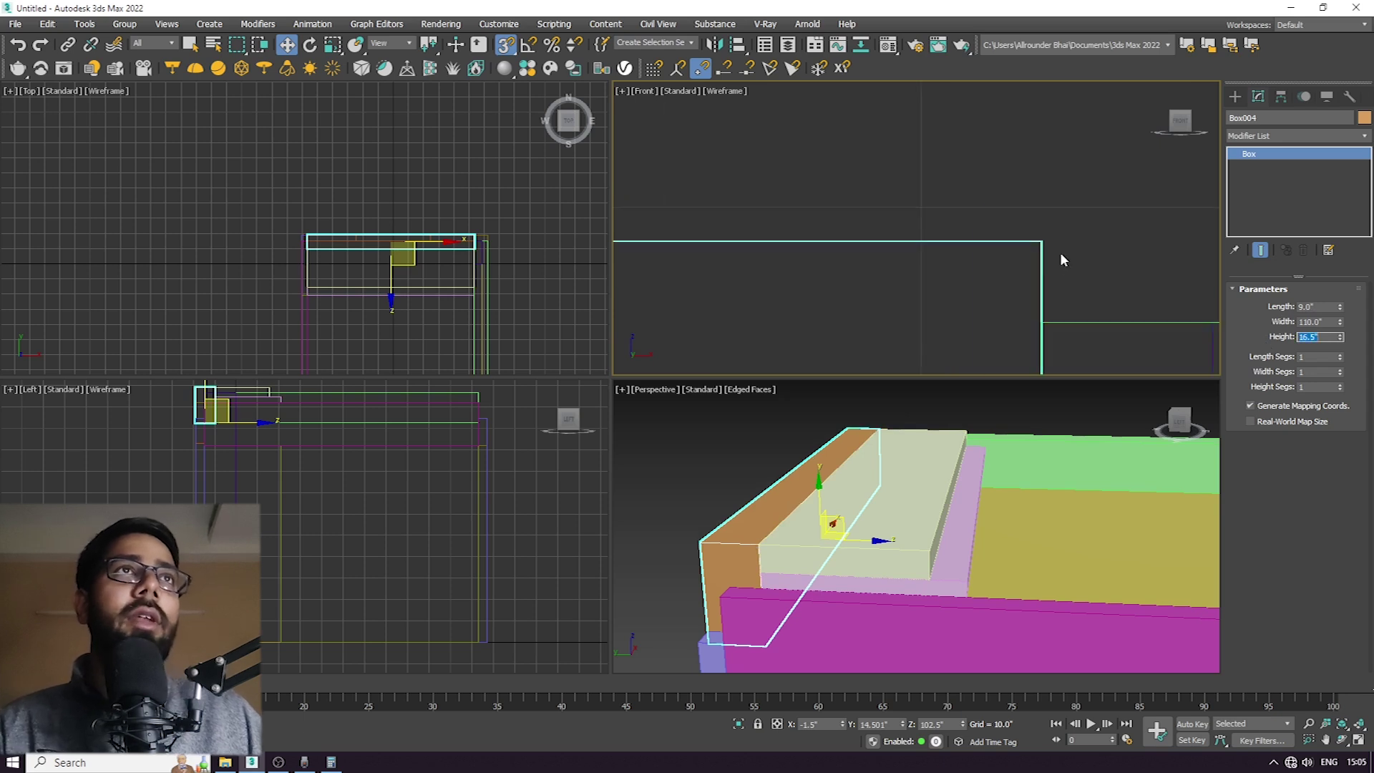
scroll(1040, 271, "down", 4)
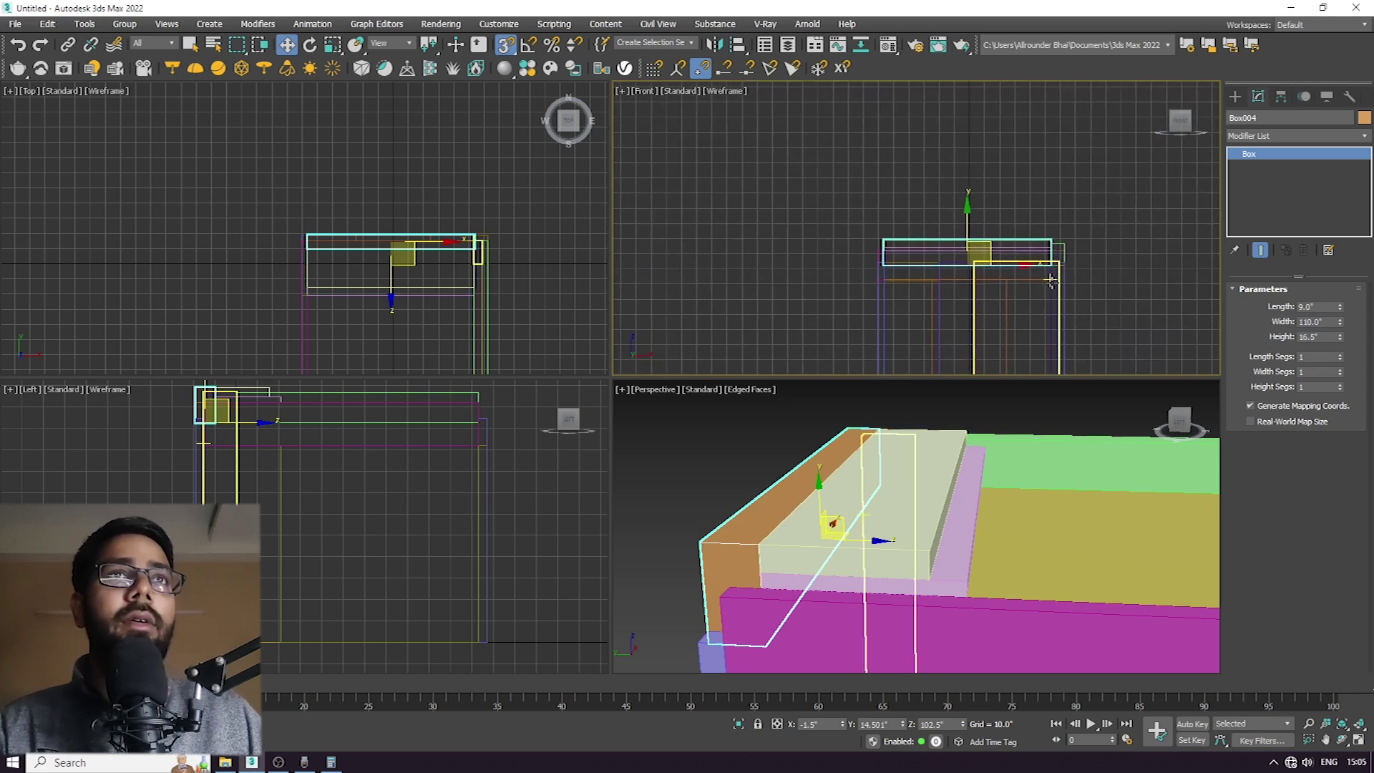
Raise the magenta side beam's height to 27" so it meets the top level of the header.
scroll(937, 501, "up", 6)
left_click(937, 502)
scroll(902, 286, "up", 6)
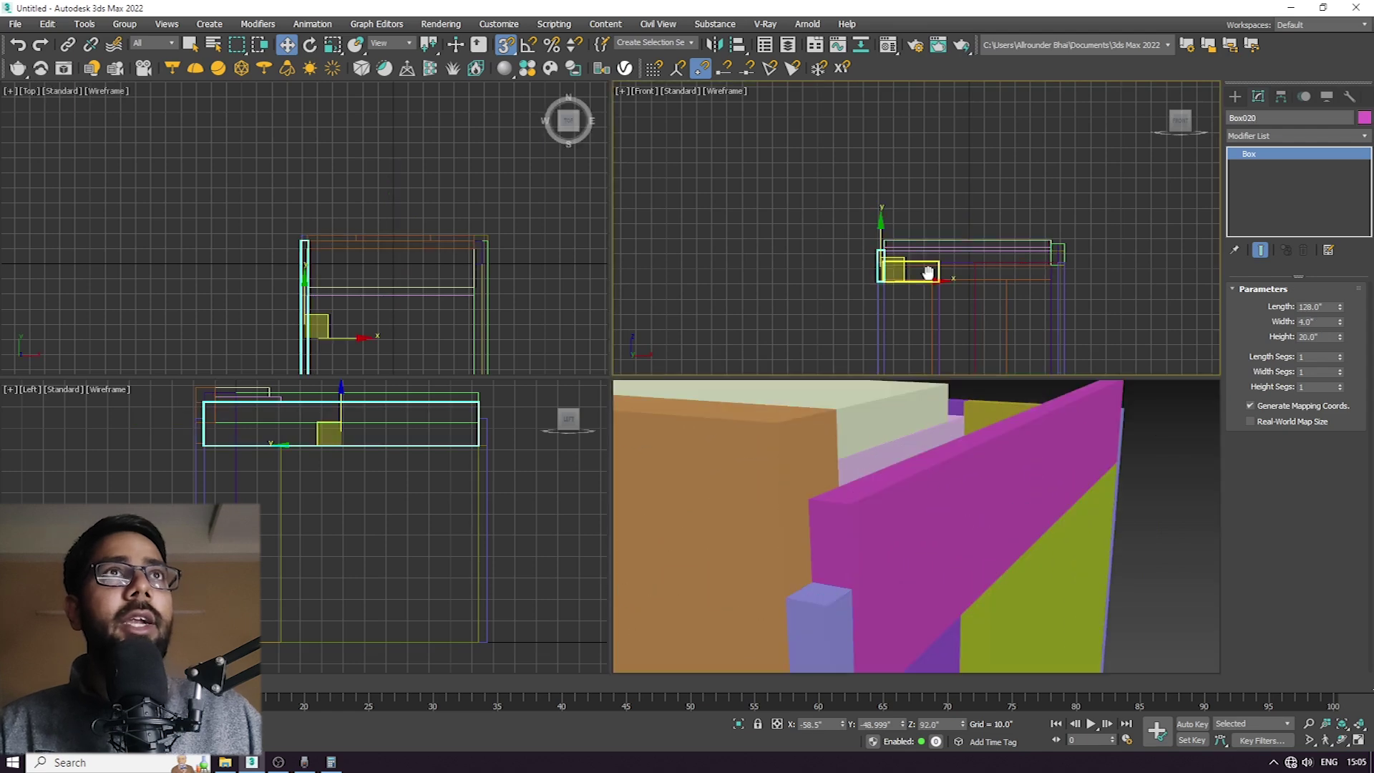
scroll(995, 209, "up", 4)
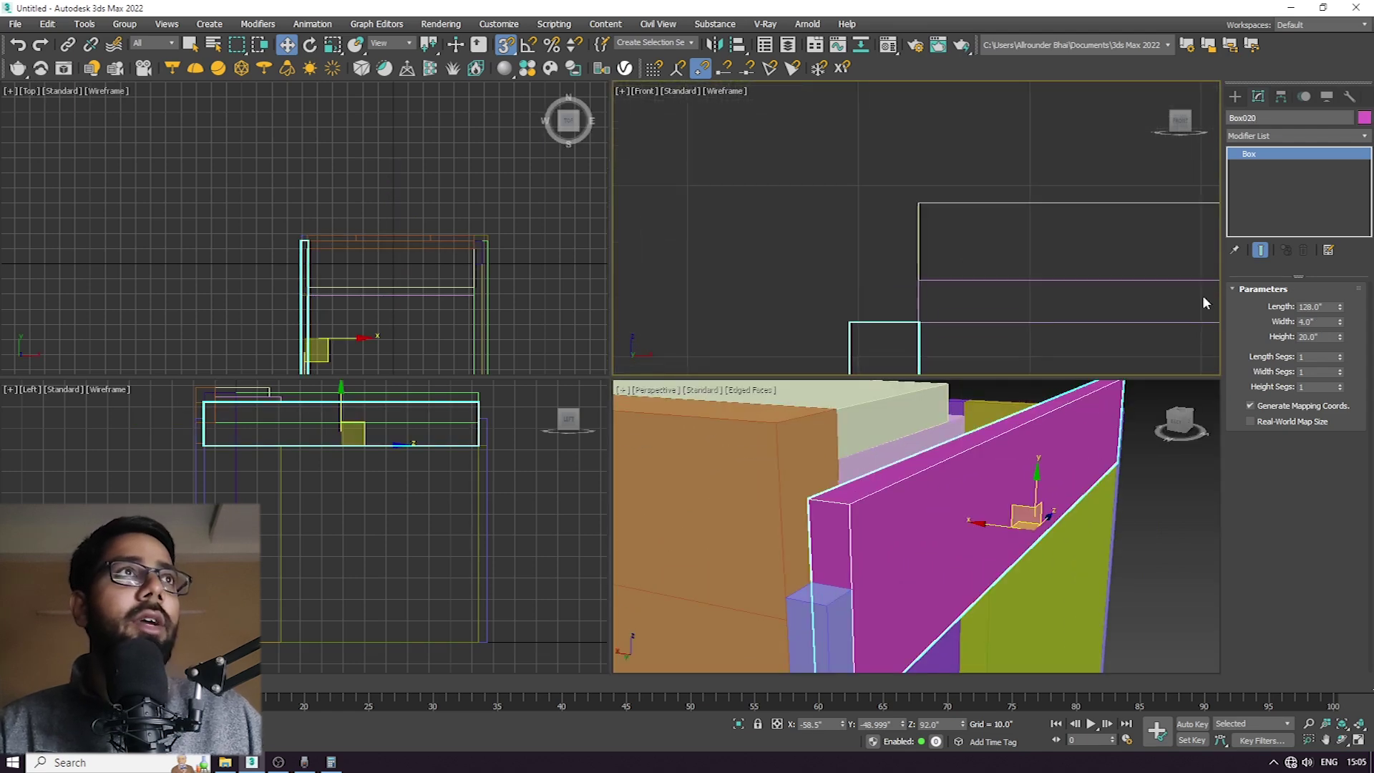
left_click_drag(1344, 341, 1344, 335)
scroll(965, 239, "down", 4)
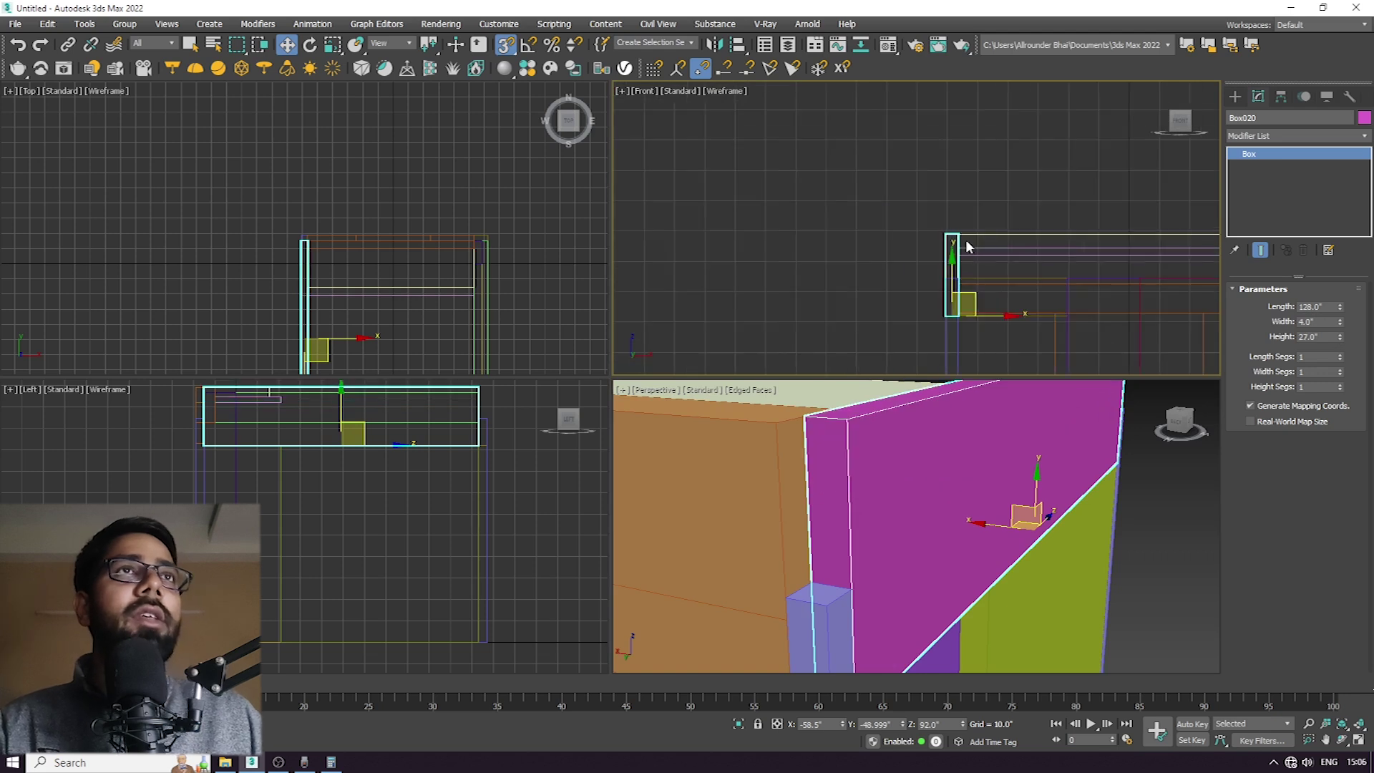
Set the back corner post at the magenta beam's end to a height of 119".
middle_click_drag(1036, 319, 963, 320)
scroll(885, 279, "up", 5)
left_click(876, 296)
mouse_move(1339, 338)
left_mouse_down()
mouse_move(1340, 322)
mouse_move(1331, 336)
left_mouse_up()
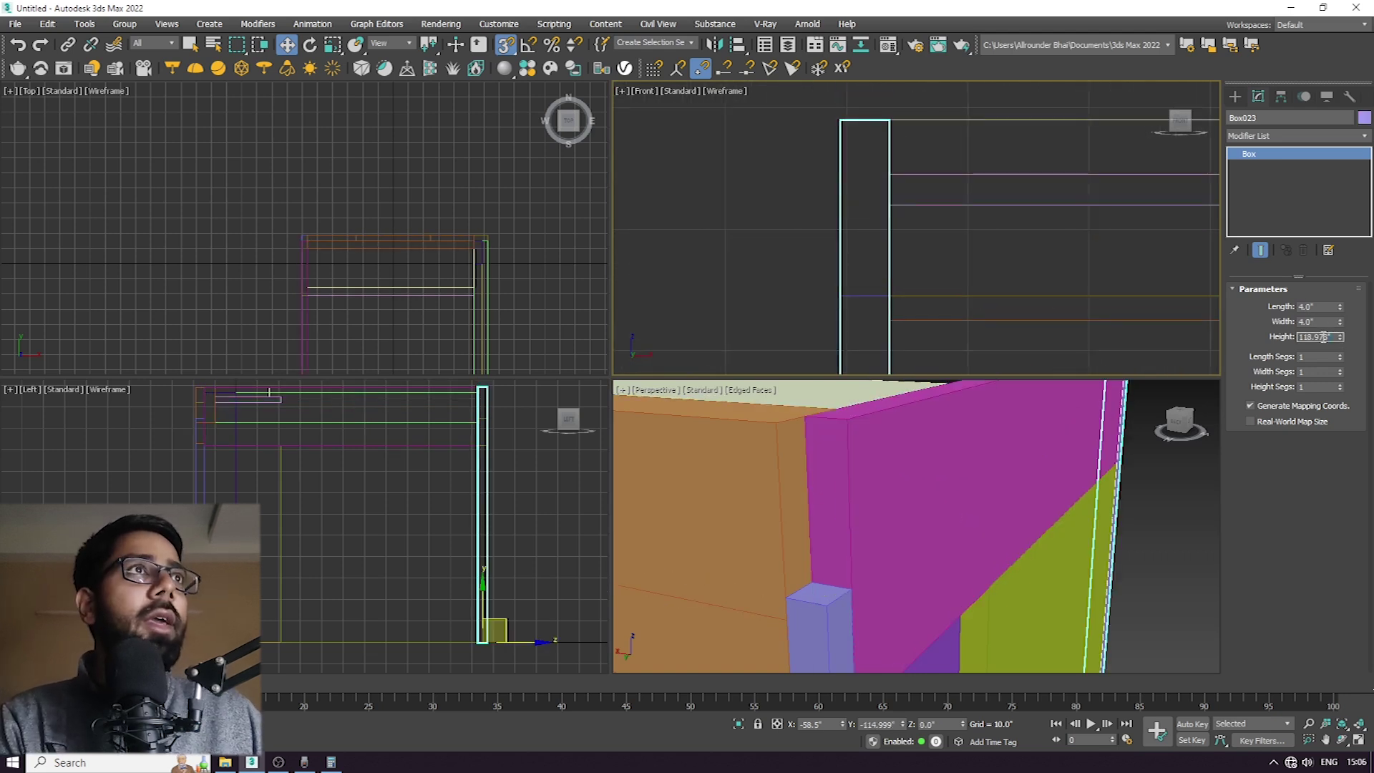
key("Return")
scroll(981, 332, "down", 6)
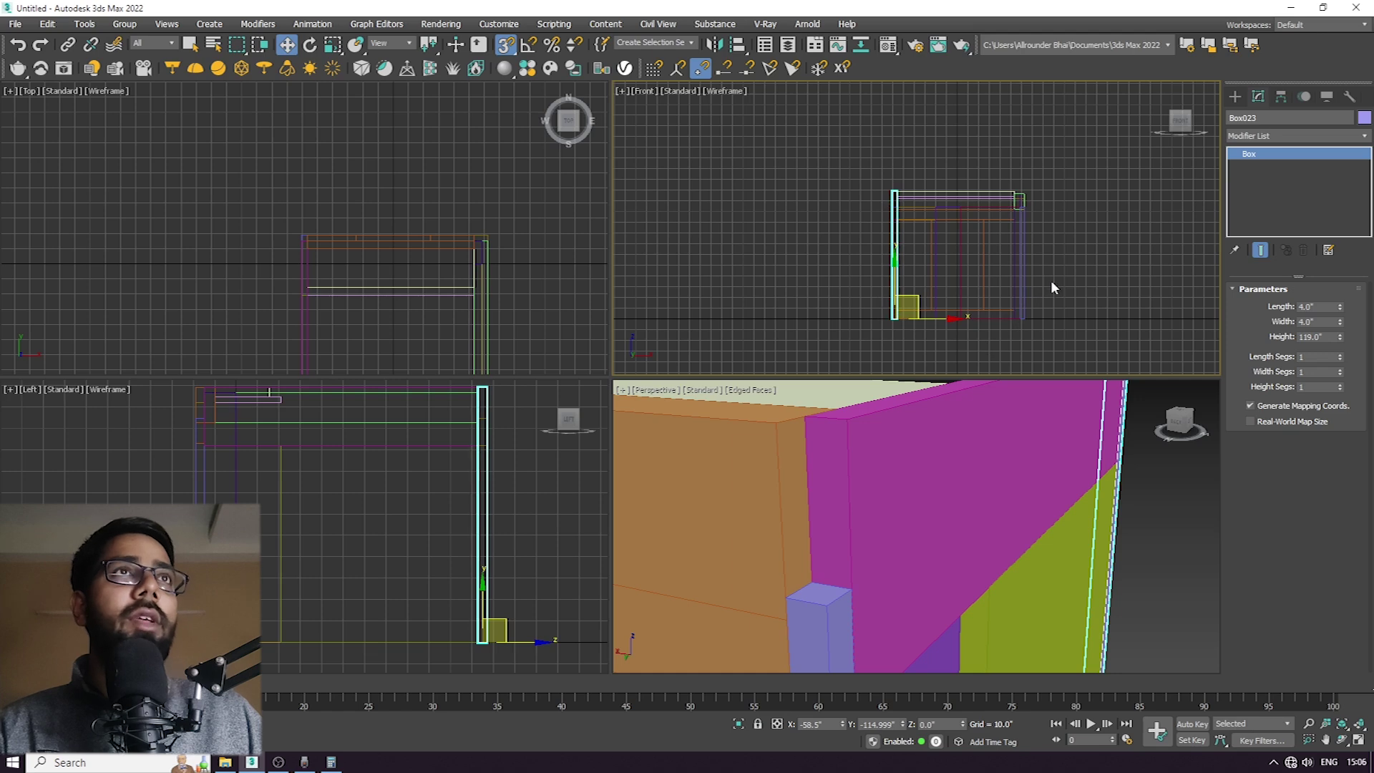
Raise the opposite back corner post, at the green beam's end, to match the 119" post.
scroll(1051, 281, "up", 3)
left_click(996, 272)
left_click(1326, 337)
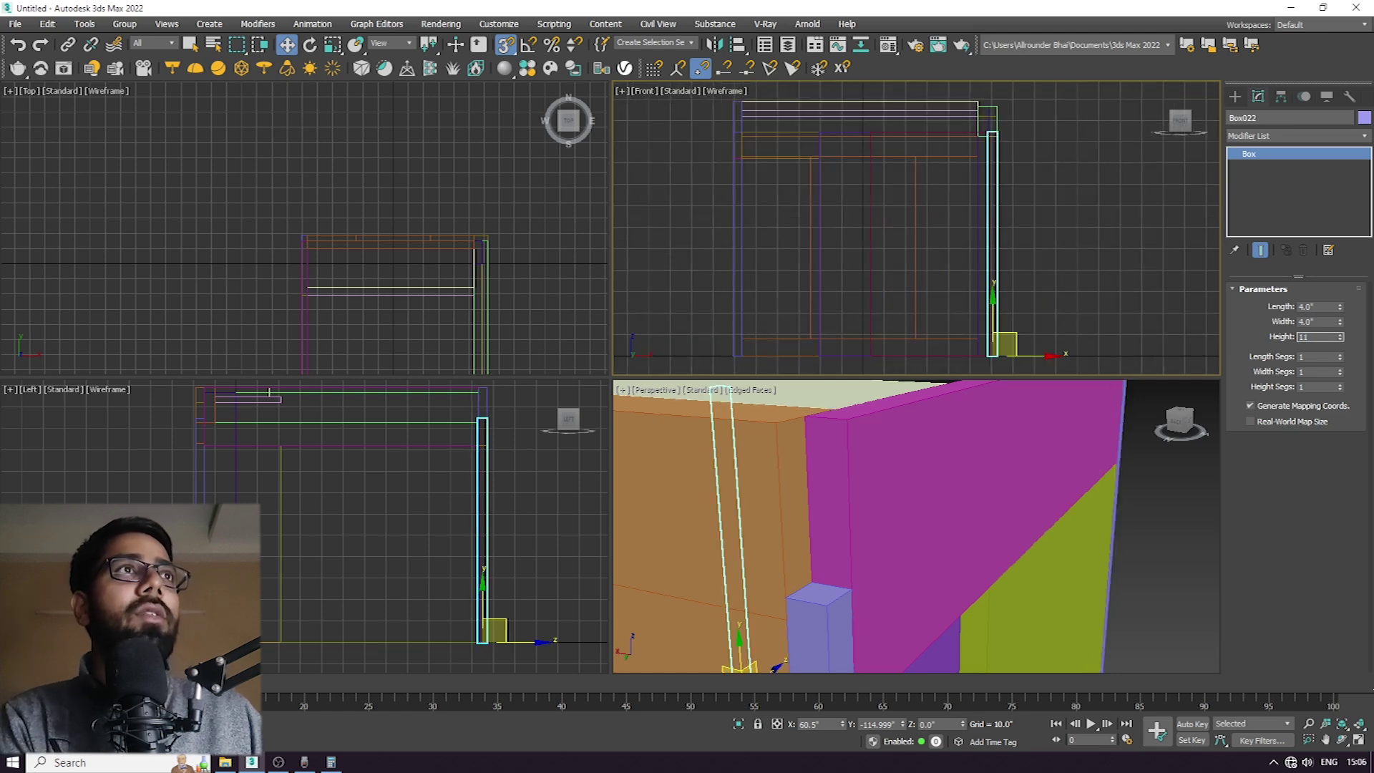
key("Return")
Raise the green side beam's height to 16.5" so it is level with the corner post's top.
scroll(1019, 100, "up", 8)
left_click(848, 158)
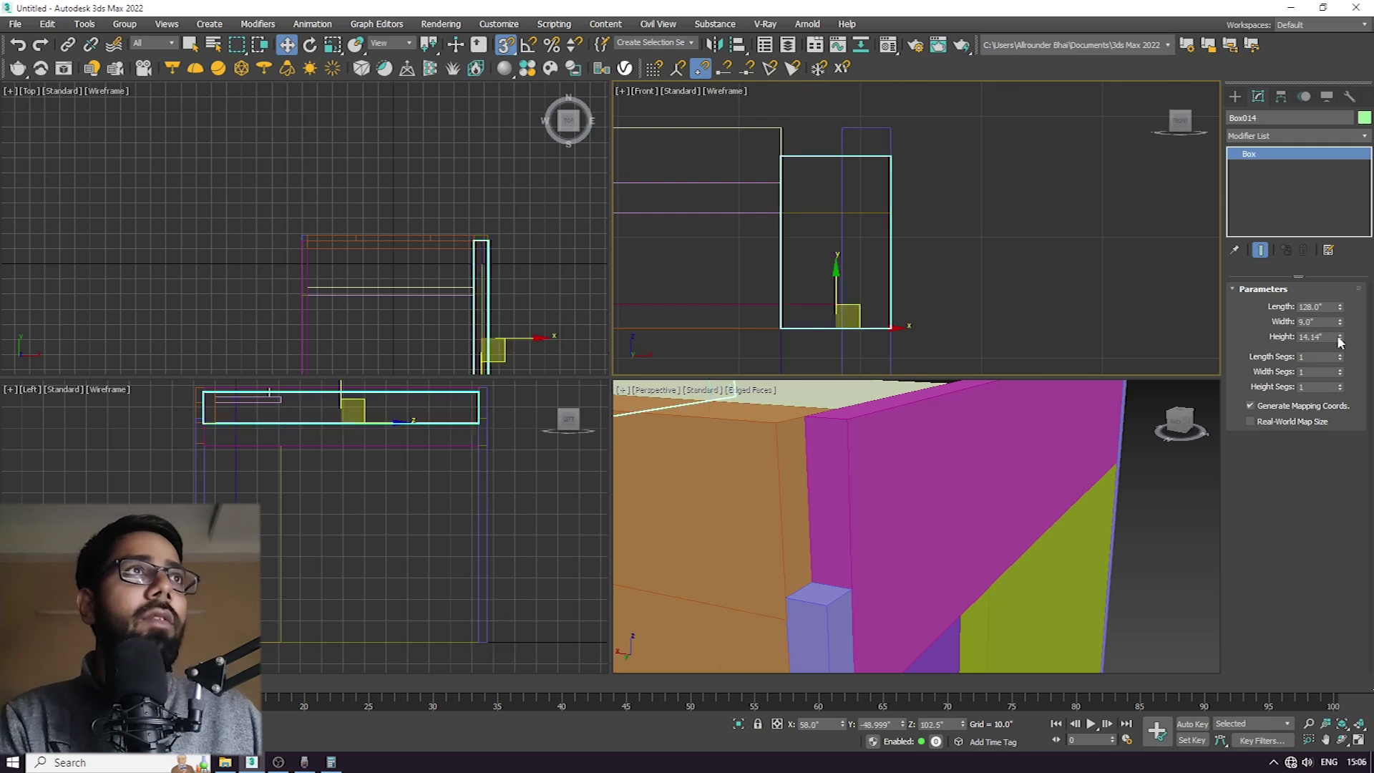
left_click_drag(1340, 338, 1341, 333)
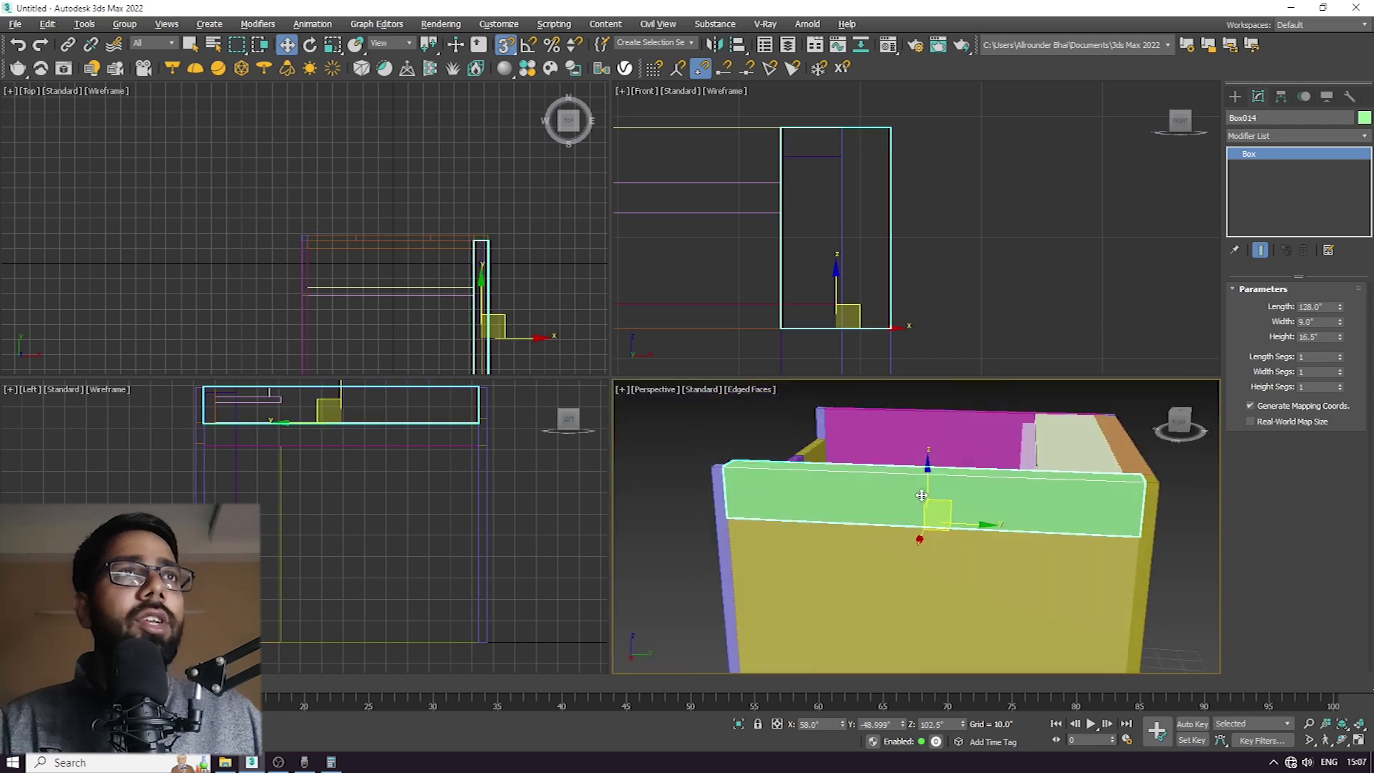
Set the height of the yellow lintel above the back wall's doorway to 27".
middle_click_drag(866, 473, 1031, 580, "alt")
left_click(946, 617)
key("z")
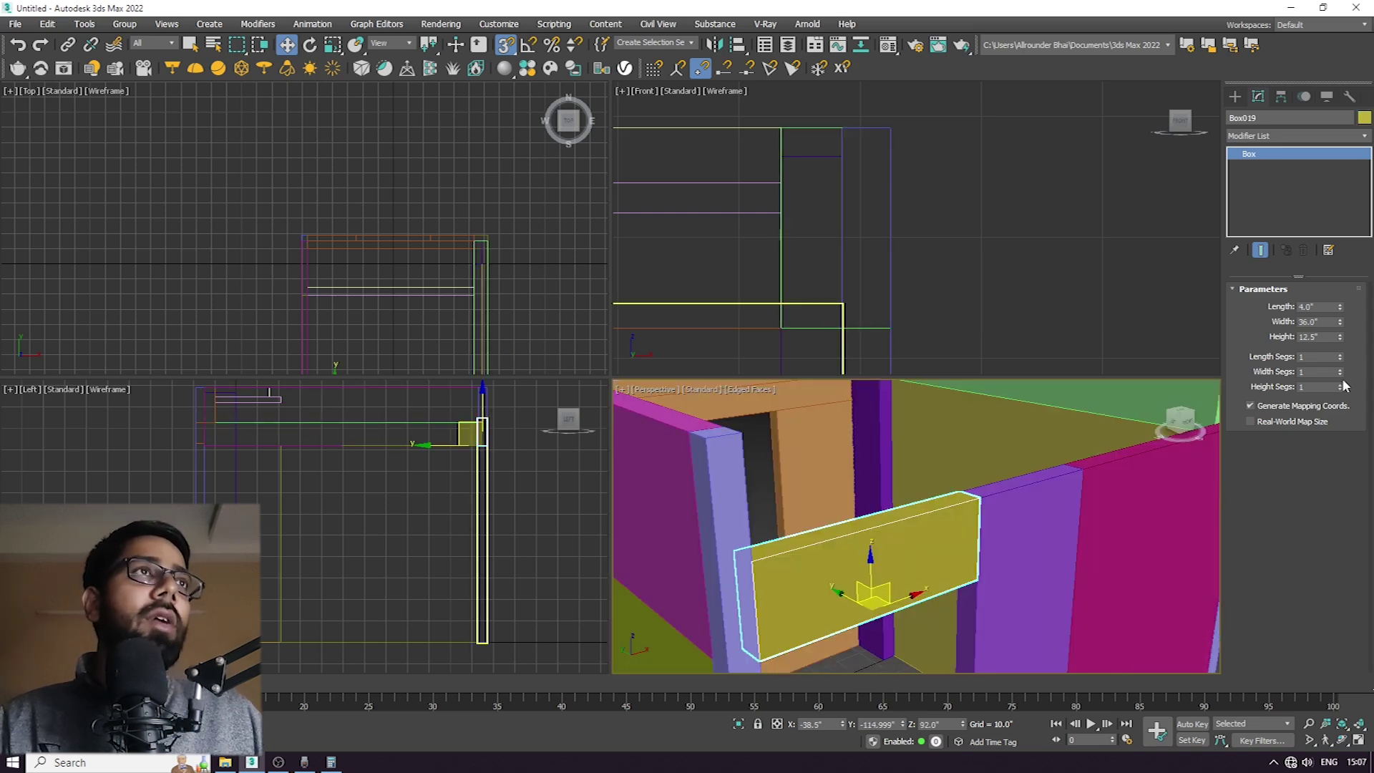
left_click_drag(1343, 339, 1352, 247)
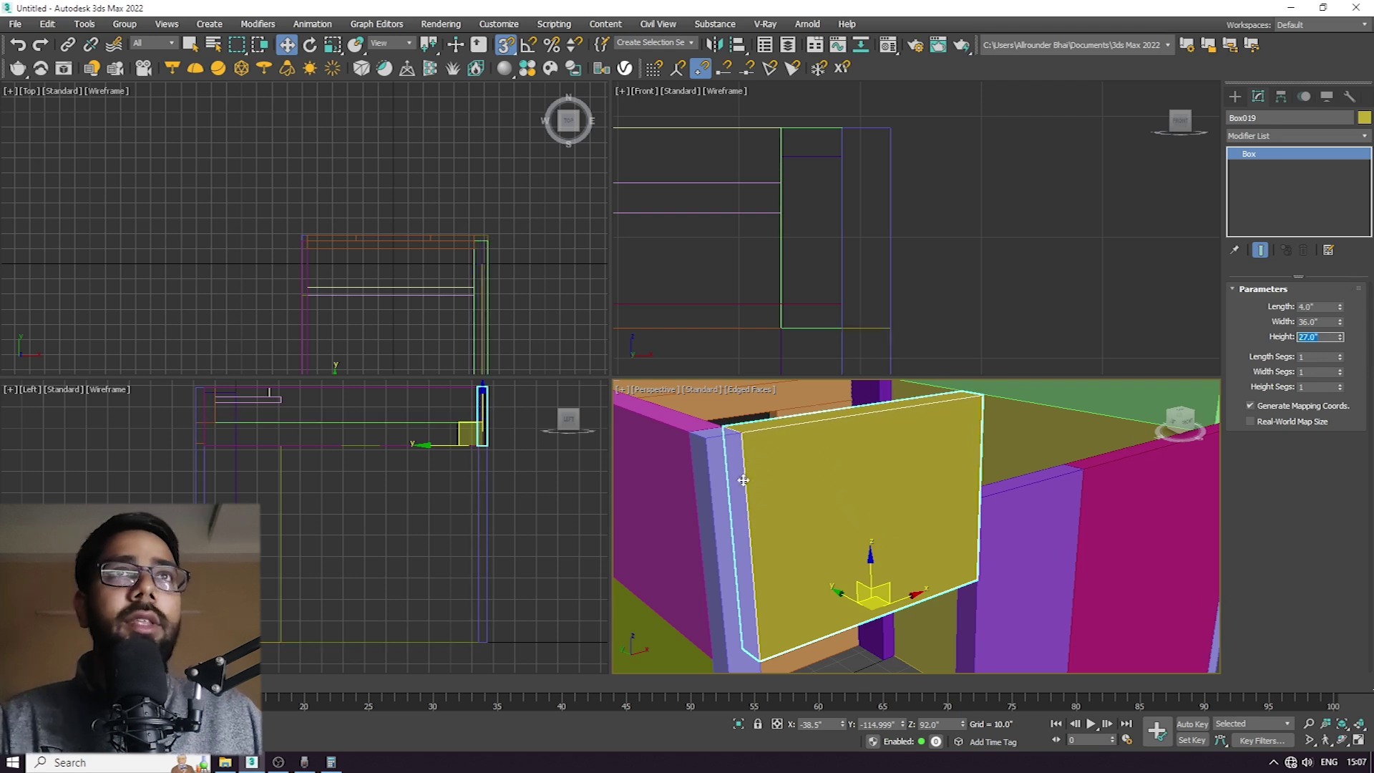
Set the purple wall section beside the back doorway and the adjoining magenta wall section to a height of 119".
left_click(1024, 544)
key("z")
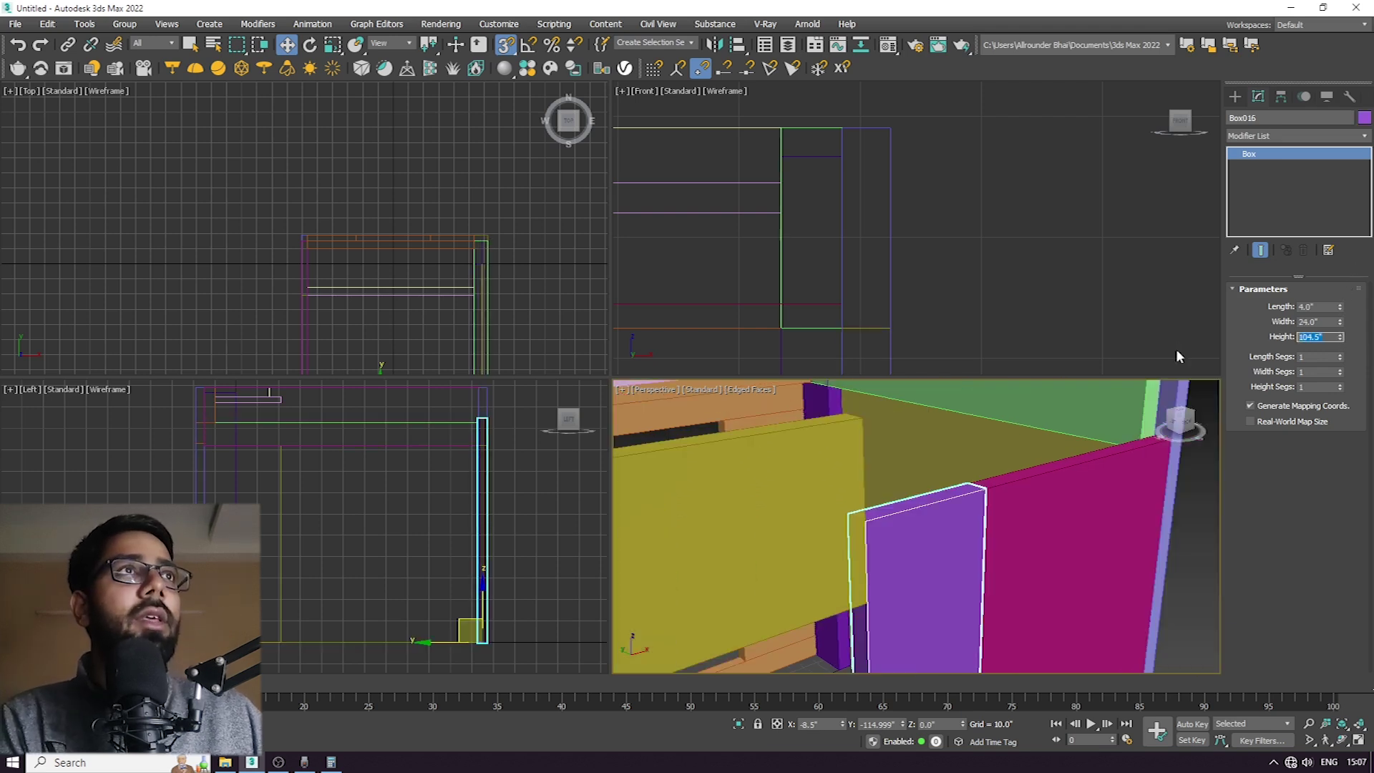
type("119")
key("Return")
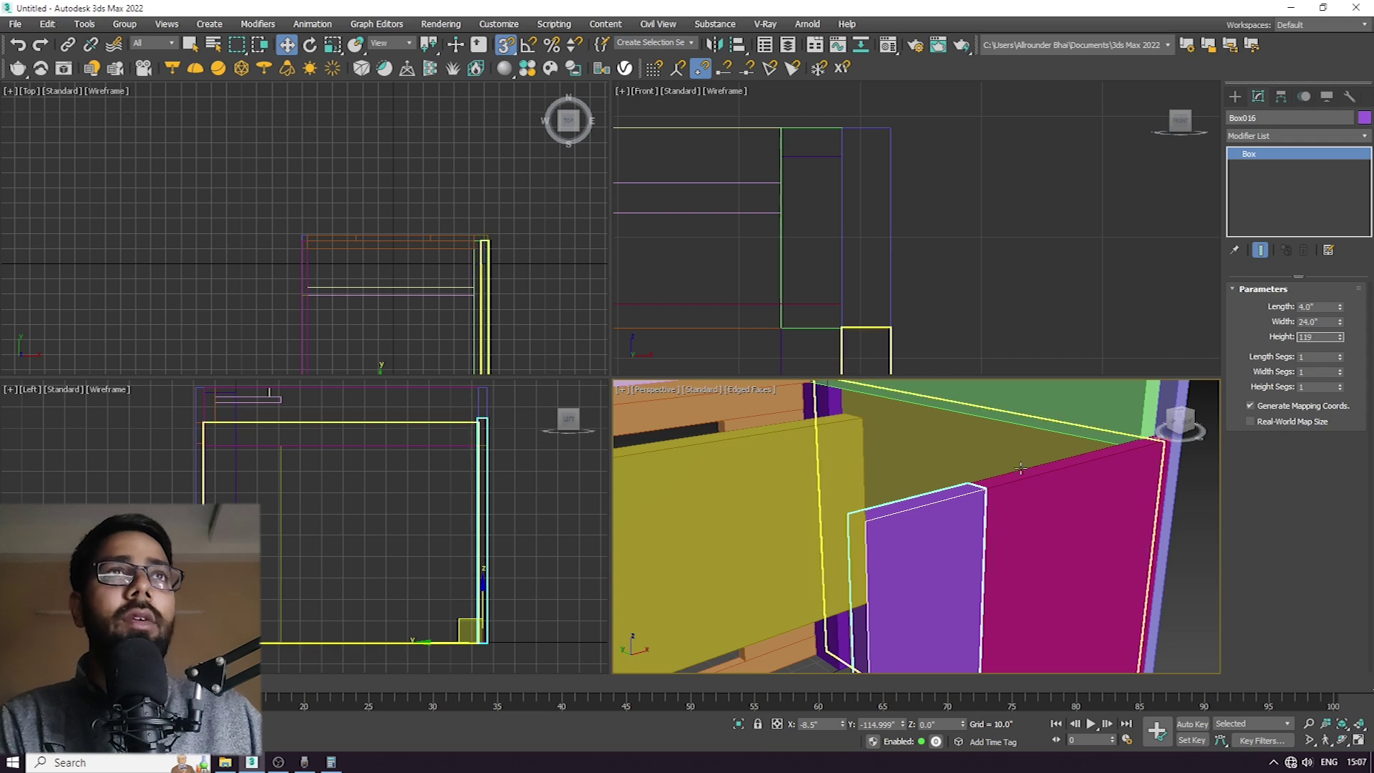
left_click(1074, 507)
key("z")
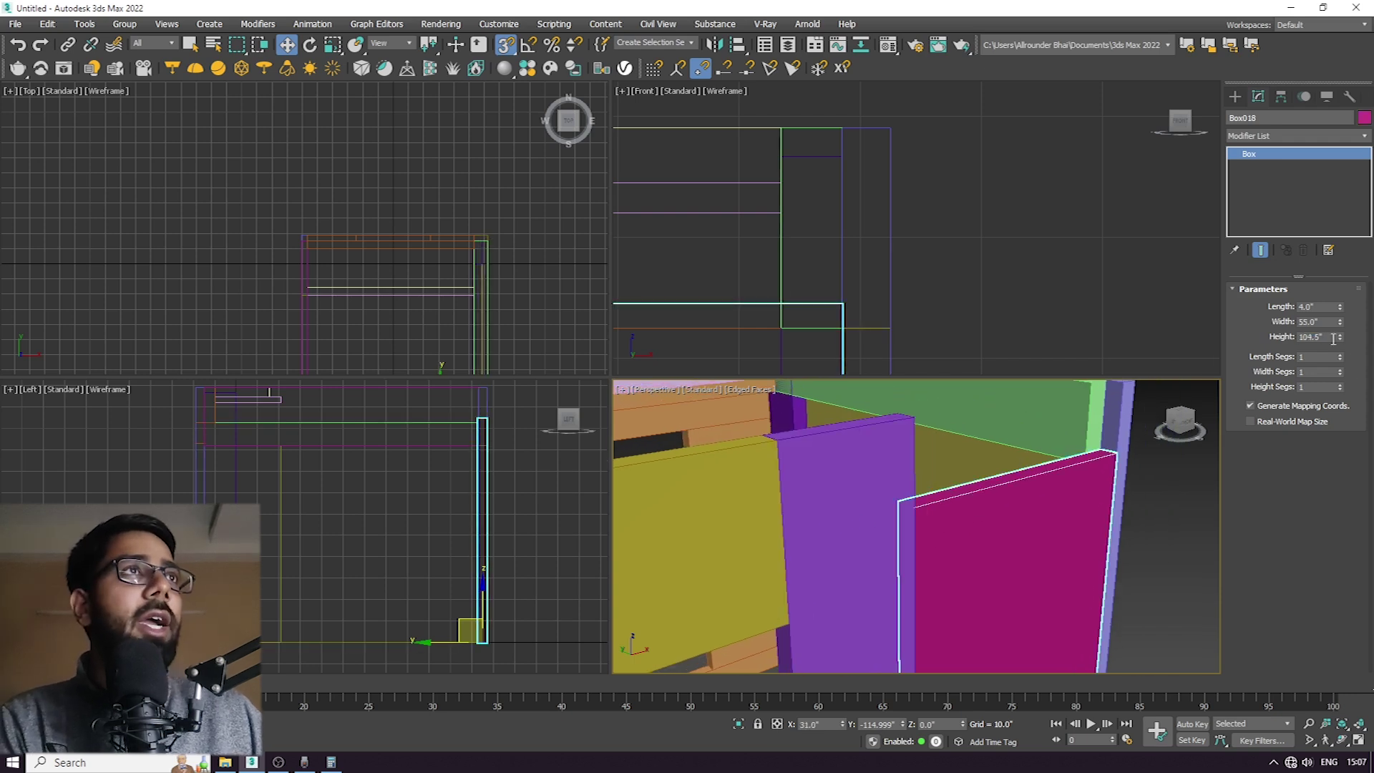
key("ctrl+d")
Copy the cream ceiling slab together with the pink slab beneath it along Y toward the back doorway wall.
middle_click_drag(1015, 500, 807, 504, "alt")
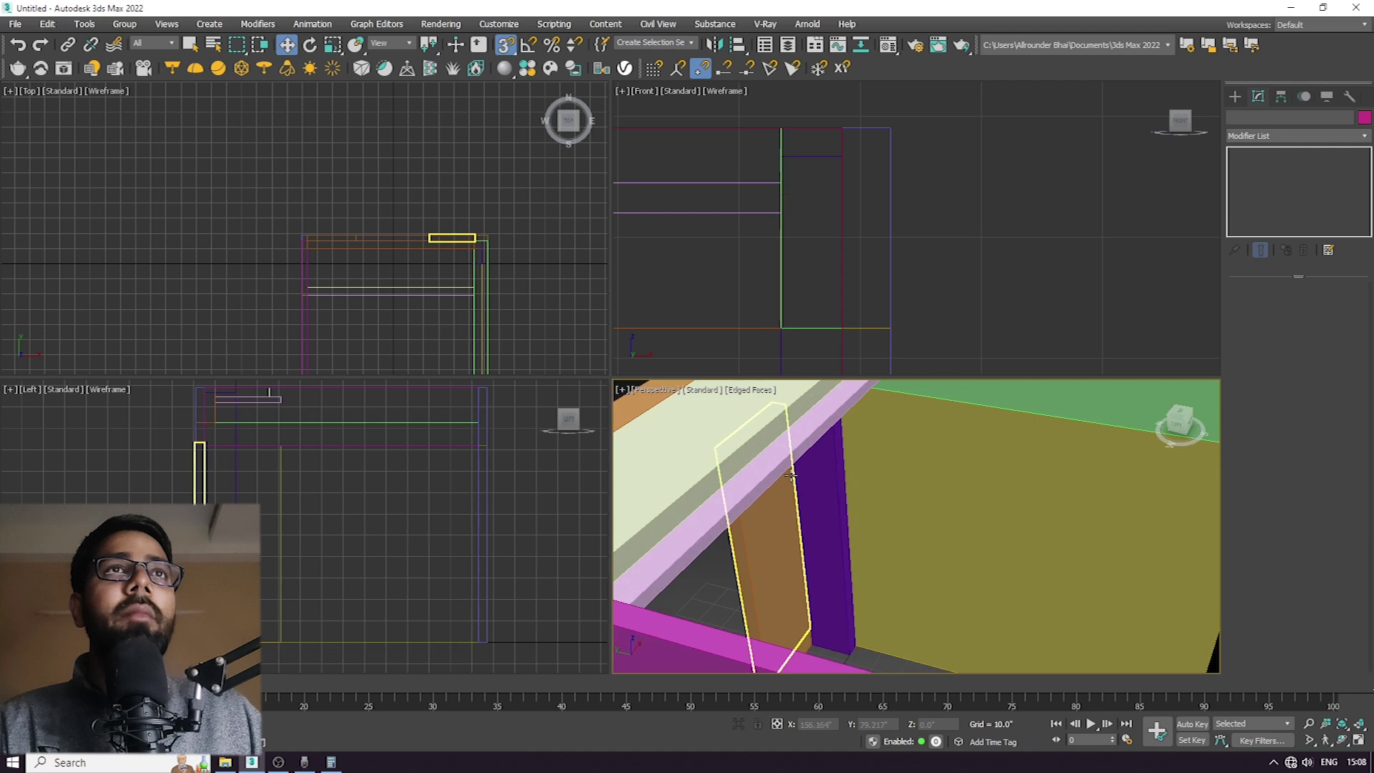
scroll(787, 463, "down", 3)
left_click(787, 463)
left_click(803, 418, "ctrl")
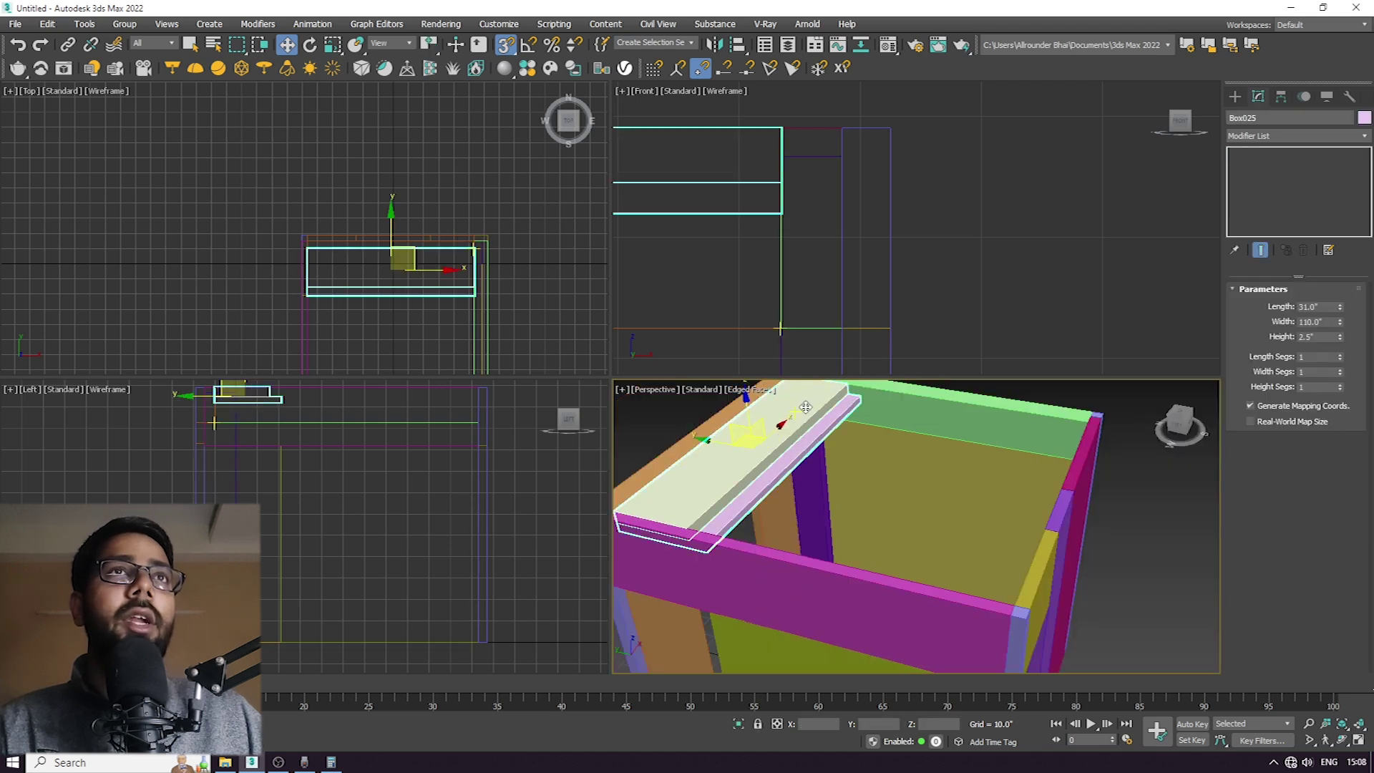
left_click_drag(705, 439, 871, 515, "shift")
left_click(690, 440)
middle_click_drag(935, 451, 1066, 544, "alt")
scroll(1066, 544, "up", 3)
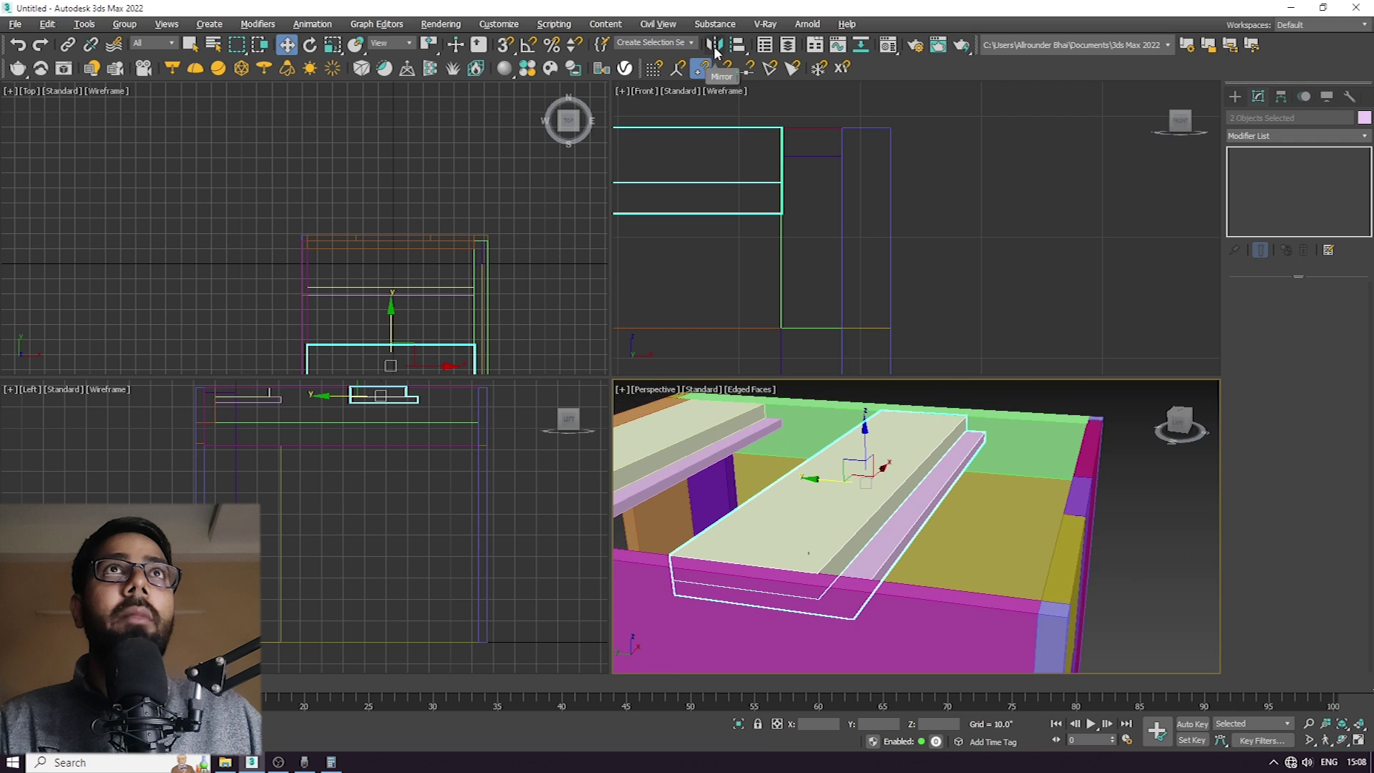
Mirror the copied pair of ceiling slabs about the Y axis without cloning.
left_click(714, 46)
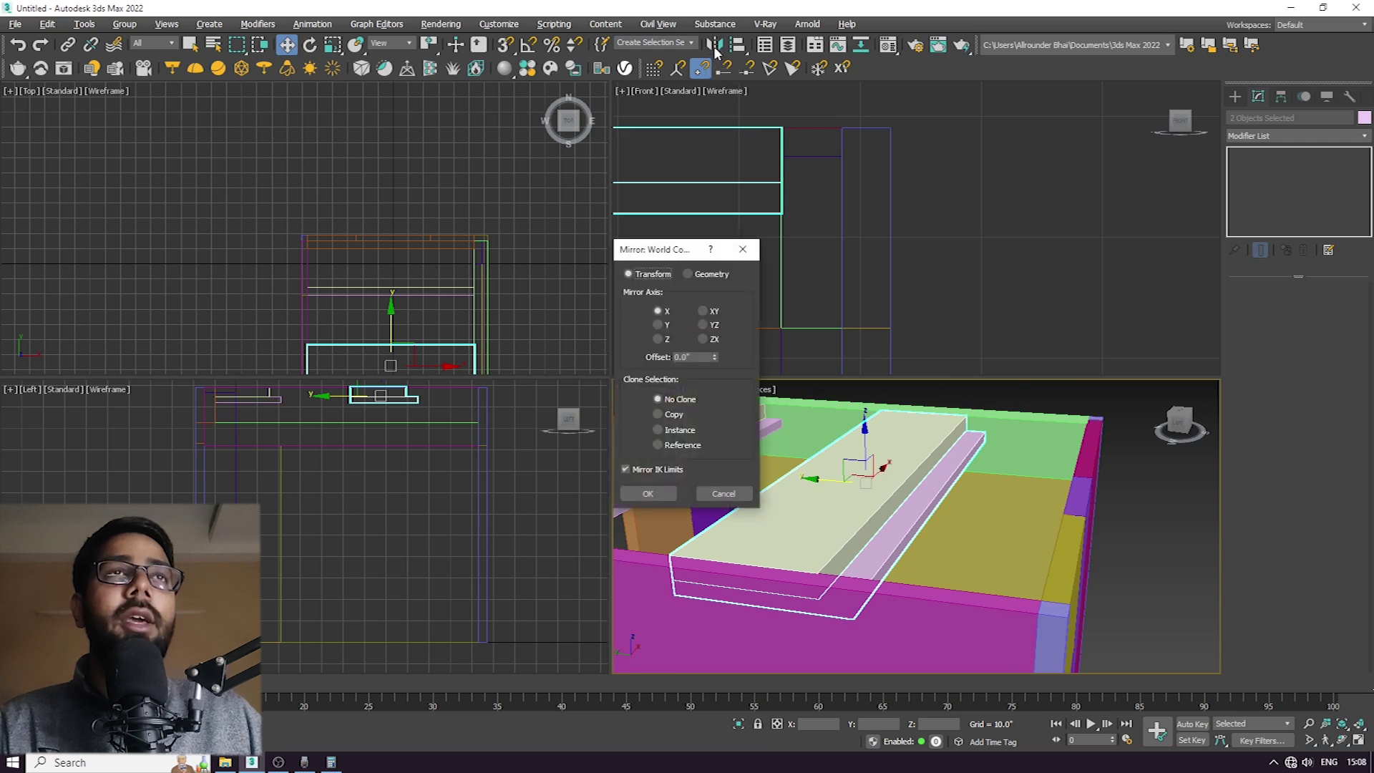
left_click(659, 324)
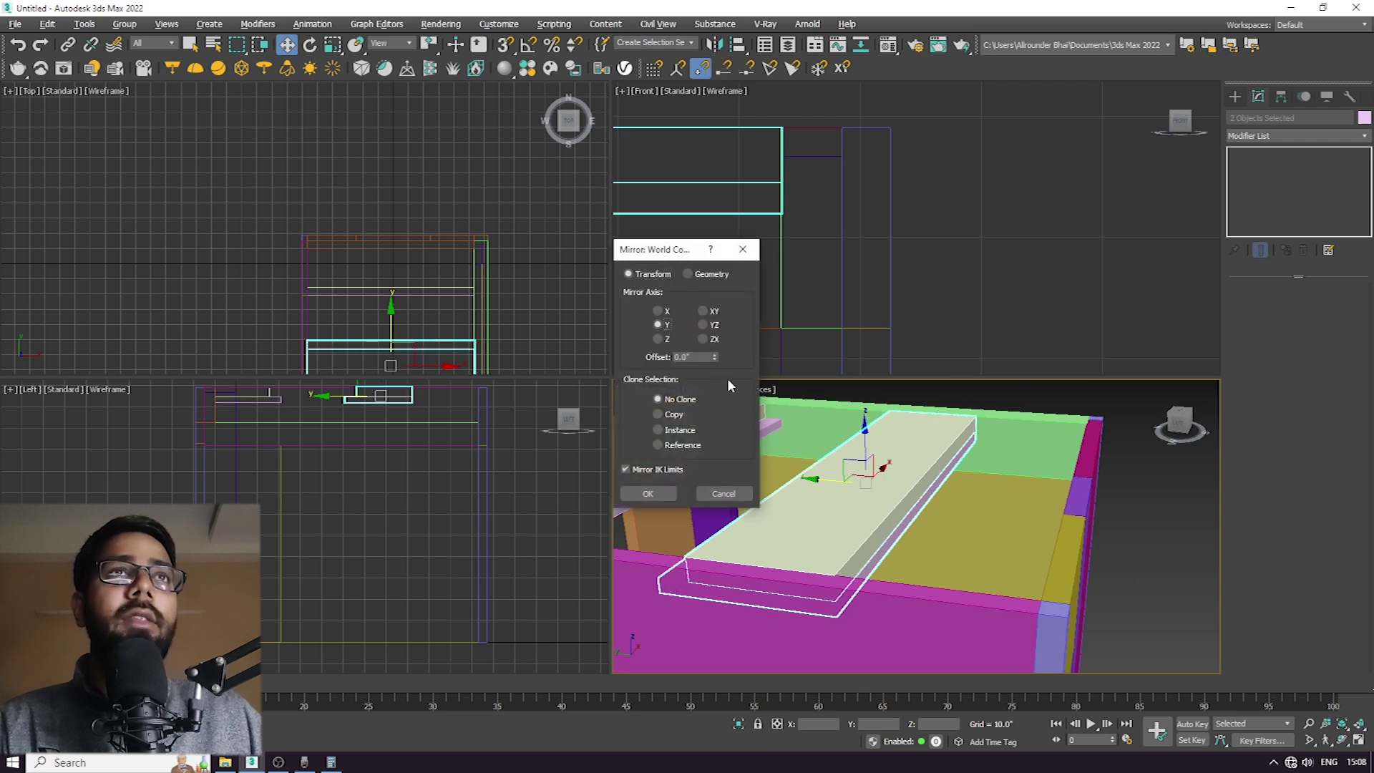
left_click(648, 494)
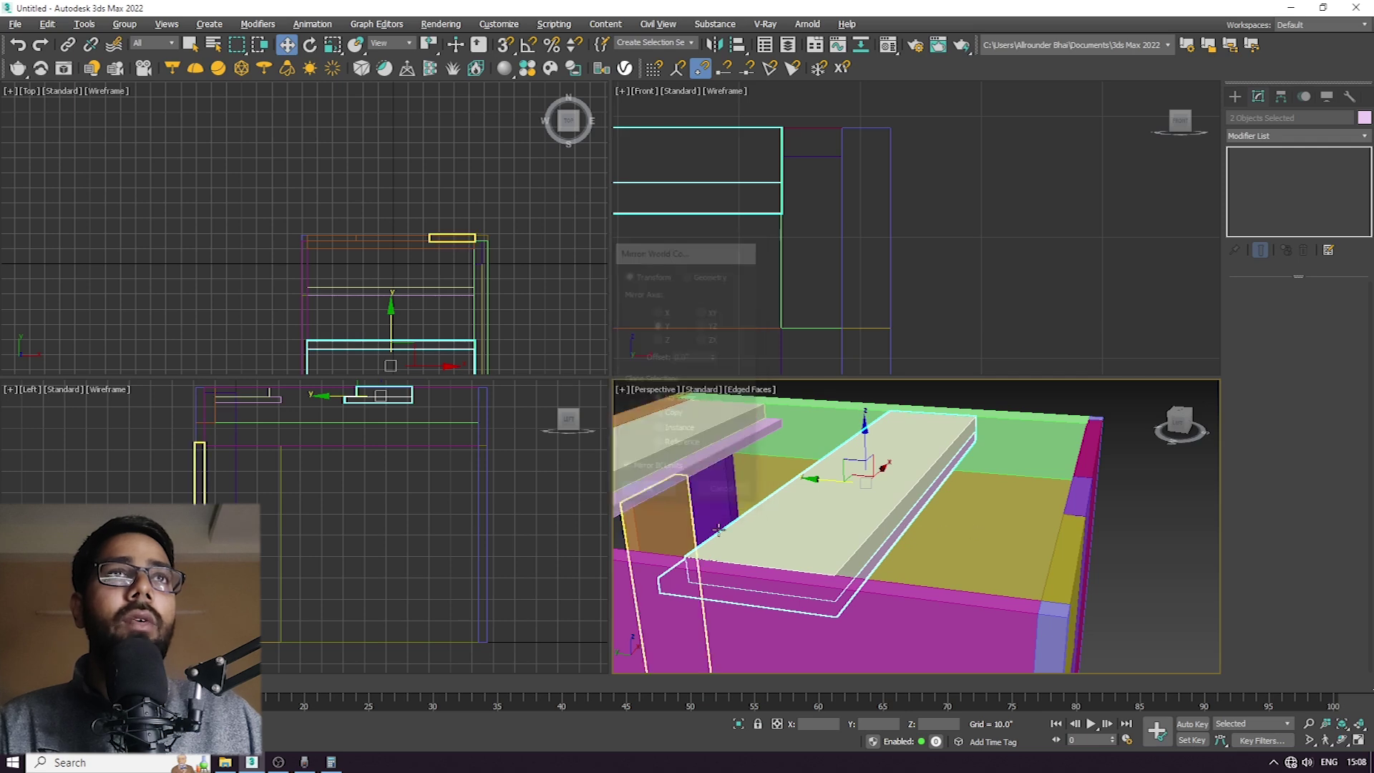
Snap the mirrored ceiling slabs' outer corner to the end of the green beam so they sit against the back wall.
scroll(744, 514, "up", 5)
scroll(744, 514, "up", 1)
key("s")
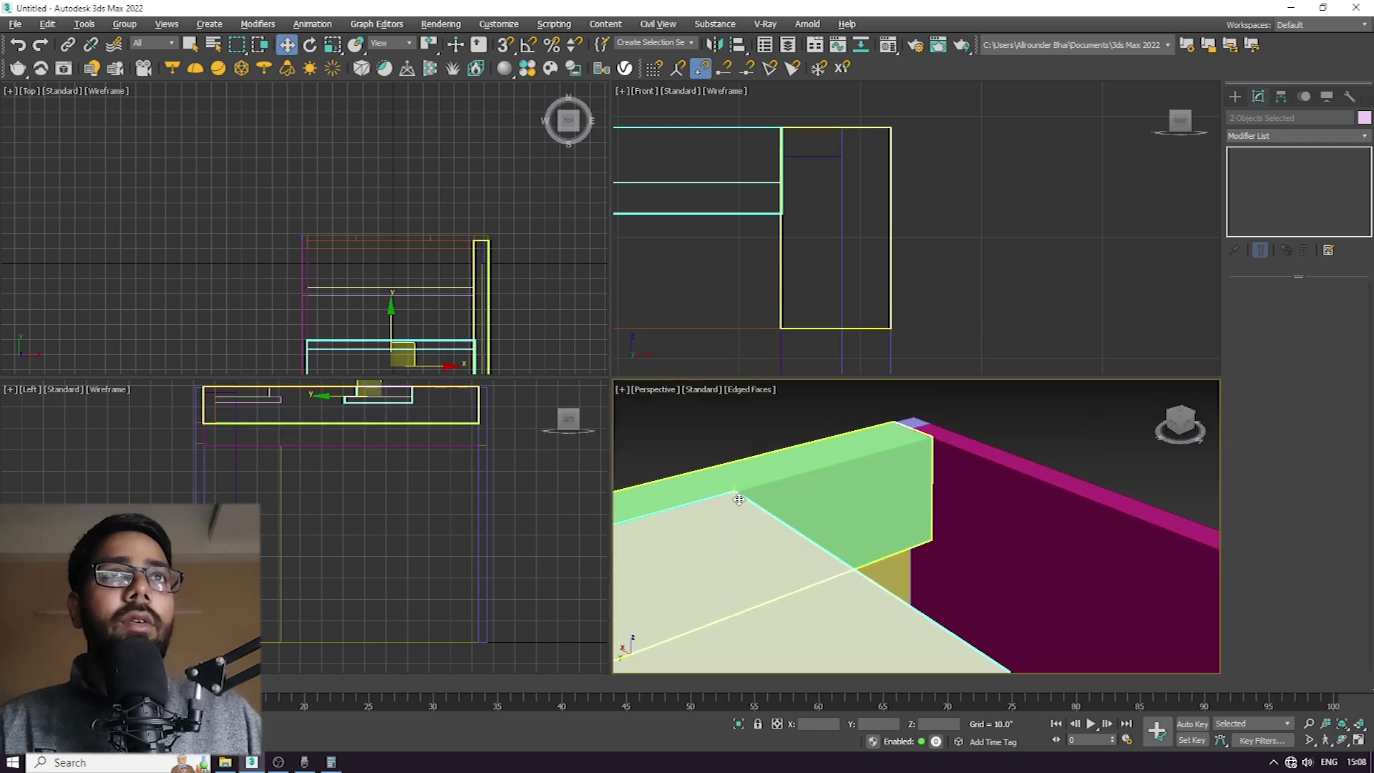
left_click_drag(737, 499, 850, 491)
scroll(850, 491, "down", 4)
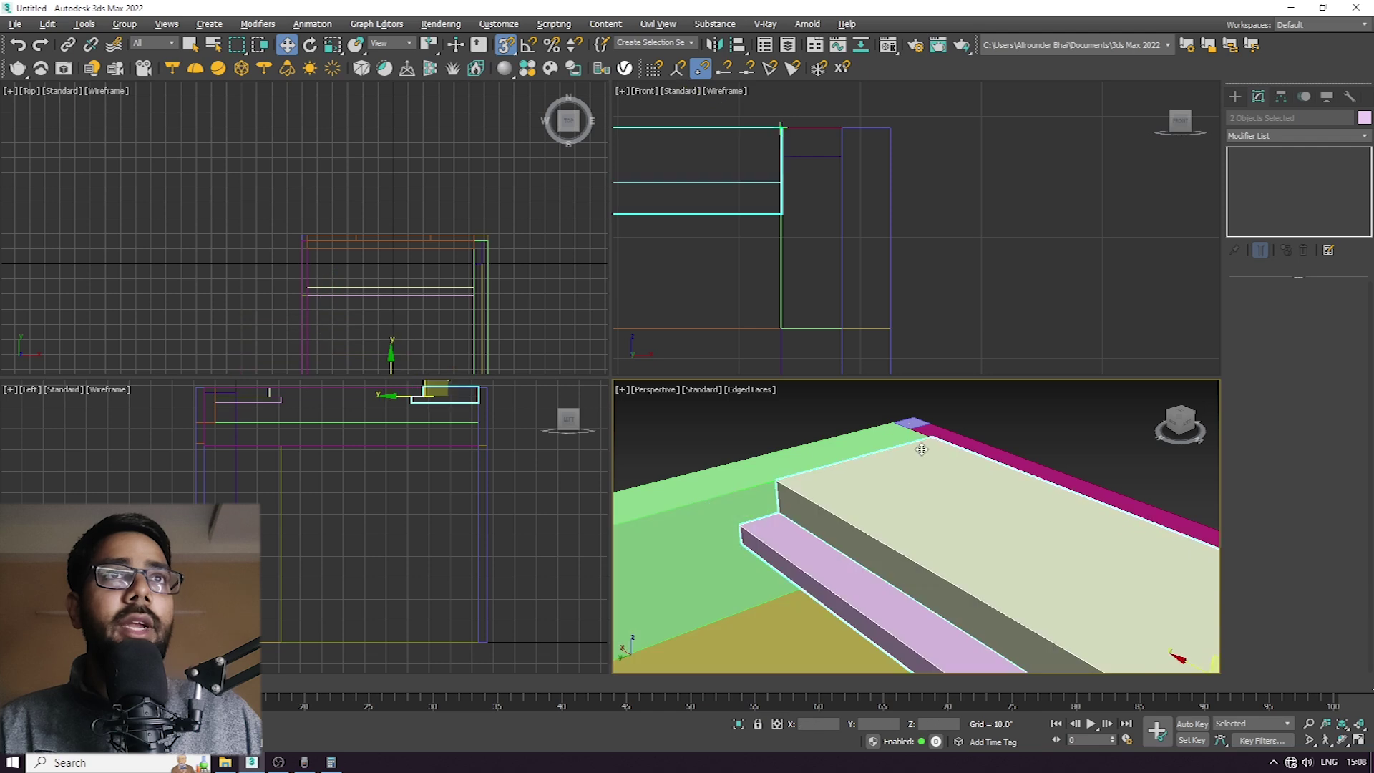
middle_click_drag(916, 494, 961, 475, "alt")
left_click(1120, 499)
left_click(960, 475)
Draw a roof box between opposite outer top corners of the room, 136" by 123", and make it 9" high.
left_click(1235, 96)
left_click(1262, 192)
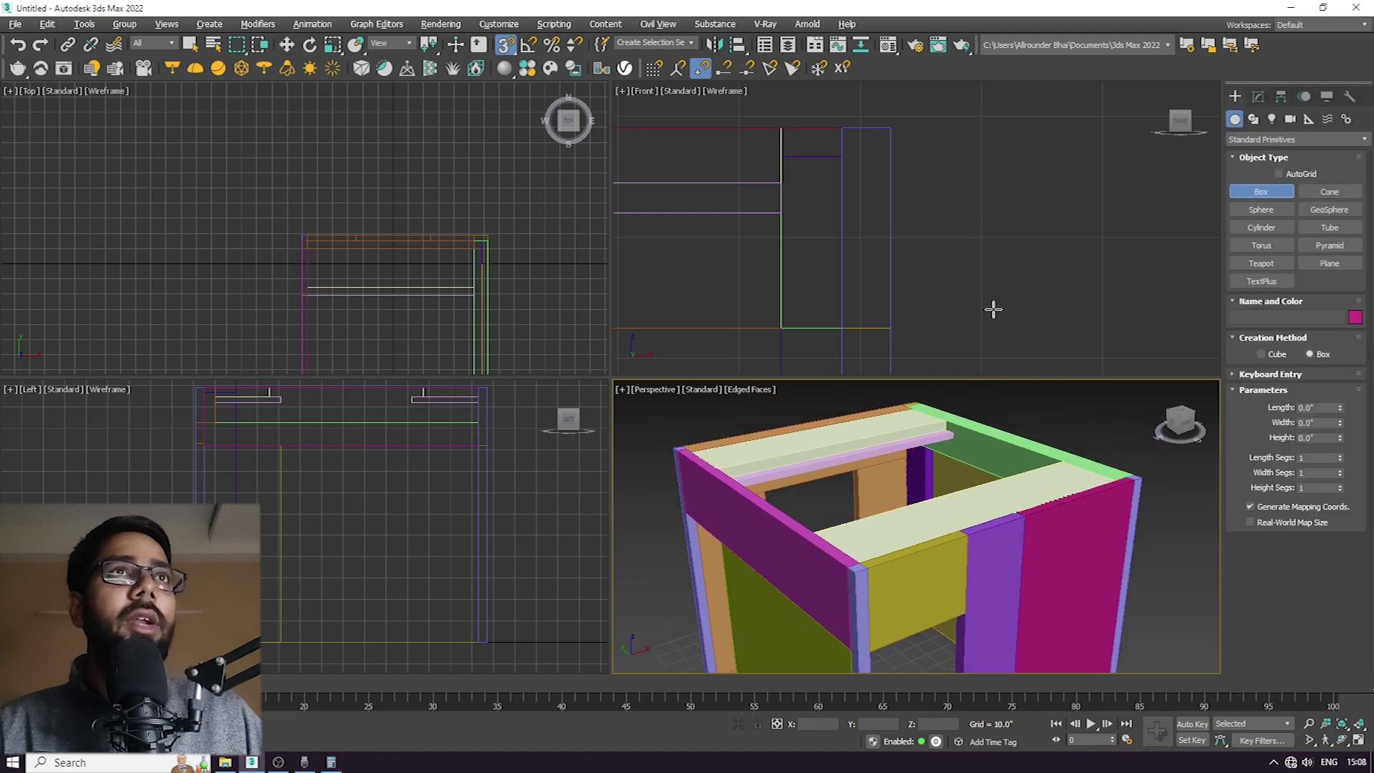
left_click_drag(924, 396, 854, 570)
double_click(1319, 438)
type("9")
key("Return")
Copy the roof slab straight down as a floor slab and set its Z position to 0.
middle_click_drag(1181, 466, 973, 552, "alt")
key("w")
key("s")
mouse_move(906, 408)
left_mouse_down("shift")
mouse_move(914, 543)
mouse_move(960, 556)
left_mouse_up("shift")
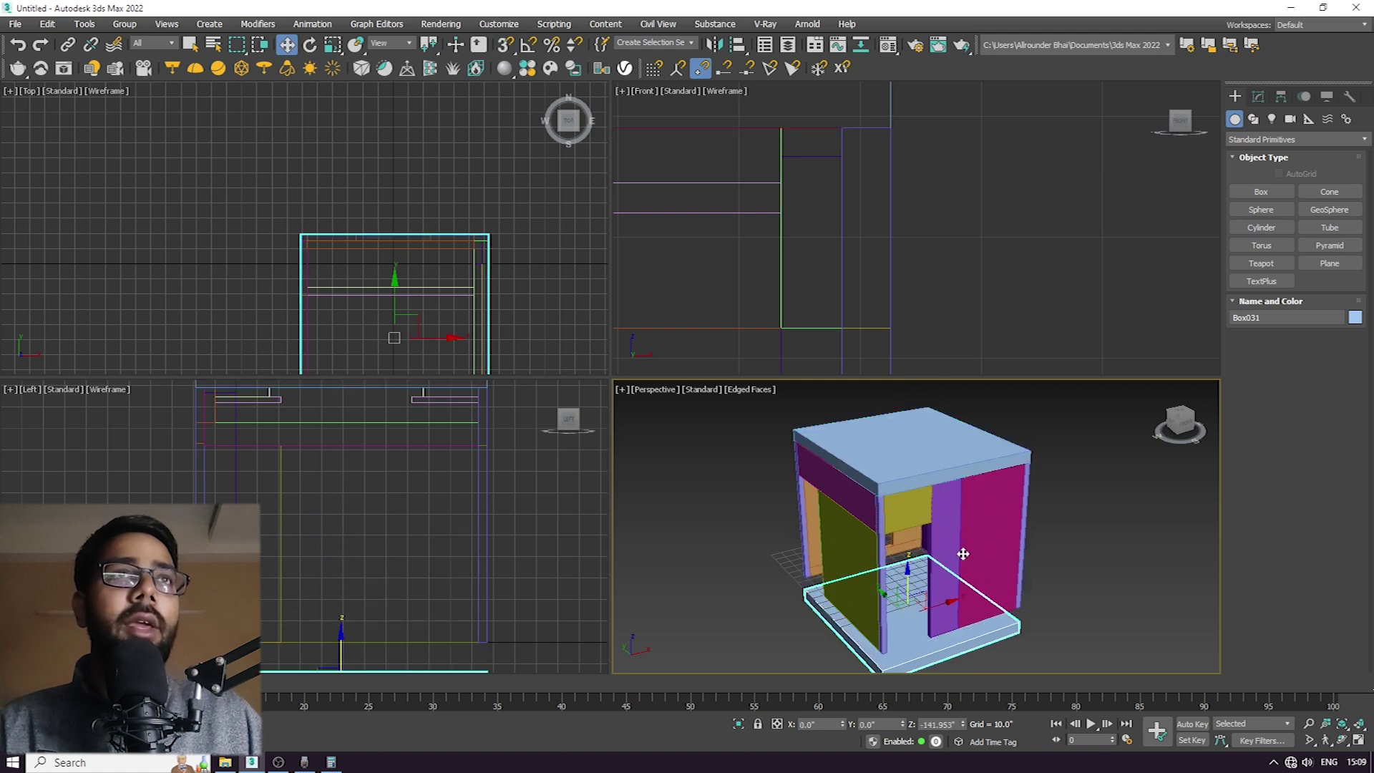
key("Return")
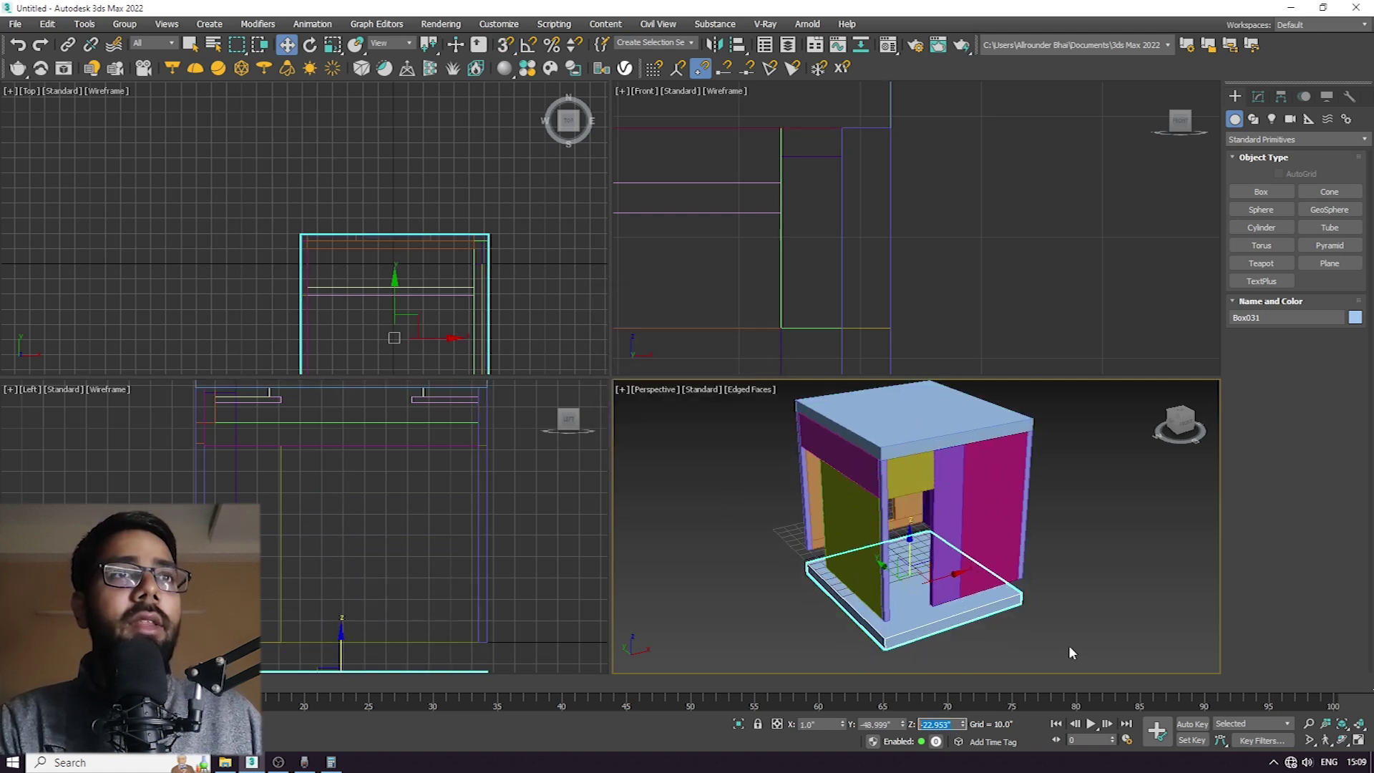
type("0")
key("Return")
Set the floor slab's height to -9" so it extends below the walls.
left_click(1259, 96)
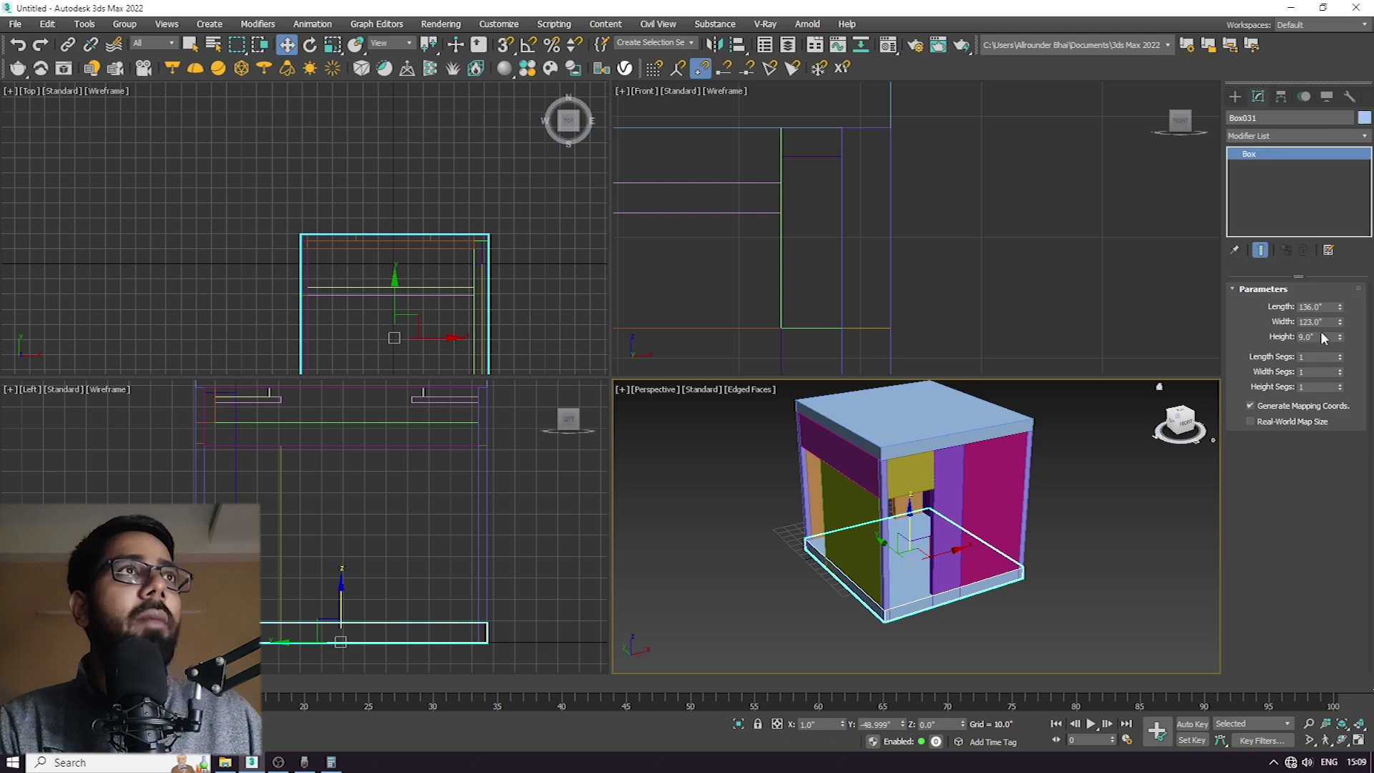
type("-9")
key("Return")
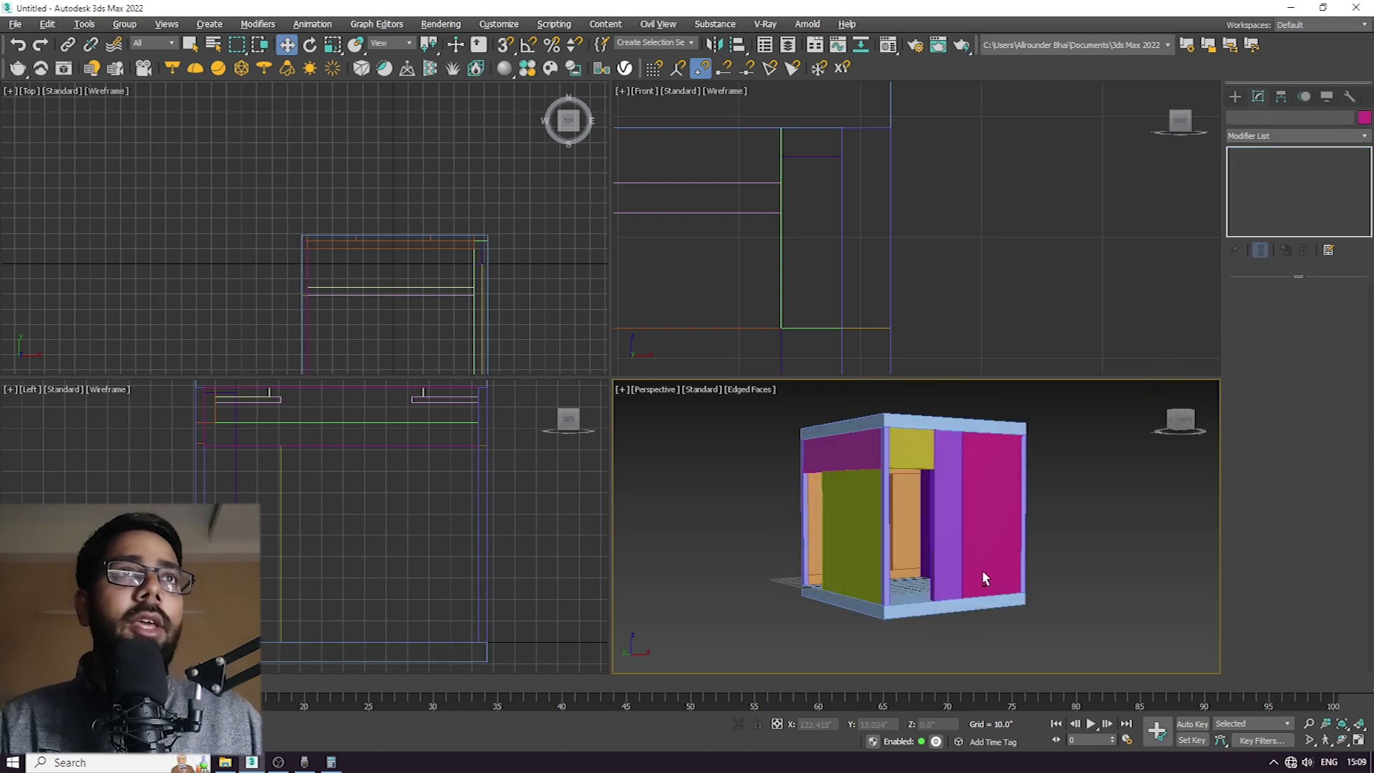
middle_click_drag(982, 569, 954, 604, "alt")
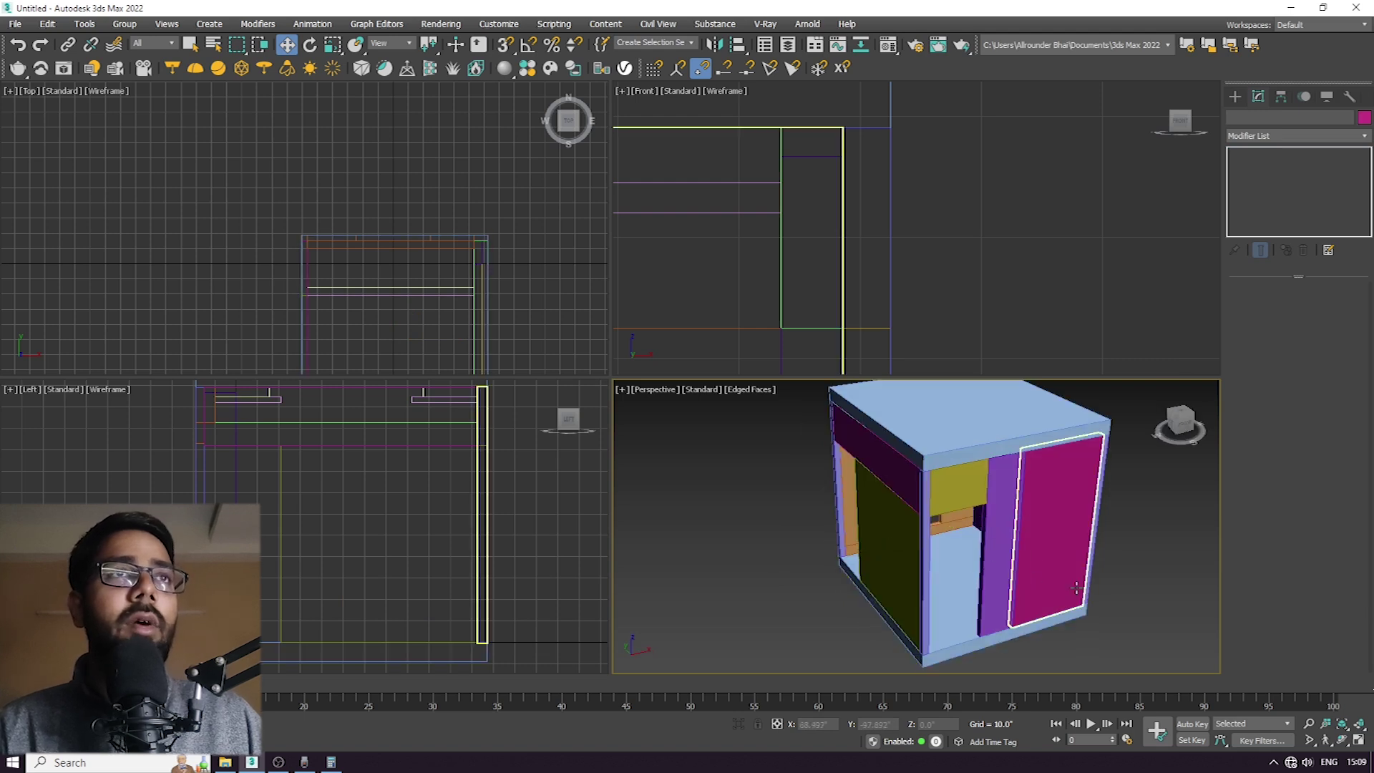
Select all objects in the room and change their object color to light peach.
middle_click_drag(1076, 587, 1072, 501, "alt")
scroll(1071, 494, "down", 3)
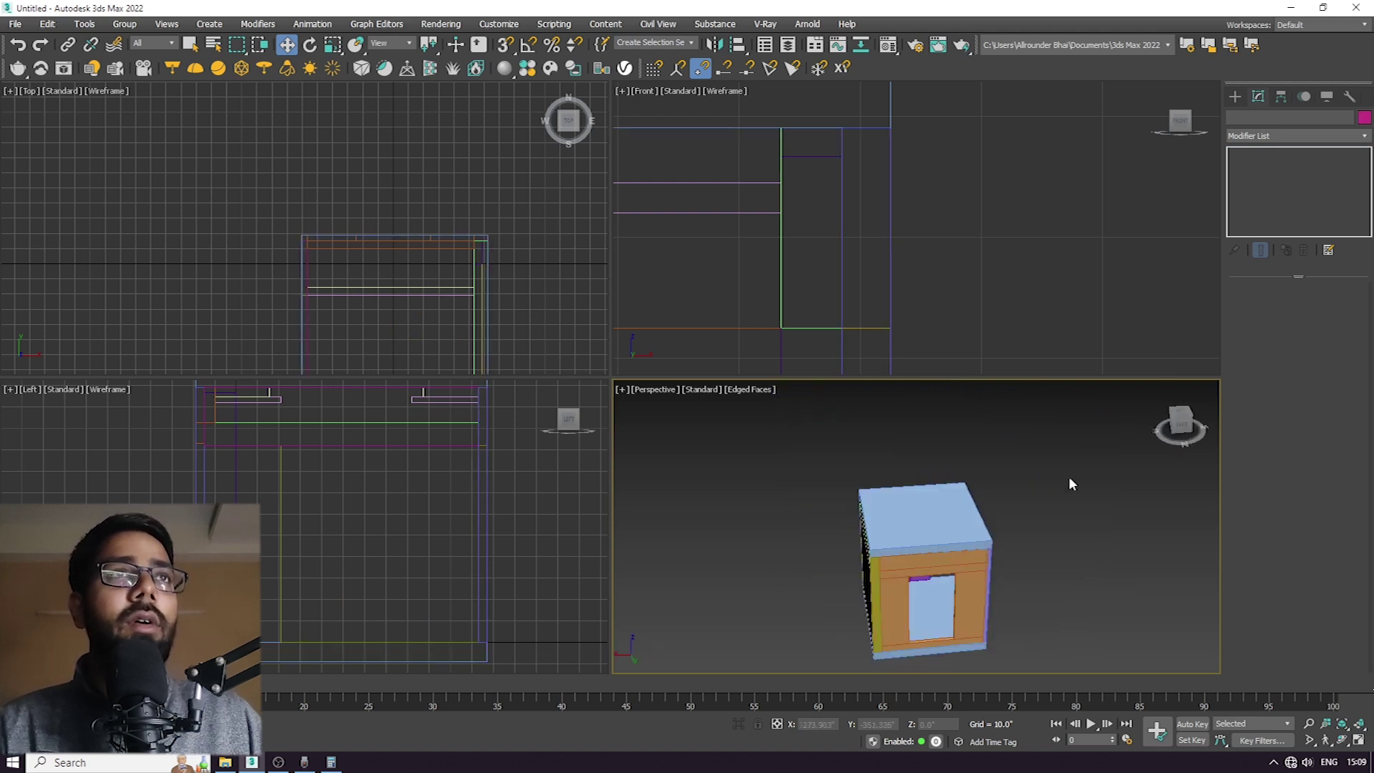
key("ctrl+a")
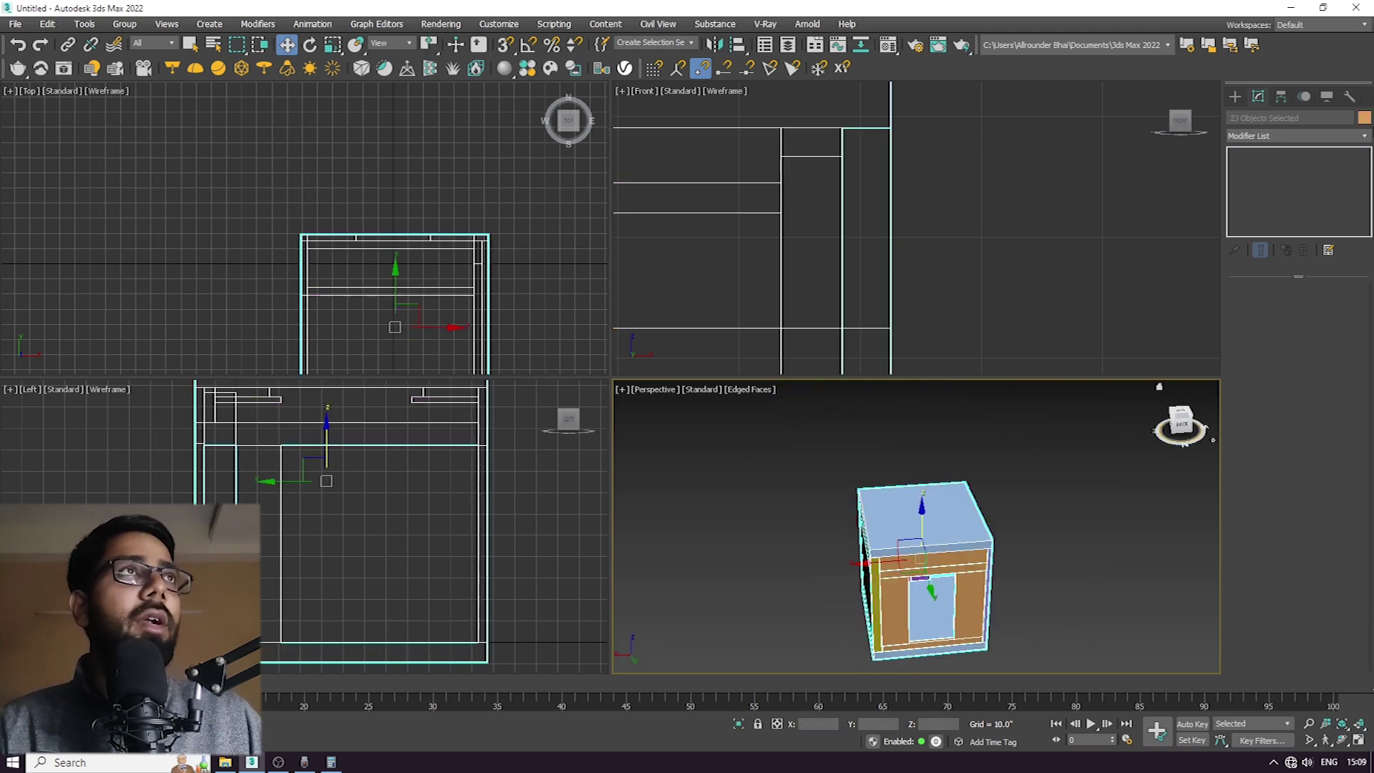
left_click(1365, 118)
left_click(760, 471)
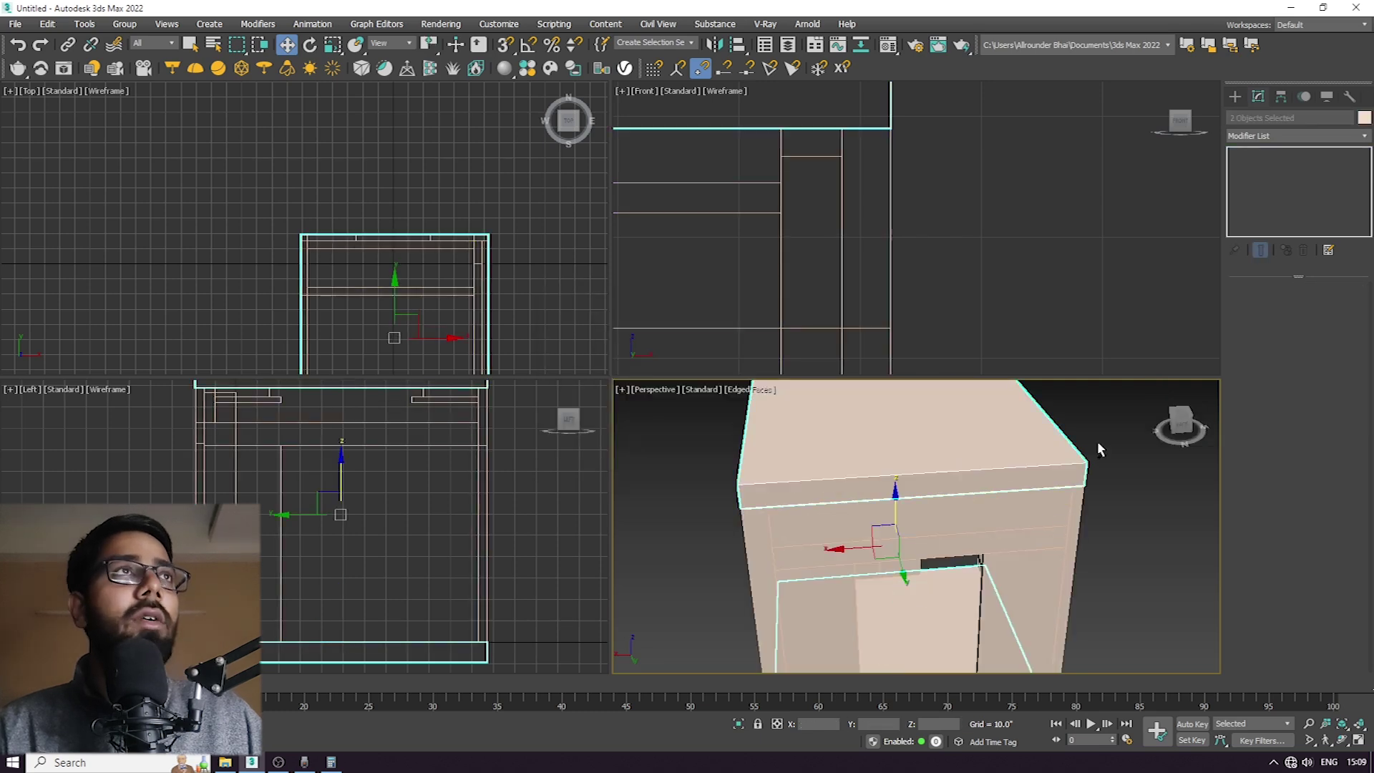
Change the object color of the roof and floor slabs to white and deselect them.
left_click(1364, 117)
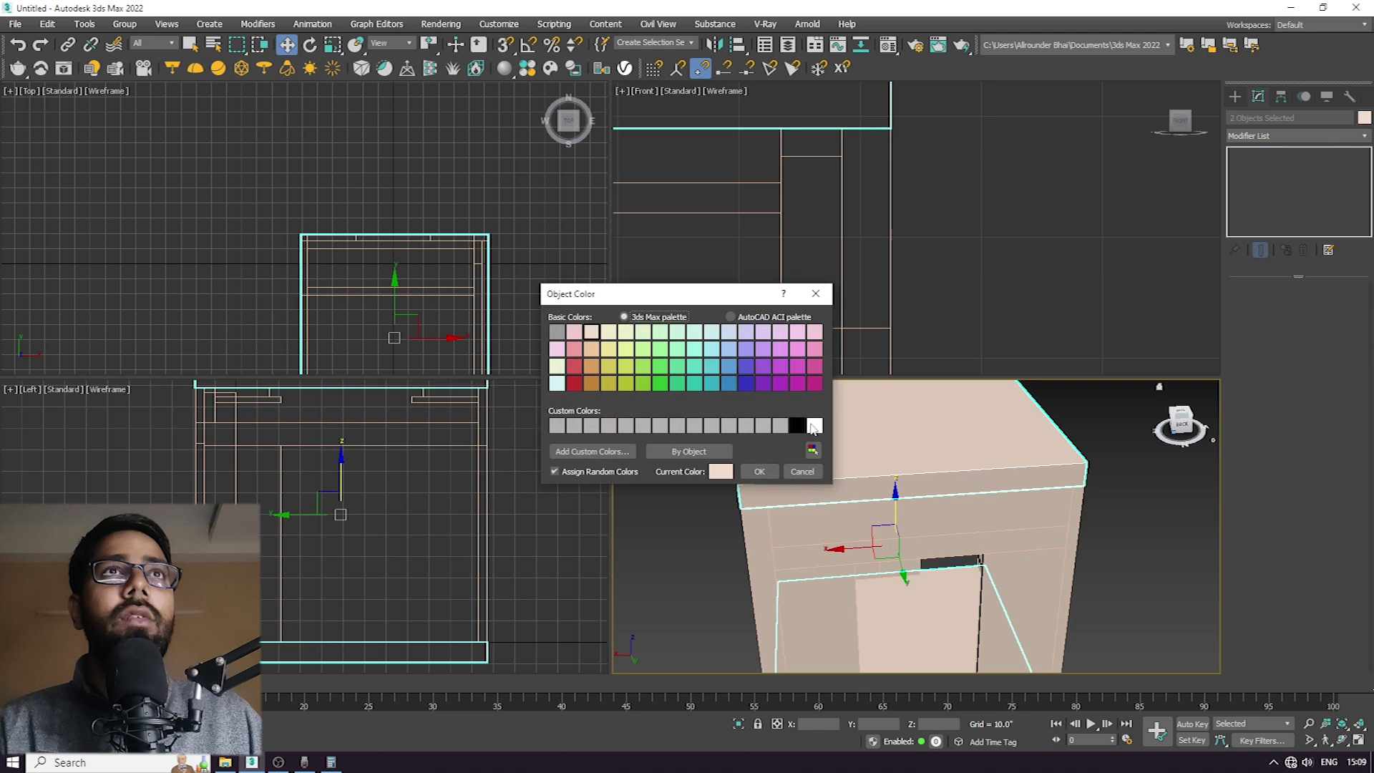
left_click(760, 472)
middle_click_drag(823, 537, 1010, 492, "alt")
left_click(859, 516)
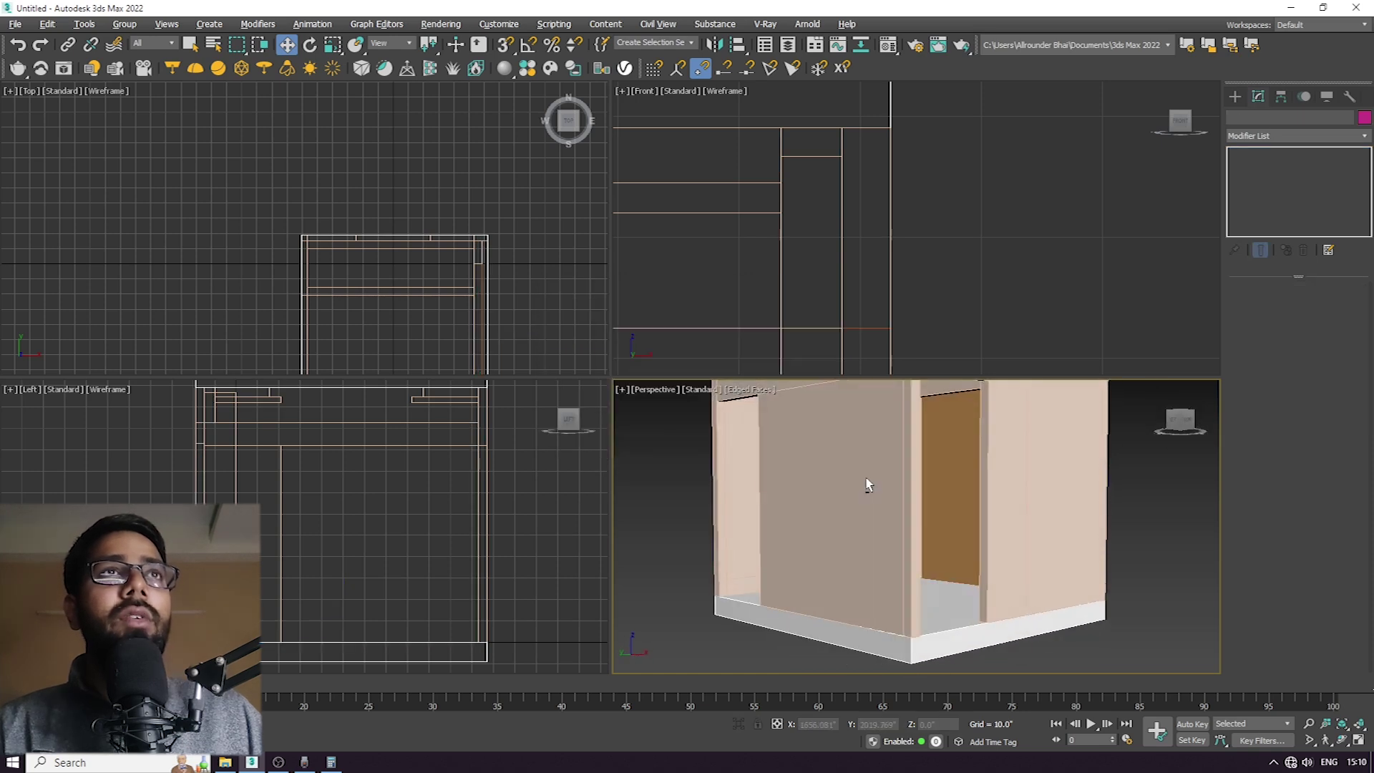
middle_click_drag(868, 484, 997, 469, "alt")
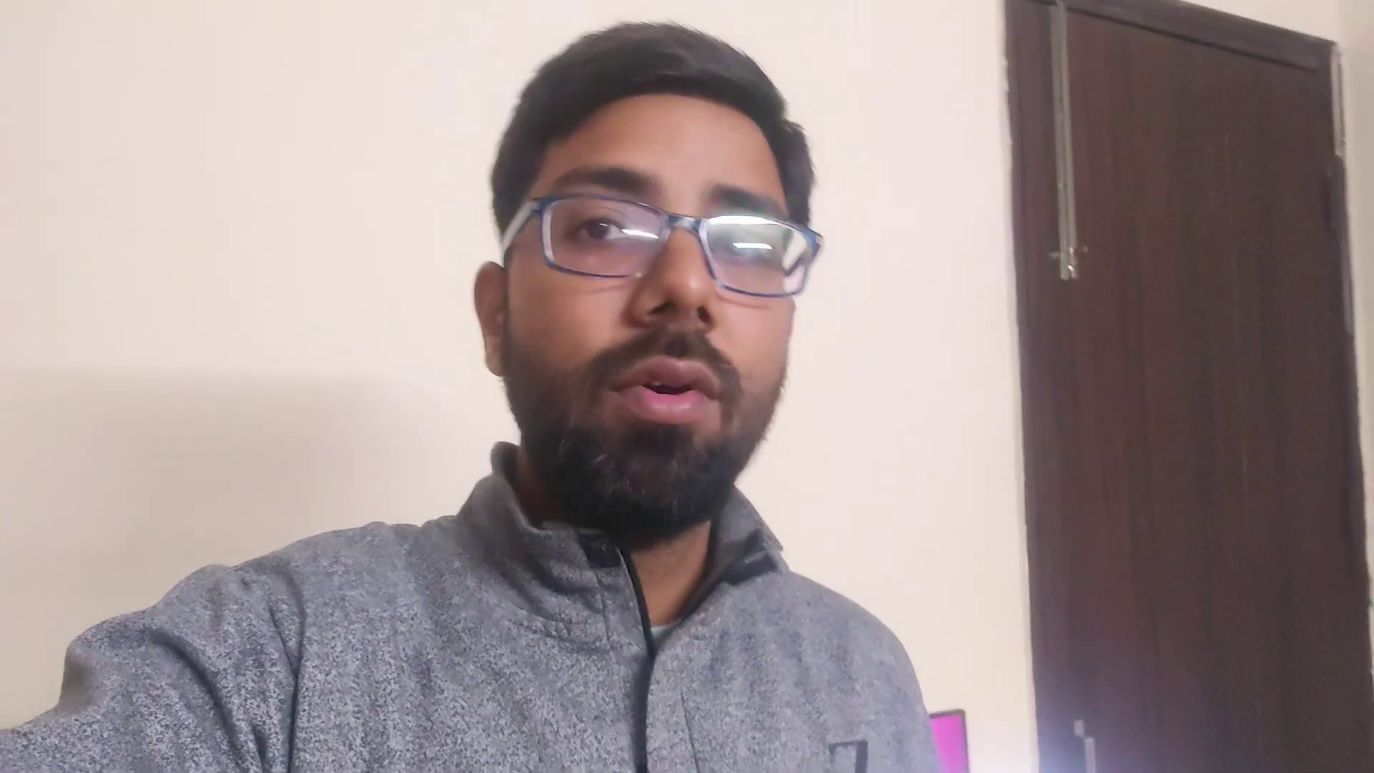